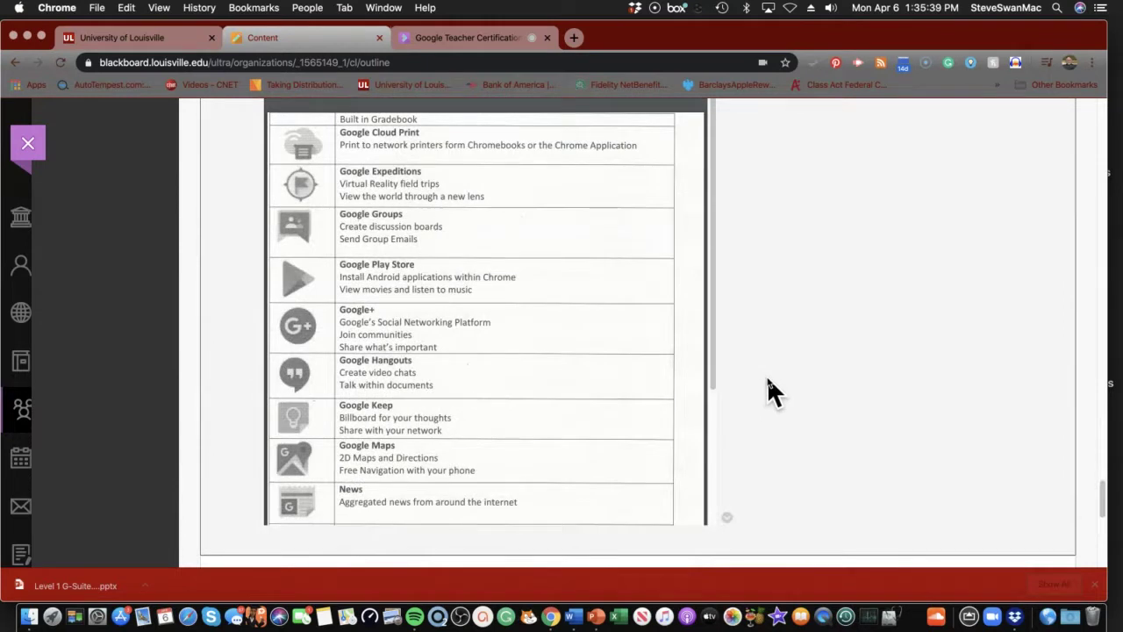
{"action": "scroll", "coordinate": [766, 390], "scroll_direction": "down", "scroll_amount": 5}
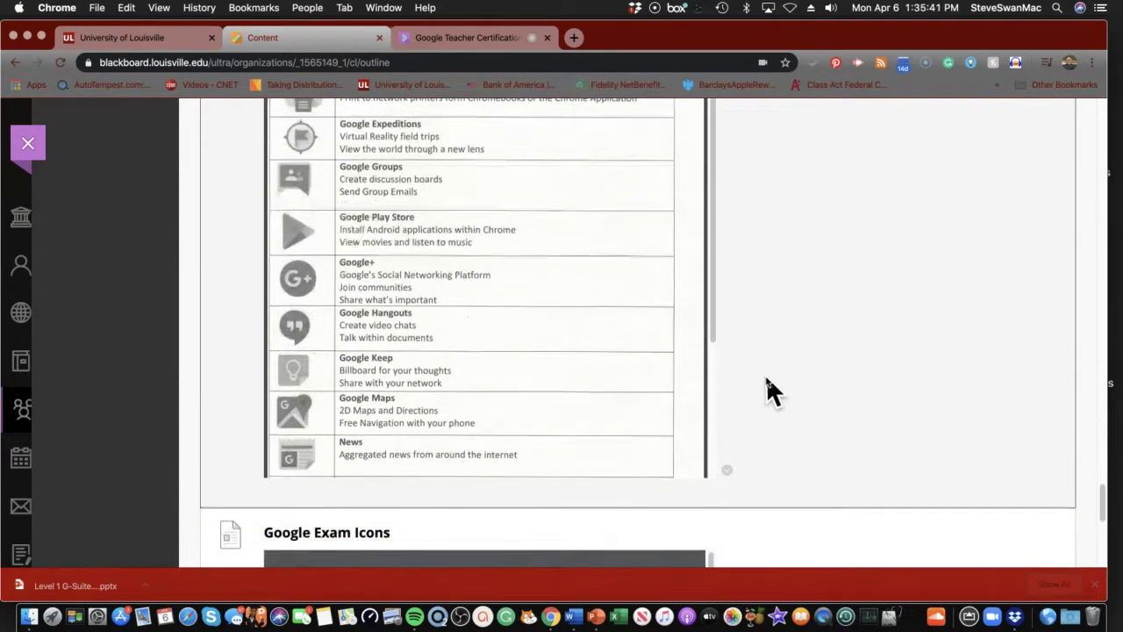
{"action": "scroll", "coordinate": [764, 380], "scroll_direction": "down", "scroll_amount": 5}
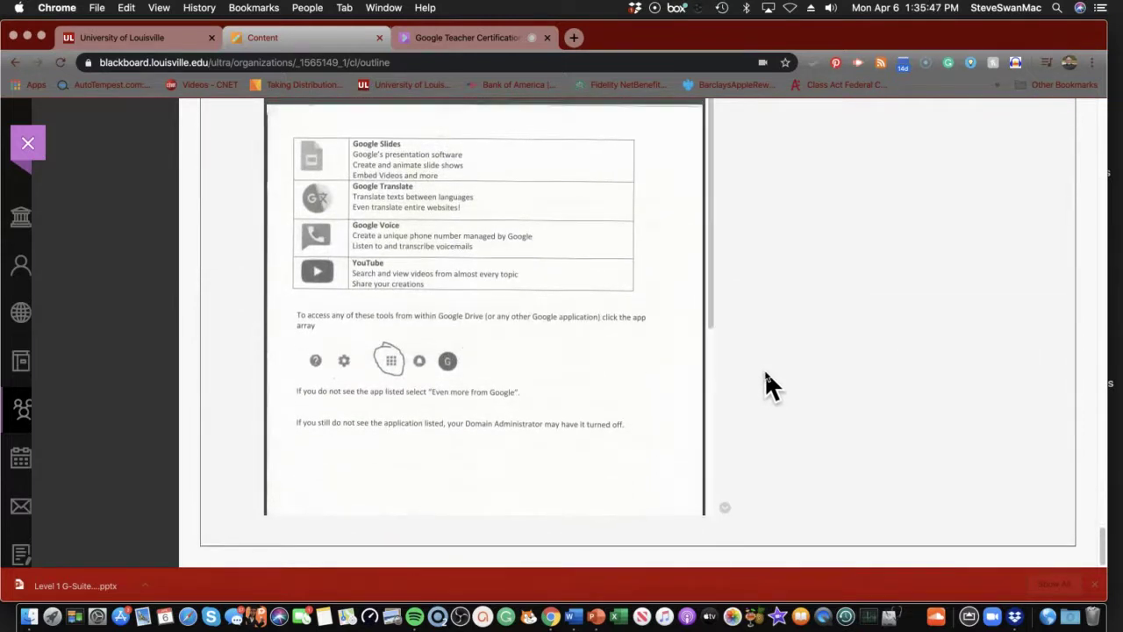
{"action": "scroll", "coordinate": [761, 363], "scroll_direction": "up", "scroll_amount": 5}
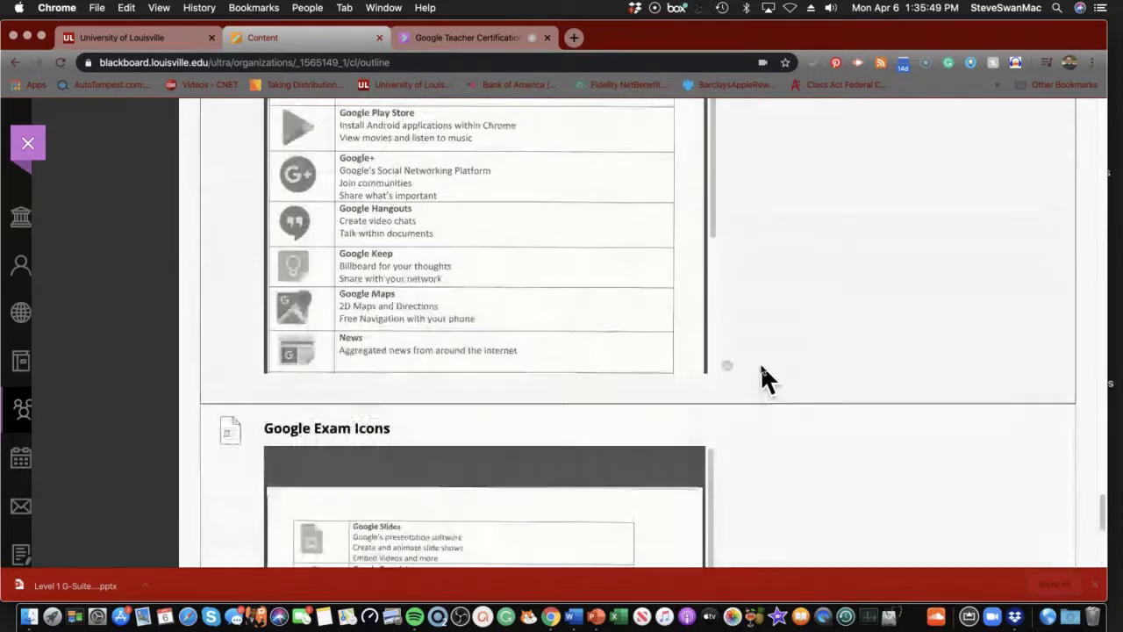
{"action": "scroll", "coordinate": [753, 353], "scroll_direction": "up", "scroll_amount": 15}
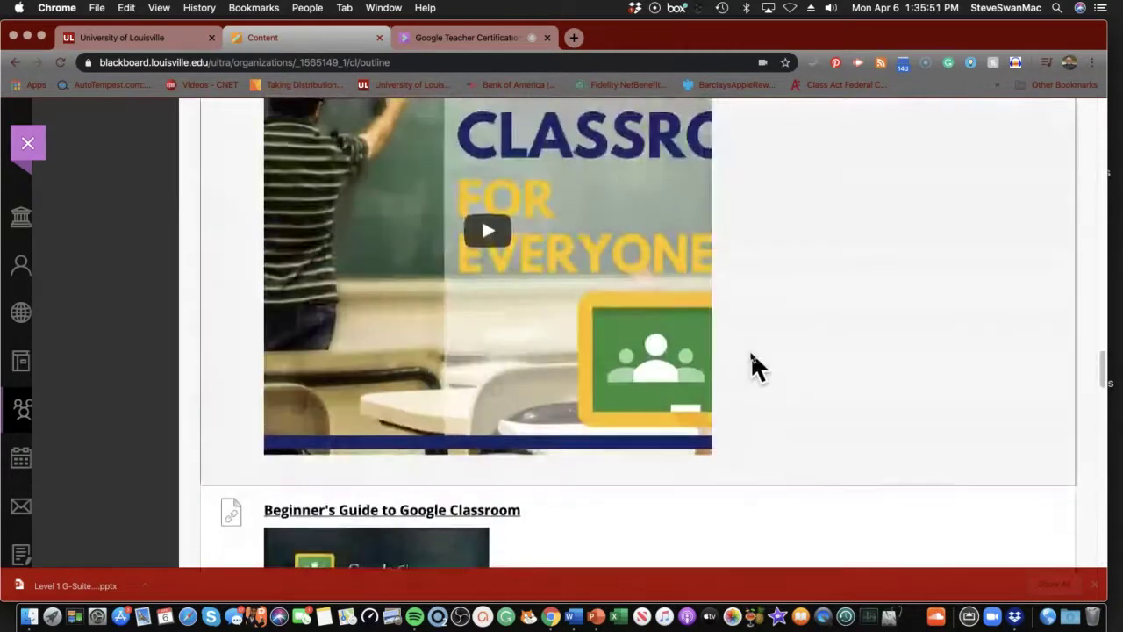
{"action": "scroll", "coordinate": [747, 347], "scroll_direction": "up", "scroll_amount": 15}
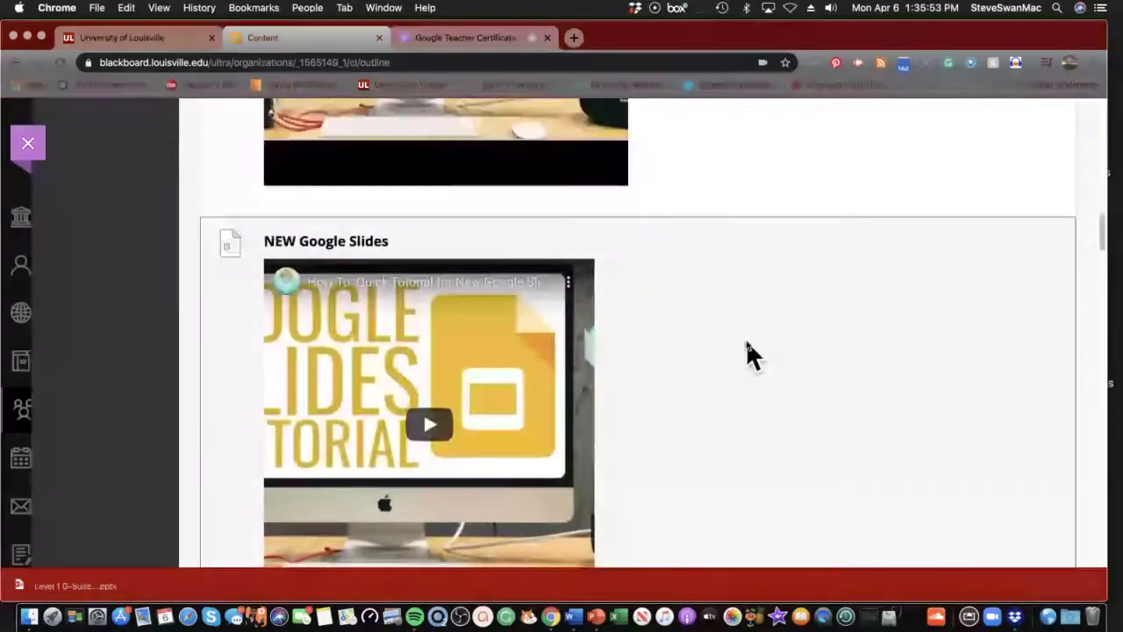
{"action": "scroll", "coordinate": [737, 337], "scroll_direction": "up", "scroll_amount": 15}
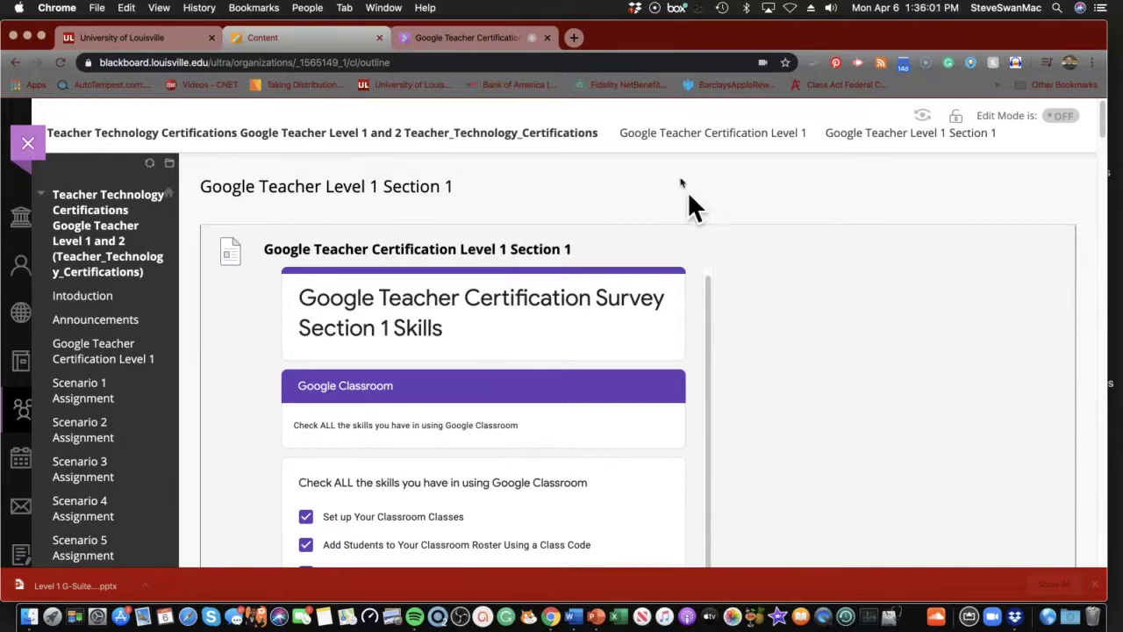
Load classroom.google.com in a new Chrome tab
{"action": "left_click", "coordinate": [574, 38]}
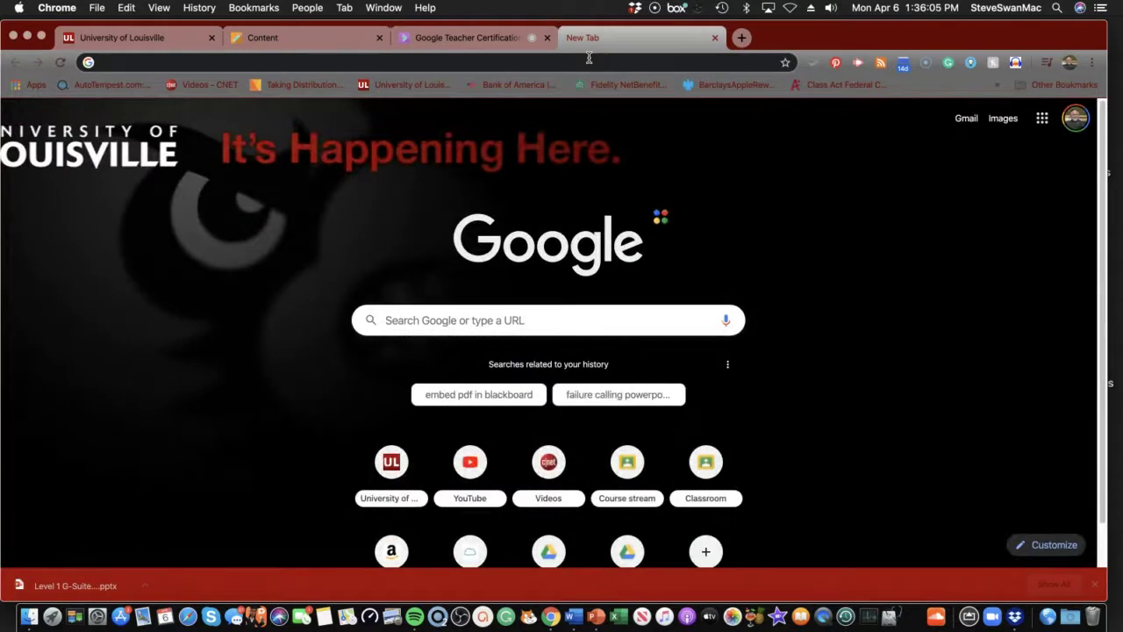
{"action": "type", "text": "cl"}
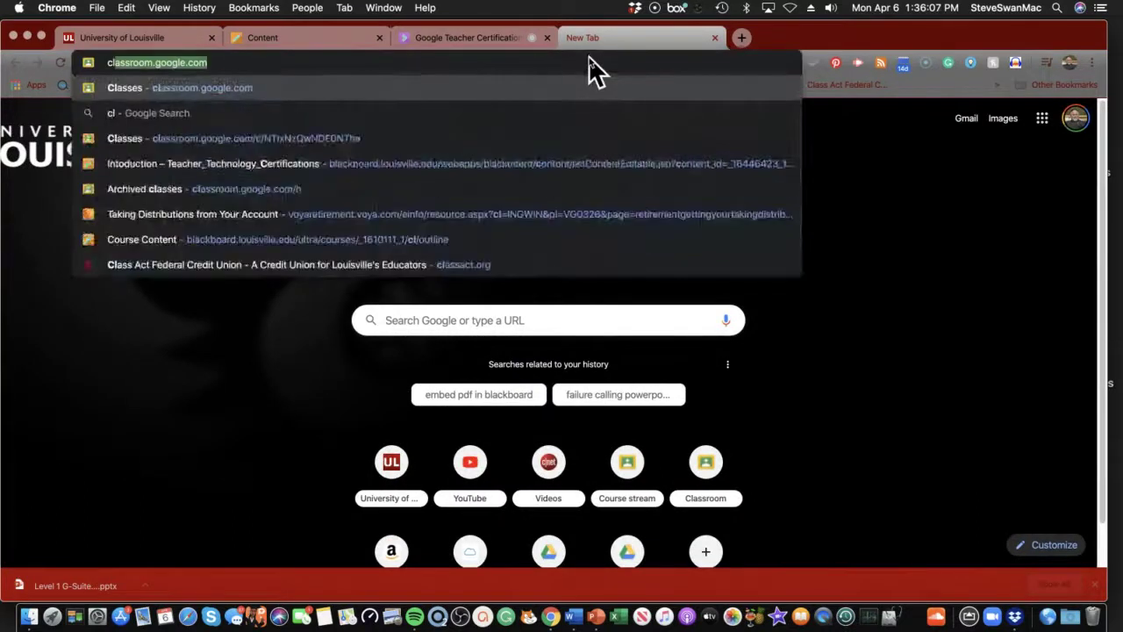
{"action": "type", "text": "assro"}
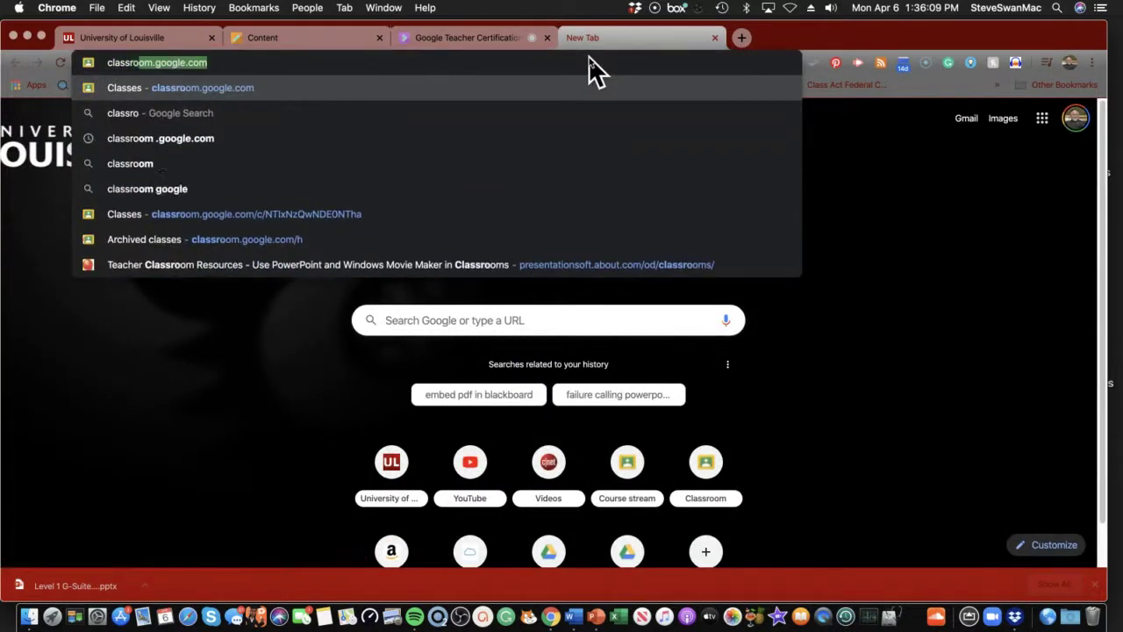
{"action": "type", "text": "om.goo"}
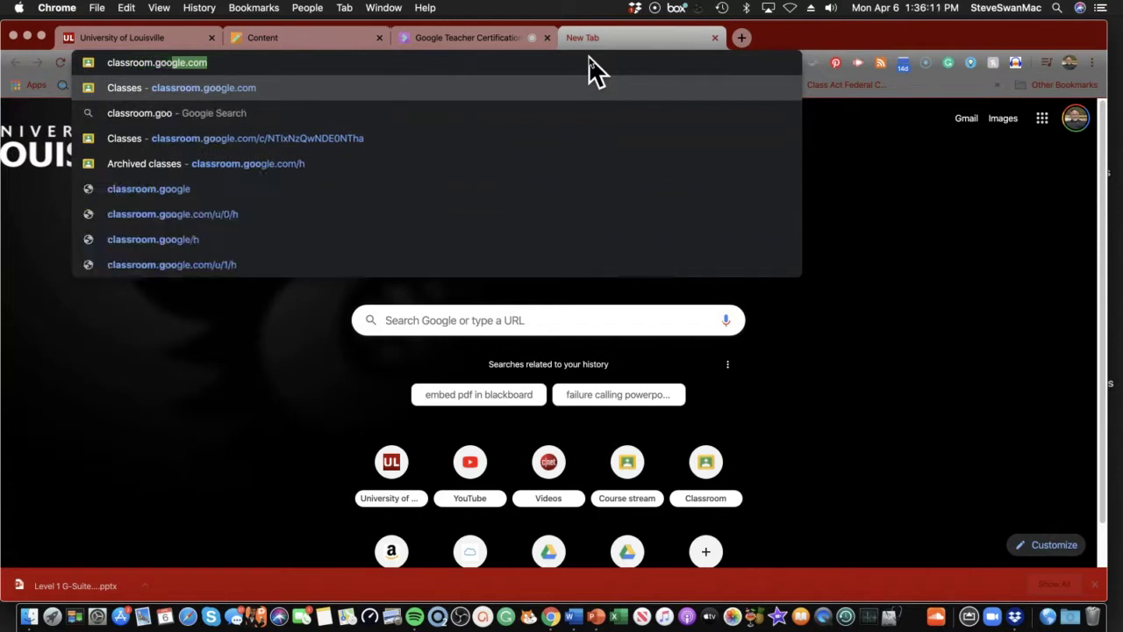
{"action": "type", "text": "gle."}
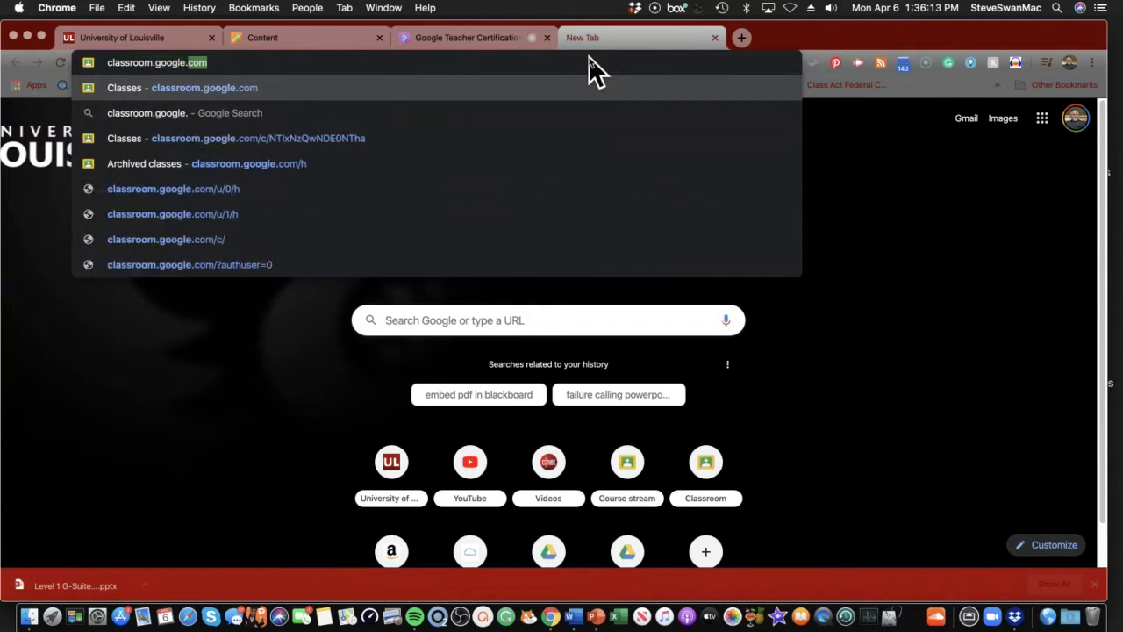
{"action": "type", "text": "com"}
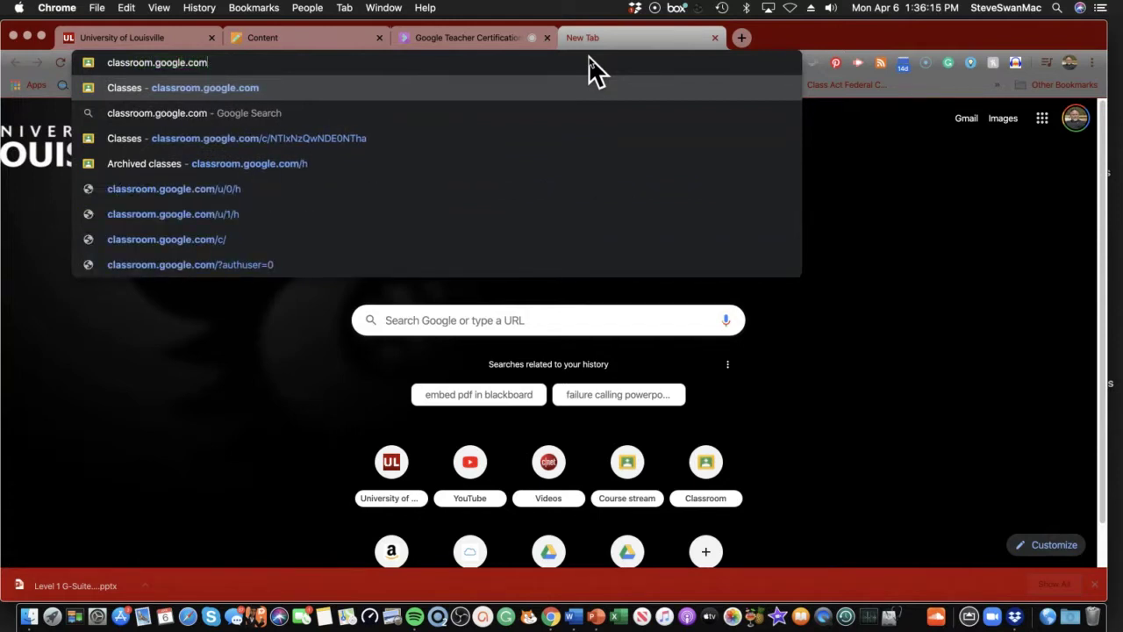
{"action": "key", "text": "Return"}
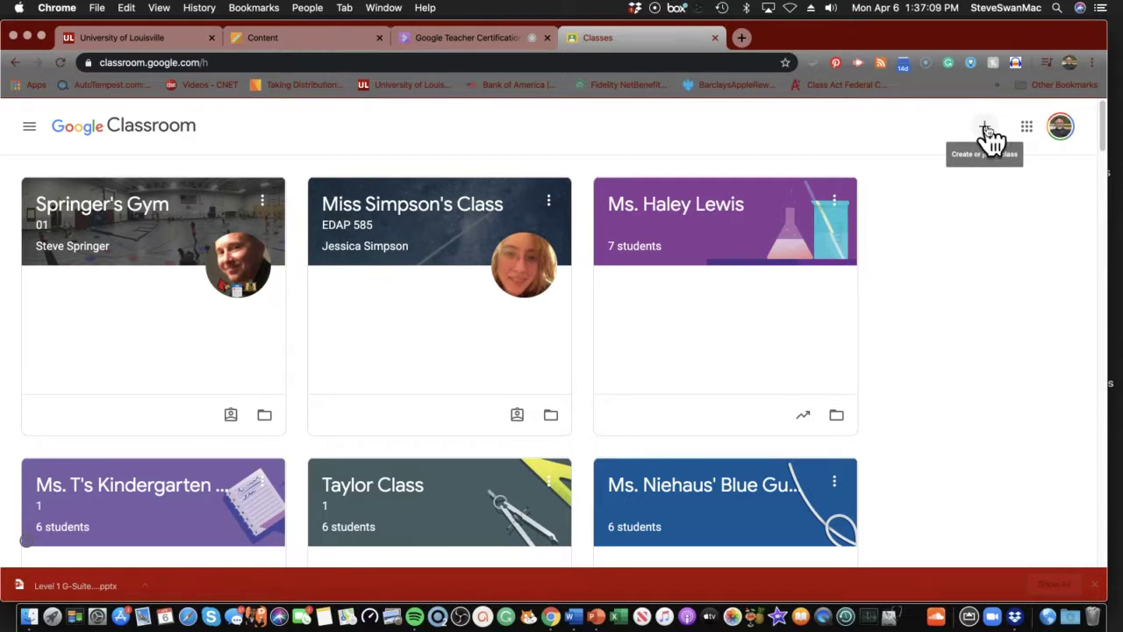
Start a new class and accept the school-use notice to reach the empty Create class form
{"action": "left_click", "coordinate": [987, 131]}
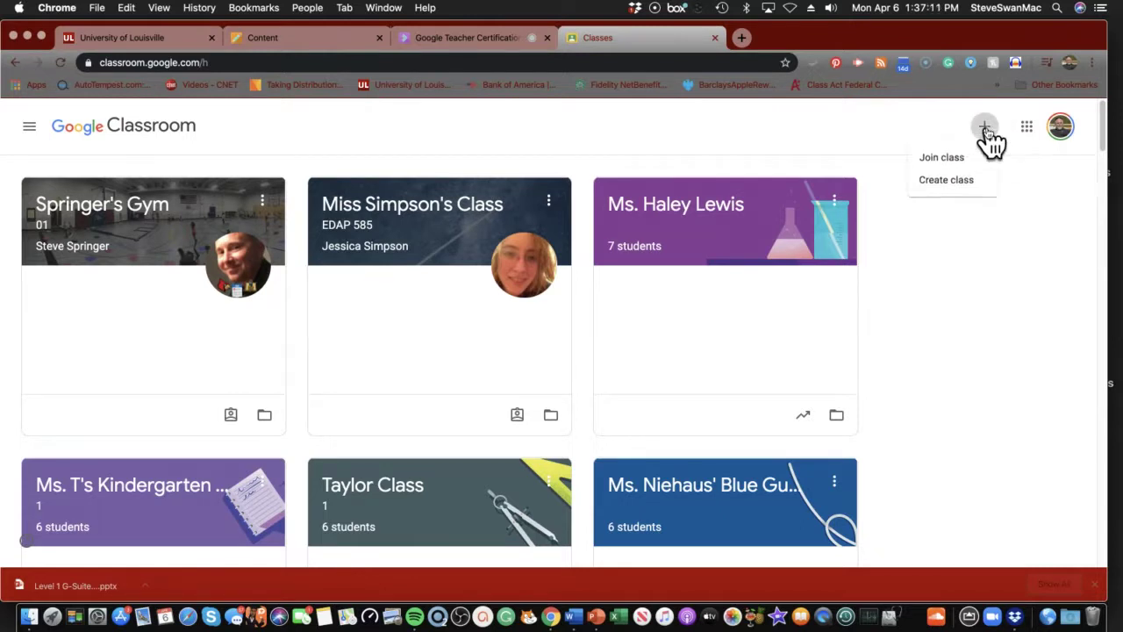
{"action": "left_click", "coordinate": [948, 186]}
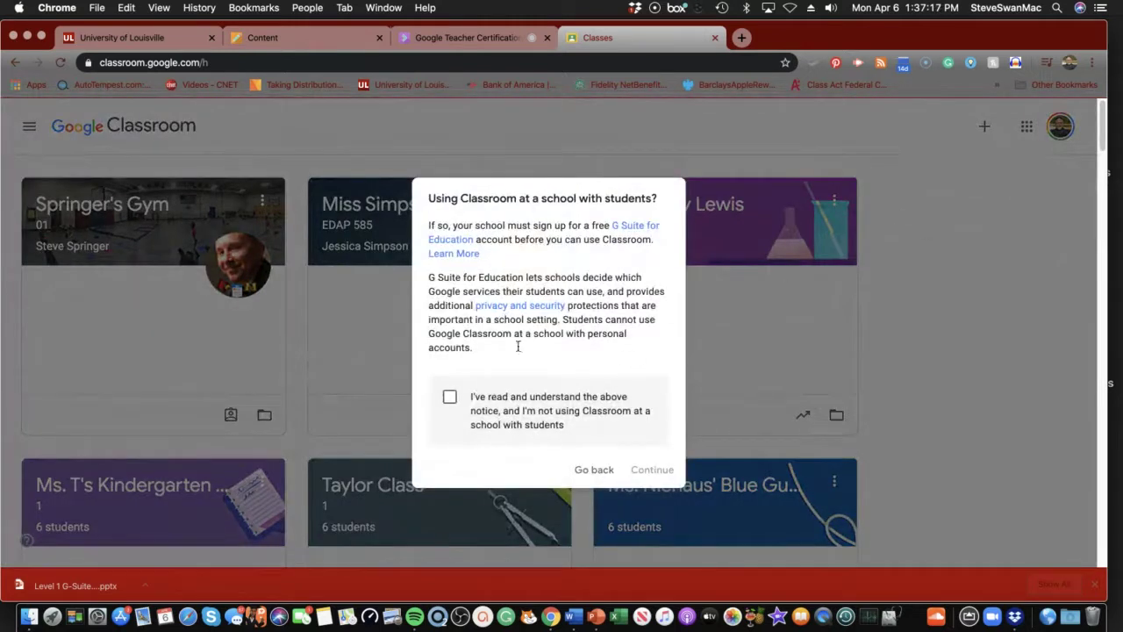
{"action": "left_click", "coordinate": [450, 399]}
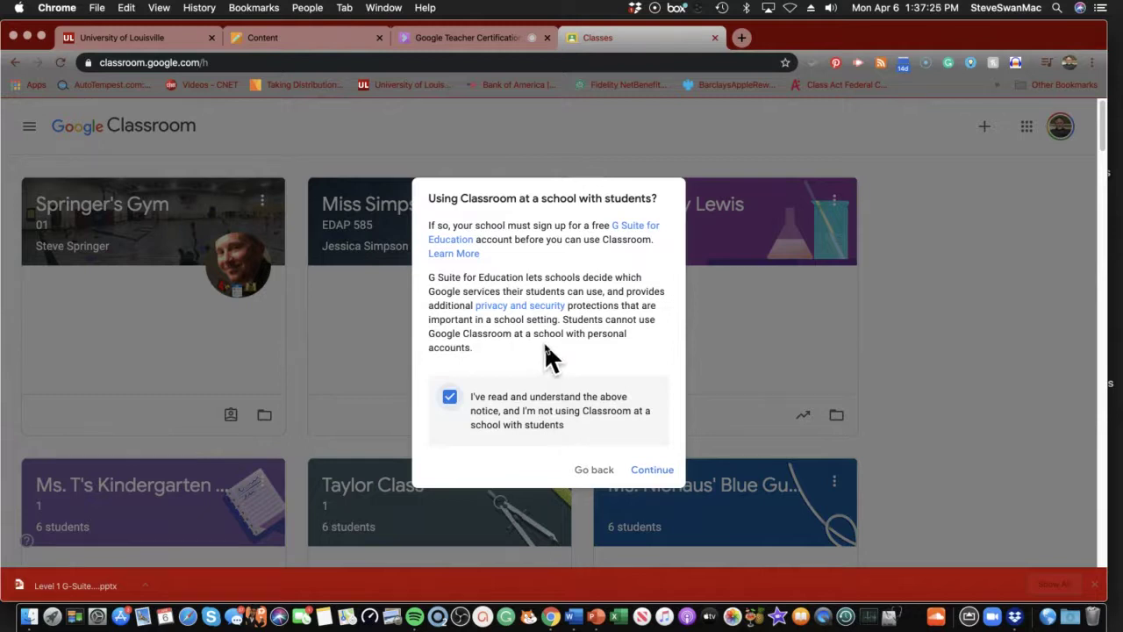
{"action": "left_click", "coordinate": [657, 469]}
{"action": "left_click", "coordinate": [654, 474]}
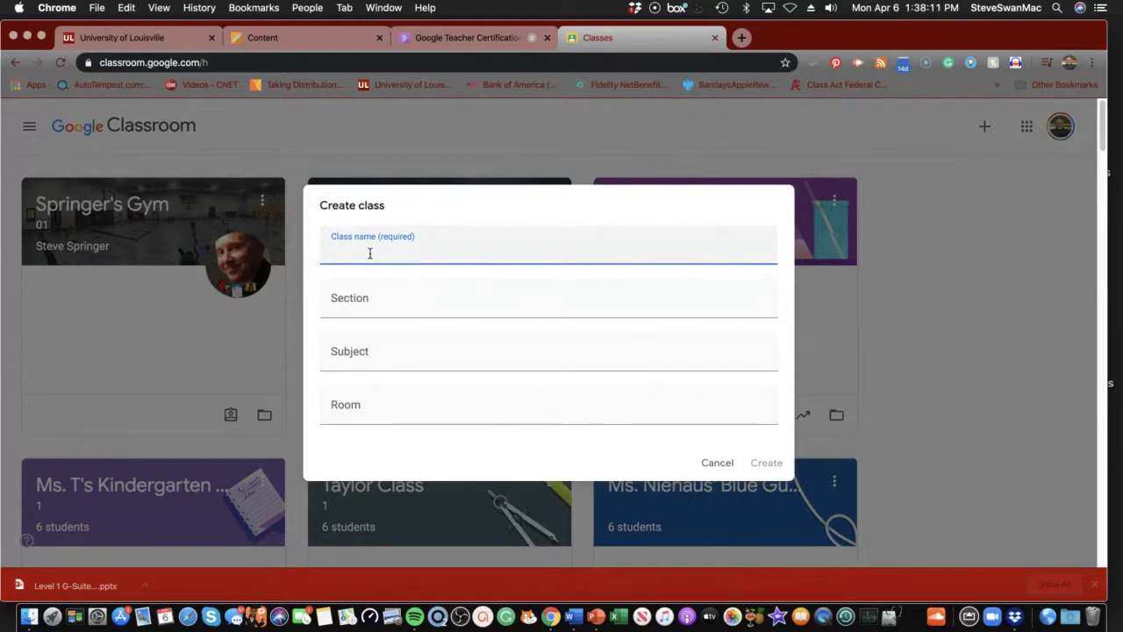
Create the class named with the teacher's surname plus 'Grogle Classroom 2020'
{"action": "type", "text": "Swan "}
{"action": "type", "text": "Gro"}
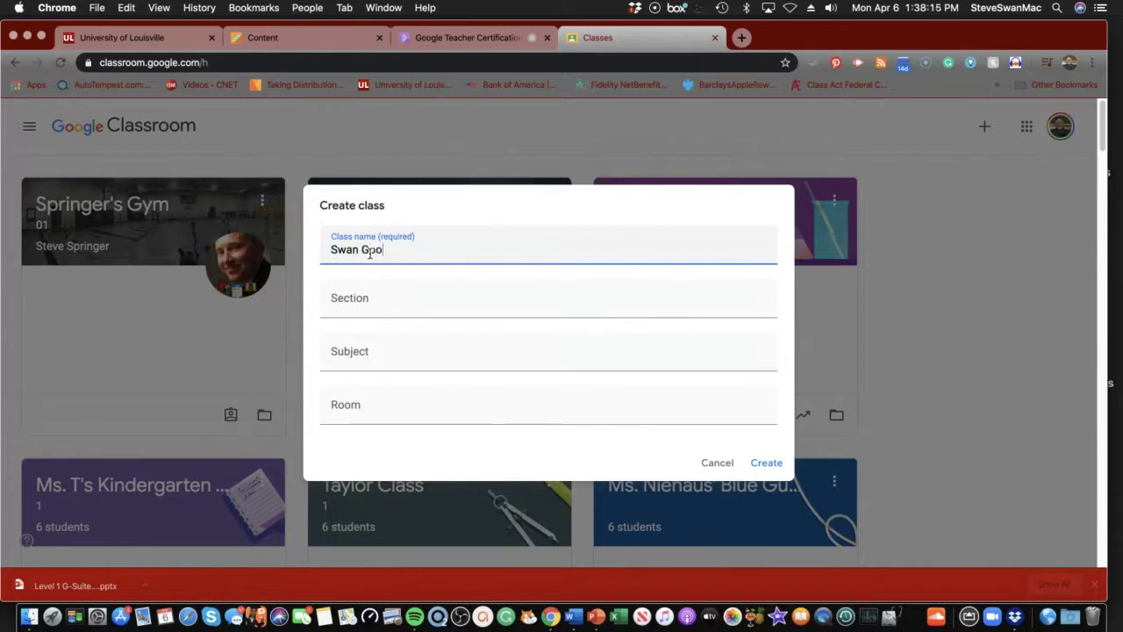
{"action": "type", "text": "gle Class"}
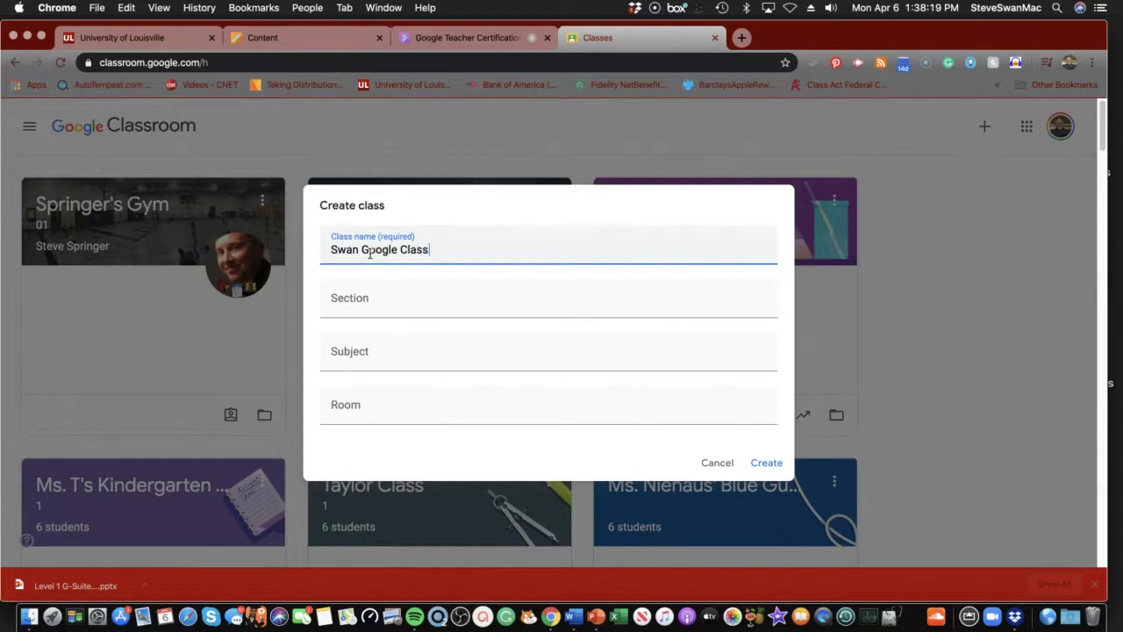
{"action": "type", "text": "room 2020"}
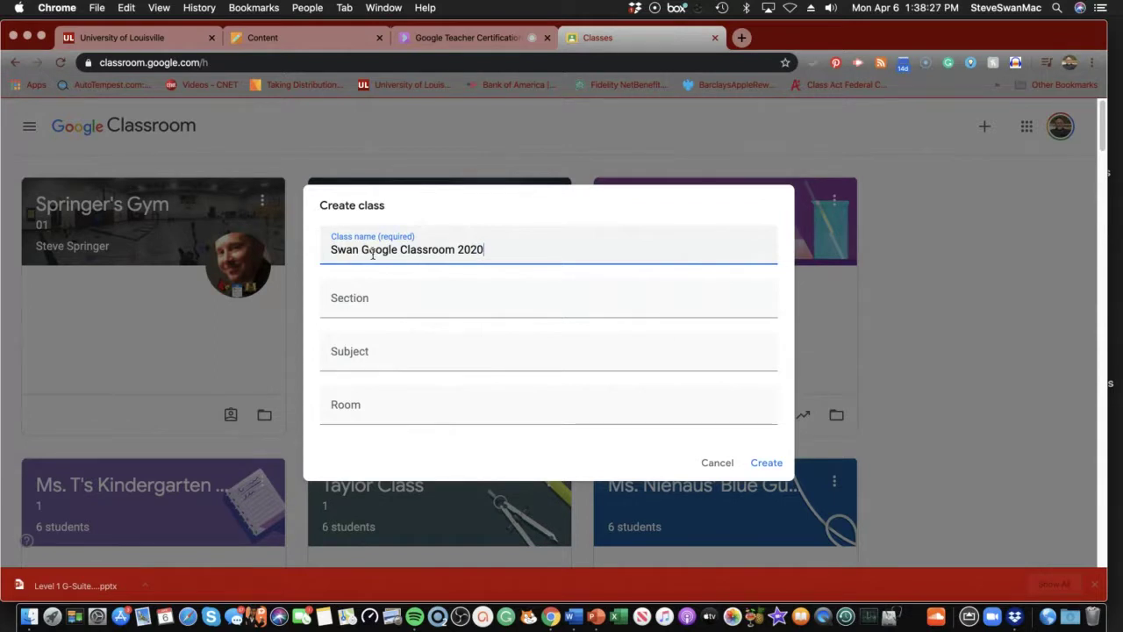
{"action": "left_click", "coordinate": [767, 463]}
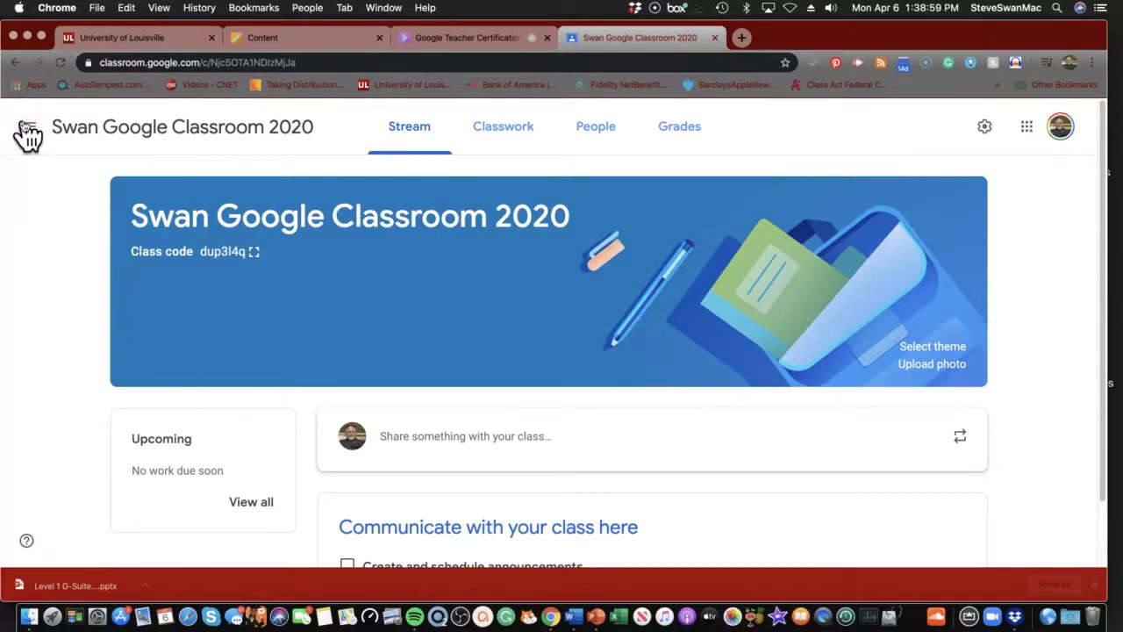
From the navigation drawer, go to Classes and reopen the Google Classroom 2020 class stream
{"action": "left_click", "coordinate": [26, 130]}
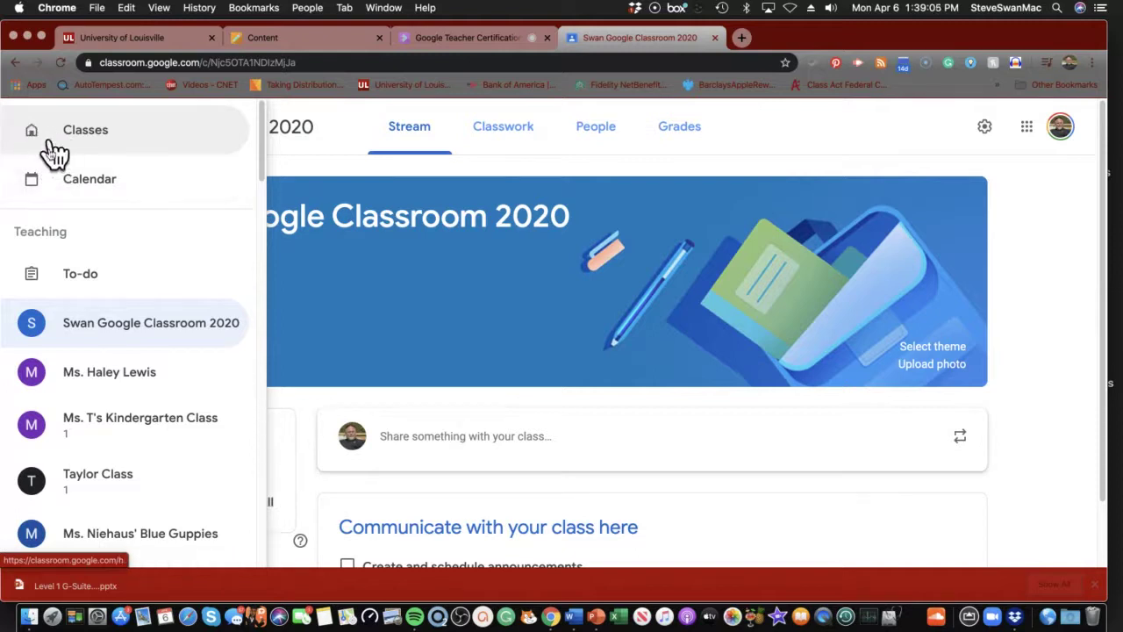
{"action": "scroll", "coordinate": [118, 351], "scroll_direction": "down", "scroll_amount": 1}
{"action": "scroll", "coordinate": [120, 351], "scroll_direction": "down", "scroll_amount": 20}
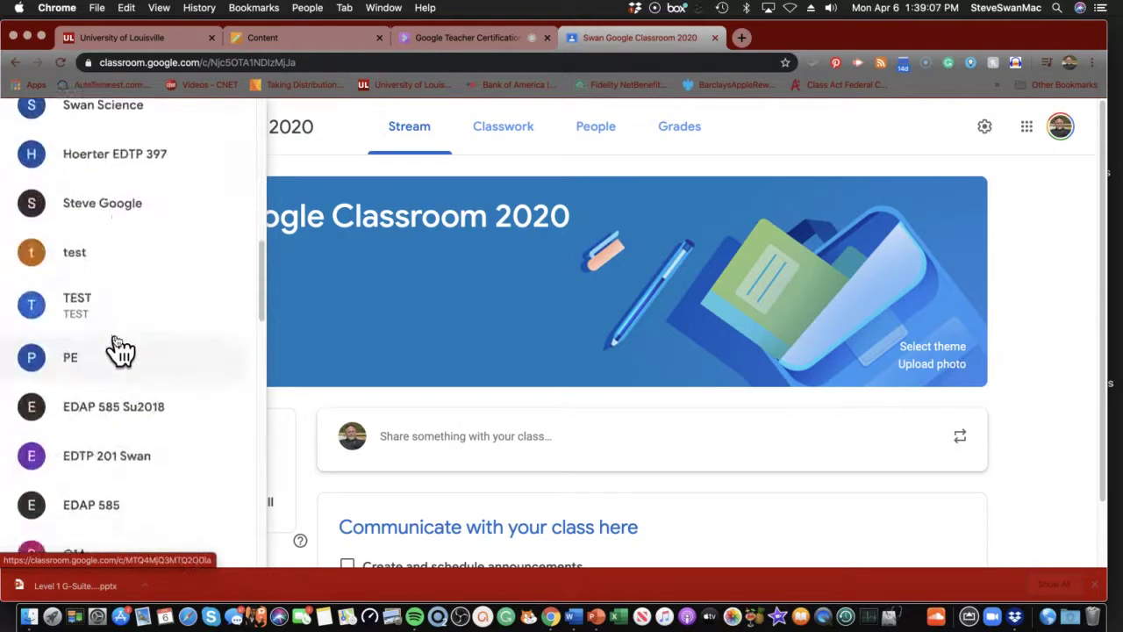
{"action": "scroll", "coordinate": [119, 346], "scroll_direction": "down", "scroll_amount": 5}
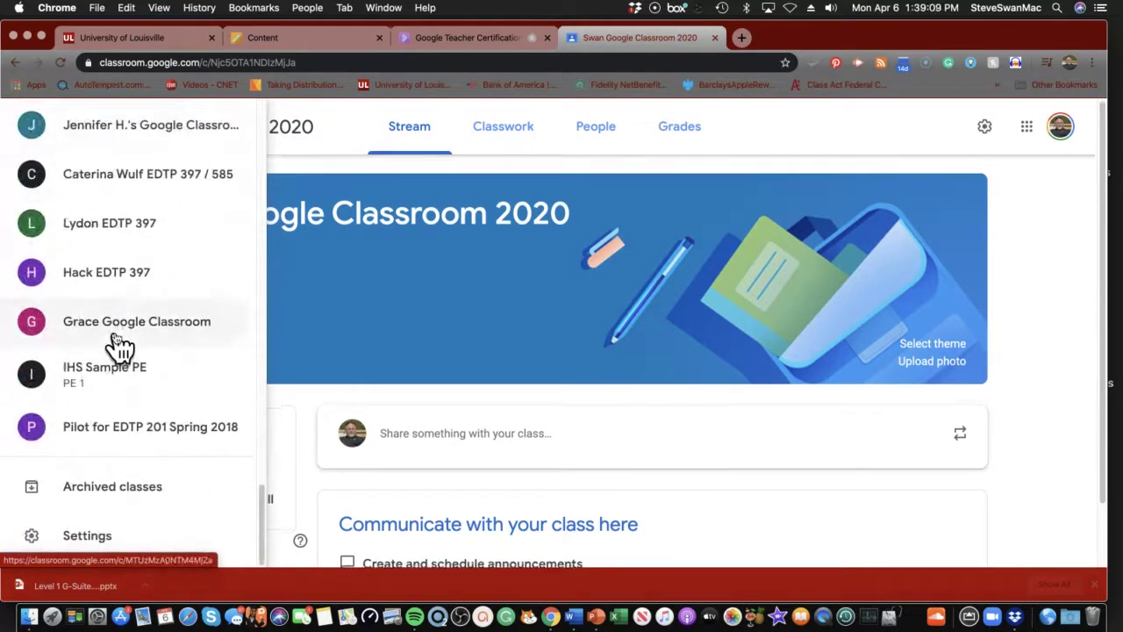
{"action": "scroll", "coordinate": [112, 350], "scroll_direction": "up", "scroll_amount": 15}
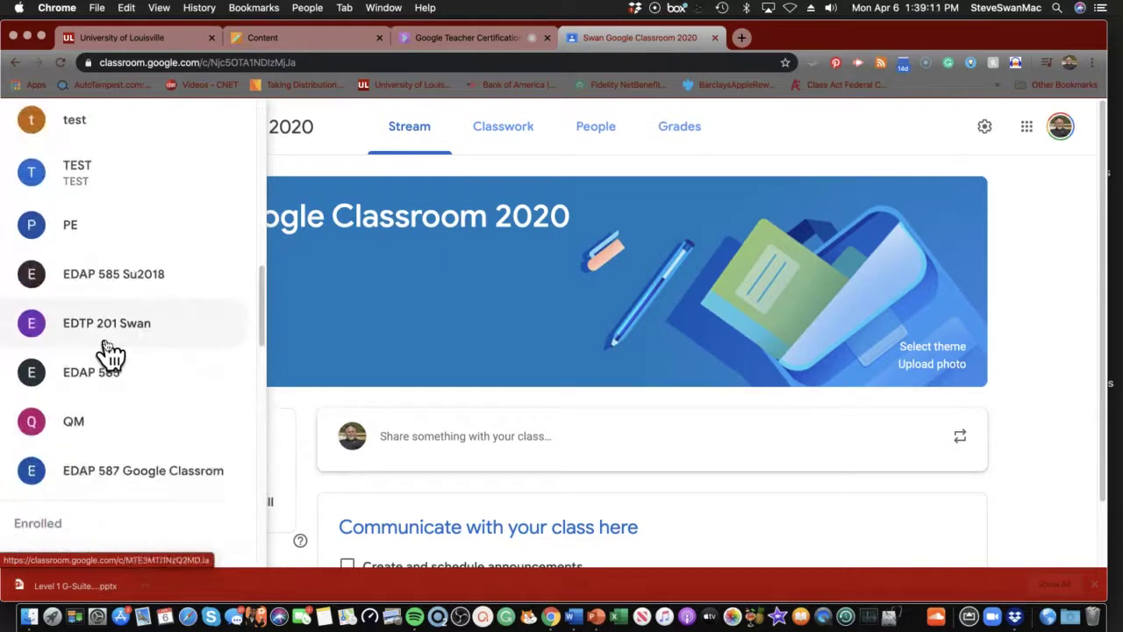
{"action": "scroll", "coordinate": [109, 351], "scroll_direction": "down", "scroll_amount": 10}
{"action": "scroll", "coordinate": [110, 351], "scroll_direction": "down", "scroll_amount": 3}
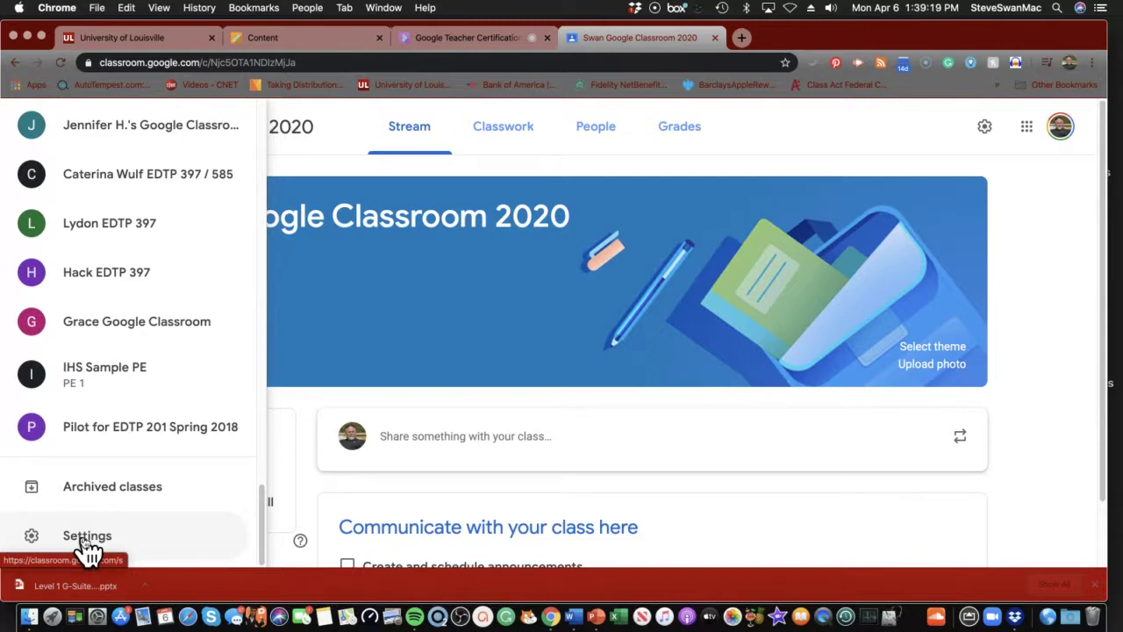
{"action": "scroll", "coordinate": [88, 546], "scroll_direction": "down", "scroll_amount": 1}
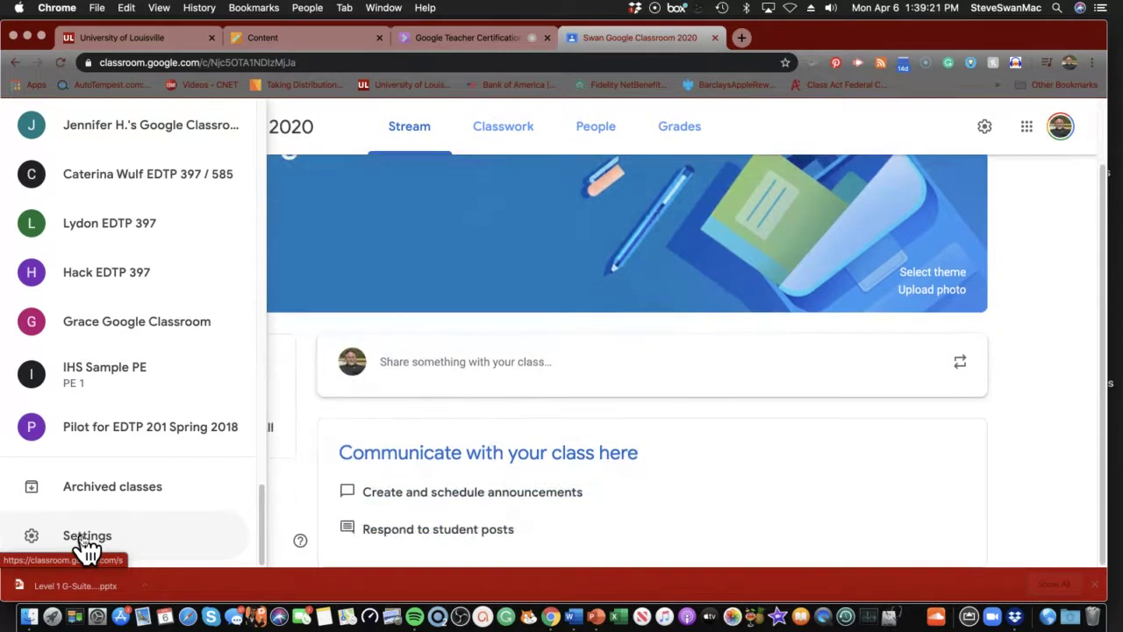
{"action": "scroll", "coordinate": [87, 524], "scroll_direction": "up", "scroll_amount": 5}
{"action": "scroll", "coordinate": [75, 396], "scroll_direction": "down", "scroll_amount": 3}
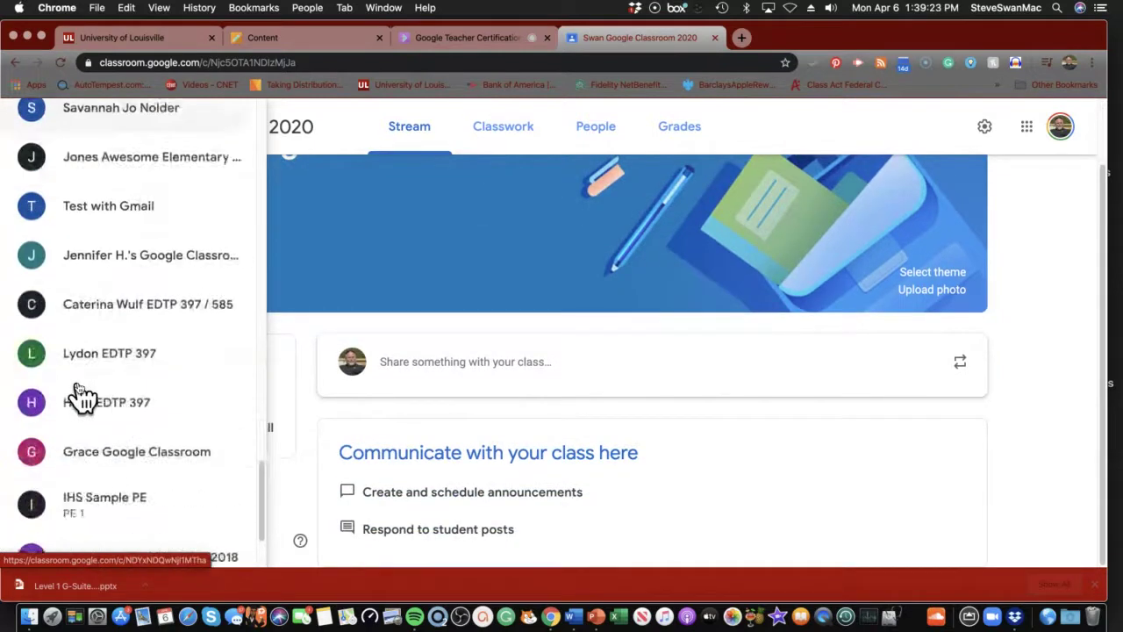
{"action": "scroll", "coordinate": [75, 396], "scroll_direction": "up", "scroll_amount": 10}
{"action": "scroll", "coordinate": [79, 393], "scroll_direction": "up", "scroll_amount": 15}
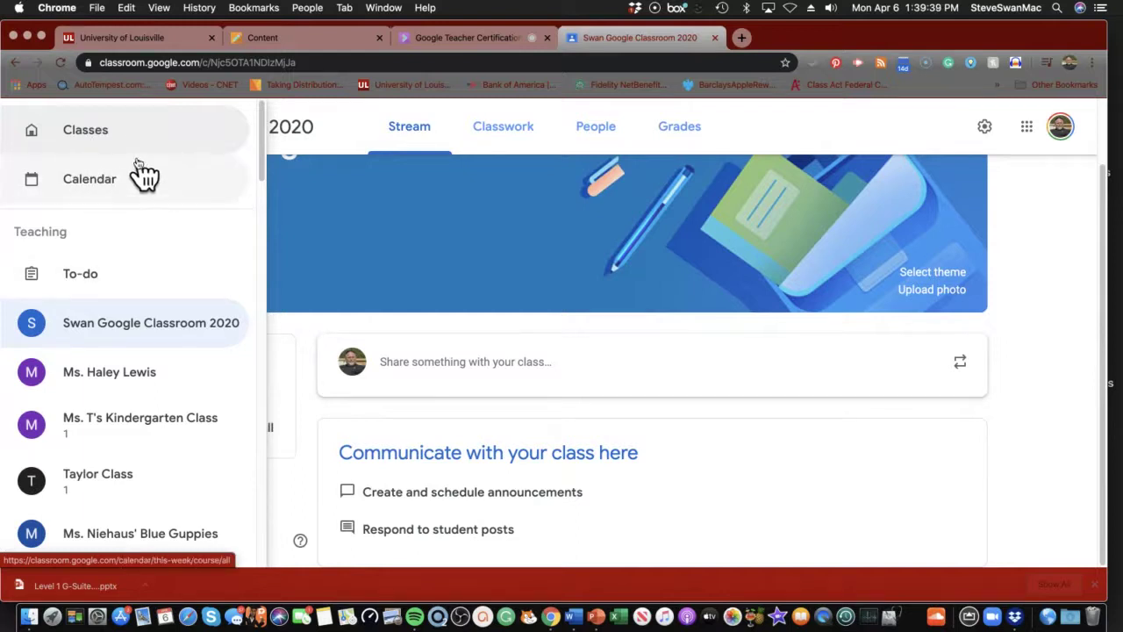
{"action": "left_click", "coordinate": [92, 133]}
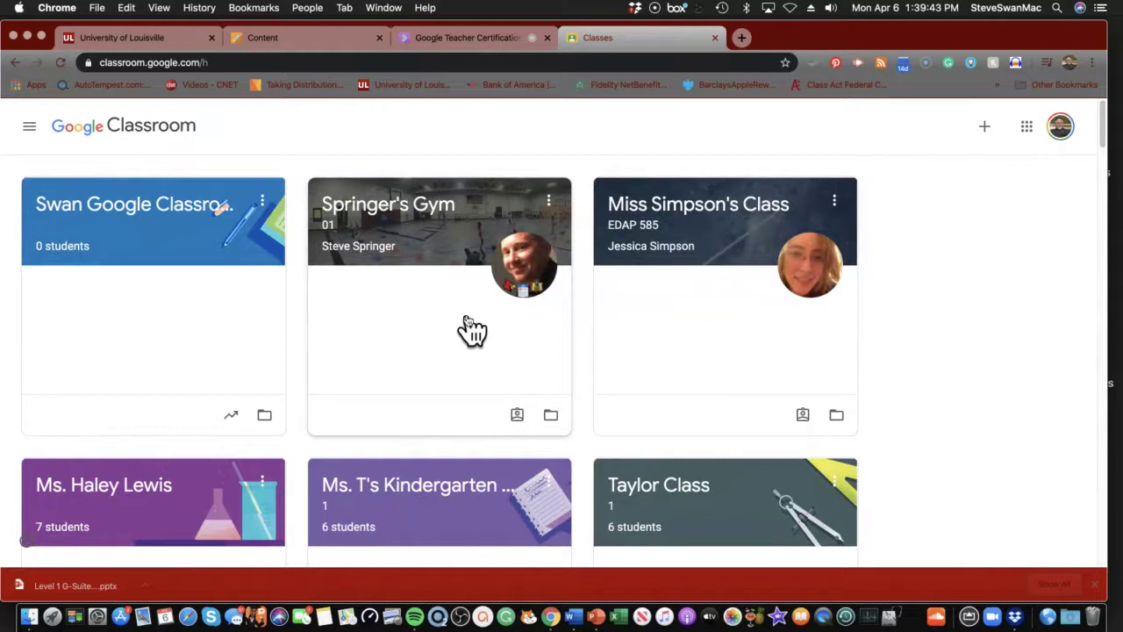
{"action": "left_click", "coordinate": [130, 217]}
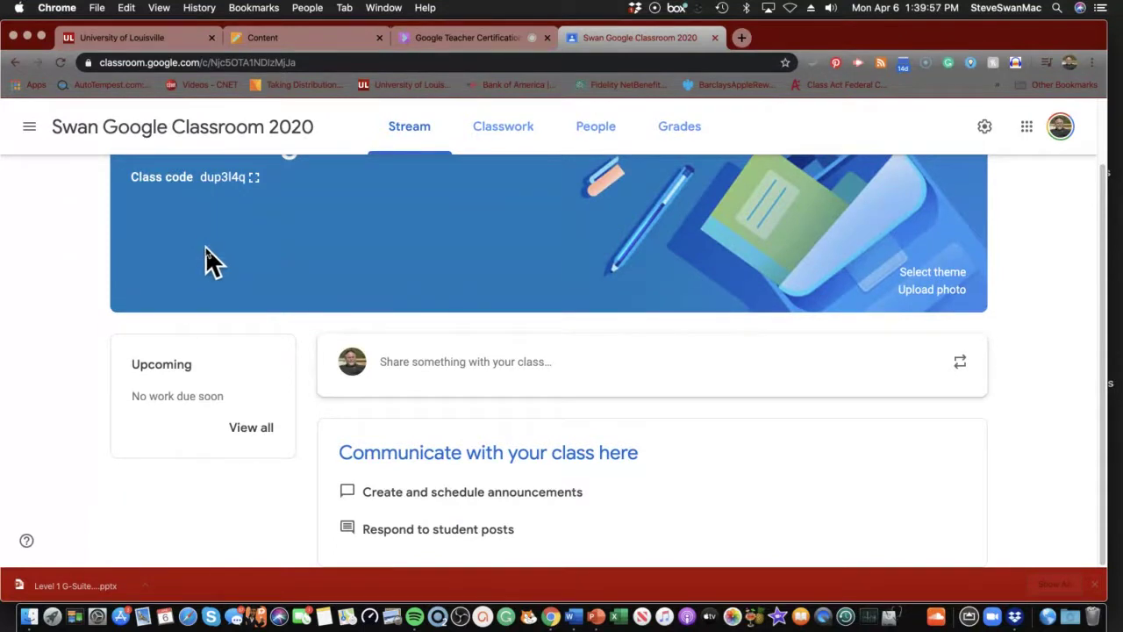
{"action": "scroll", "coordinate": [206, 260], "scroll_direction": "up", "scroll_amount": 2}
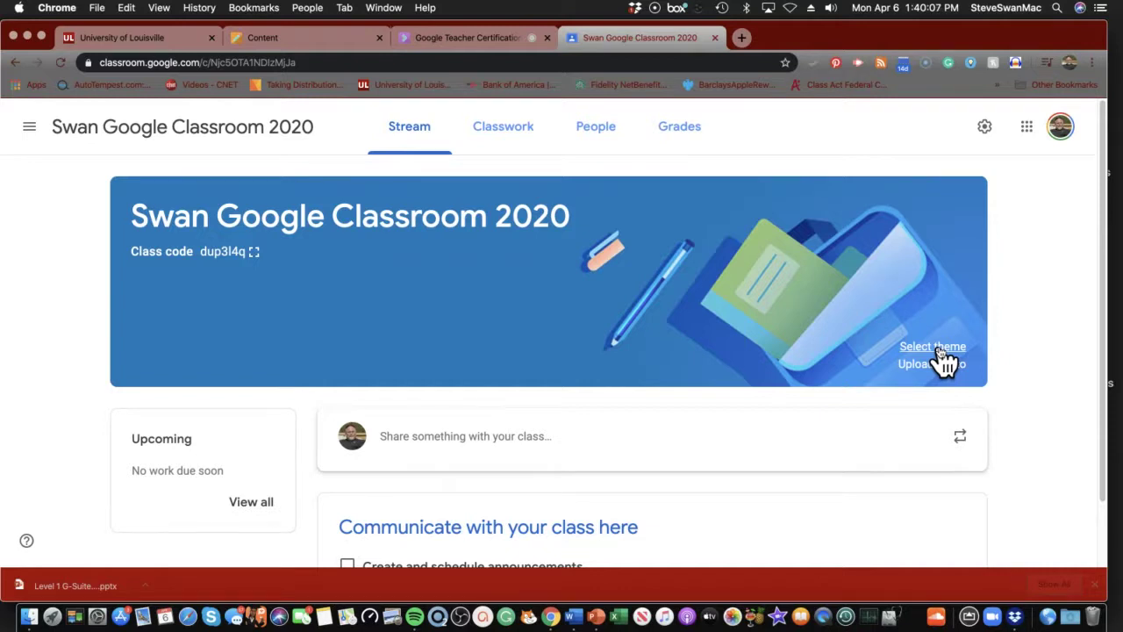
Browse the theme gallery's English & History, Math & Science, Arts, Sports and Other categories
{"action": "left_click", "coordinate": [938, 350]}
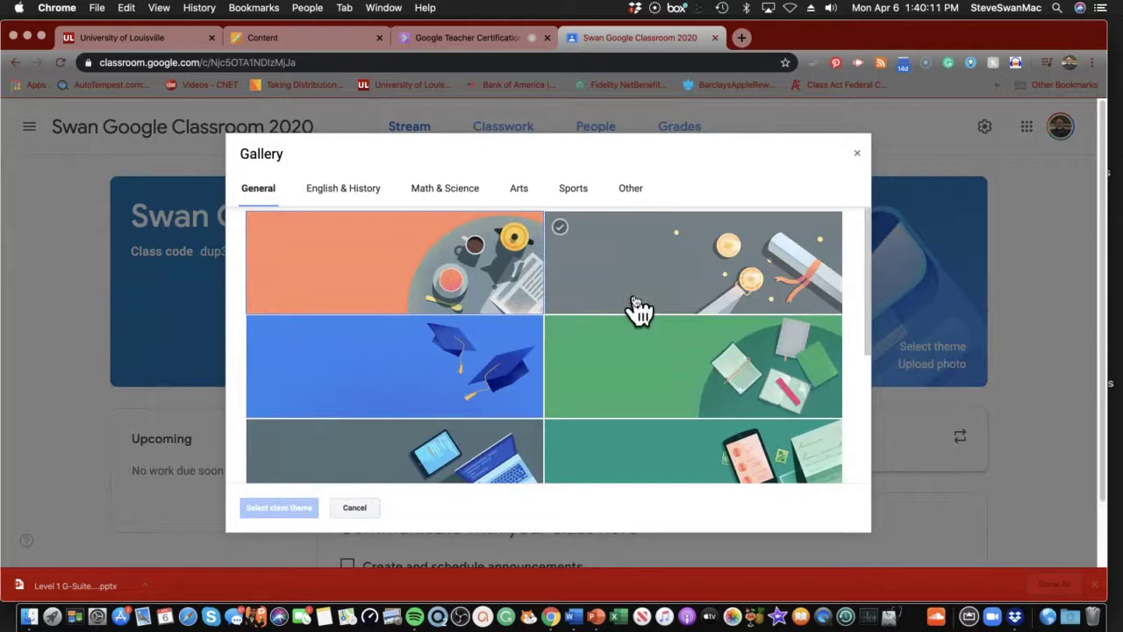
{"action": "left_click", "coordinate": [340, 191]}
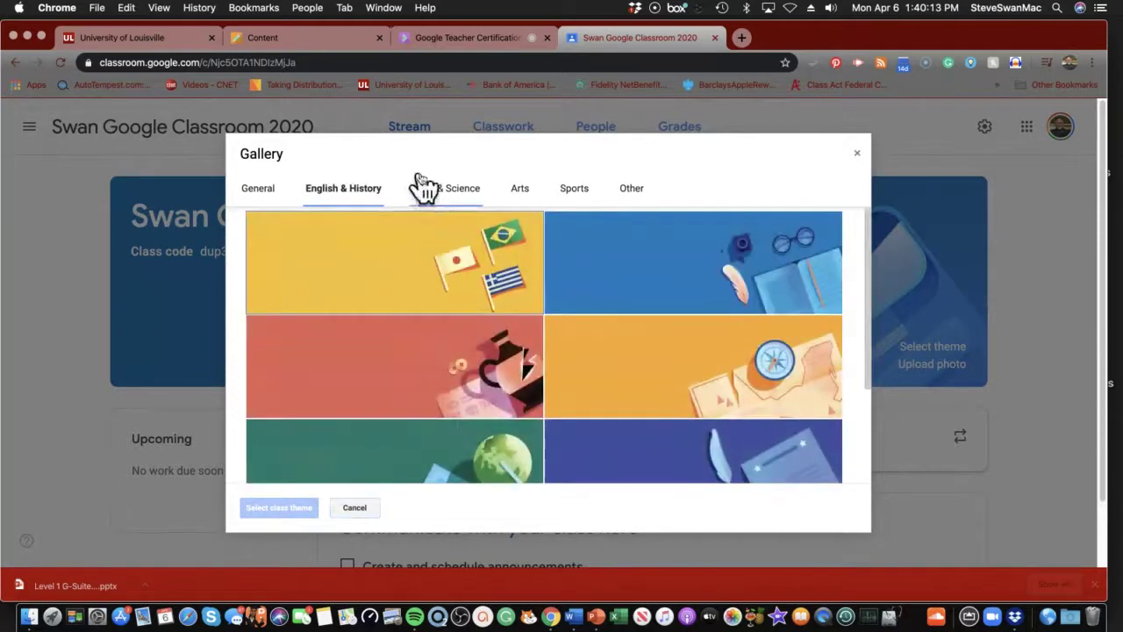
{"action": "left_click", "coordinate": [429, 191]}
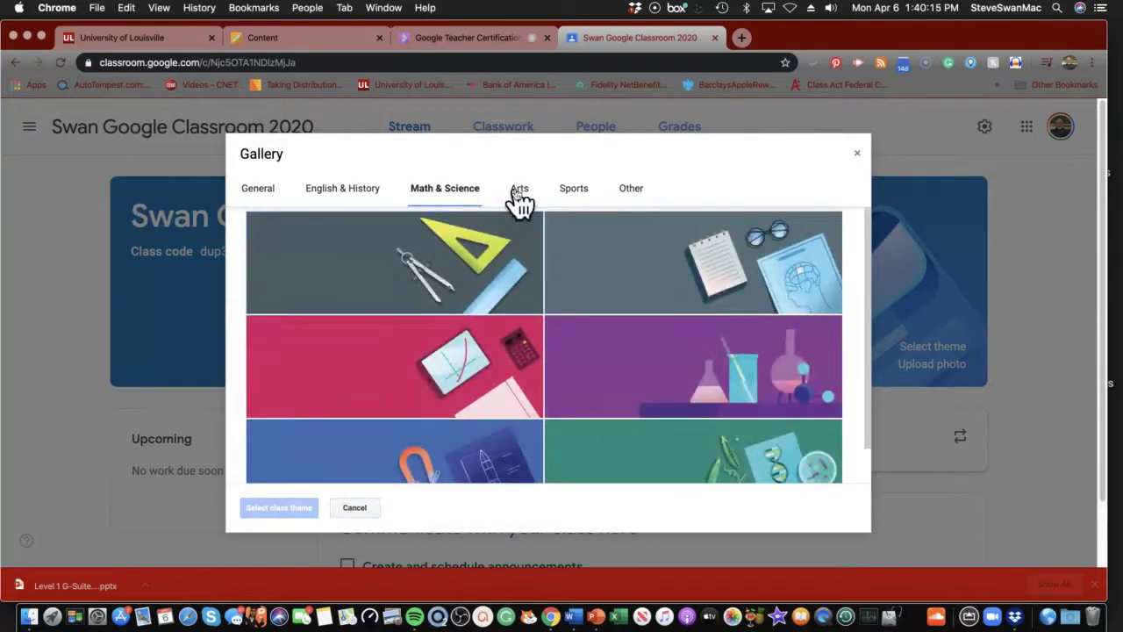
{"action": "left_click", "coordinate": [518, 191]}
{"action": "left_click", "coordinate": [573, 193]}
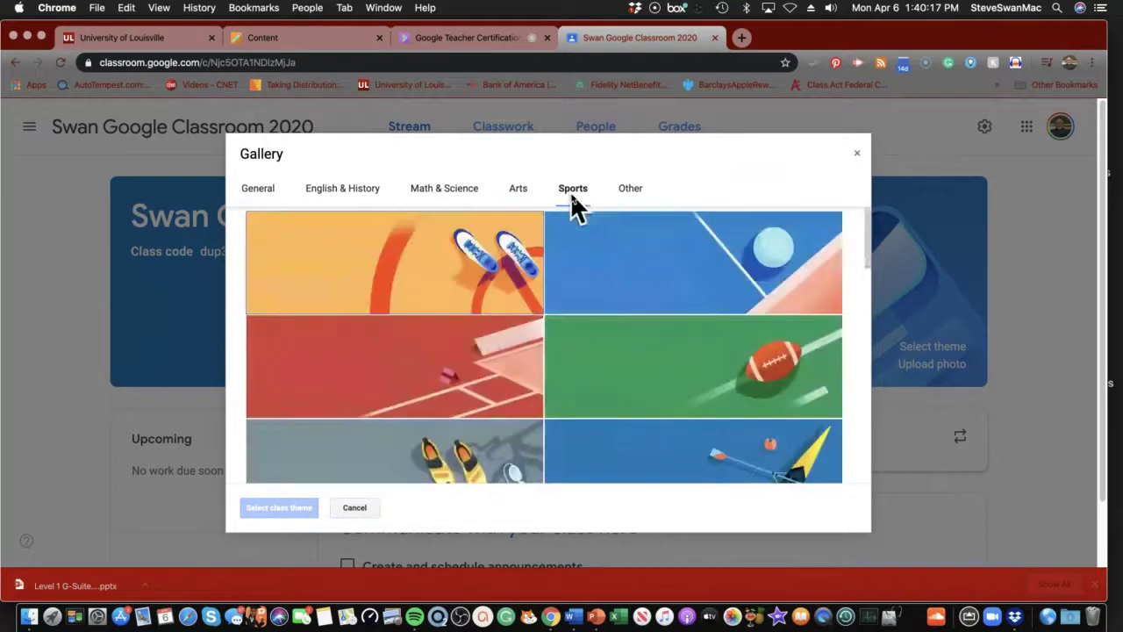
{"action": "left_click", "coordinate": [631, 191]}
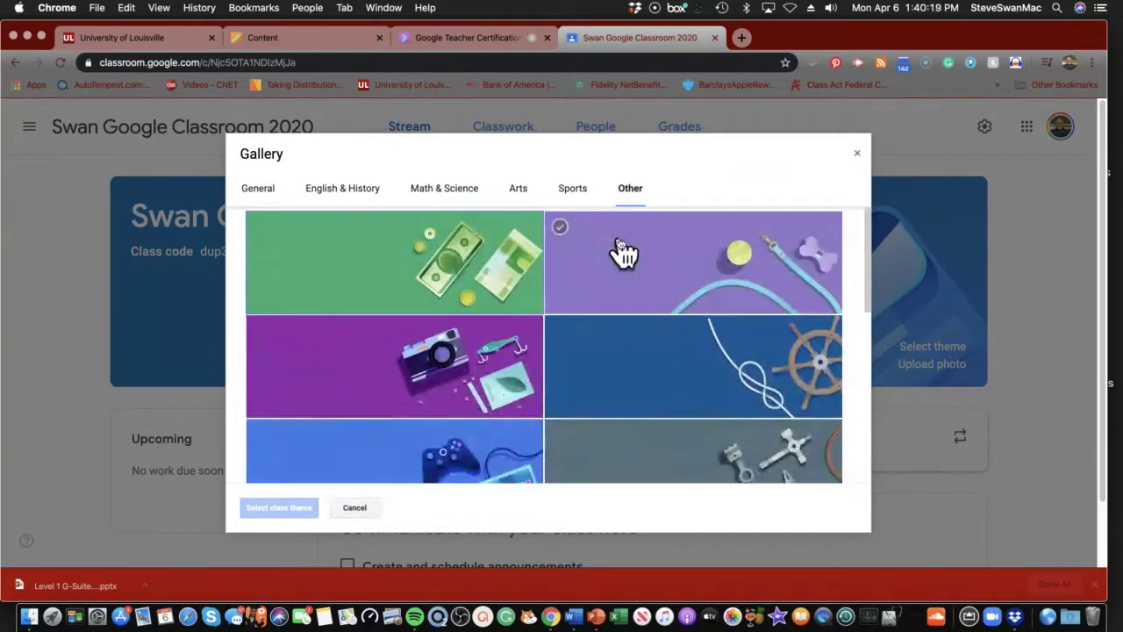
{"action": "scroll", "coordinate": [623, 253], "scroll_direction": "down", "scroll_amount": 1}
{"action": "scroll", "coordinate": [623, 253], "scroll_direction": "down", "scroll_amount": 6}
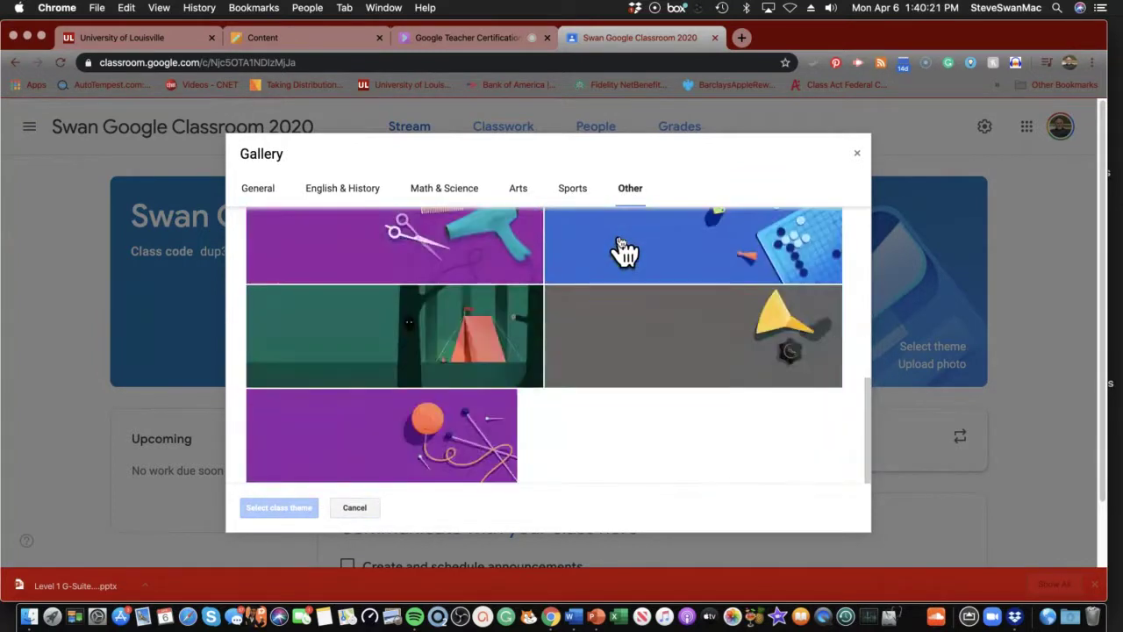
{"action": "scroll", "coordinate": [623, 253], "scroll_direction": "down", "scroll_amount": 2}
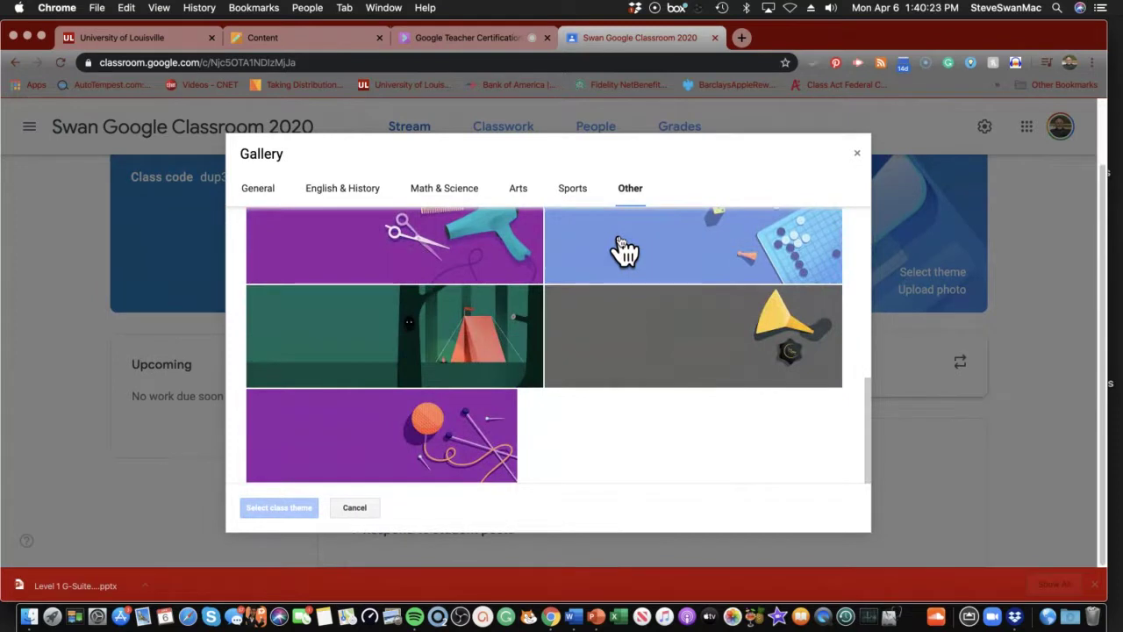
{"action": "scroll", "coordinate": [625, 250], "scroll_direction": "up", "scroll_amount": 5}
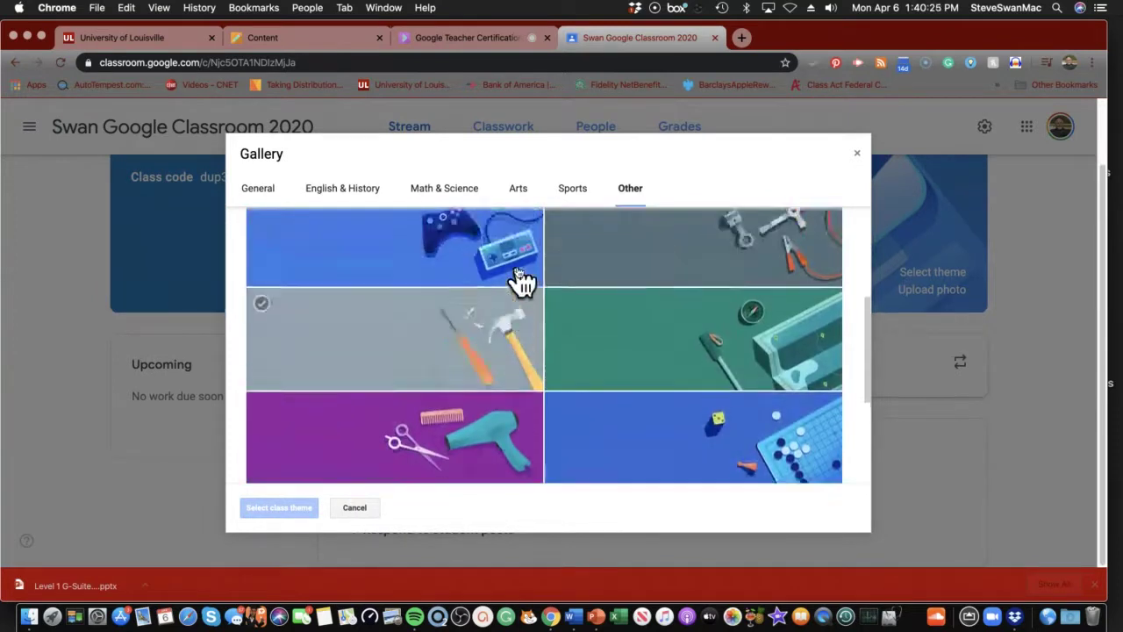
{"action": "scroll", "coordinate": [518, 279], "scroll_direction": "up", "scroll_amount": 2}
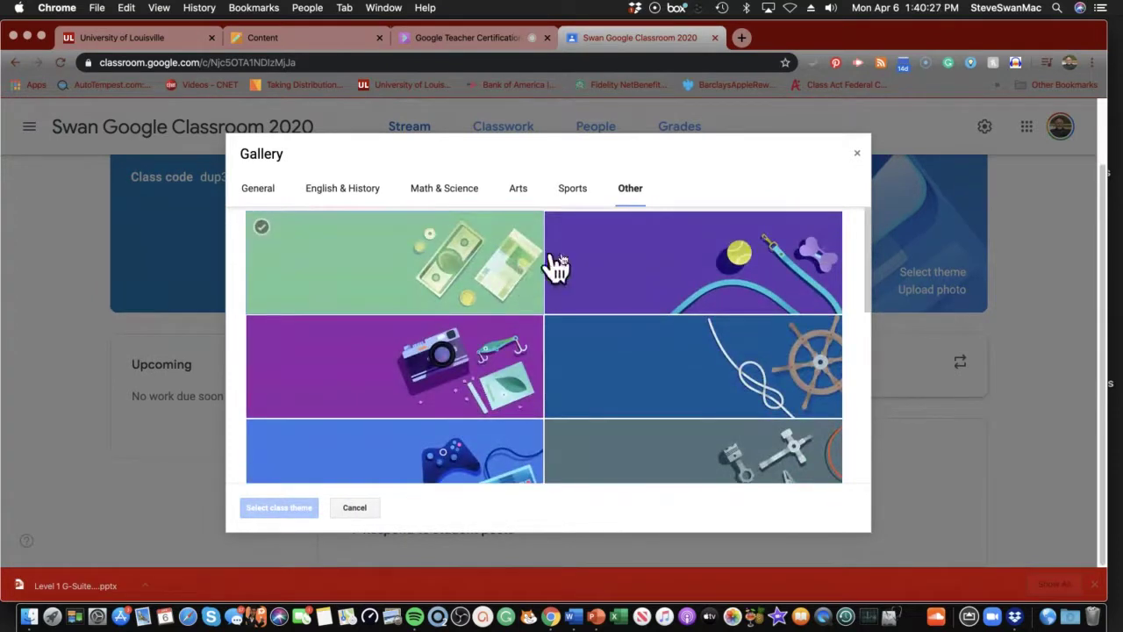
Apply the General laptop-and-tablet theme to the class banner
{"action": "left_click", "coordinate": [255, 187]}
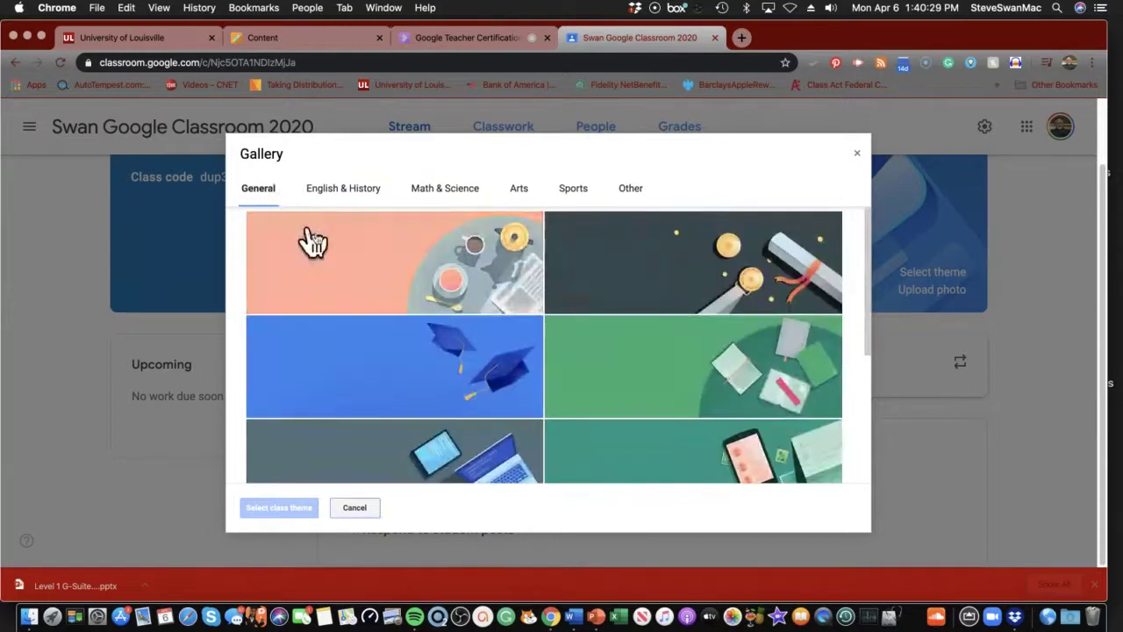
{"action": "scroll", "coordinate": [372, 277], "scroll_direction": "down", "scroll_amount": 2}
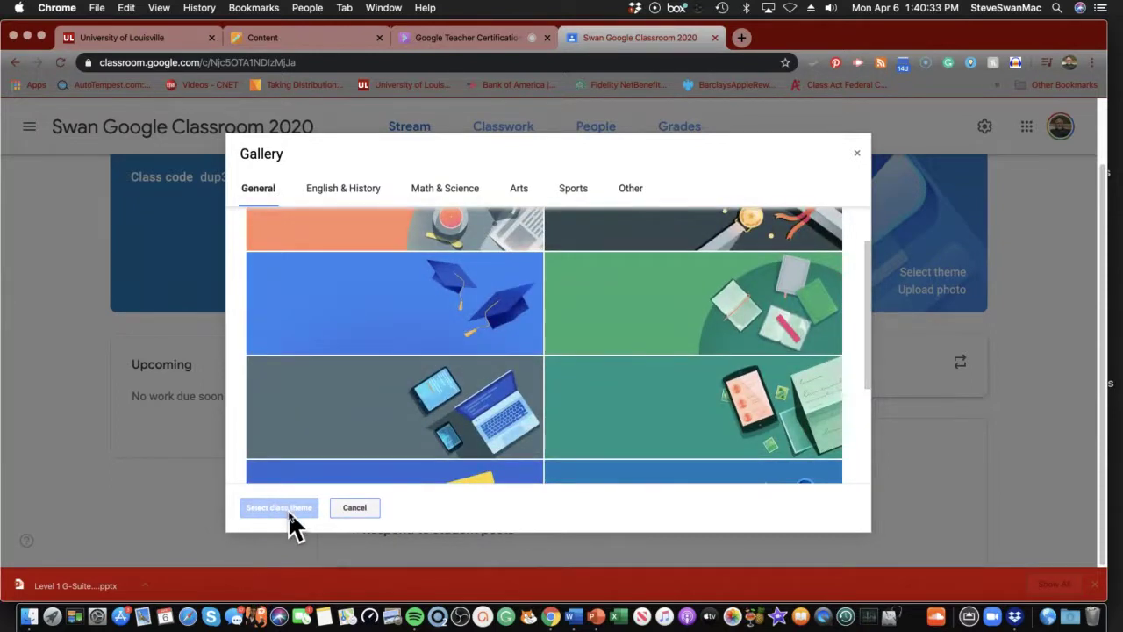
{"action": "left_click", "coordinate": [321, 446]}
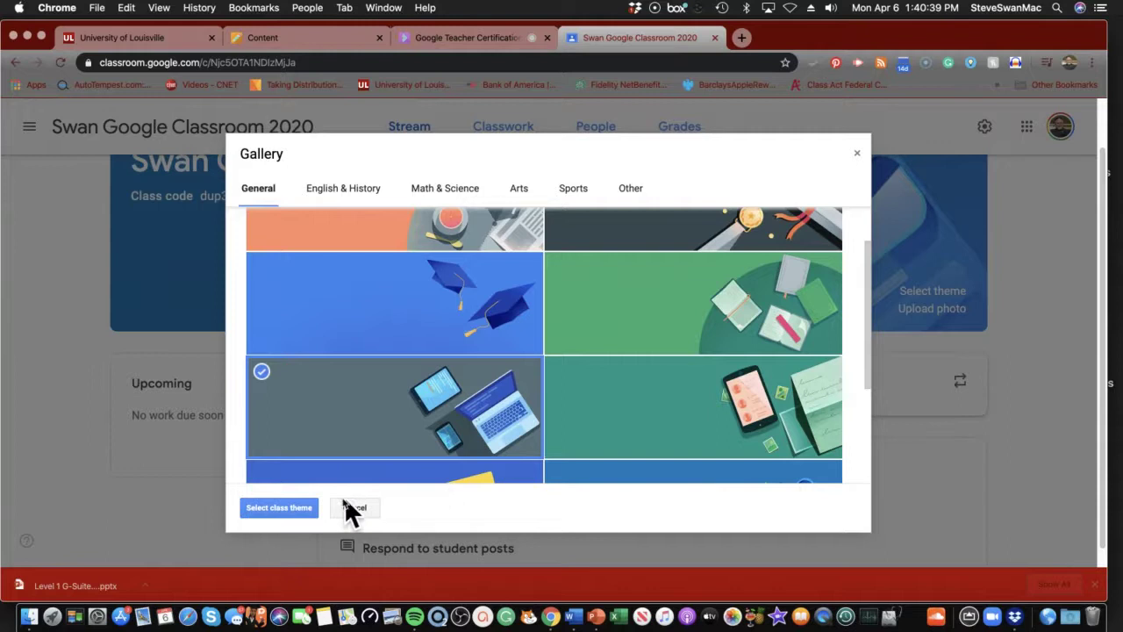
{"action": "left_click", "coordinate": [286, 503]}
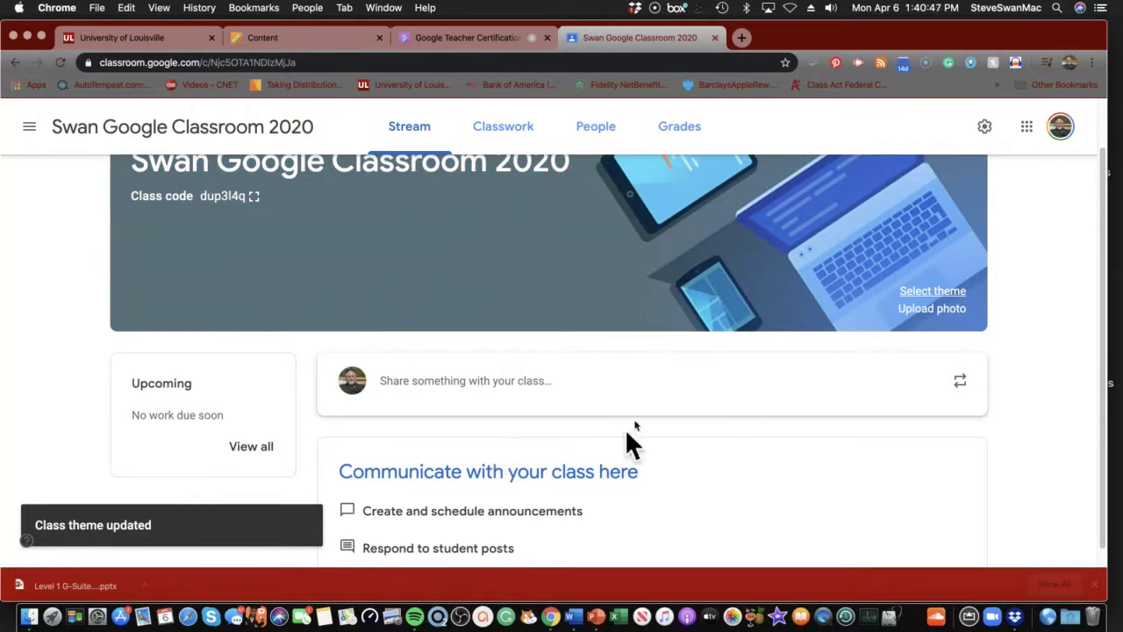
Open the Upload photo dialog for the class banner
{"action": "left_click", "coordinate": [932, 309]}
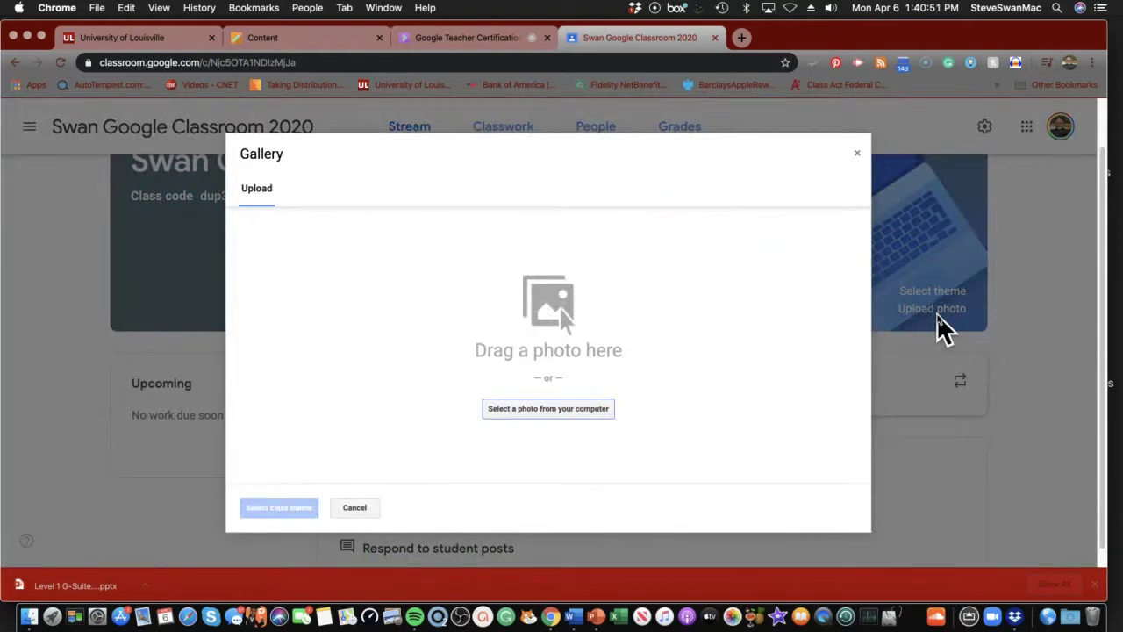
Try uploading GoogleClassroom.jpeg as the banner, dismiss the too-small error, and close the Gallery
{"action": "left_click", "coordinate": [572, 414]}
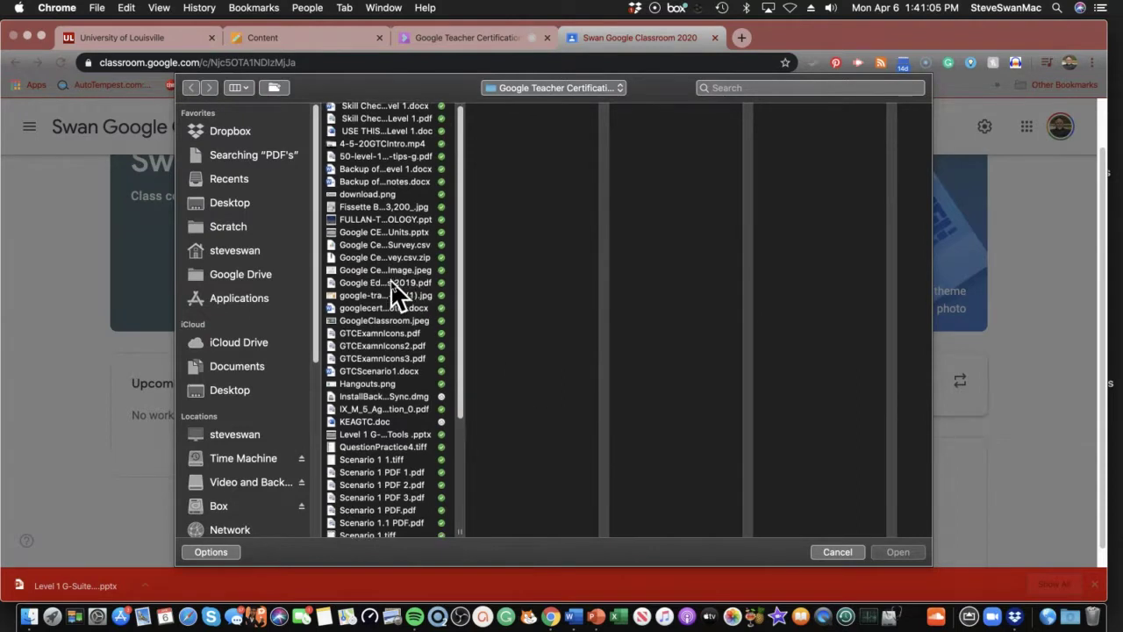
{"action": "scroll", "coordinate": [389, 285], "scroll_direction": "down", "scroll_amount": 3}
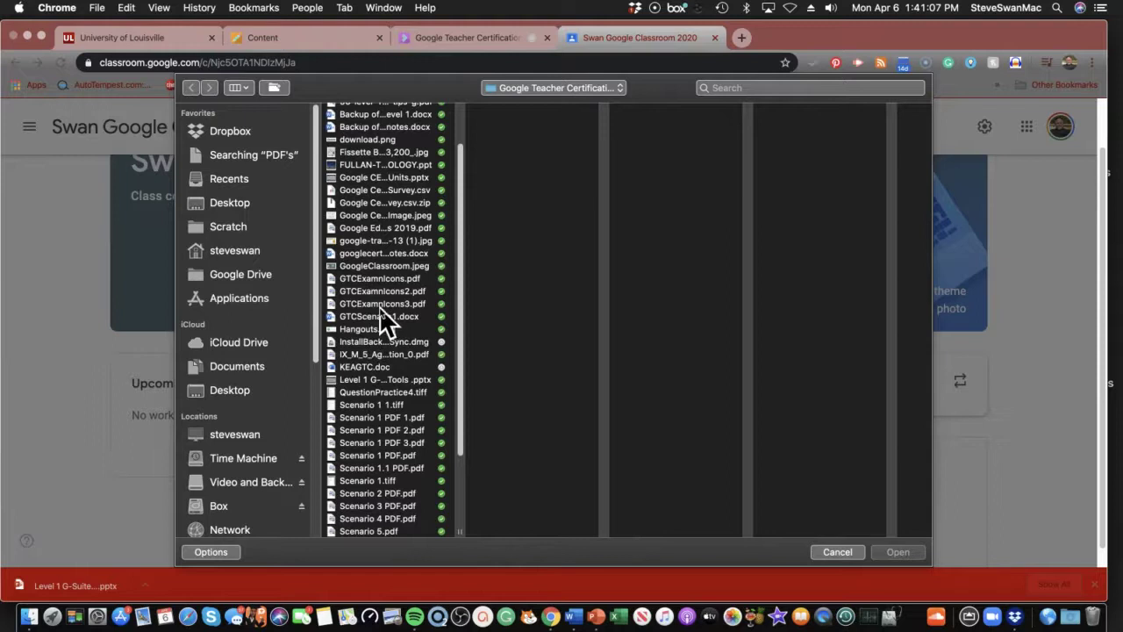
{"action": "left_click", "coordinate": [381, 265]}
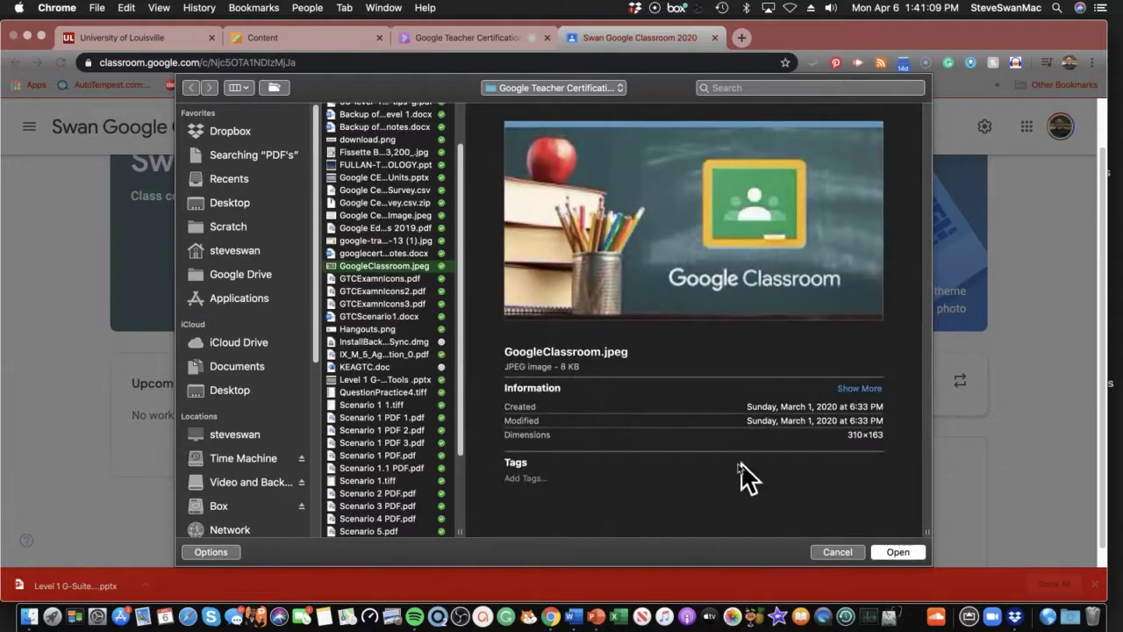
{"action": "left_click", "coordinate": [889, 549]}
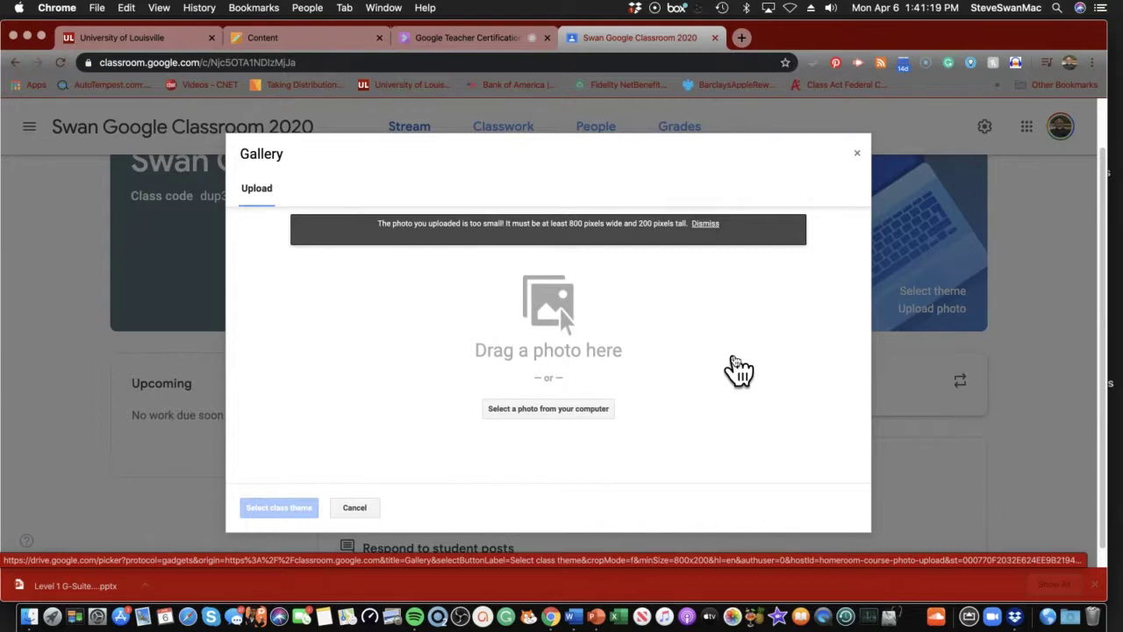
{"action": "left_click", "coordinate": [705, 225]}
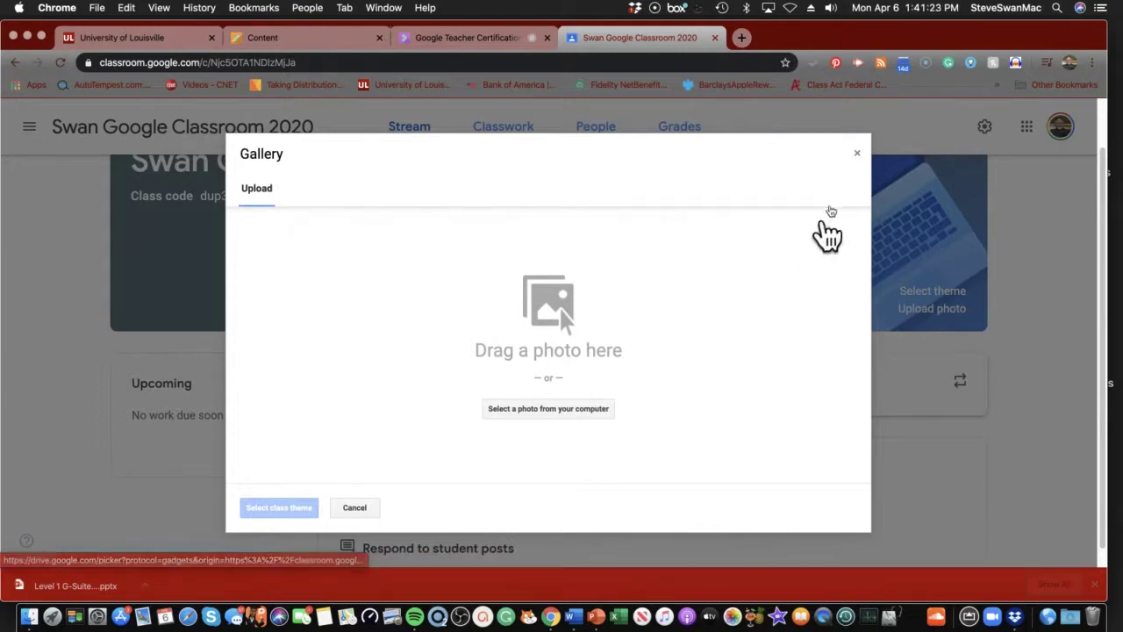
{"action": "left_click", "coordinate": [854, 158]}
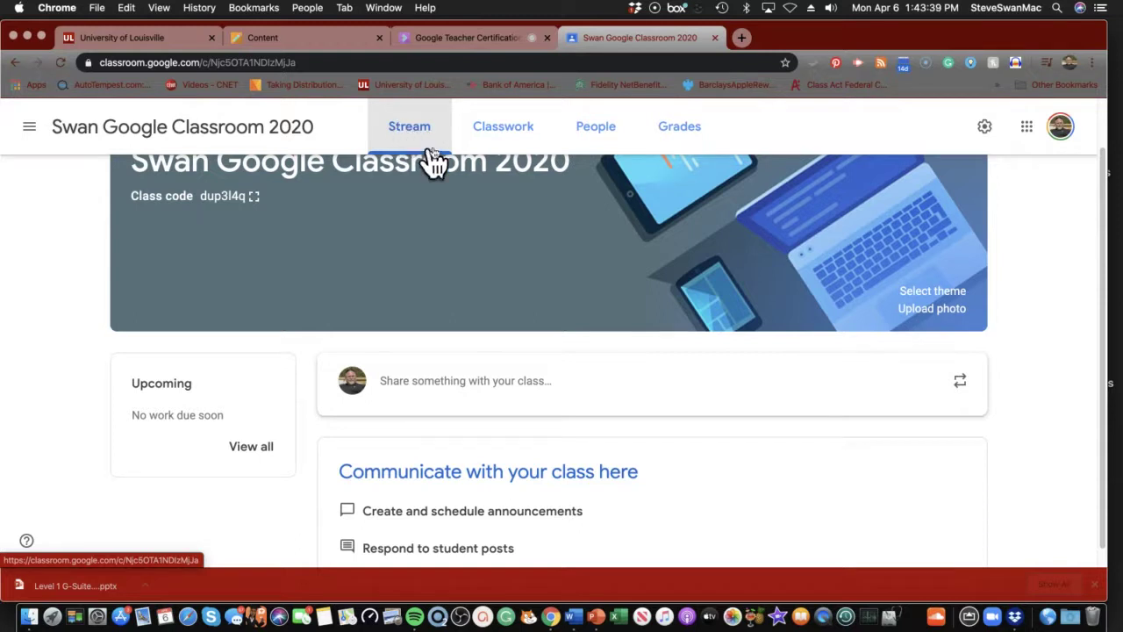
{"action": "left_click", "coordinate": [499, 138]}
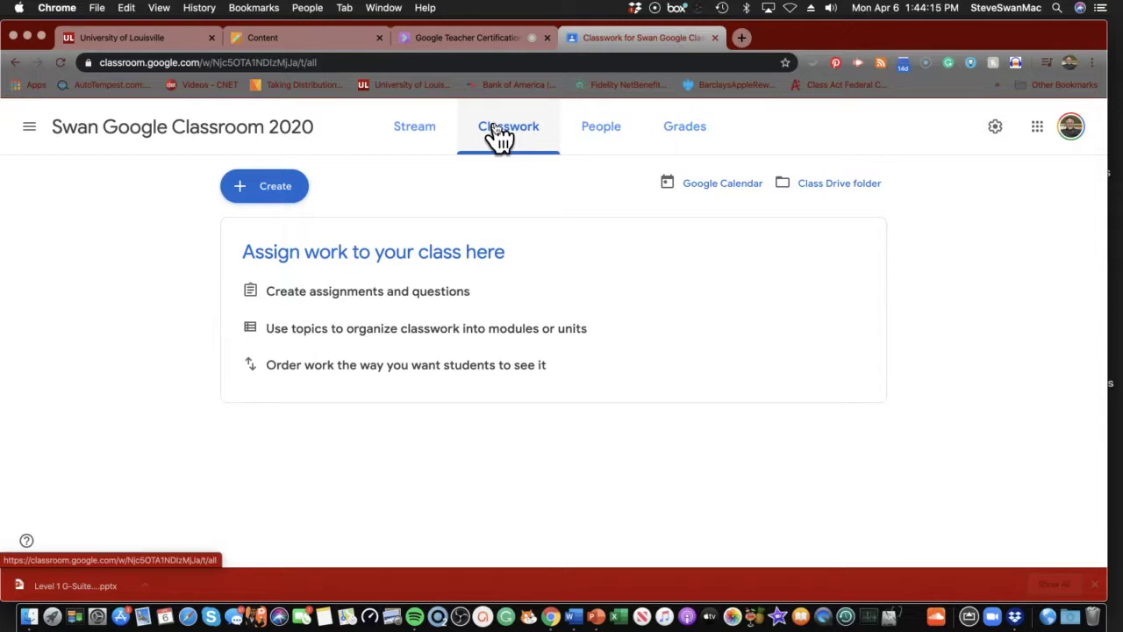
{"action": "left_click", "coordinate": [430, 130]}
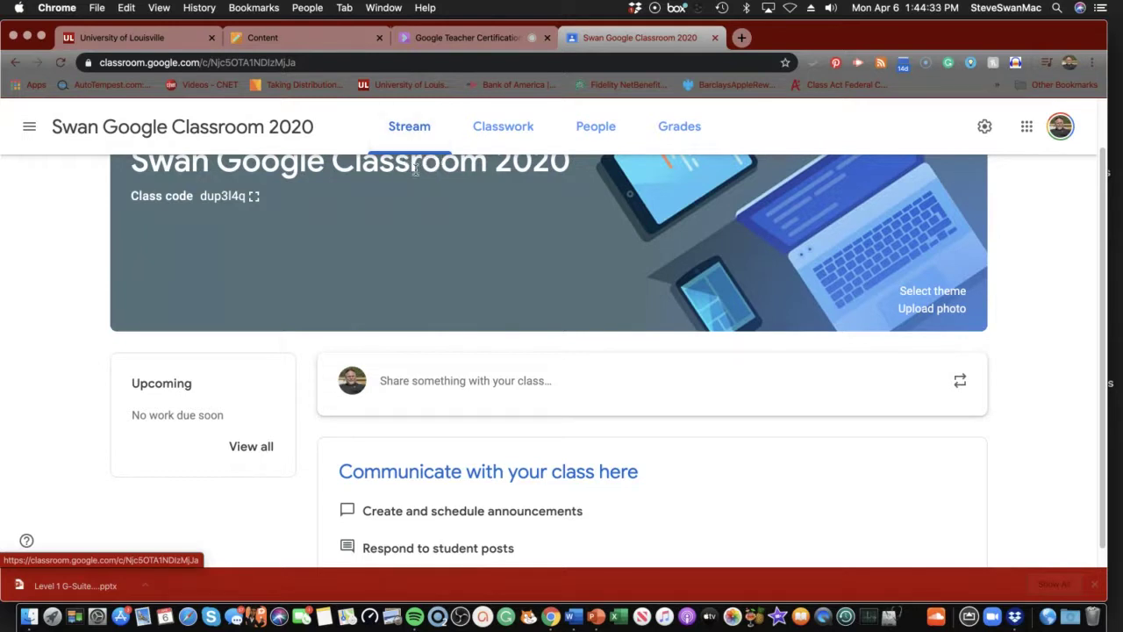
Switch to the class's Classwork page
{"action": "left_click", "coordinate": [510, 132]}
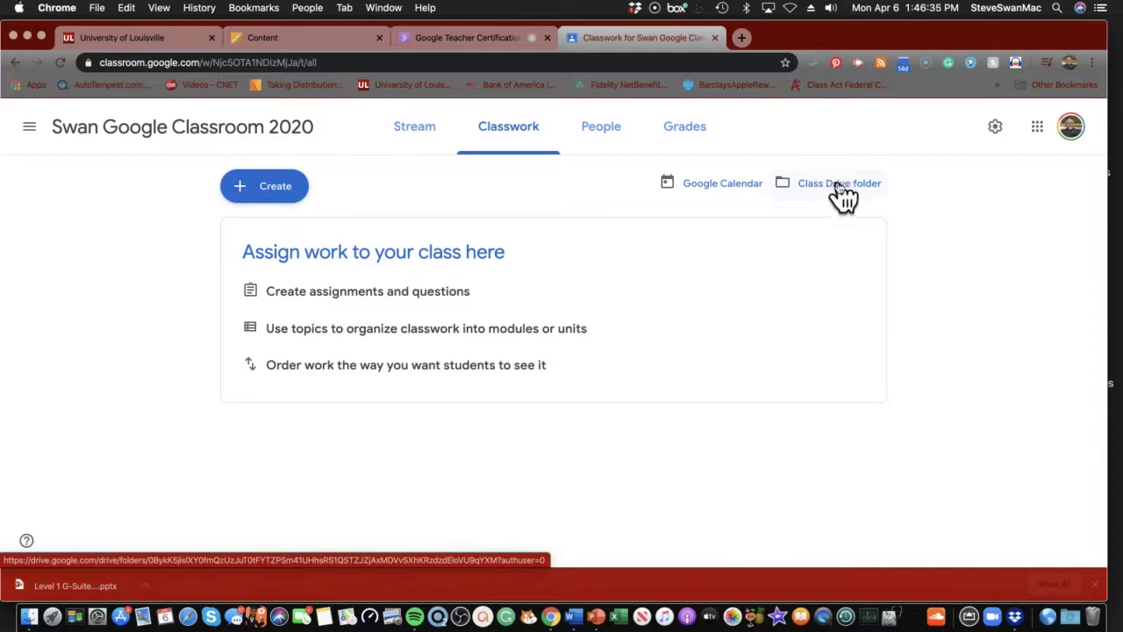
On the People page, invite the co-teacher by their school e-mail address
{"action": "left_click", "coordinate": [602, 137]}
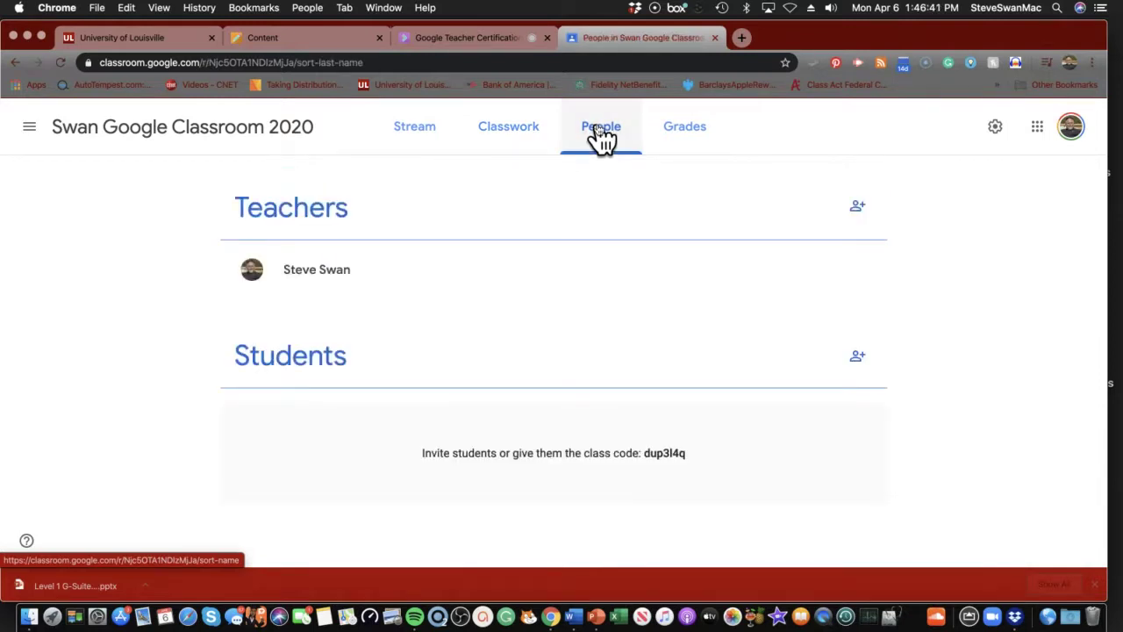
{"action": "left_click", "coordinate": [859, 210]}
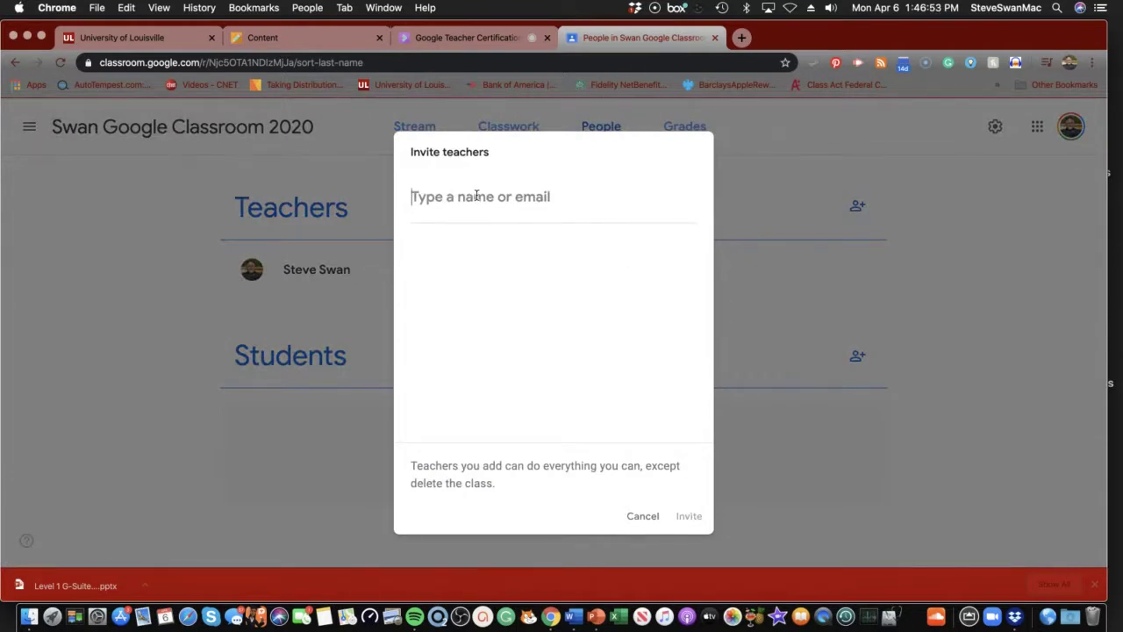
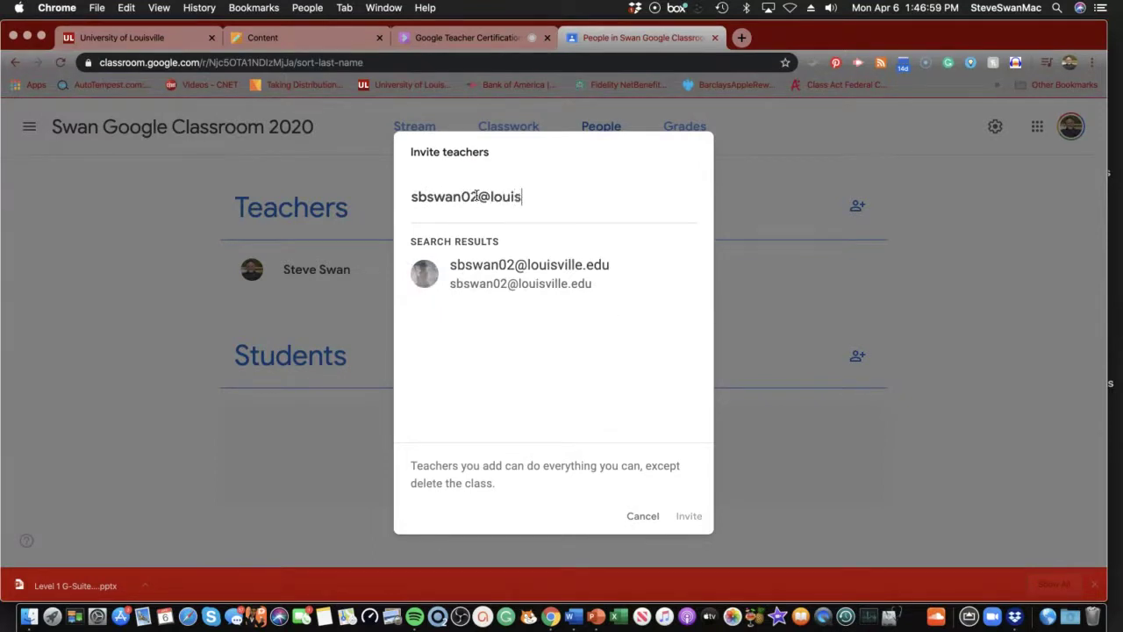
{"action": "left_click", "coordinate": [505, 270]}
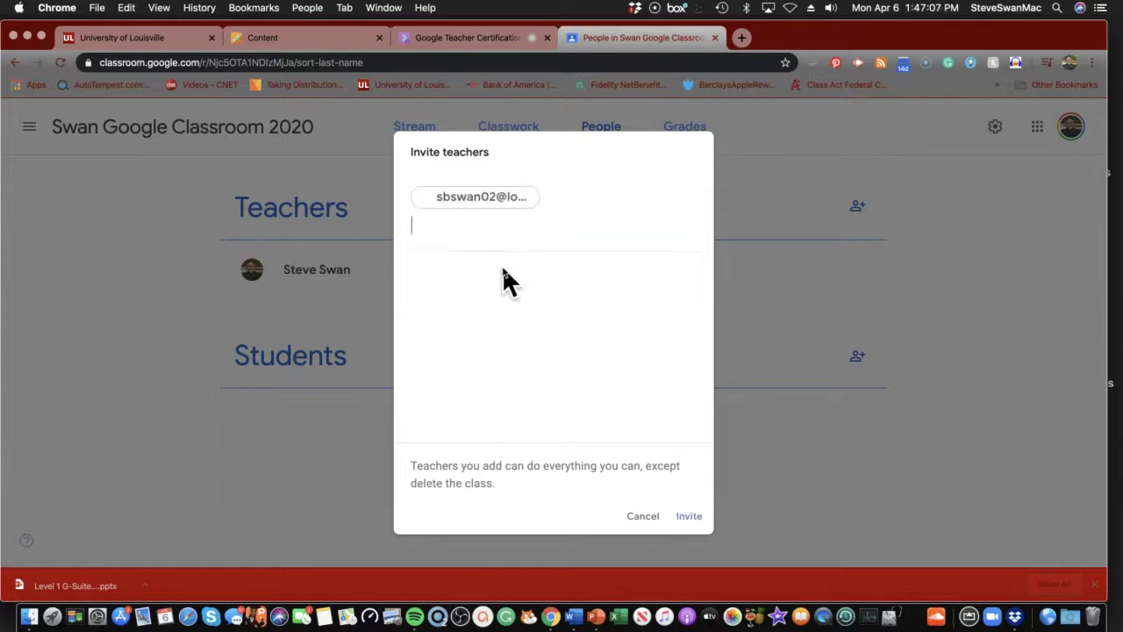
{"action": "left_click", "coordinate": [535, 204]}
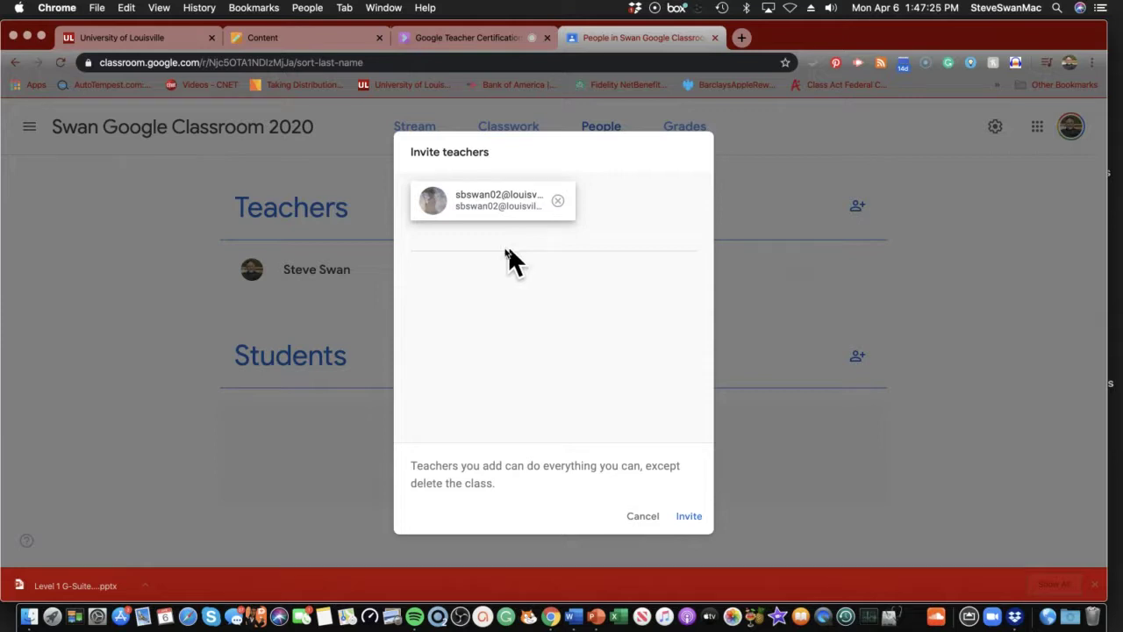
{"action": "left_click", "coordinate": [691, 518]}
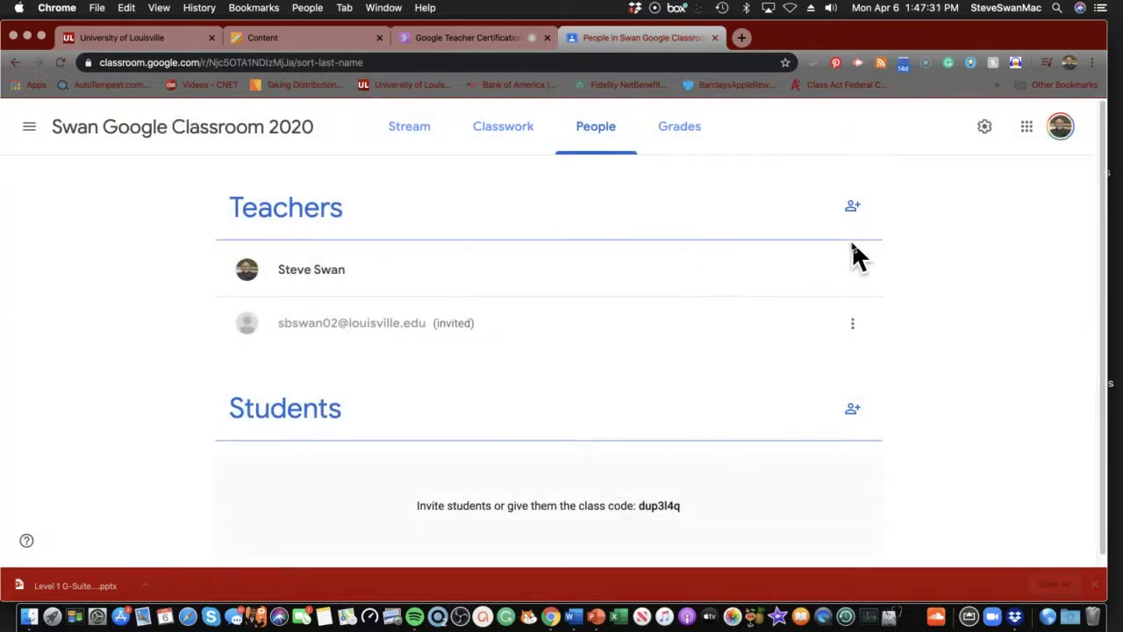
{"action": "left_click", "coordinate": [856, 210]}
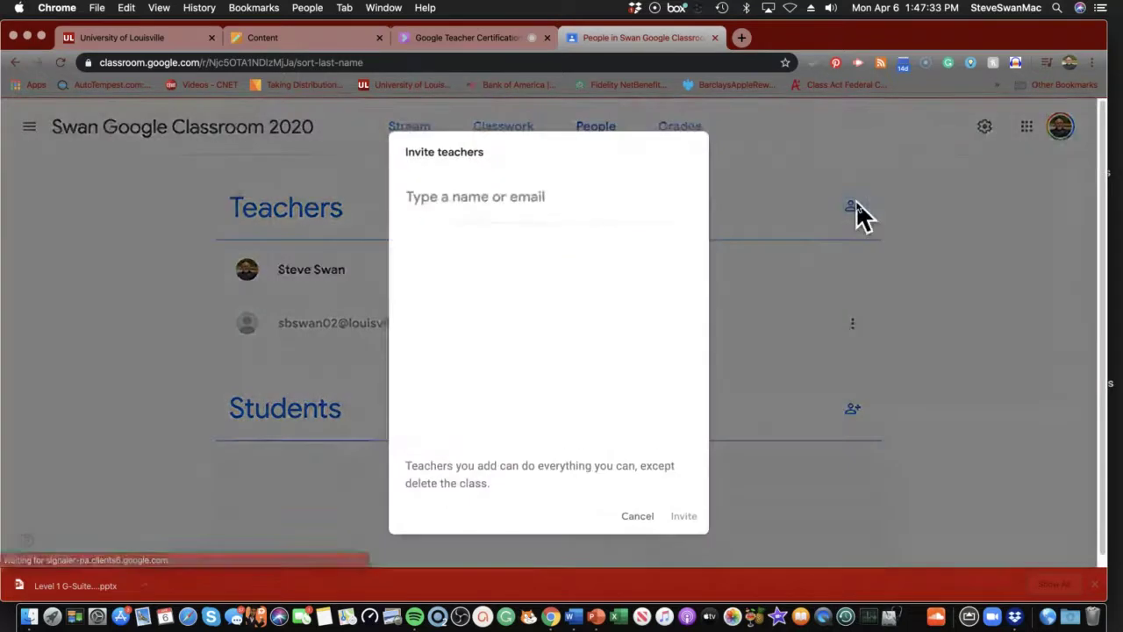
{"action": "left_click", "coordinate": [434, 199]}
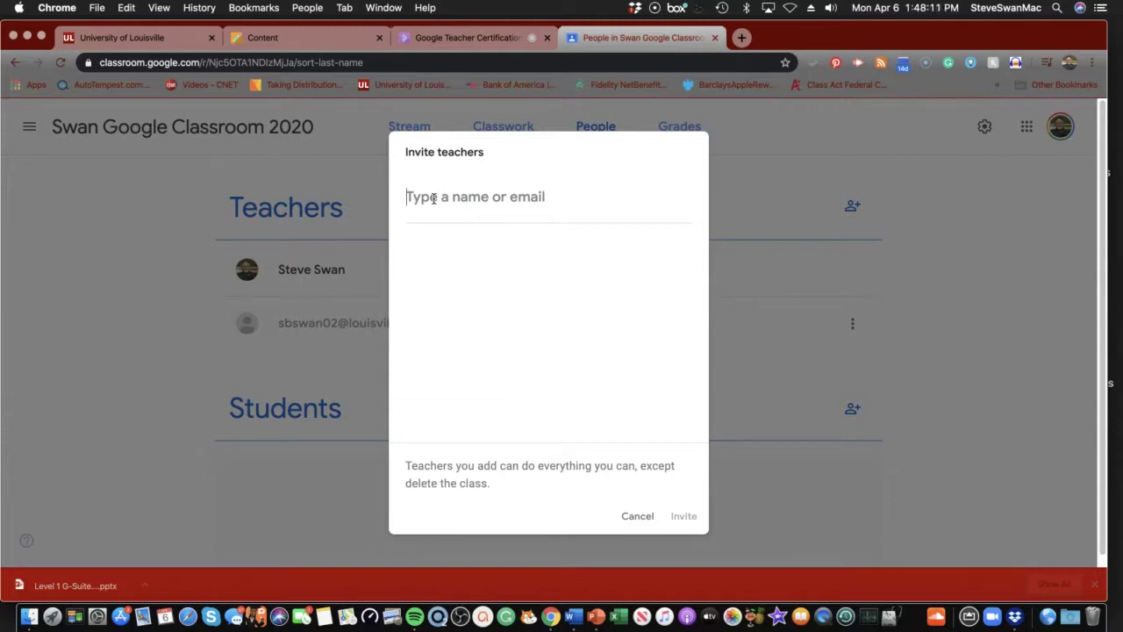
{"action": "left_click", "coordinate": [637, 517]}
Cycle through the Grades, Stream and Classwork tabs, ending on the empty Grades page
{"action": "left_click", "coordinate": [684, 132]}
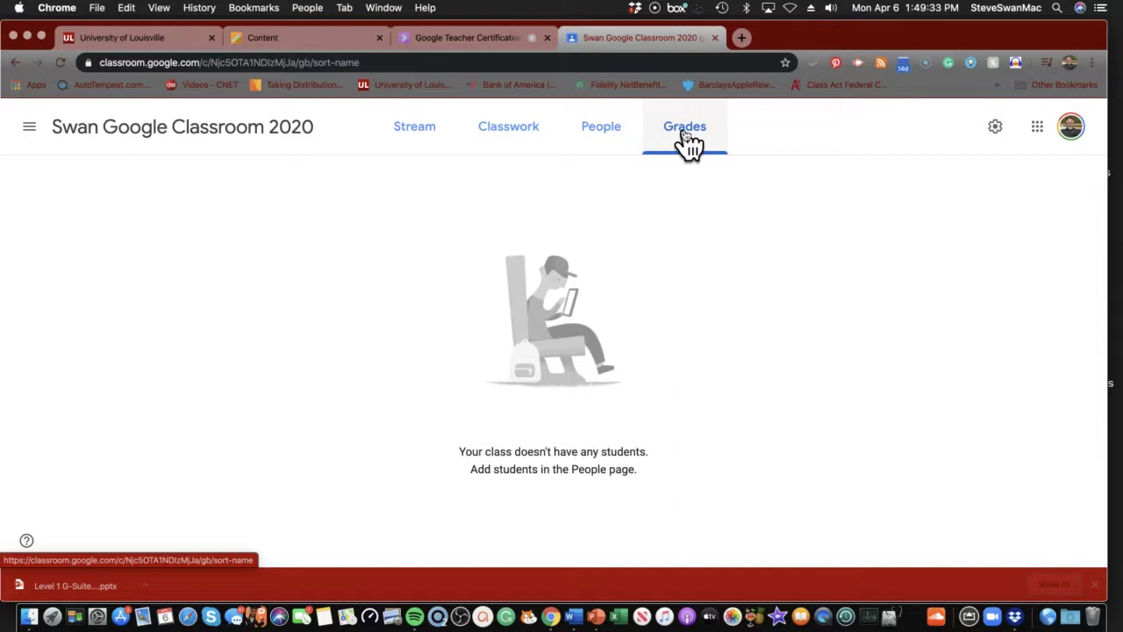
{"action": "left_click", "coordinate": [410, 127]}
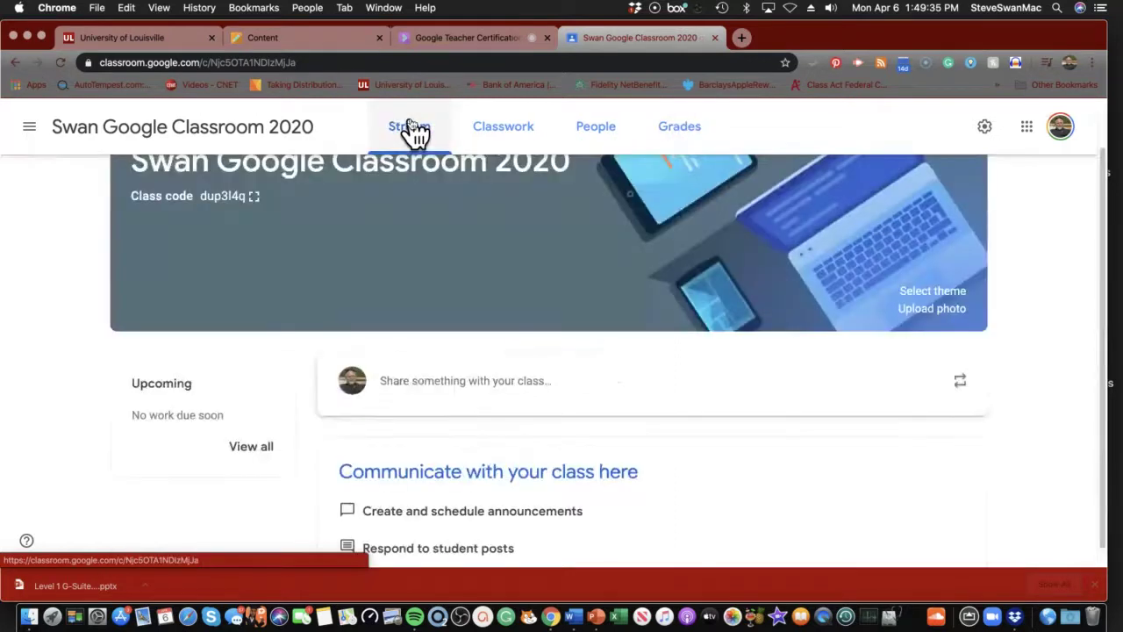
{"action": "left_click", "coordinate": [520, 131]}
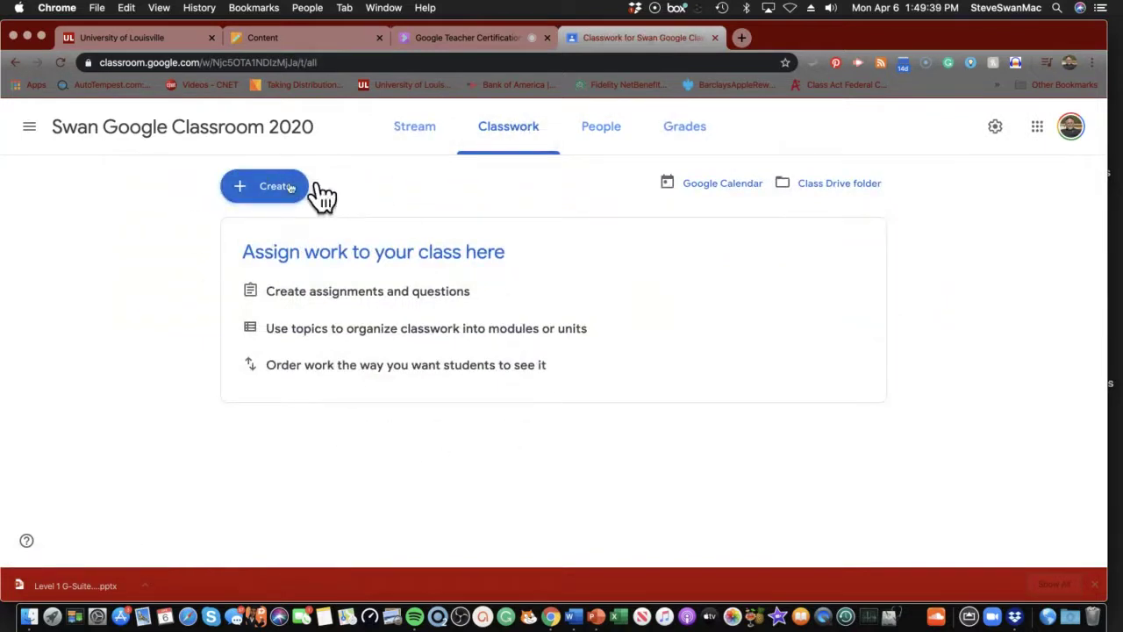
{"action": "left_click", "coordinate": [393, 132]}
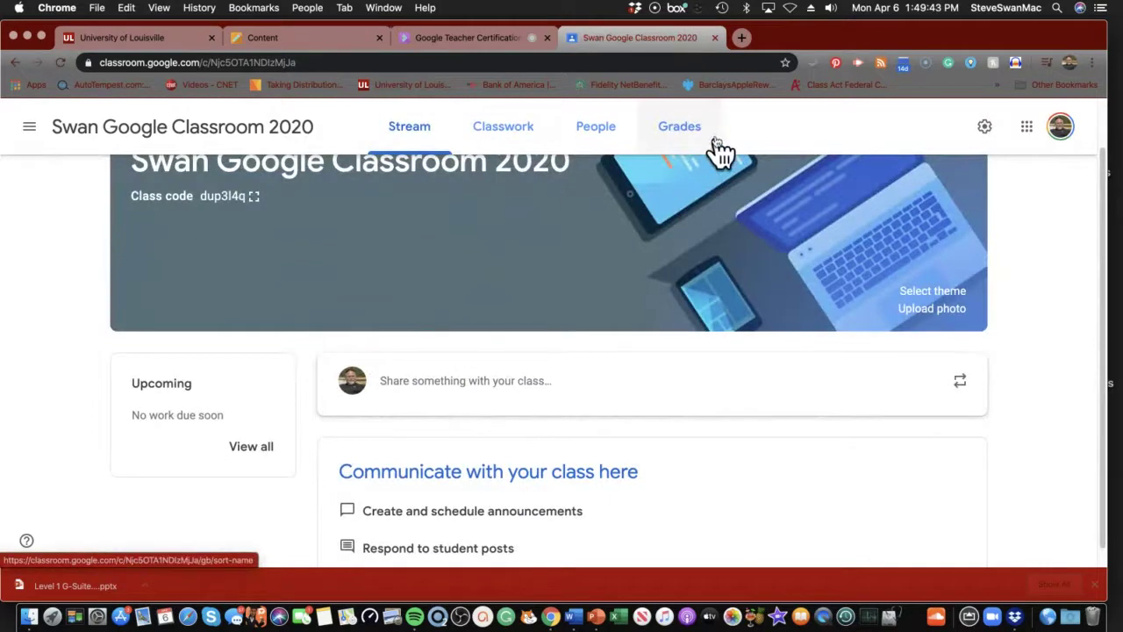
{"action": "left_click", "coordinate": [687, 138]}
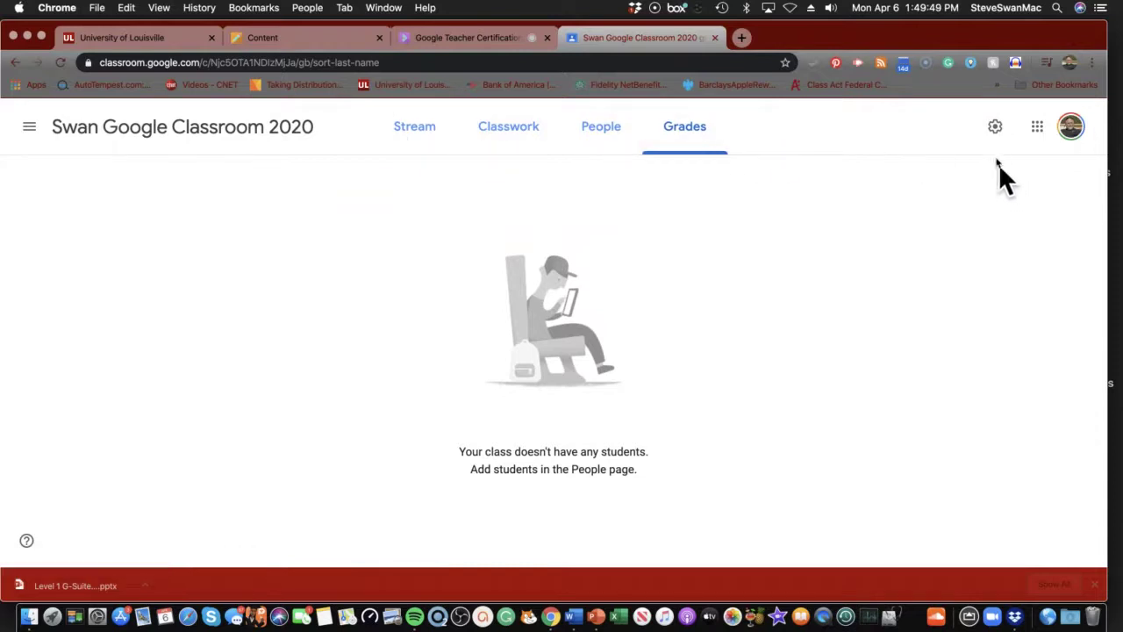
In class settings, try the Classwork on the stream options, then set it back to condensed notifications
{"action": "left_click", "coordinate": [996, 127]}
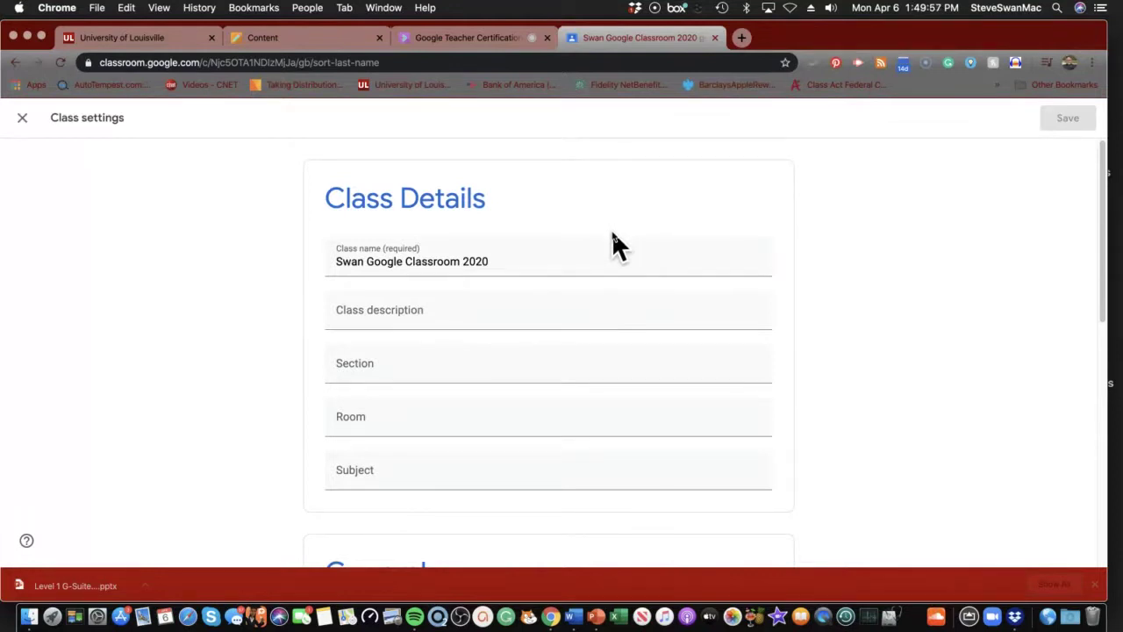
{"action": "scroll", "coordinate": [612, 234], "scroll_direction": "down", "scroll_amount": 5}
{"action": "scroll", "coordinate": [613, 233], "scroll_direction": "down", "scroll_amount": 2}
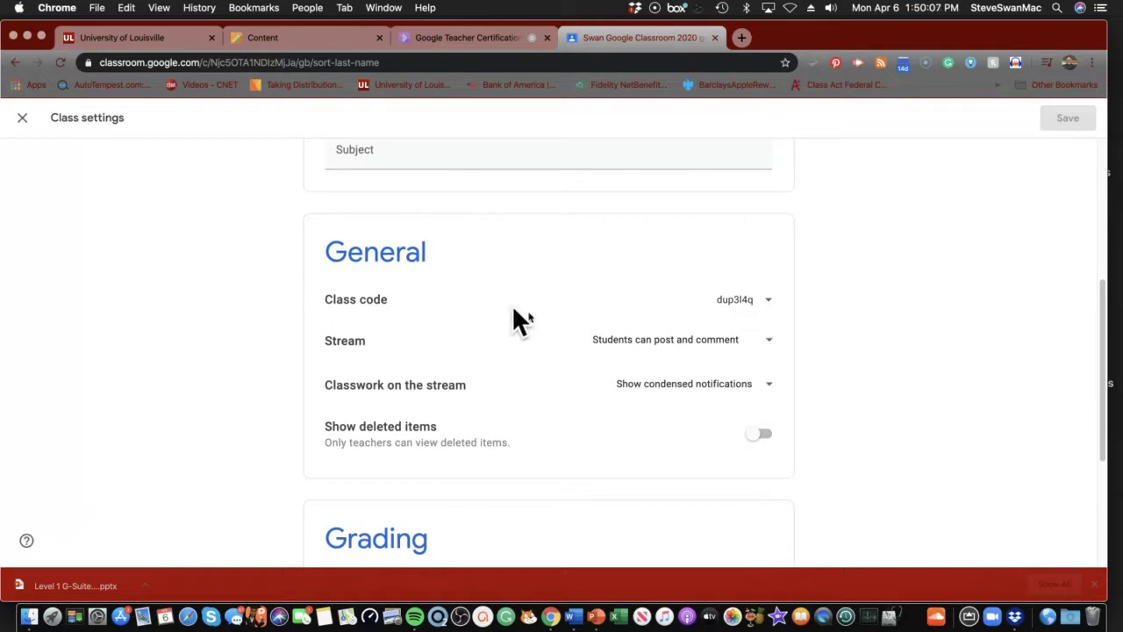
{"action": "left_click", "coordinate": [769, 388]}
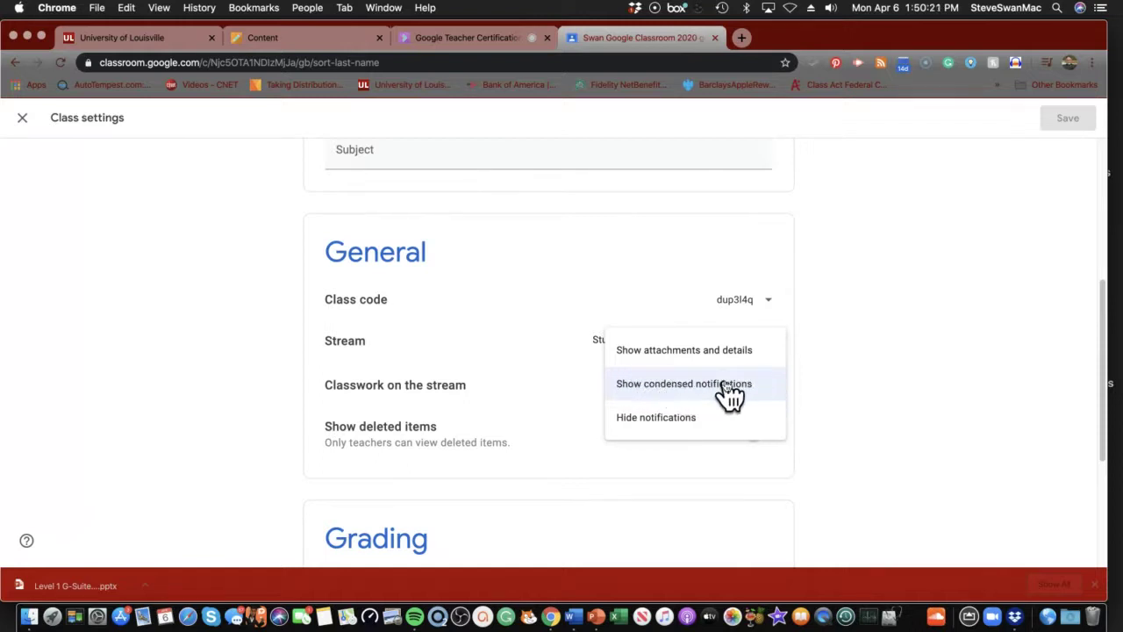
{"action": "left_click", "coordinate": [687, 351]}
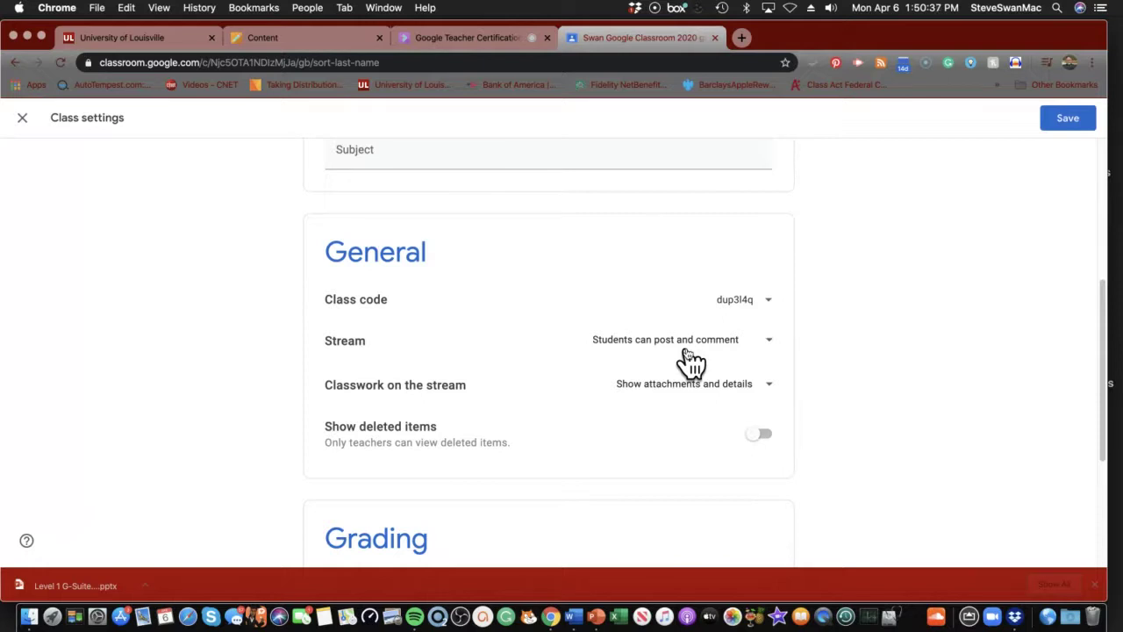
{"action": "left_click", "coordinate": [772, 392]}
{"action": "left_click", "coordinate": [697, 417]}
Switch on Show deleted items in the class settings
{"action": "left_click", "coordinate": [764, 435]}
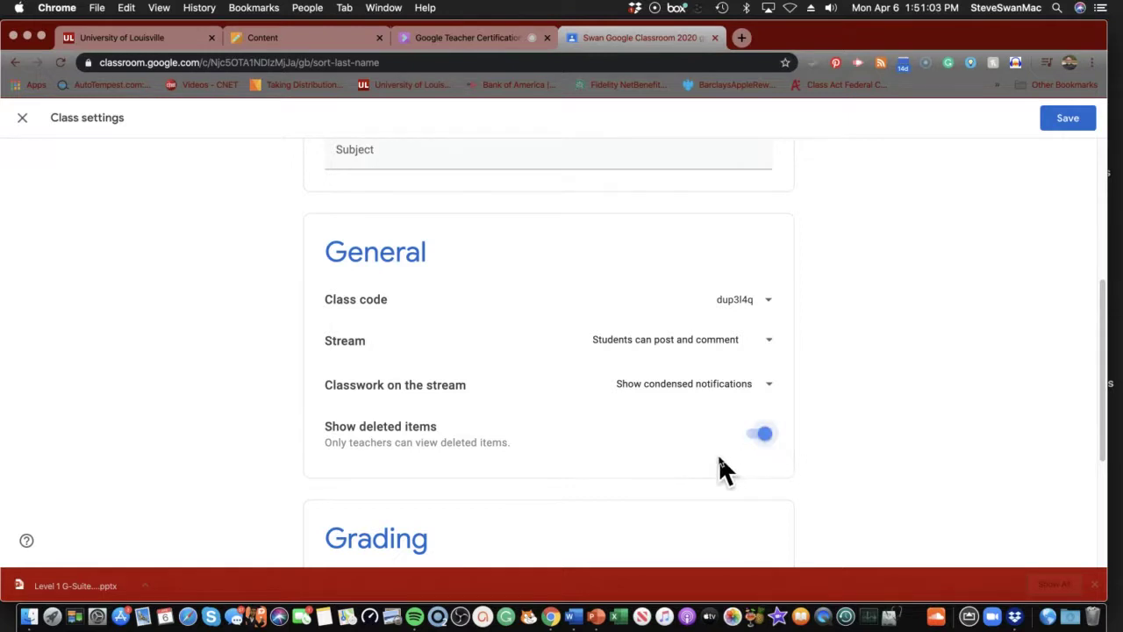
{"action": "scroll", "coordinate": [718, 457], "scroll_direction": "down", "scroll_amount": 2}
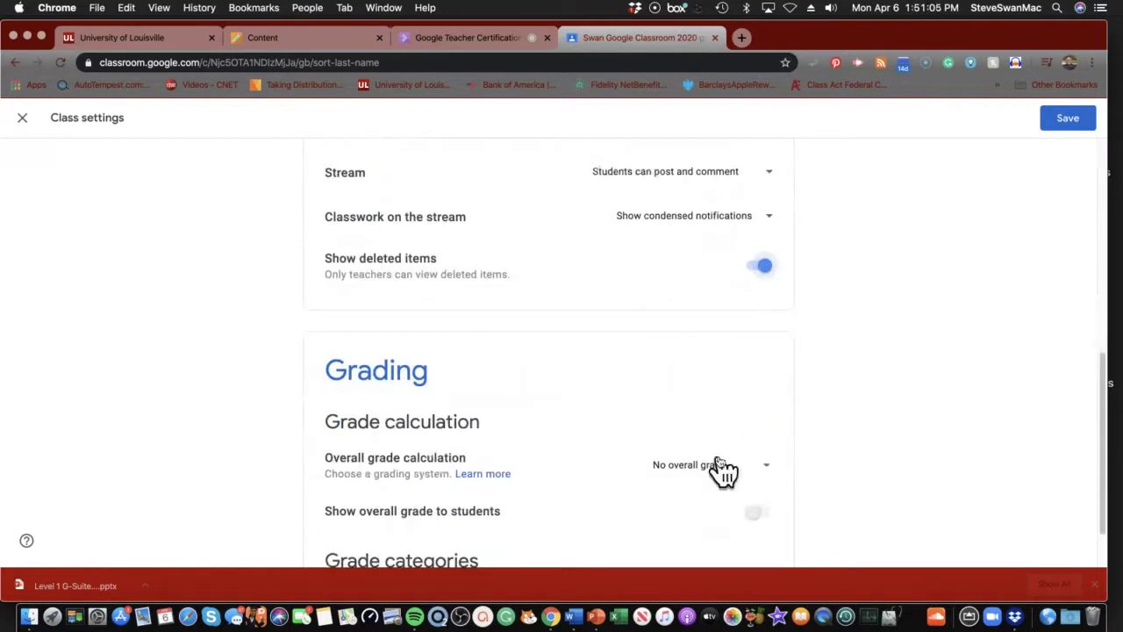
{"action": "scroll", "coordinate": [718, 460], "scroll_direction": "down", "scroll_amount": 1}
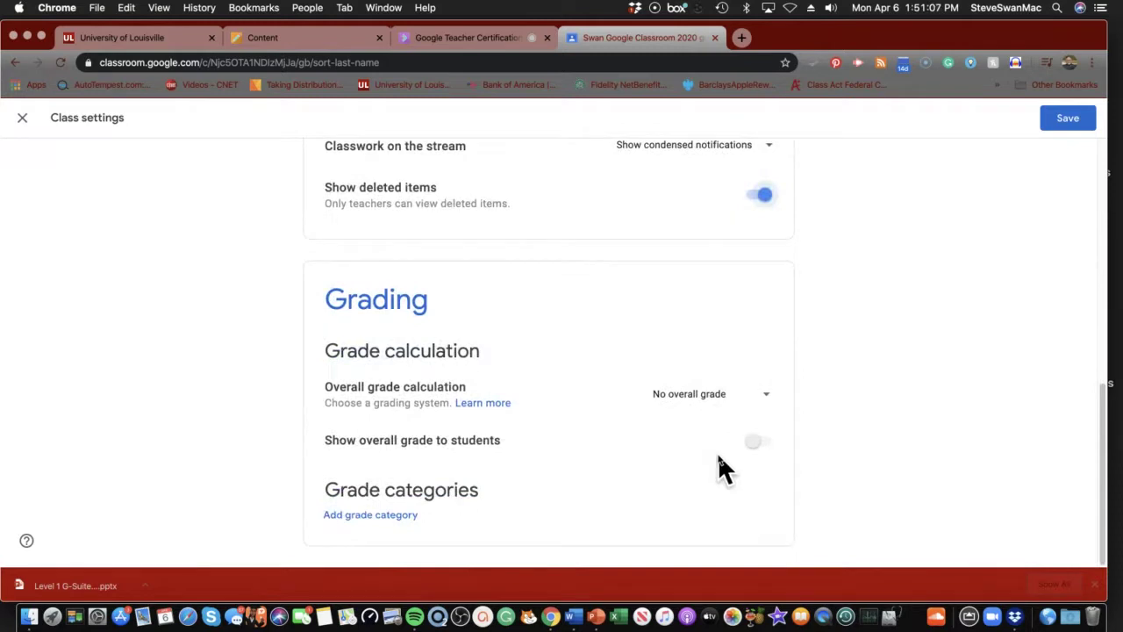
{"action": "scroll", "coordinate": [718, 453], "scroll_direction": "up", "scroll_amount": 10}
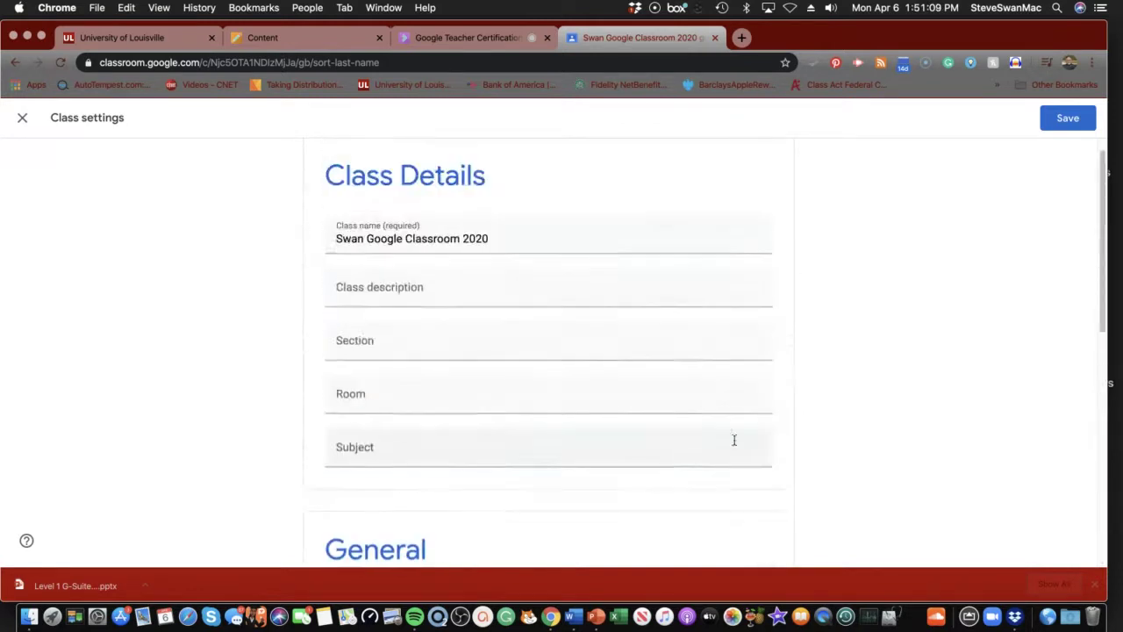
{"action": "left_click", "coordinate": [1072, 120]}
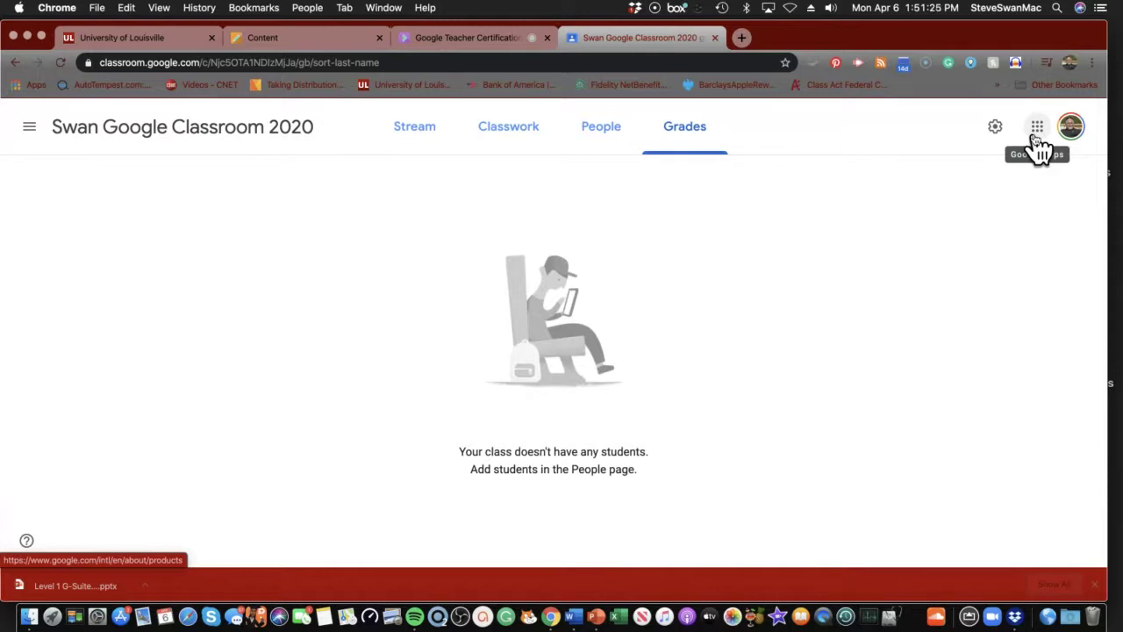
{"action": "left_click", "coordinate": [1037, 134]}
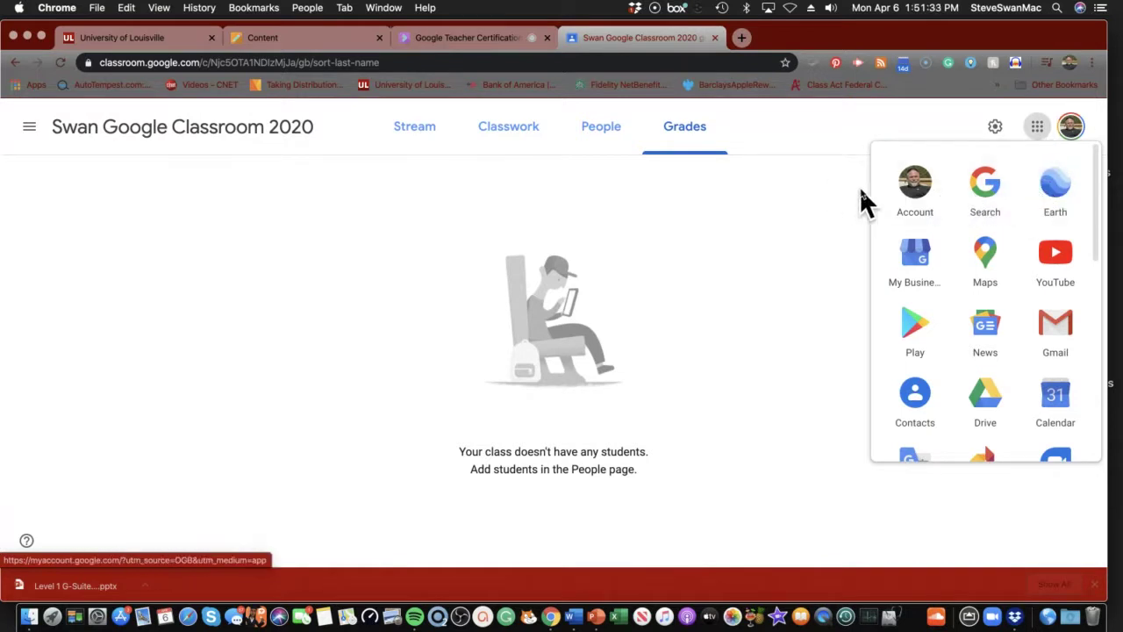
{"action": "scroll", "coordinate": [913, 259], "scroll_direction": "down", "scroll_amount": 4}
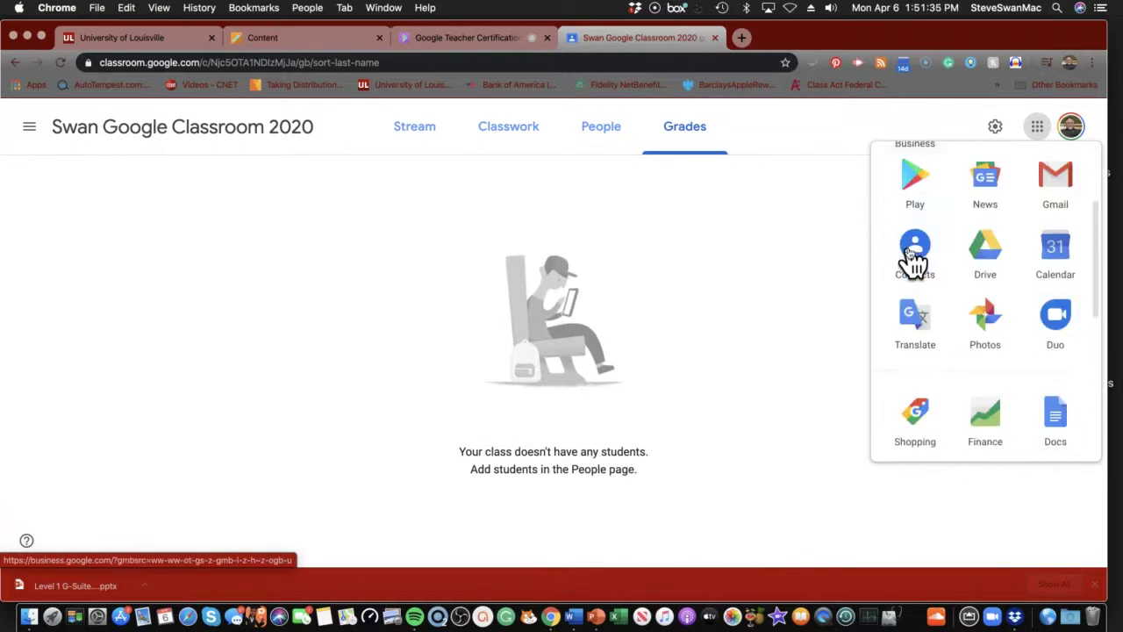
{"action": "scroll", "coordinate": [916, 254], "scroll_direction": "down", "scroll_amount": 5}
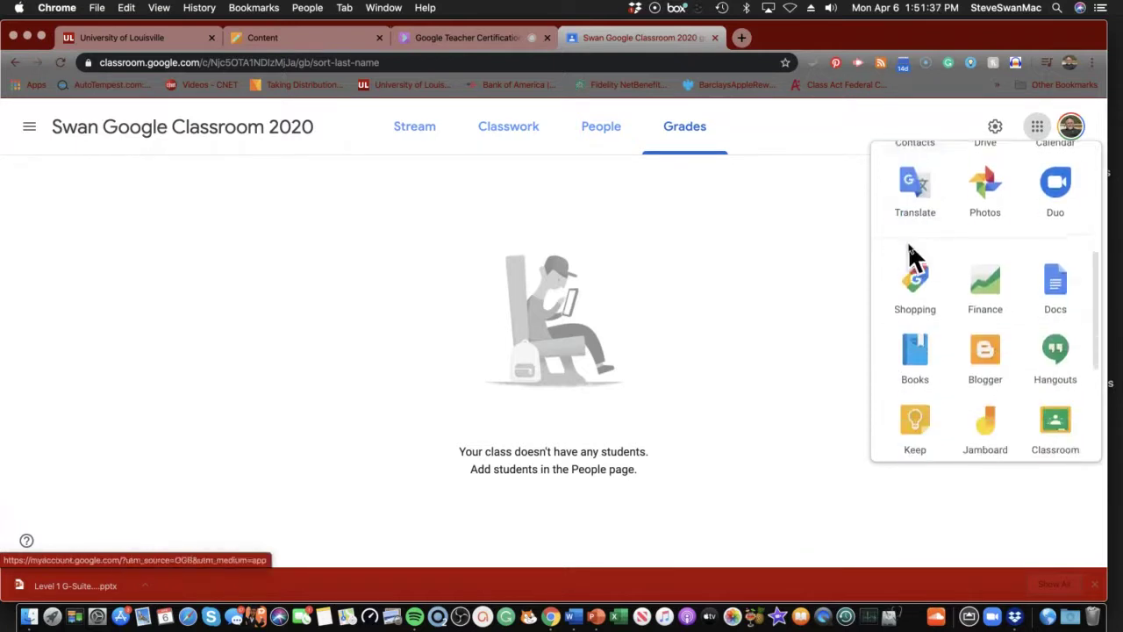
{"action": "scroll", "coordinate": [915, 254], "scroll_direction": "up", "scroll_amount": 8}
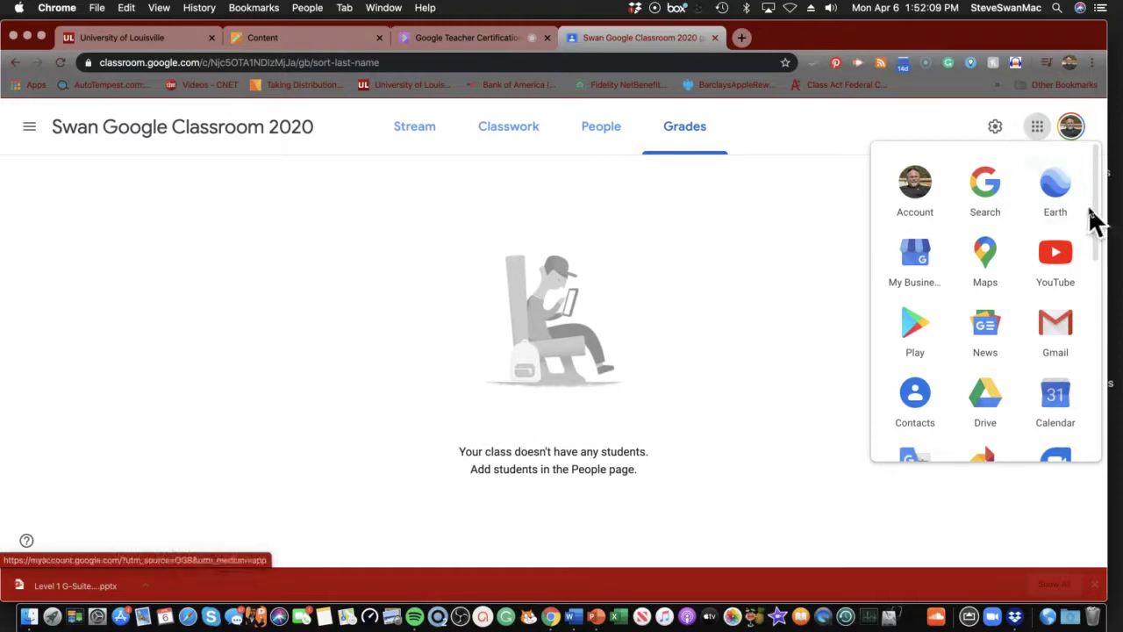
Close the apps launcher and start a new announcement on the class Stream
{"action": "left_click", "coordinate": [924, 135]}
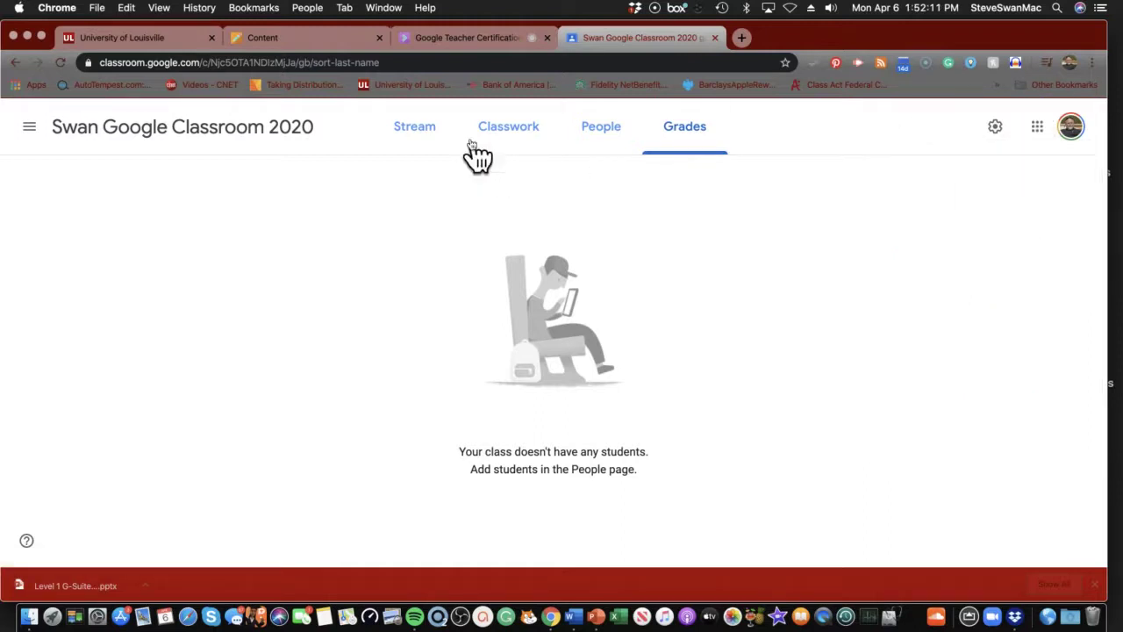
{"action": "left_click", "coordinate": [409, 133]}
{"action": "scroll", "coordinate": [461, 215], "scroll_direction": "down", "scroll_amount": 1}
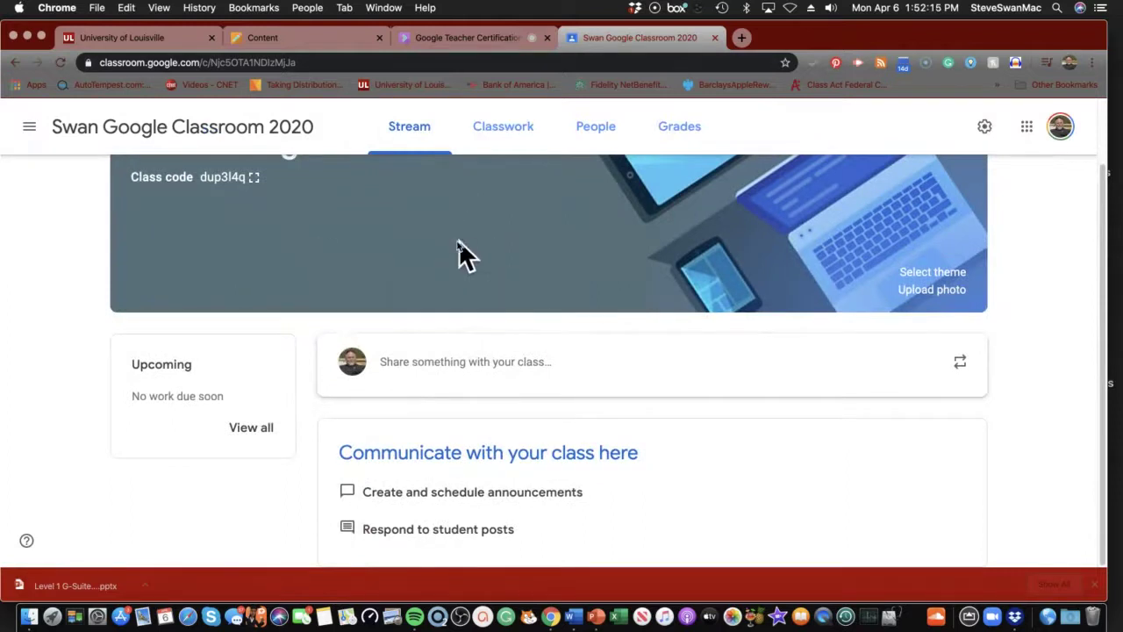
{"action": "left_click", "coordinate": [446, 367]}
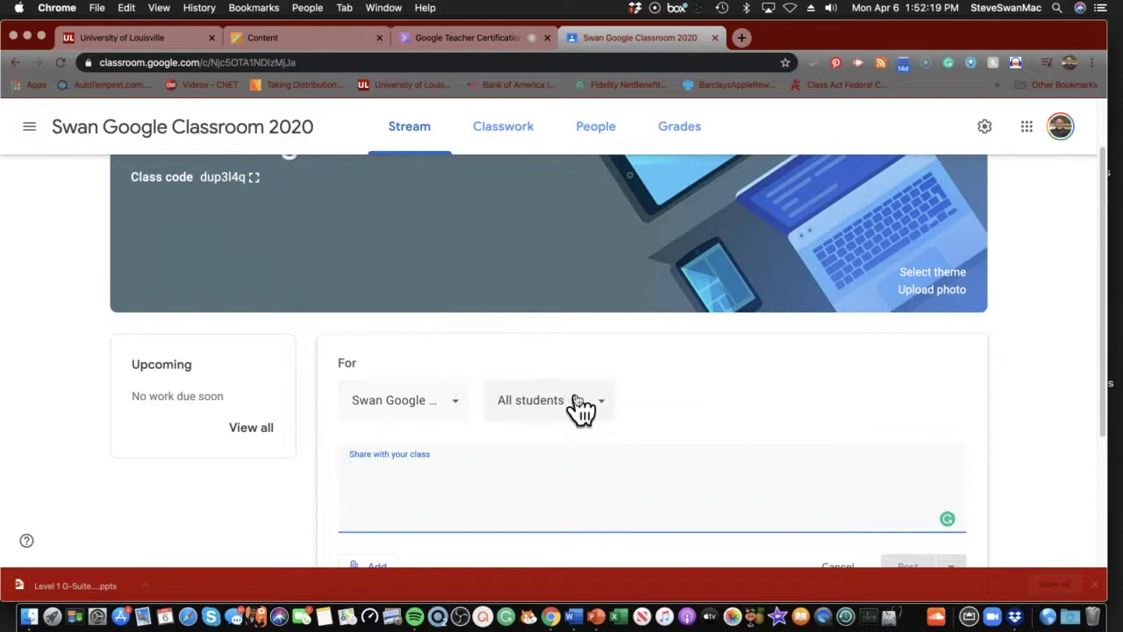
Keep All students as the audience and type 'Hi and welcome to my classroom.'
{"action": "left_click", "coordinate": [603, 412]}
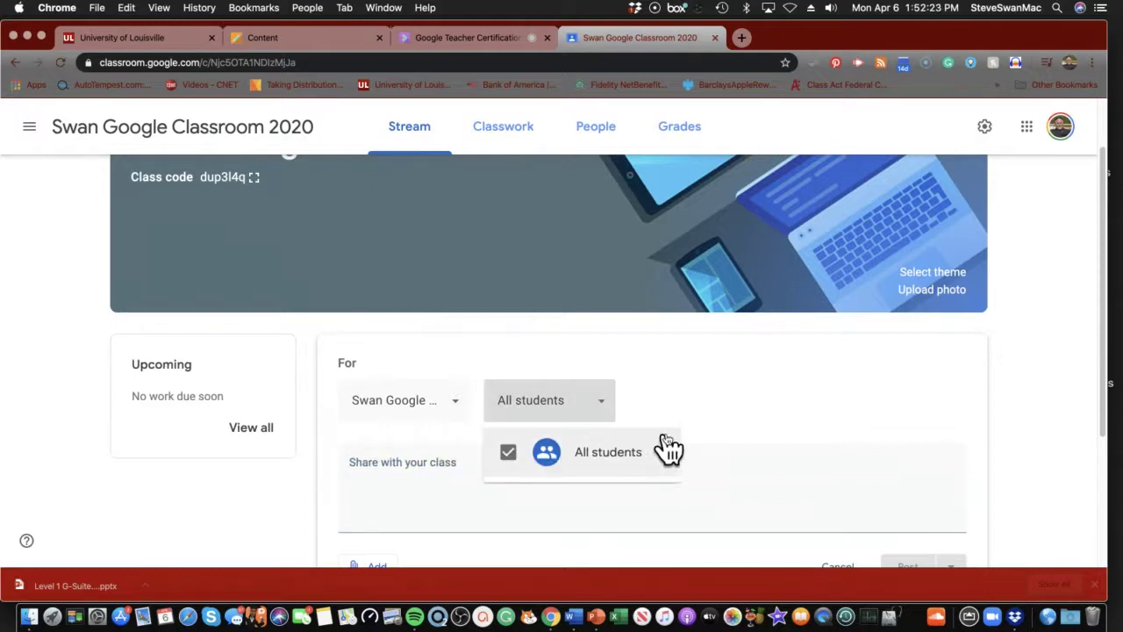
{"action": "left_click", "coordinate": [437, 468]}
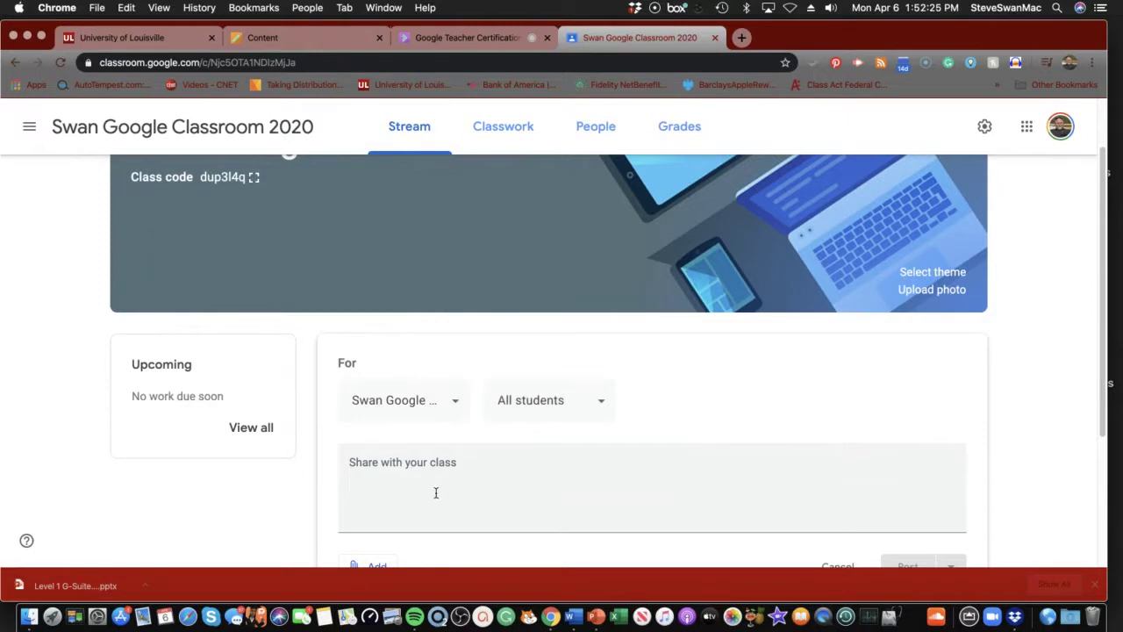
{"action": "left_click", "coordinate": [437, 489]}
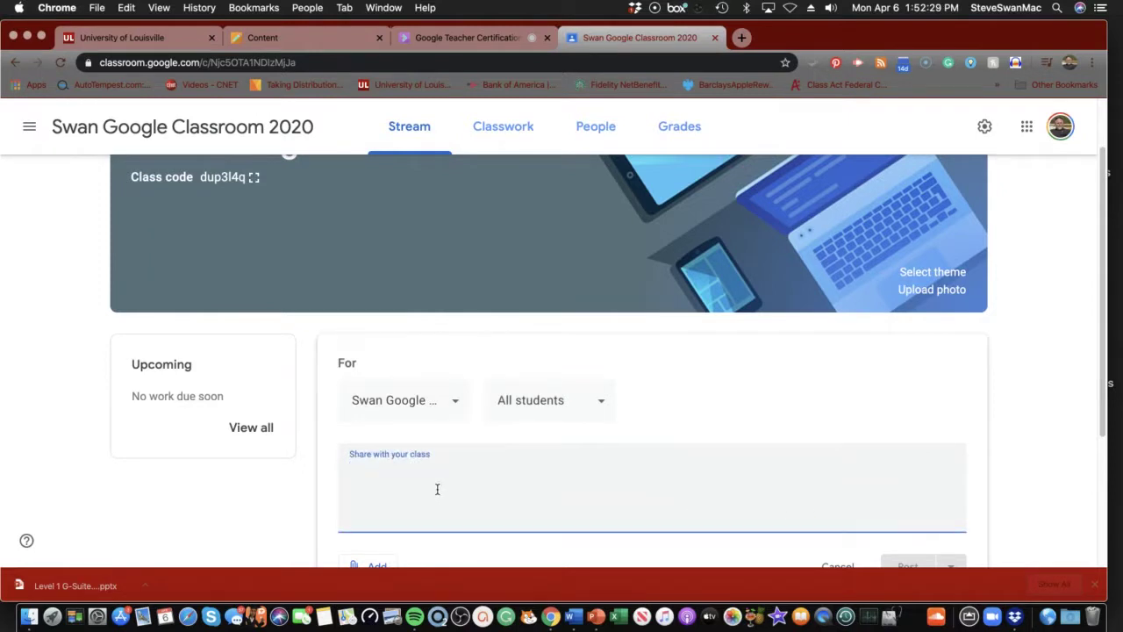
{"action": "type", "text": "Hi a"}
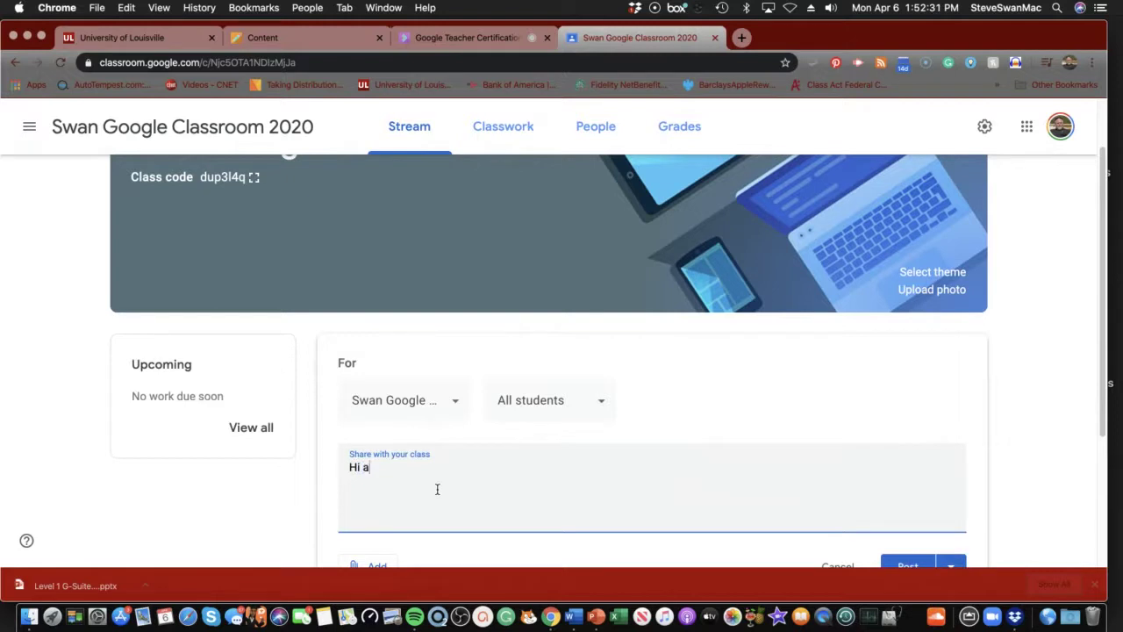
{"action": "type", "text": "nd welcome to my "}
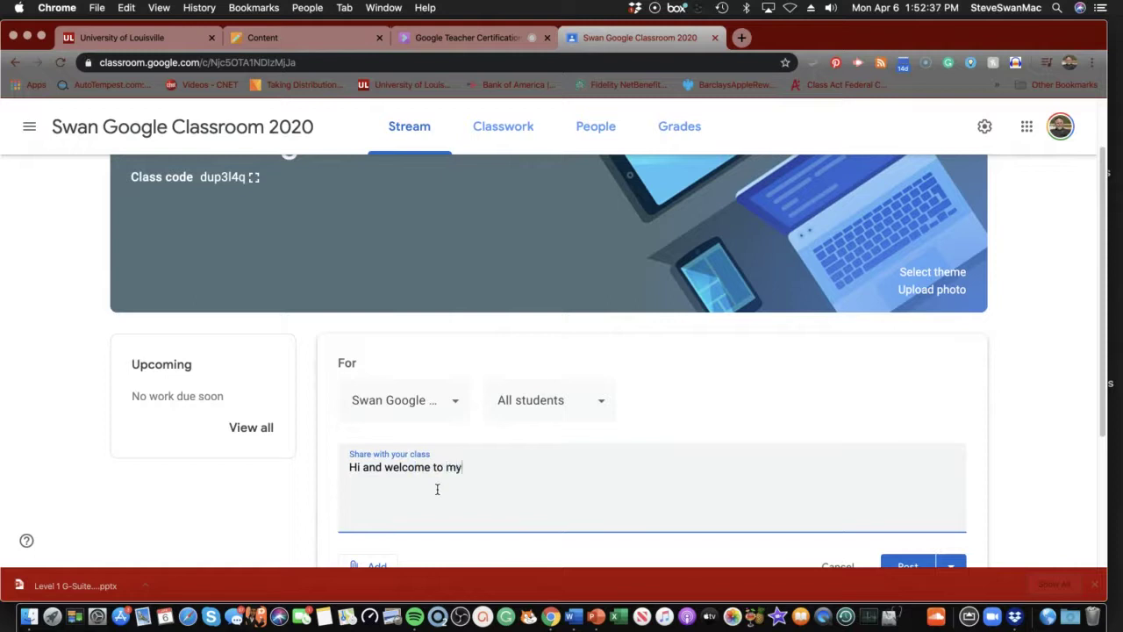
{"action": "type", "text": "classroom."}
{"action": "scroll", "coordinate": [416, 485], "scroll_direction": "down", "scroll_amount": 5}
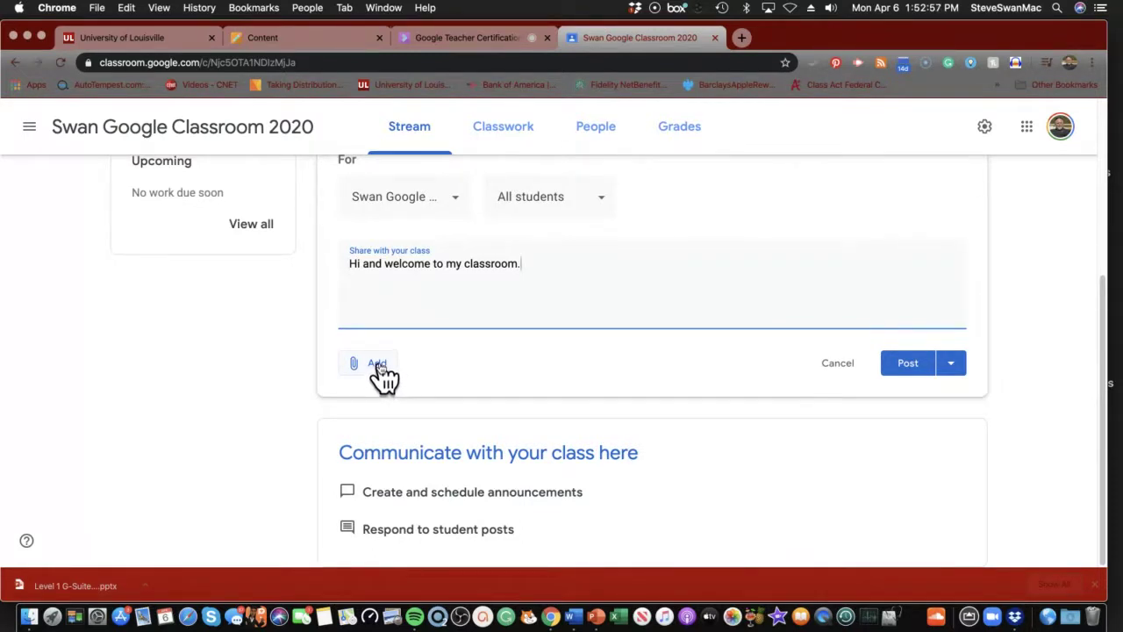
Check the attachment options without attaching anything, then reveal Post, Schedule and Save draft
{"action": "left_click", "coordinate": [377, 363]}
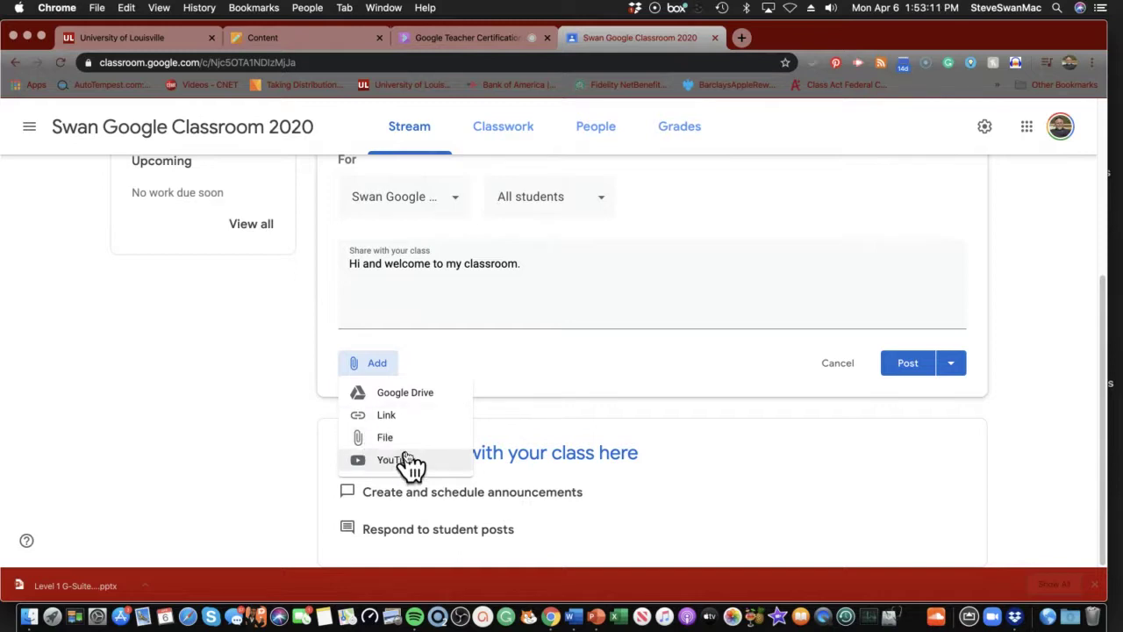
{"action": "left_click", "coordinate": [484, 361]}
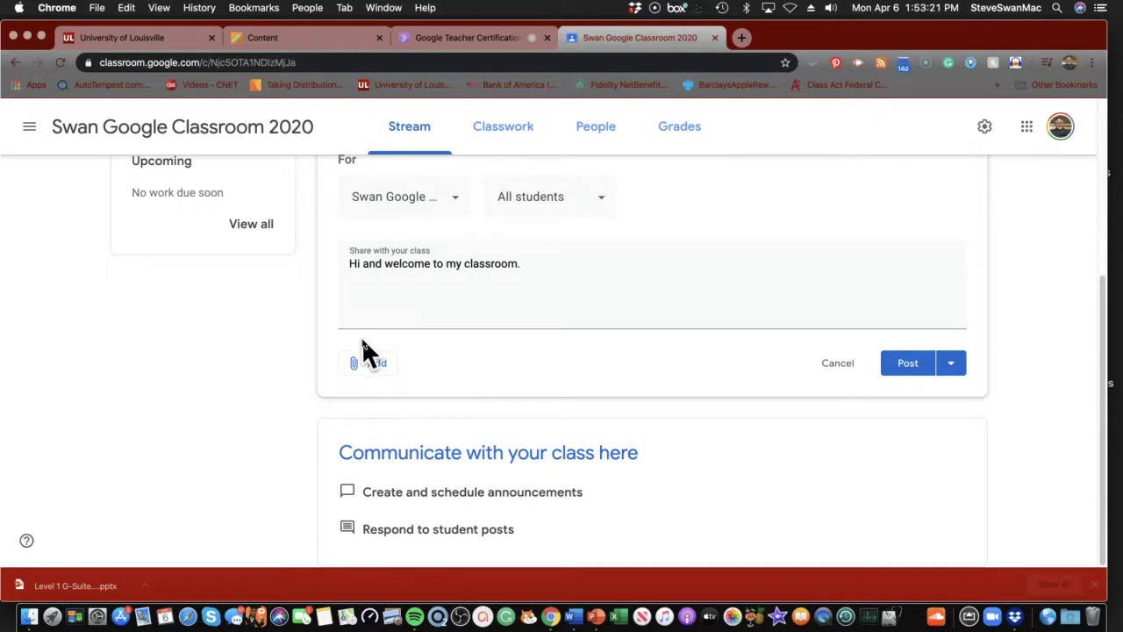
{"action": "left_click", "coordinate": [360, 373]}
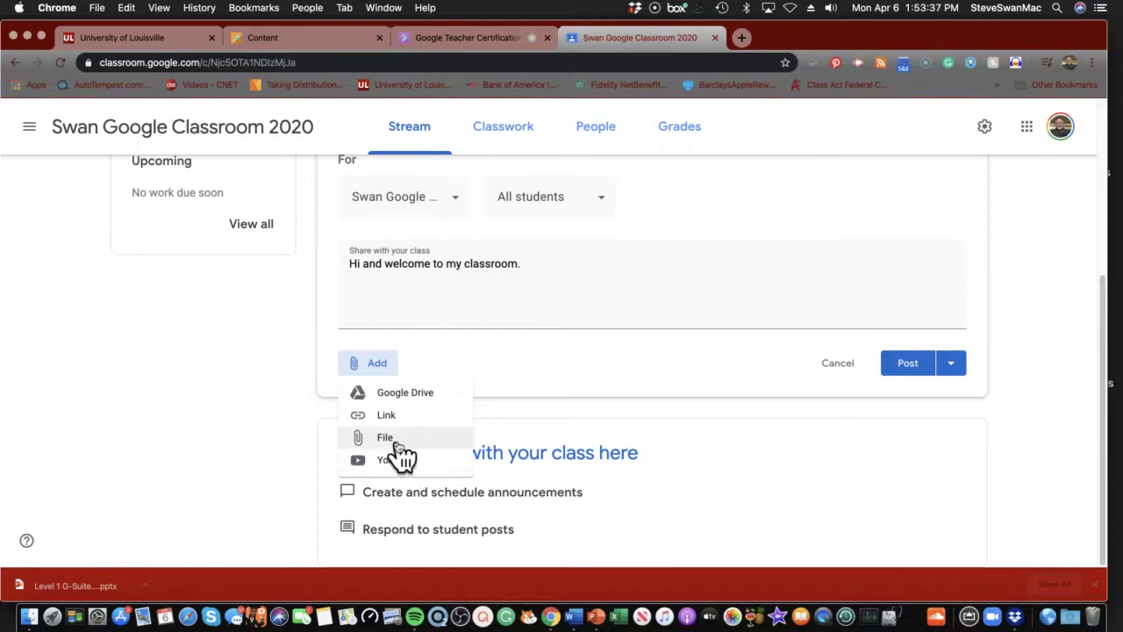
{"action": "left_click", "coordinate": [482, 344]}
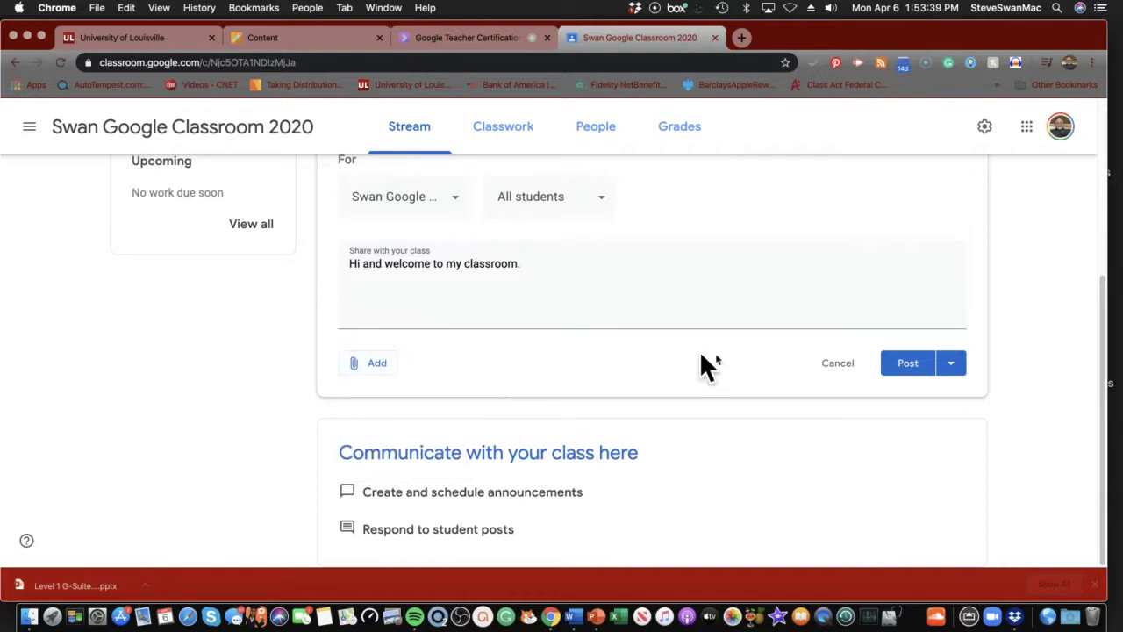
{"action": "left_click", "coordinate": [951, 365]}
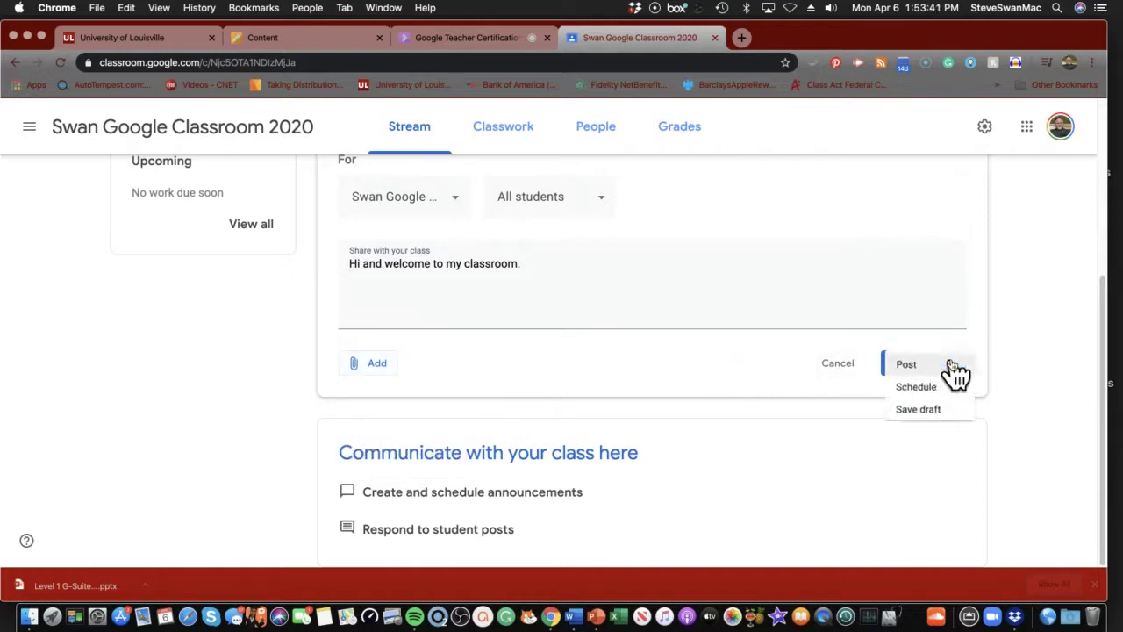
Post the welcome announcement, check its actions menu, and start a class comment on it
{"action": "left_click", "coordinate": [885, 367]}
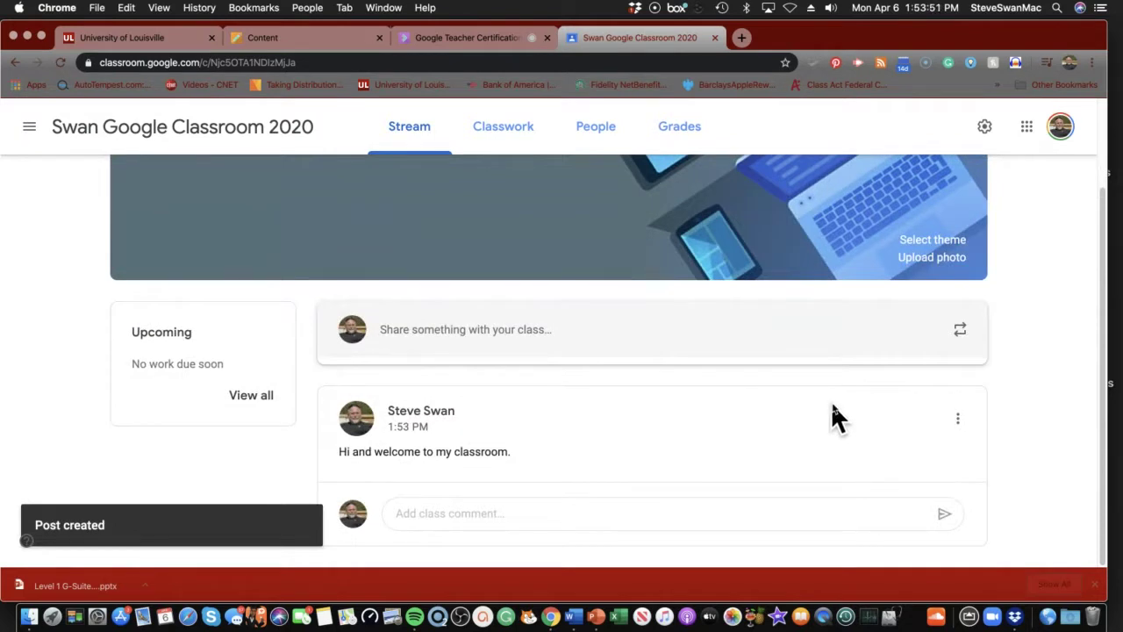
{"action": "left_click", "coordinate": [959, 419]}
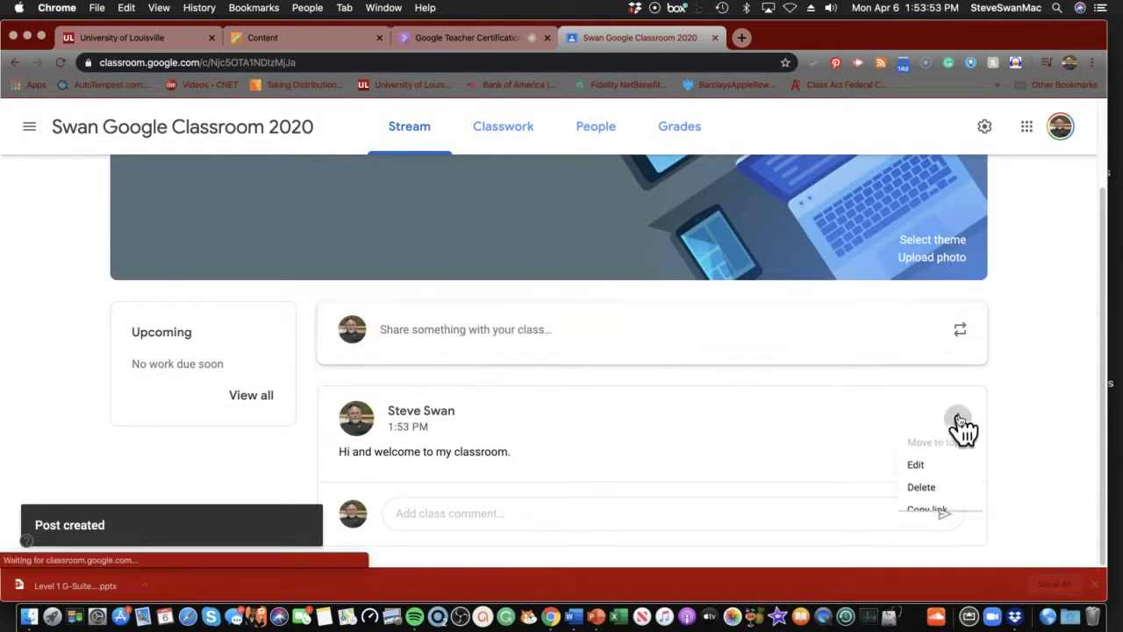
{"action": "left_click", "coordinate": [822, 418]}
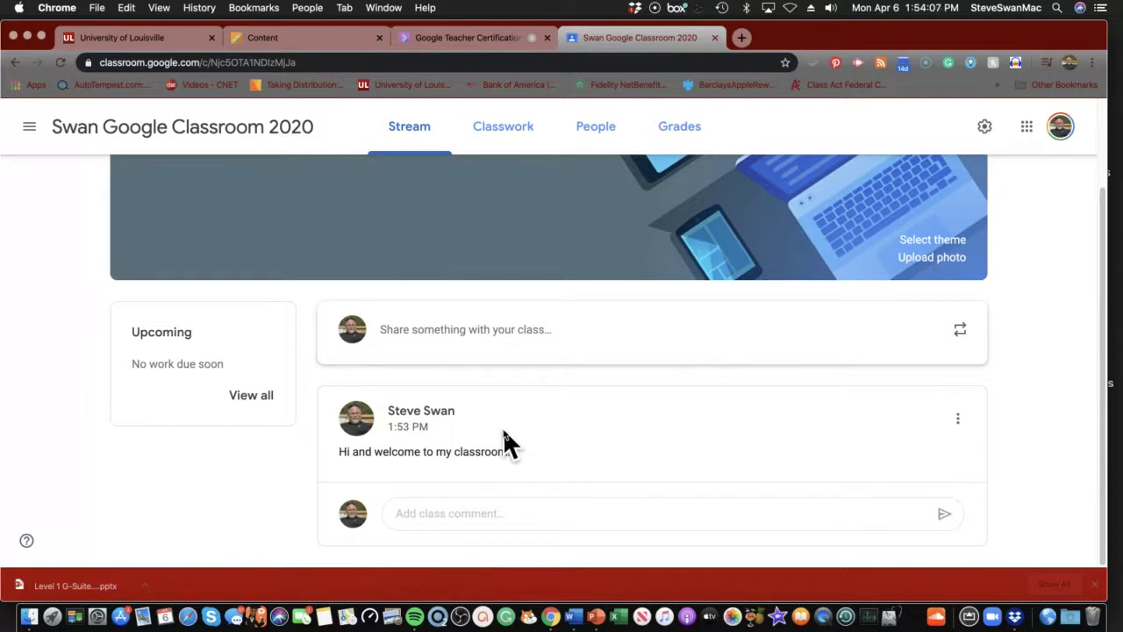
{"action": "left_click", "coordinate": [467, 514]}
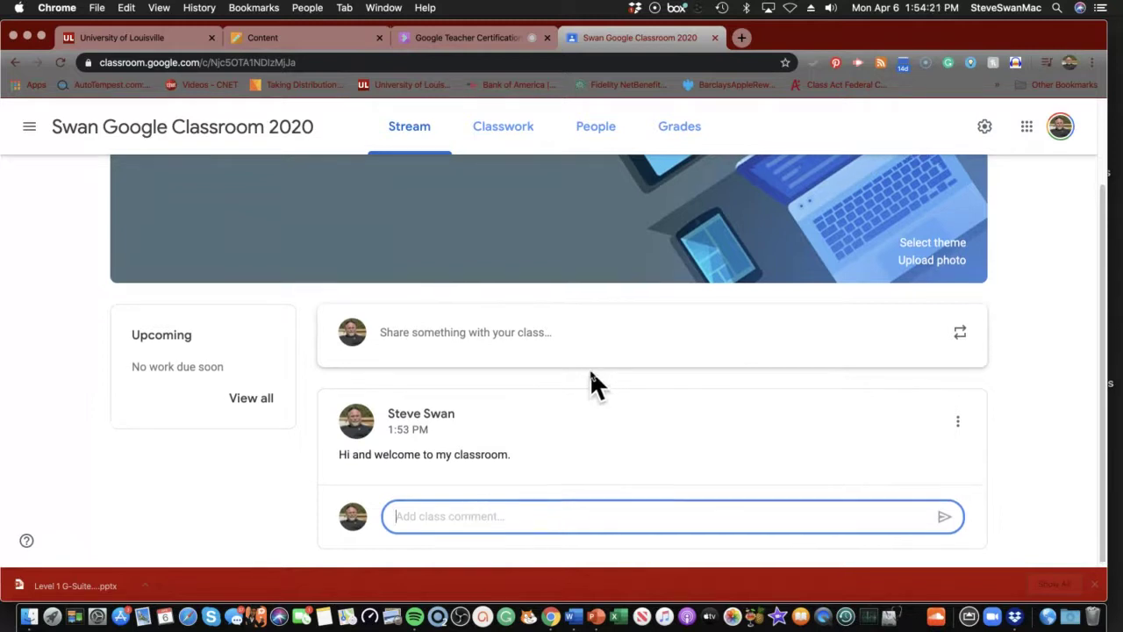
{"action": "scroll", "coordinate": [590, 369], "scroll_direction": "up", "scroll_amount": 2}
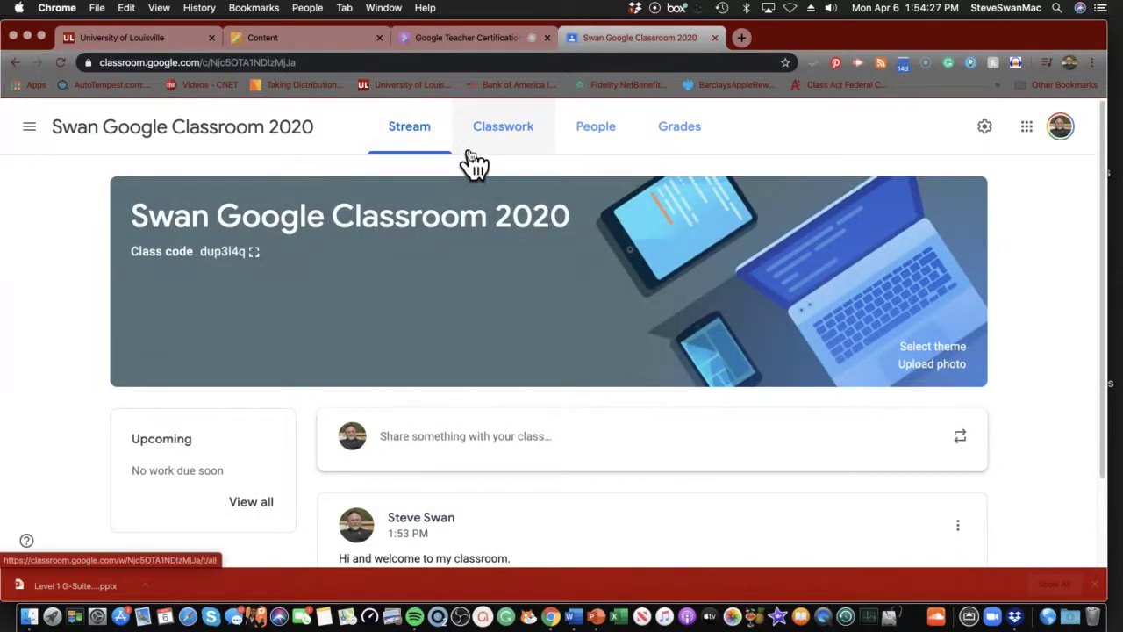
Open the Blackboard Scenario 1 Assignment and scroll to the Section 6 Practice Scenarios instructions
{"action": "left_click", "coordinate": [258, 41]}
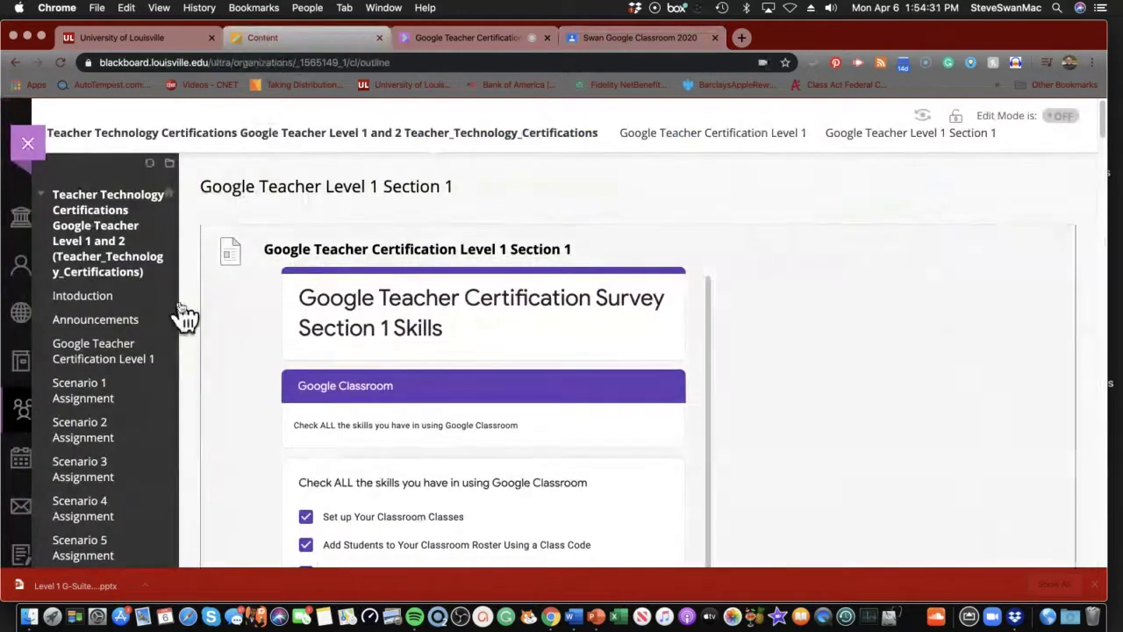
{"action": "left_click", "coordinate": [75, 393]}
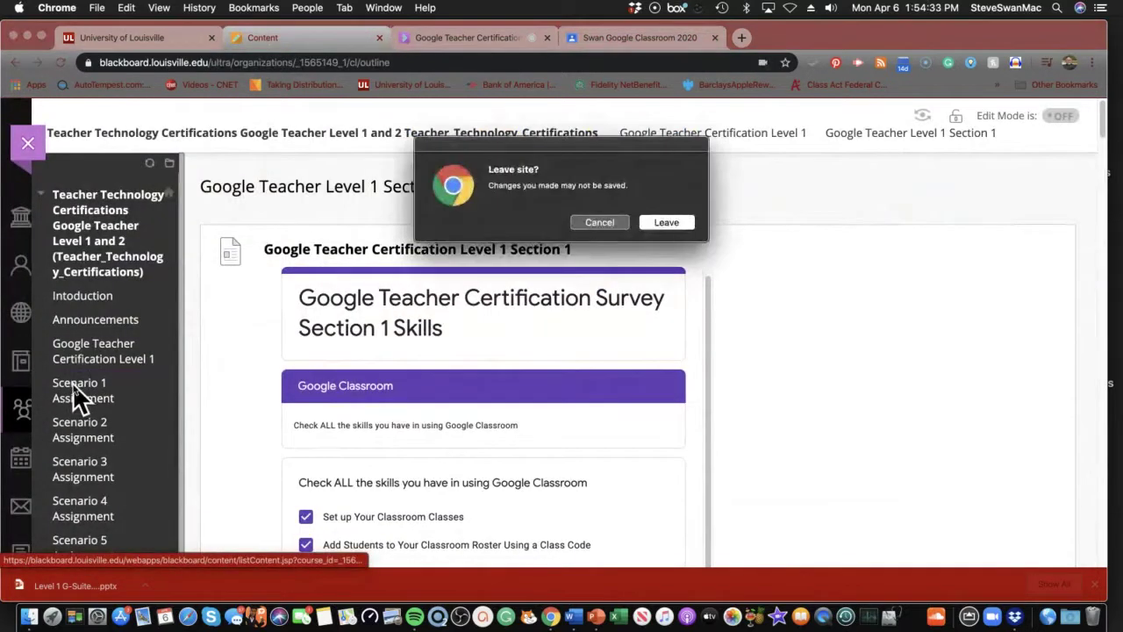
{"action": "left_click", "coordinate": [667, 222]}
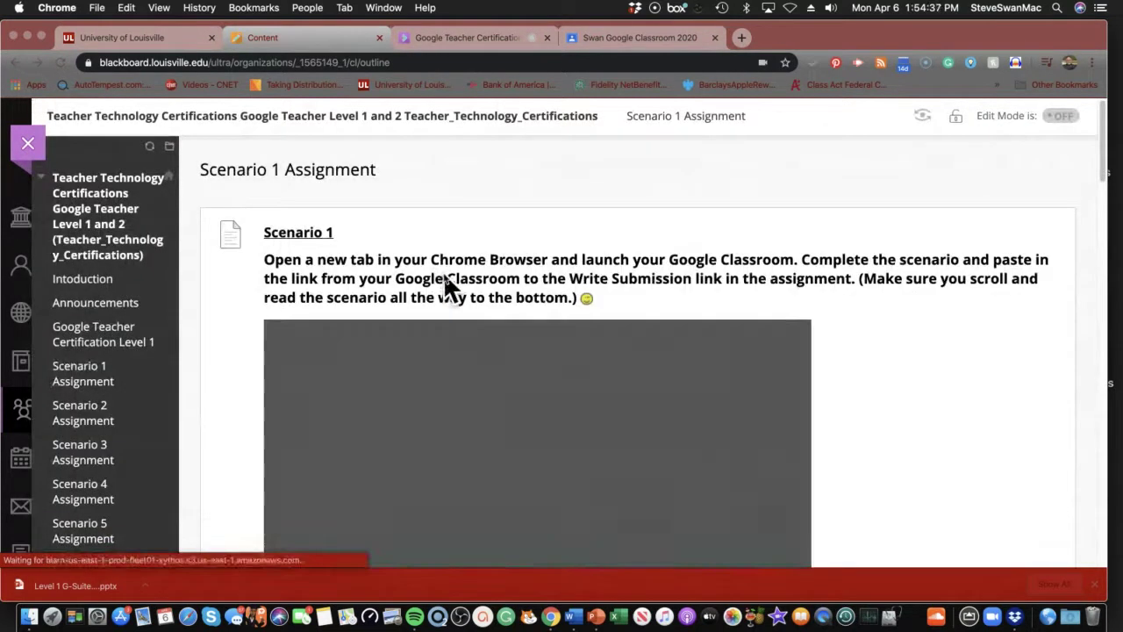
{"action": "scroll", "coordinate": [445, 274], "scroll_direction": "down", "scroll_amount": 3}
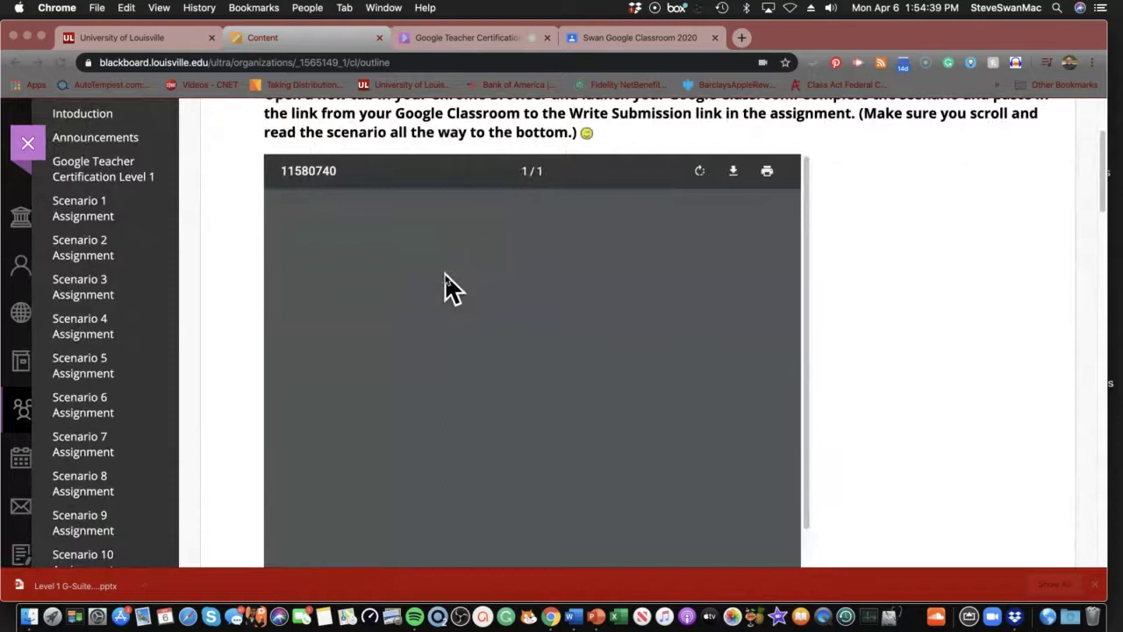
{"action": "scroll", "coordinate": [445, 275], "scroll_direction": "down", "scroll_amount": 3}
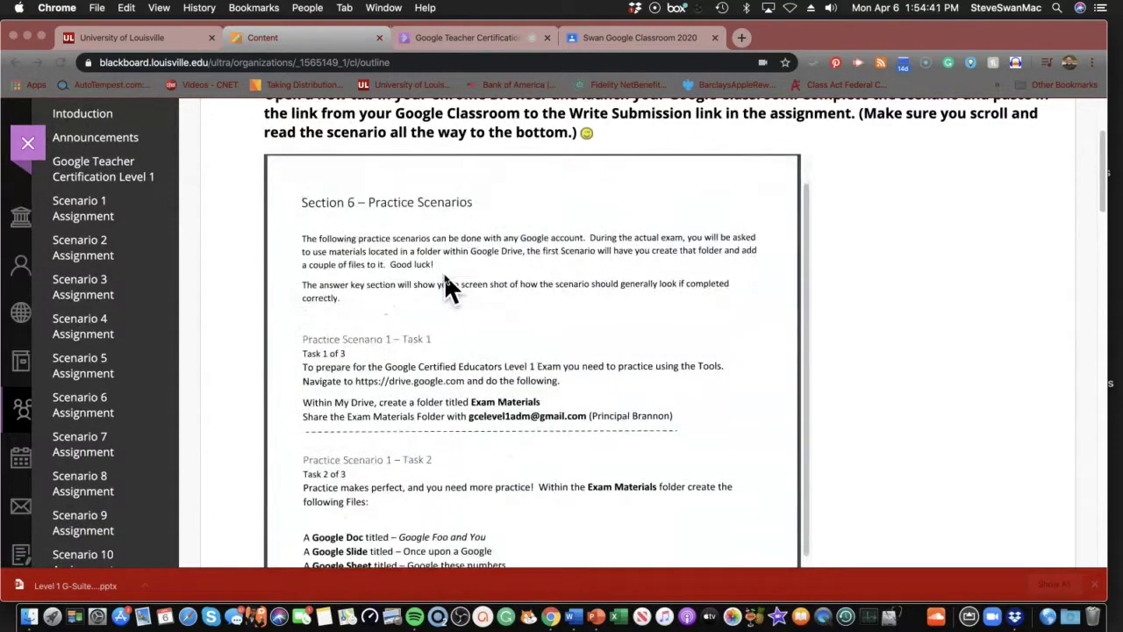
{"action": "scroll", "coordinate": [445, 277], "scroll_direction": "down", "scroll_amount": 3}
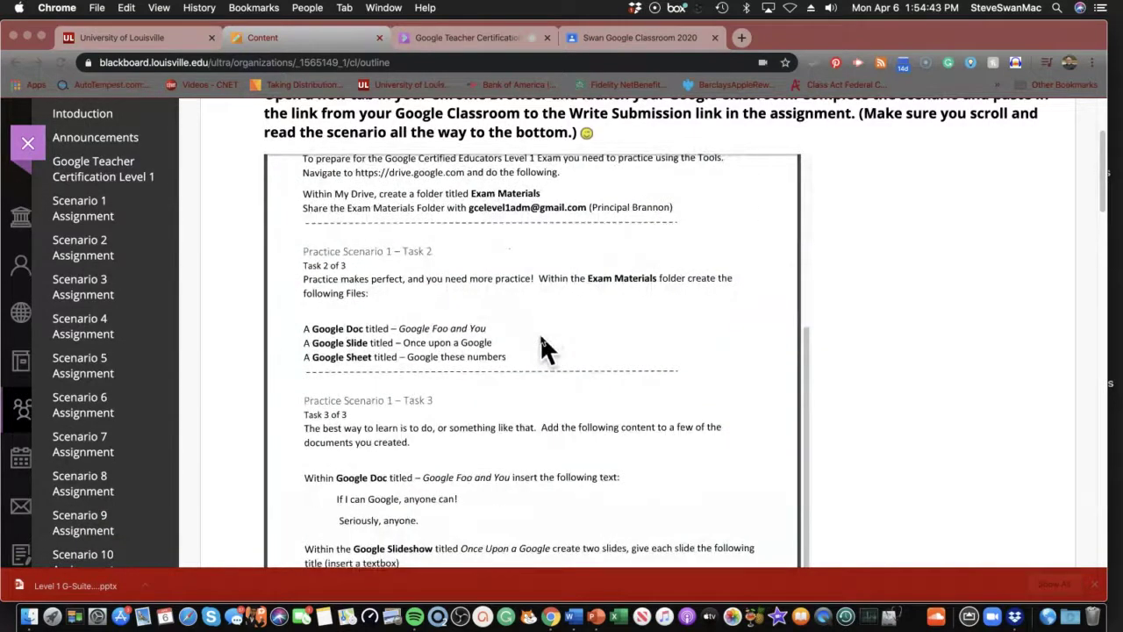
{"action": "scroll", "coordinate": [542, 340], "scroll_direction": "down", "scroll_amount": 3}
{"action": "scroll", "coordinate": [542, 340], "scroll_direction": "down", "scroll_amount": 10}
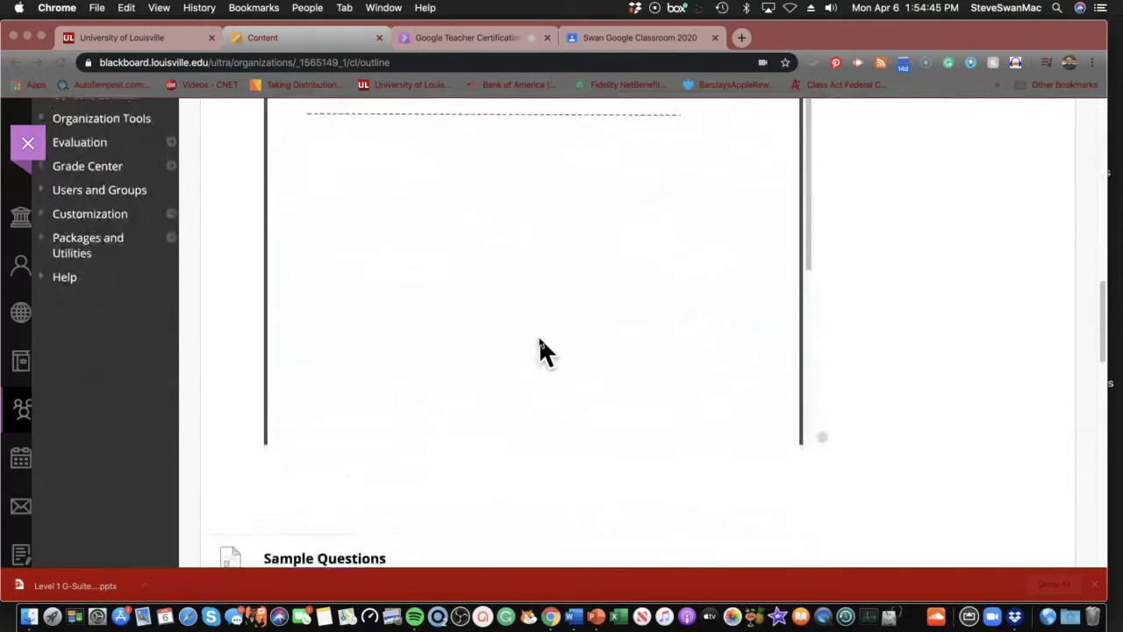
{"action": "scroll", "coordinate": [539, 336], "scroll_direction": "up", "scroll_amount": 10}
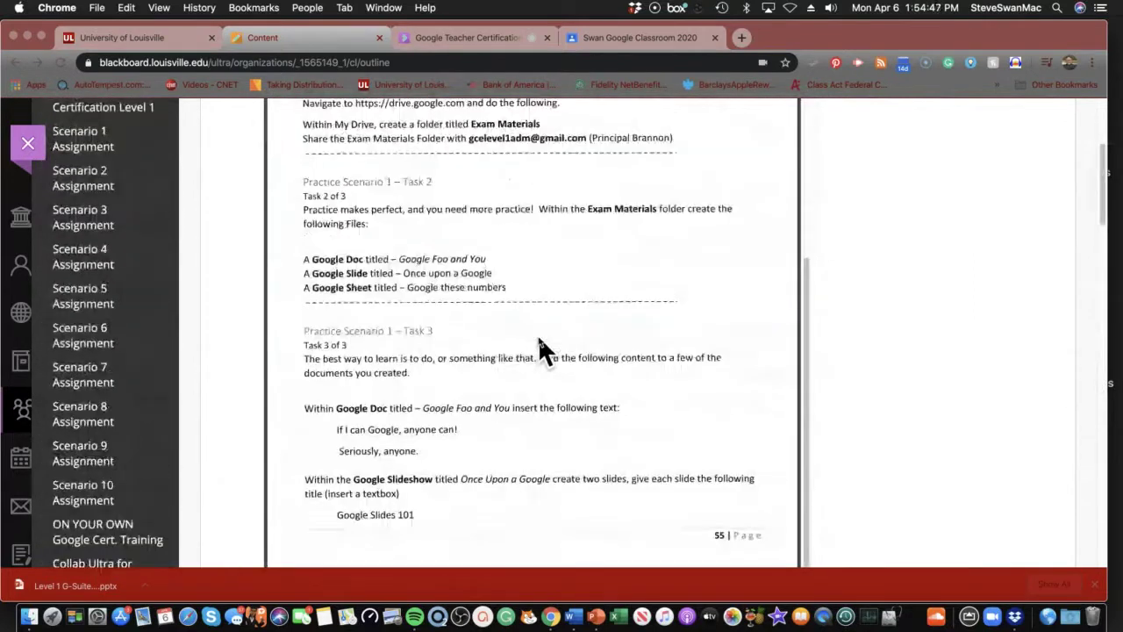
{"action": "scroll", "coordinate": [538, 342], "scroll_direction": "up", "scroll_amount": 4}
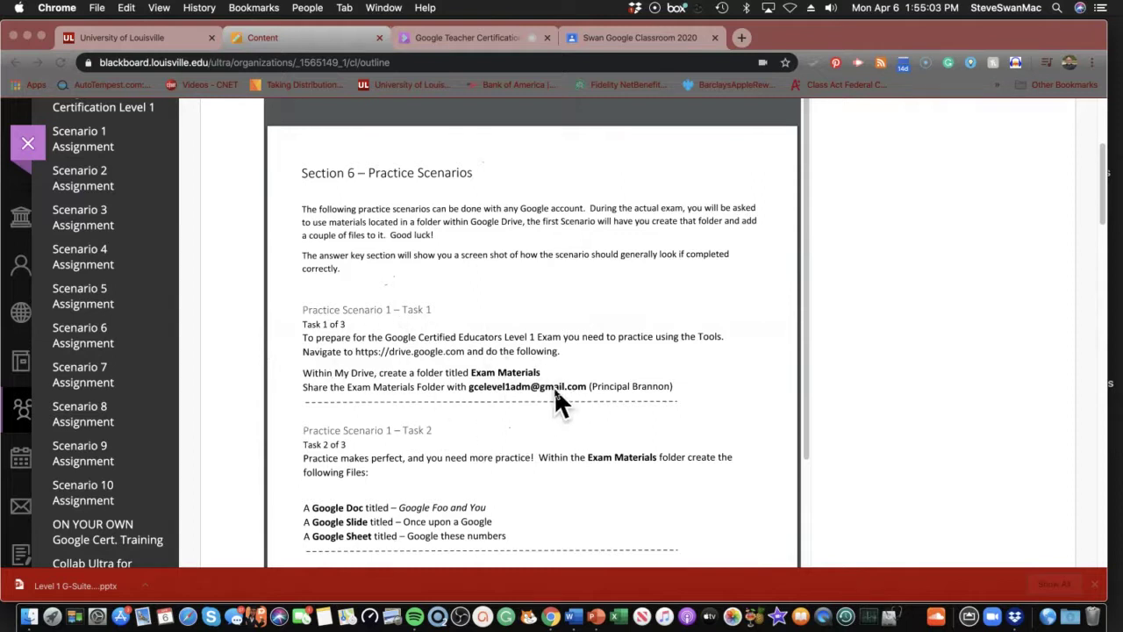
{"action": "left_click", "coordinate": [569, 38]}
From the Classwork page, open the class Drive folder in Google Drive
{"action": "left_click", "coordinate": [497, 136]}
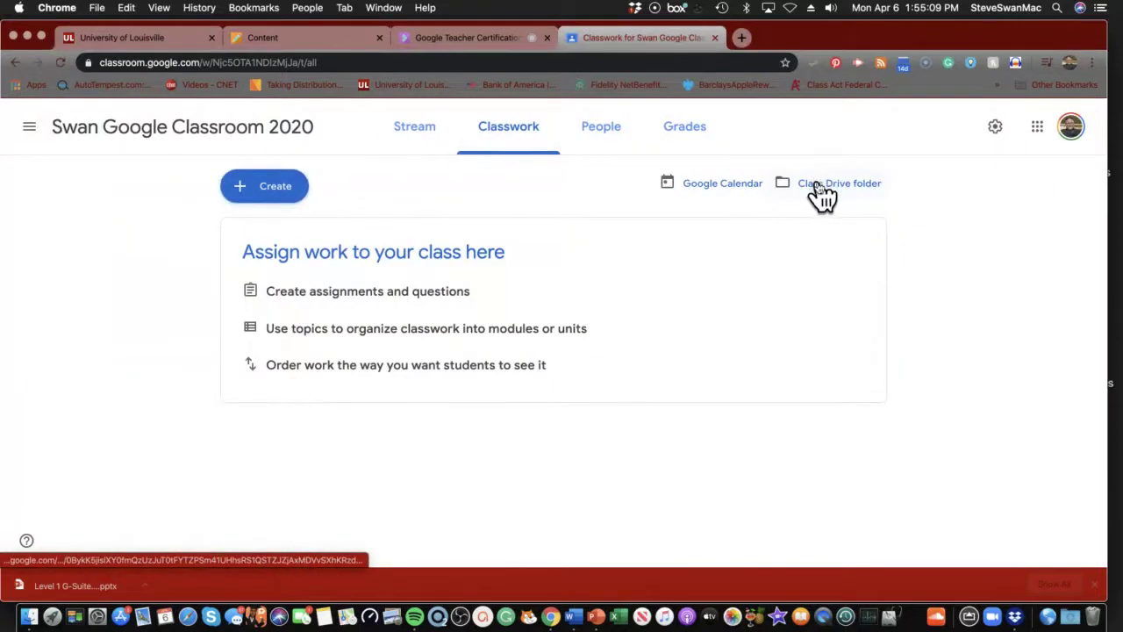
{"action": "left_click", "coordinate": [823, 188]}
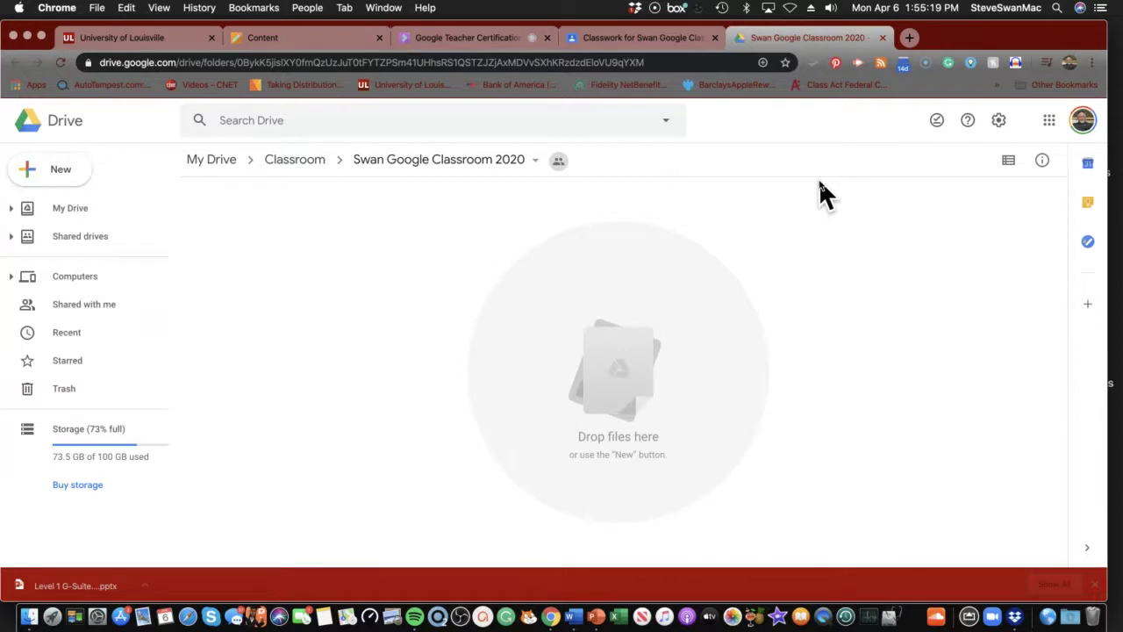
{"action": "left_click", "coordinate": [639, 39]}
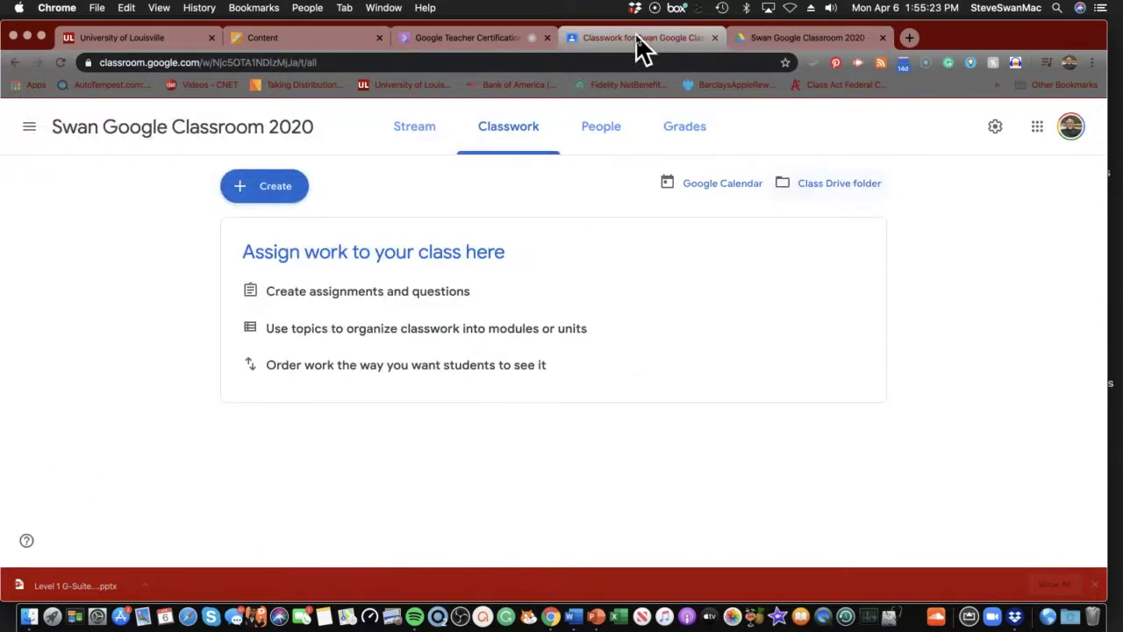
{"action": "left_click", "coordinate": [784, 40]}
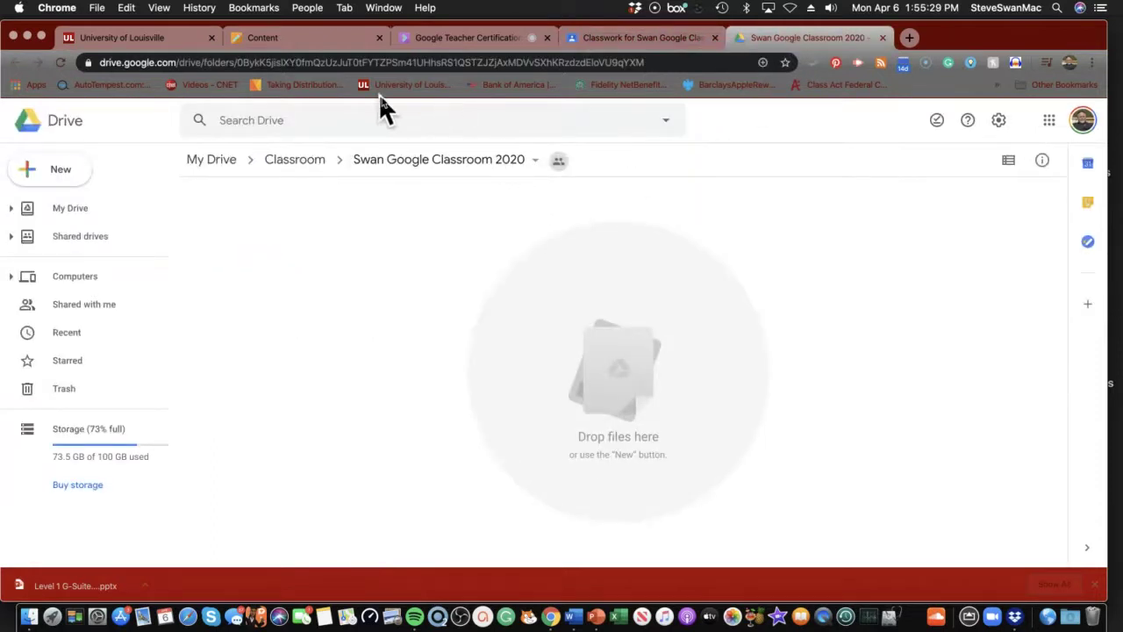
{"action": "left_click", "coordinate": [323, 44]}
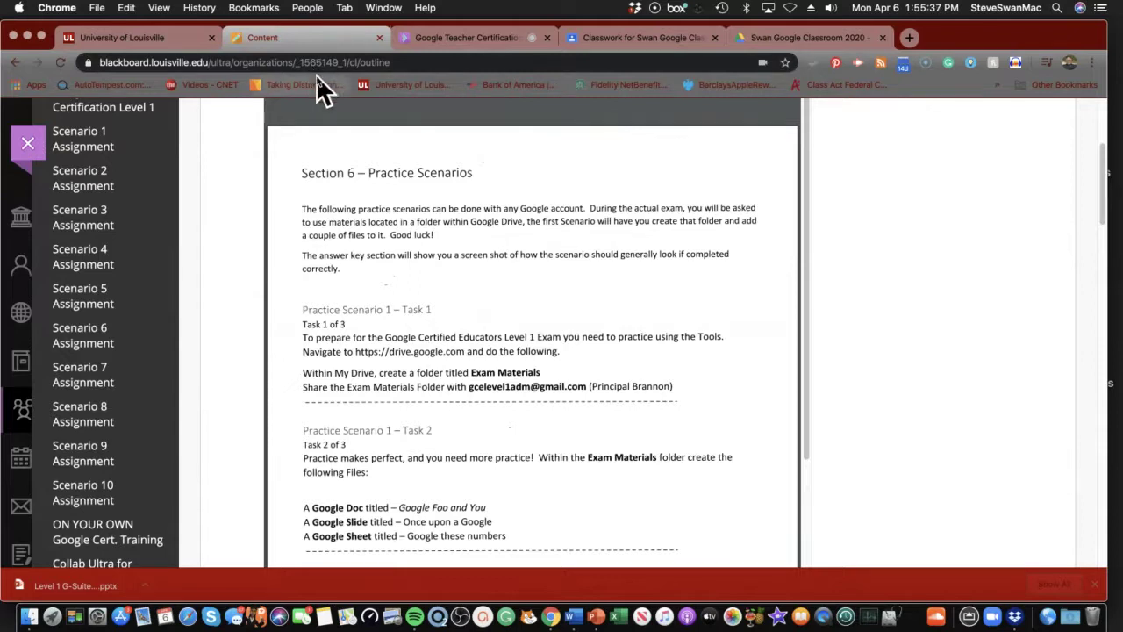
{"action": "left_click", "coordinate": [772, 40]}
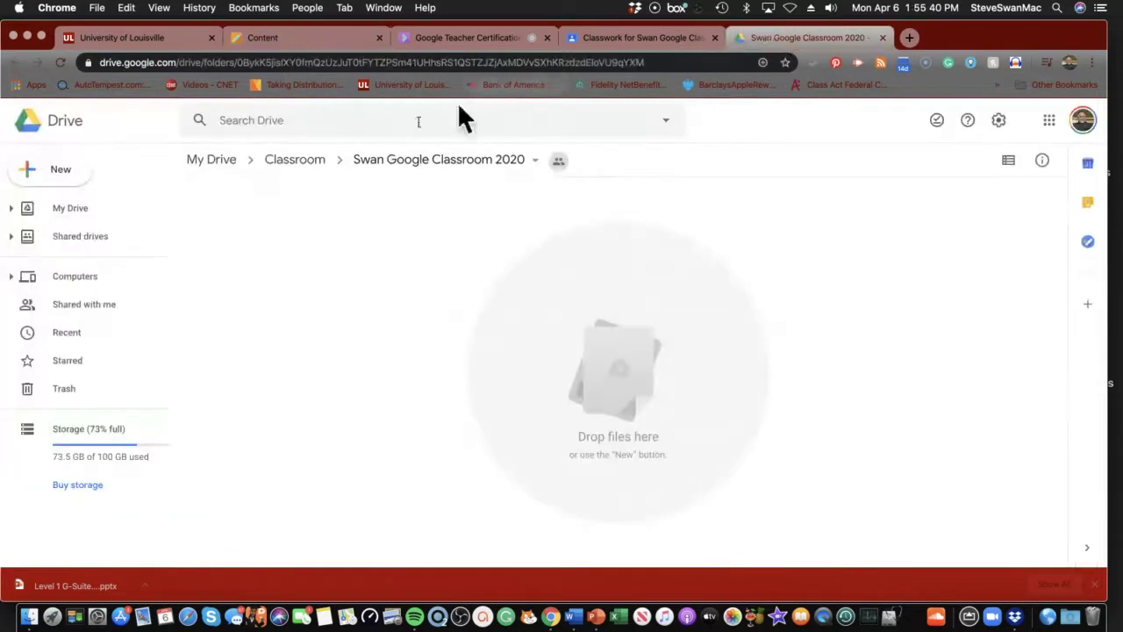
Create a new folder named 'Exam Materials' and recheck the scenario instructions
{"action": "left_click", "coordinate": [55, 175]}
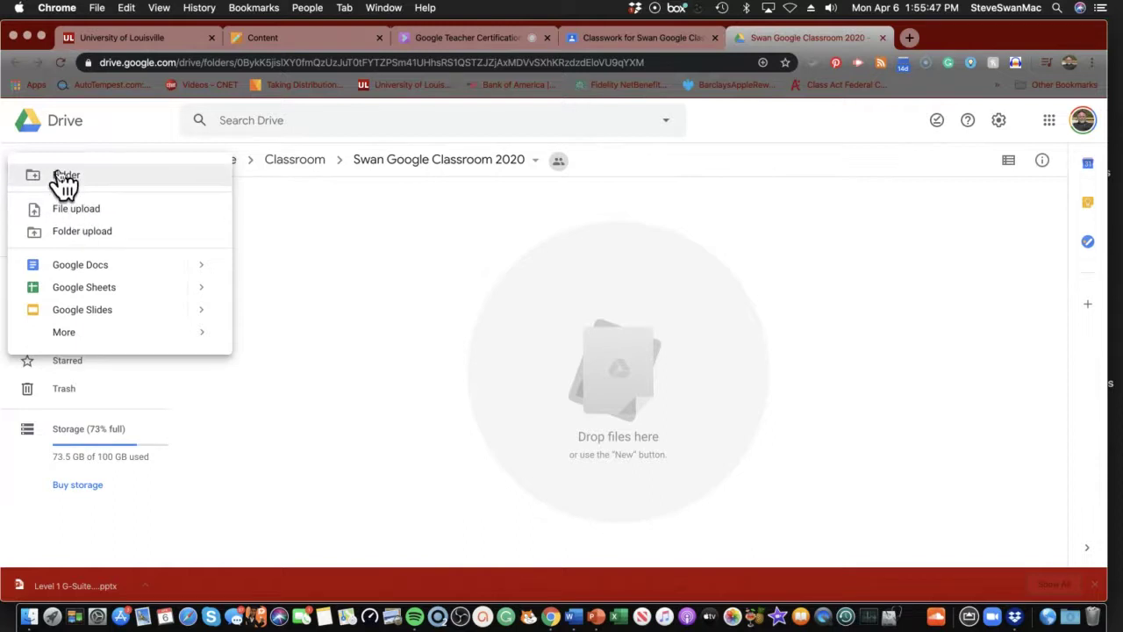
{"action": "left_click", "coordinate": [61, 177]}
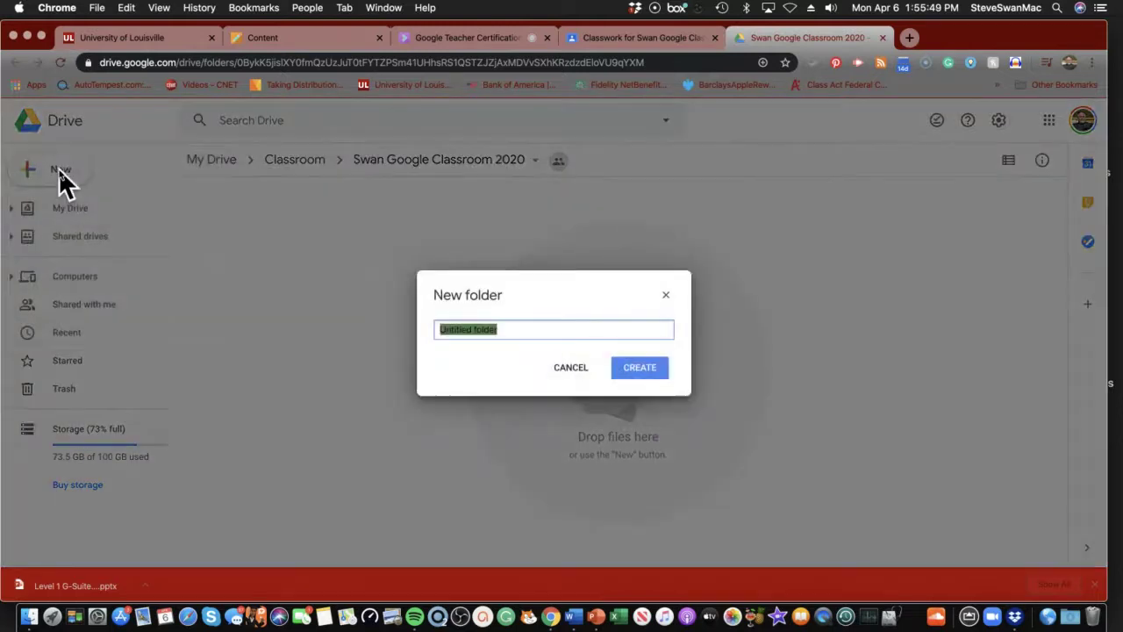
{"action": "type", "text": "E"}
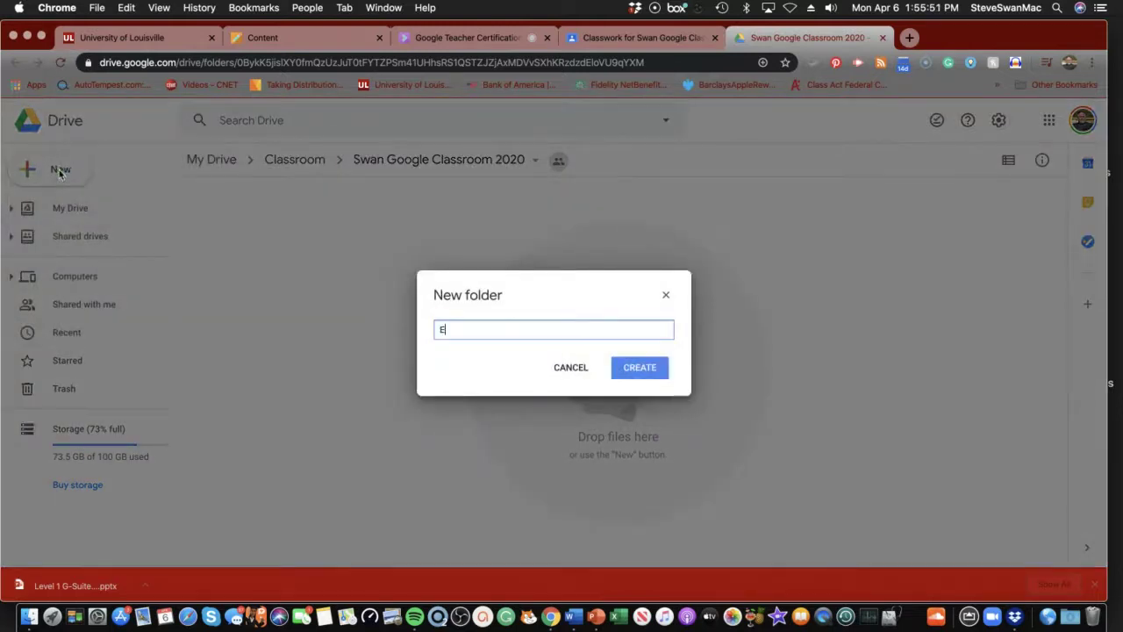
{"action": "type", "text": "xam Materials"}
{"action": "left_click", "coordinate": [643, 369]}
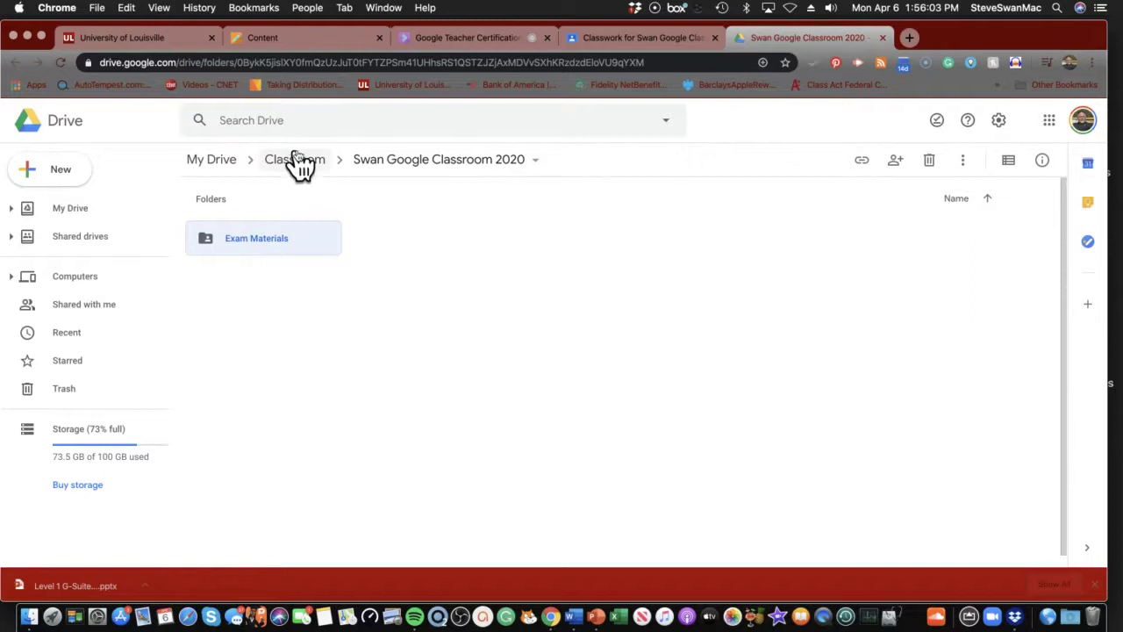
{"action": "left_click", "coordinate": [282, 40]}
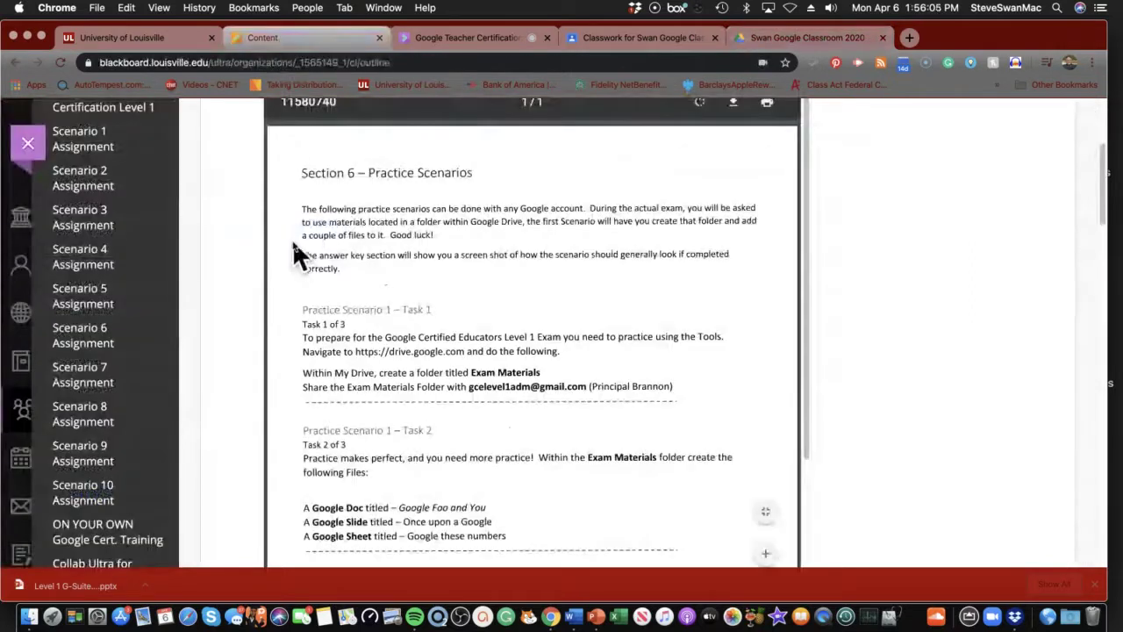
{"action": "scroll", "coordinate": [294, 246], "scroll_direction": "down", "scroll_amount": 2}
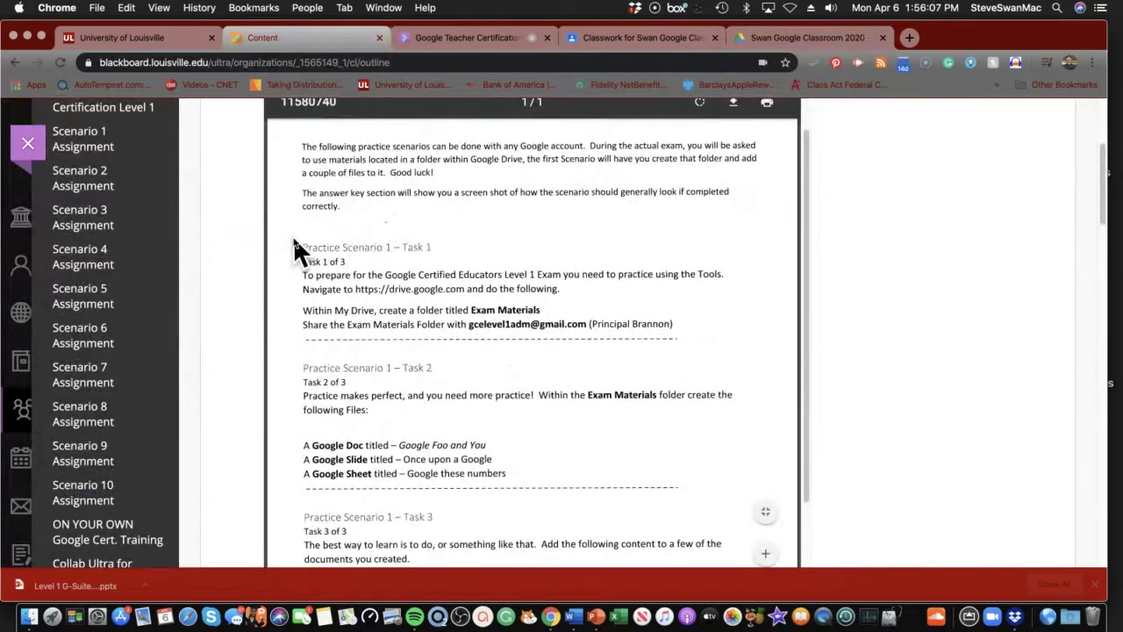
{"action": "left_click", "coordinate": [749, 34]}
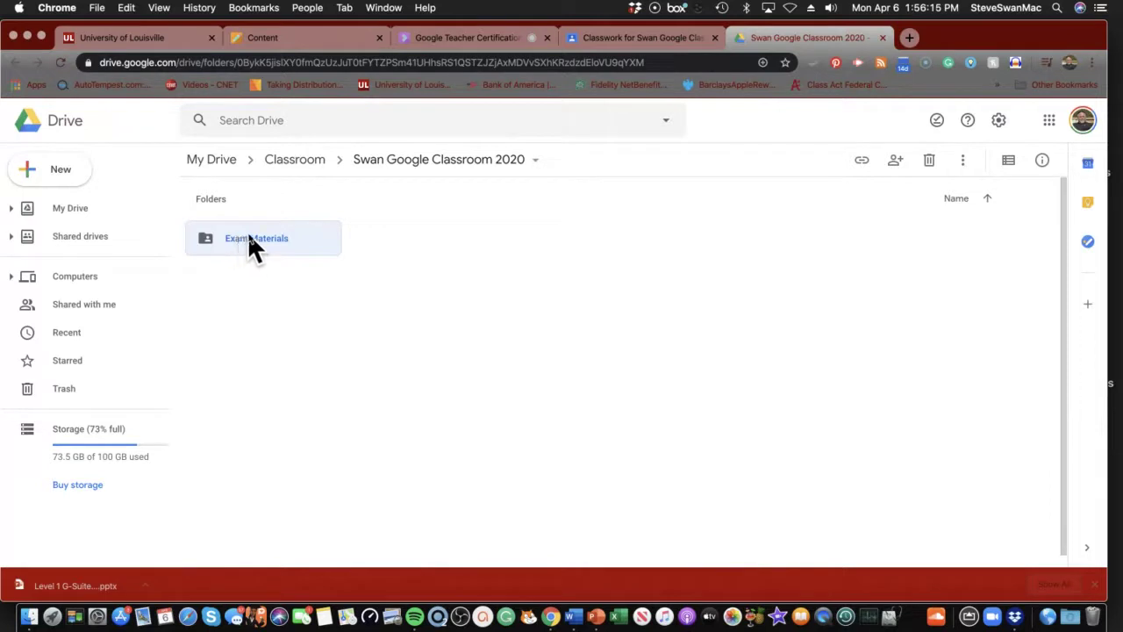
Share Exam Materials and add the school account's e-mail address as a recipient
{"action": "left_click", "coordinate": [896, 162]}
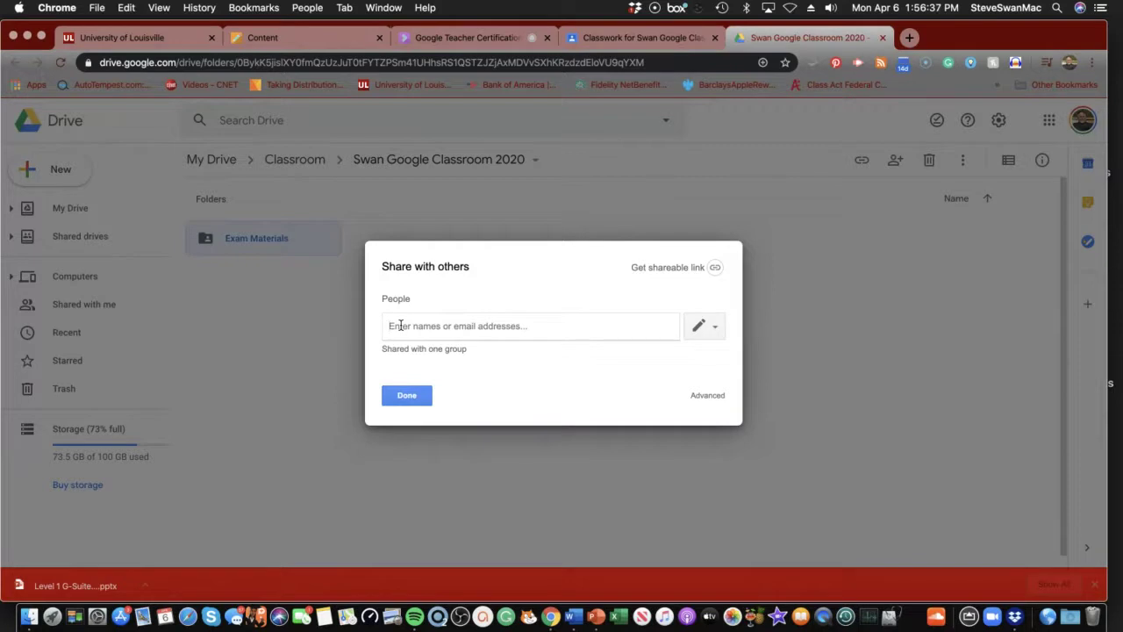
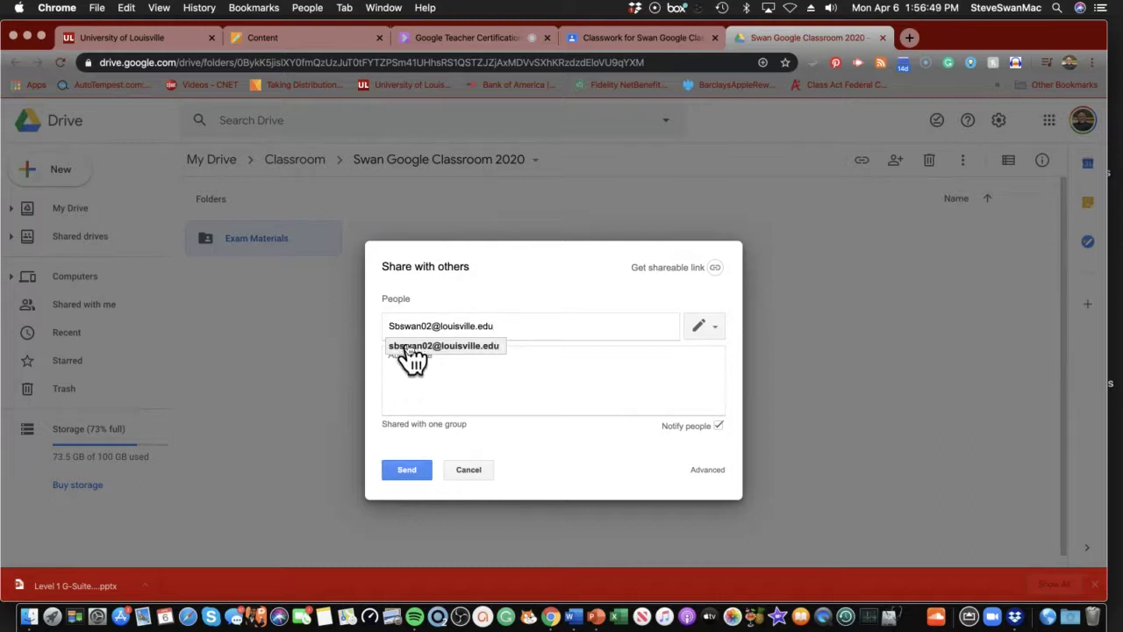
{"action": "left_click", "coordinate": [409, 345]}
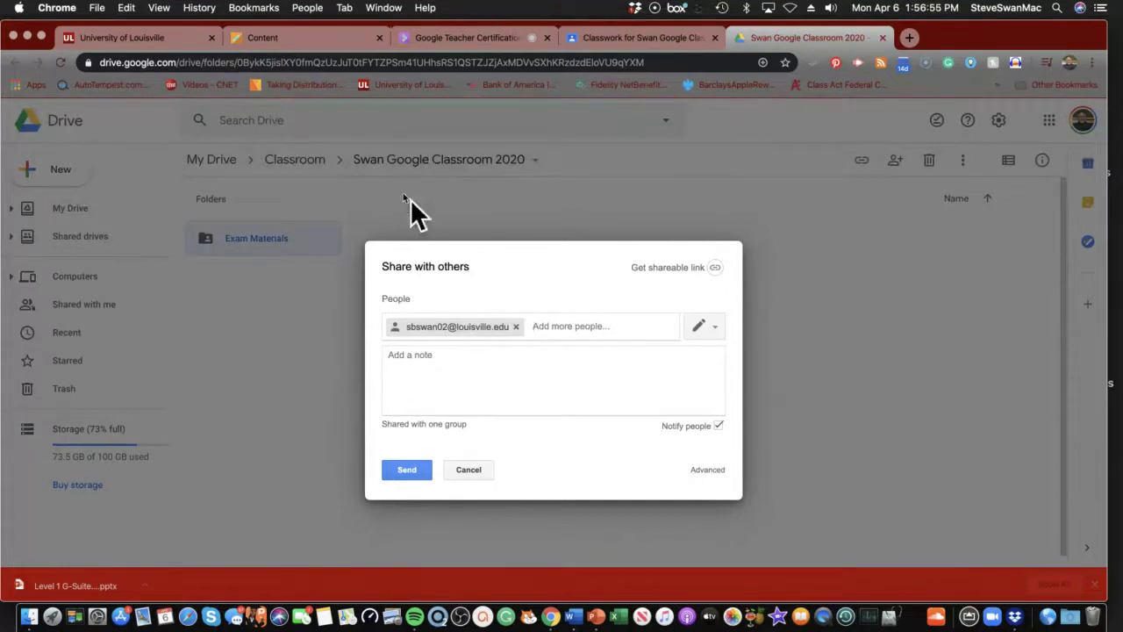
{"action": "left_click", "coordinate": [254, 39]}
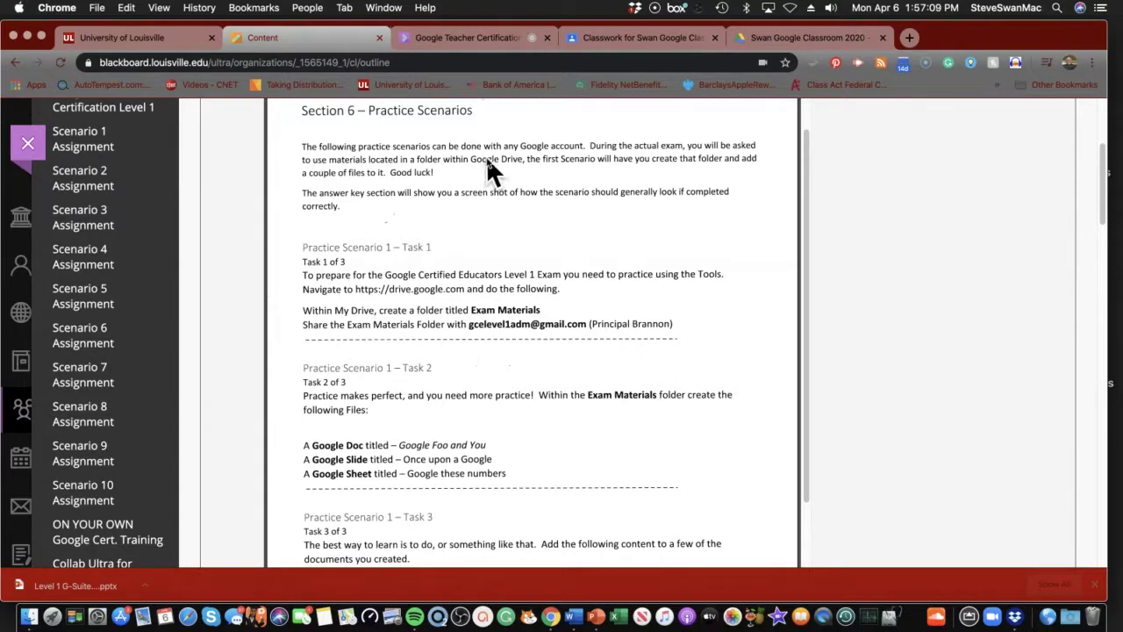
Enter the principal's e-mail address as another recipient, checking it against the instructions
{"action": "left_click", "coordinate": [491, 37]}
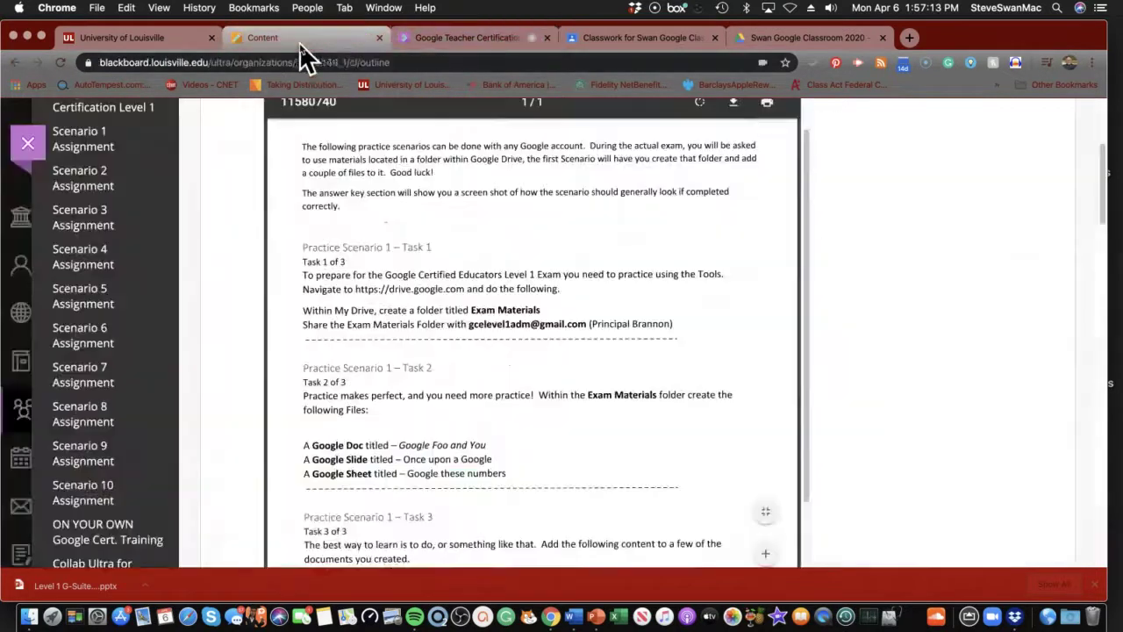
{"action": "left_click", "coordinate": [304, 42]}
{"action": "left_click", "coordinate": [767, 37]}
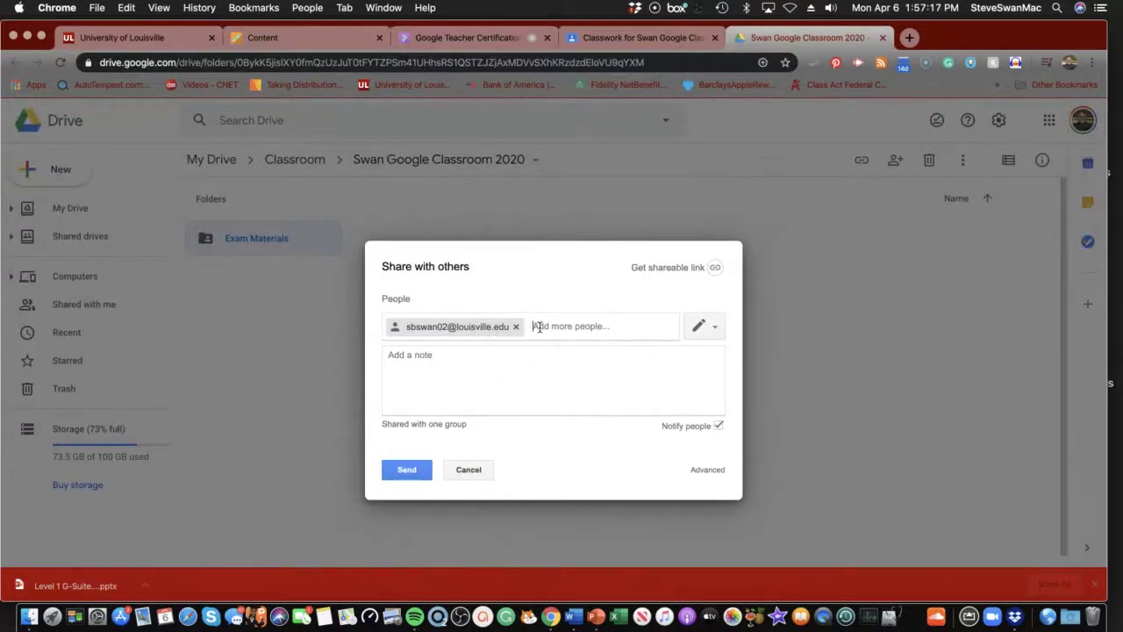
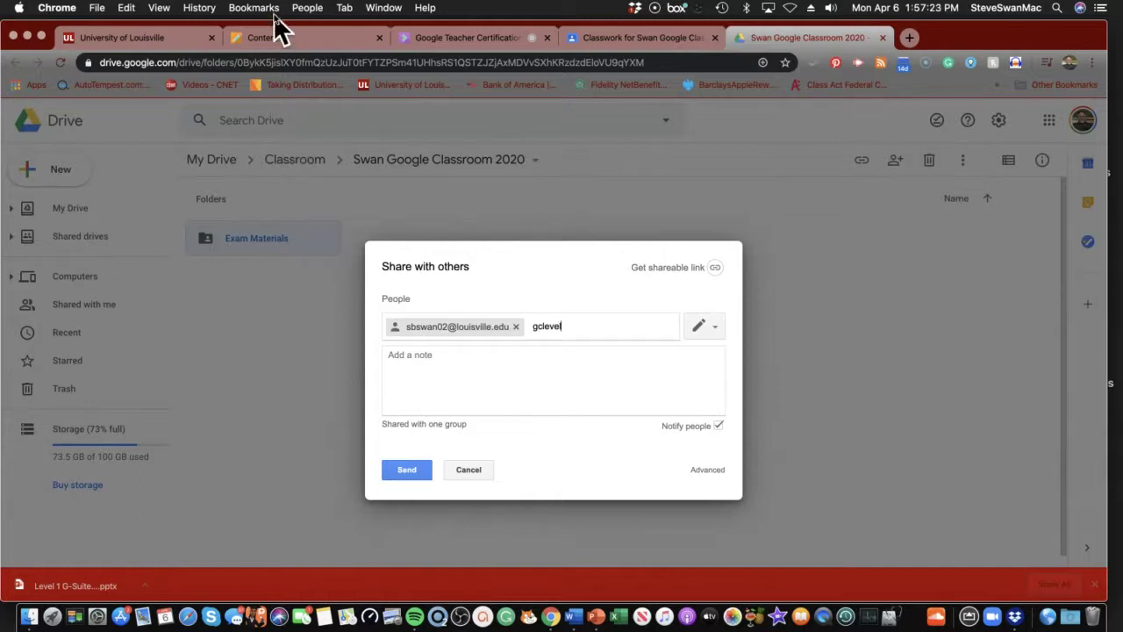
{"action": "left_click", "coordinate": [270, 39]}
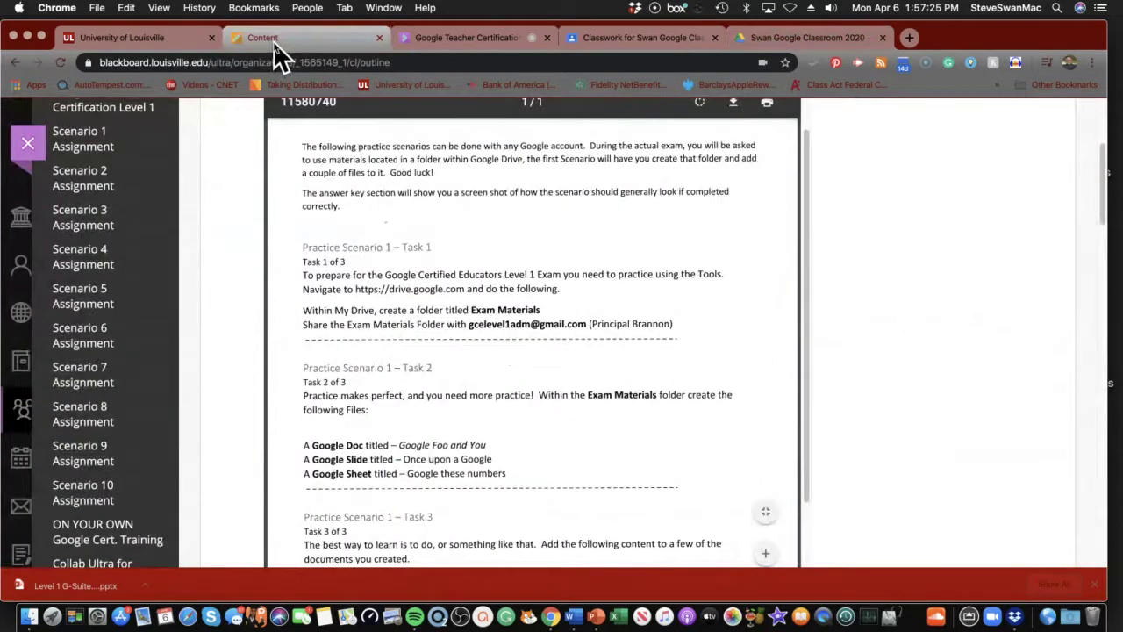
{"action": "left_click", "coordinate": [757, 37]}
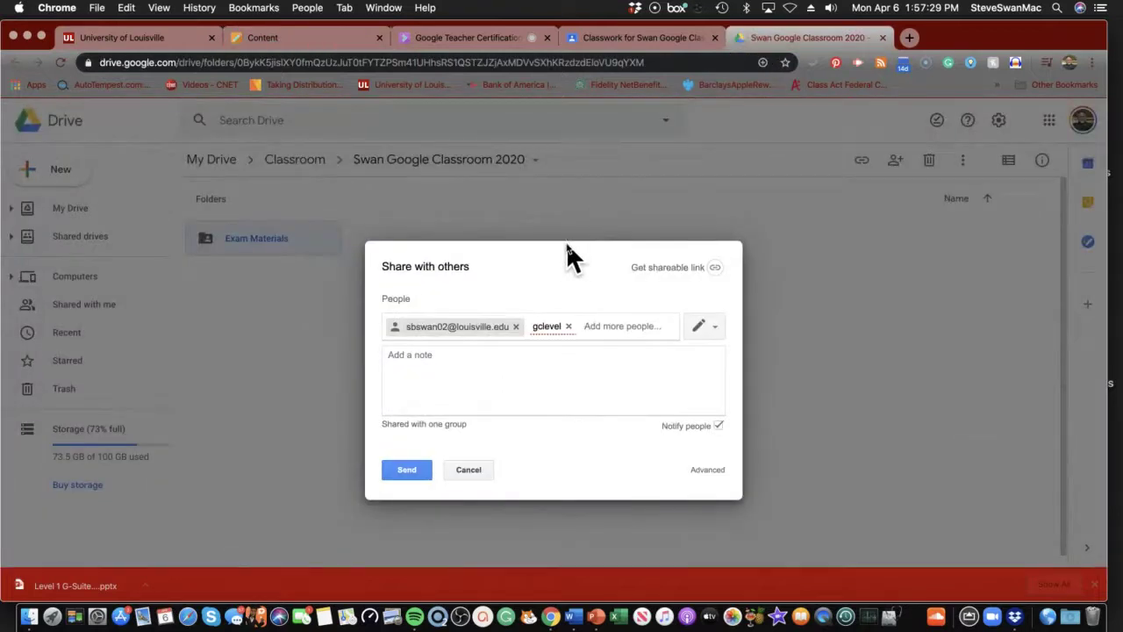
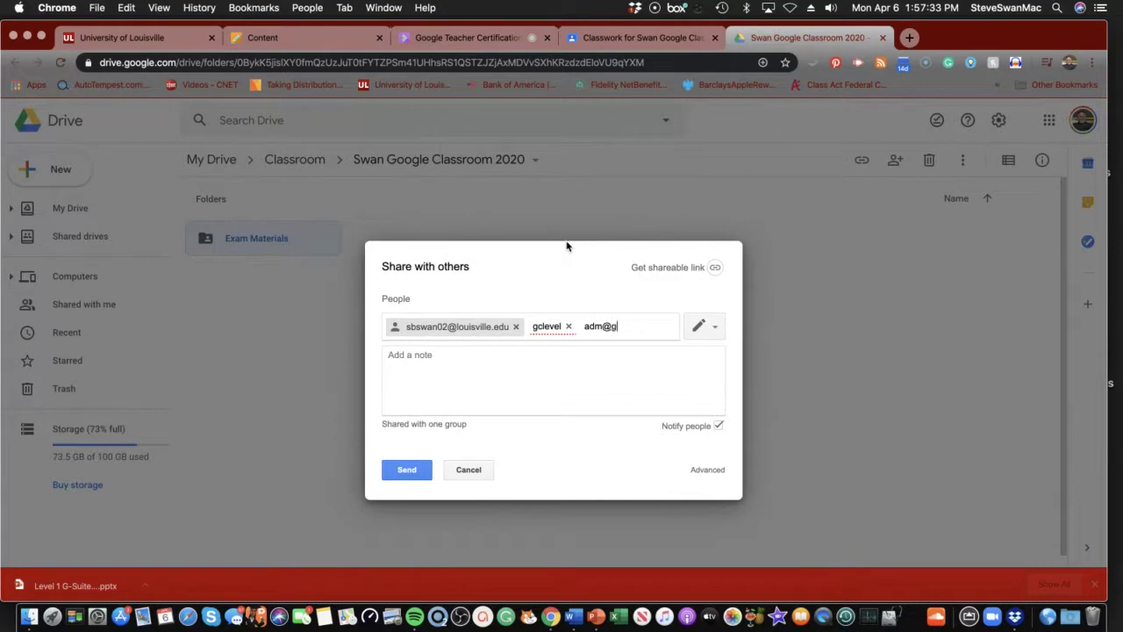
{"action": "left_click", "coordinate": [404, 474]}
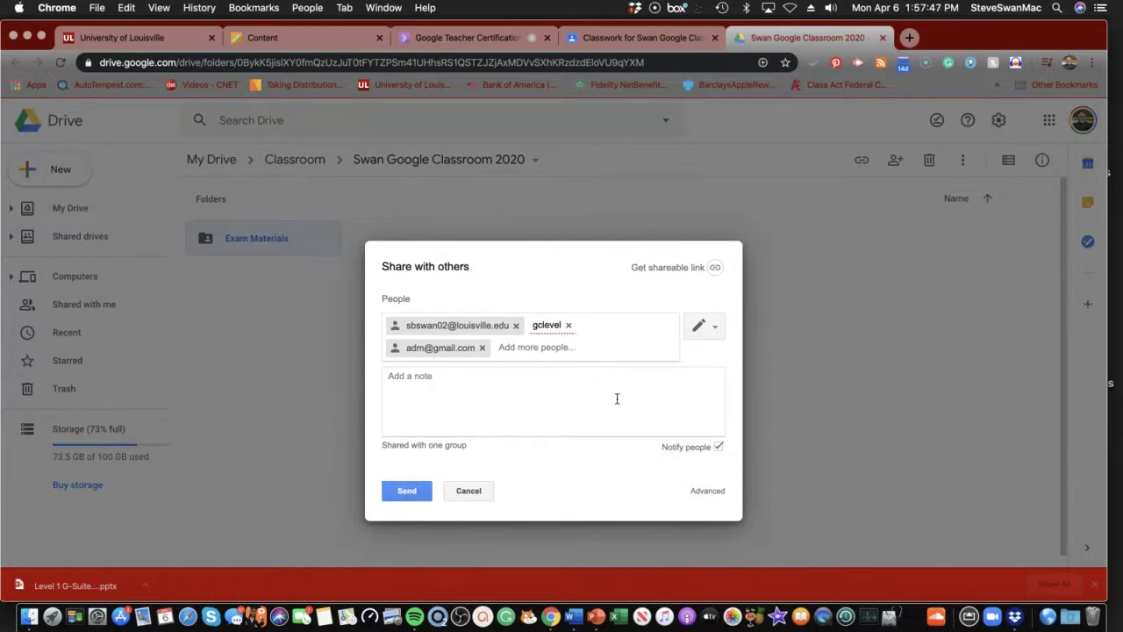
Set the recipients' permission to Can view only
{"action": "left_click", "coordinate": [717, 332]}
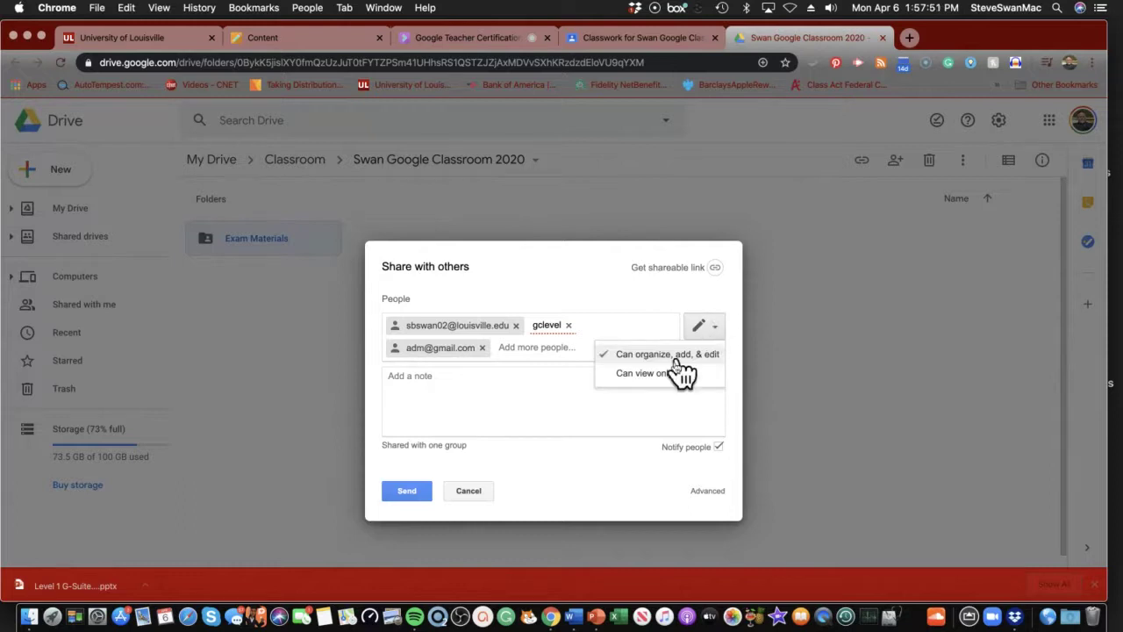
{"action": "left_click", "coordinate": [645, 373]}
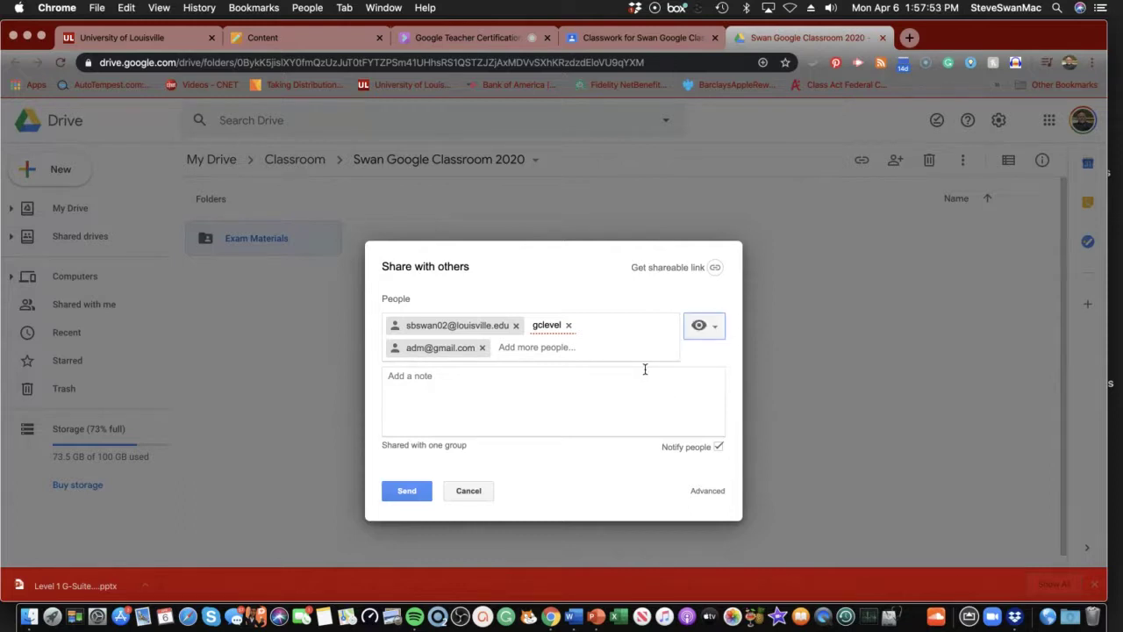
{"action": "left_click", "coordinate": [272, 40]}
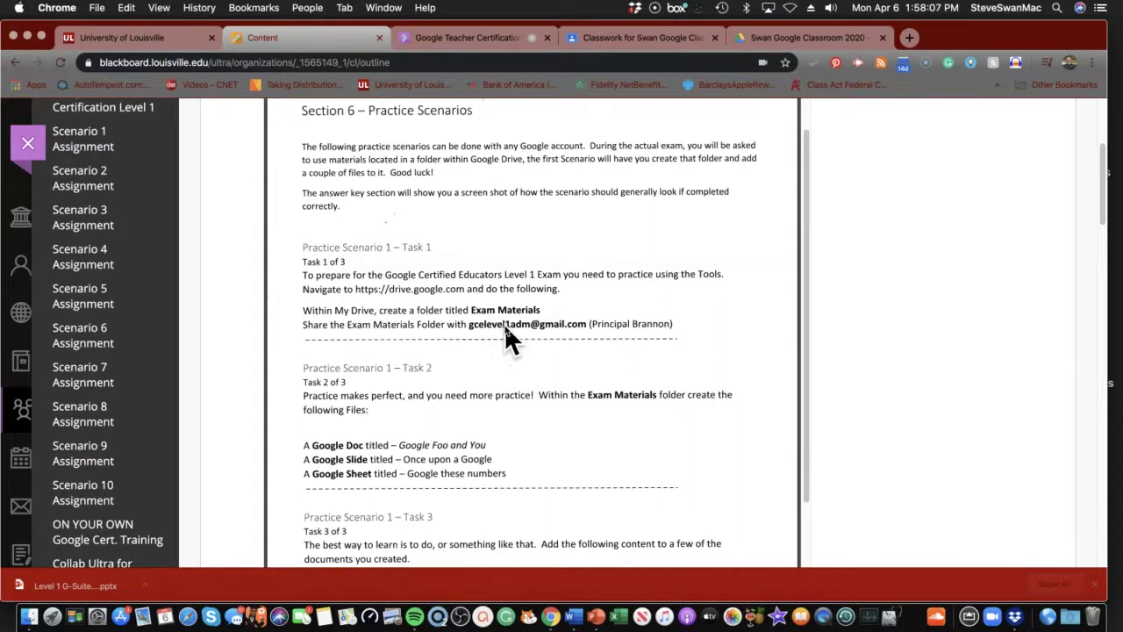
{"action": "left_click", "coordinate": [489, 39]}
{"action": "left_click", "coordinate": [614, 40]}
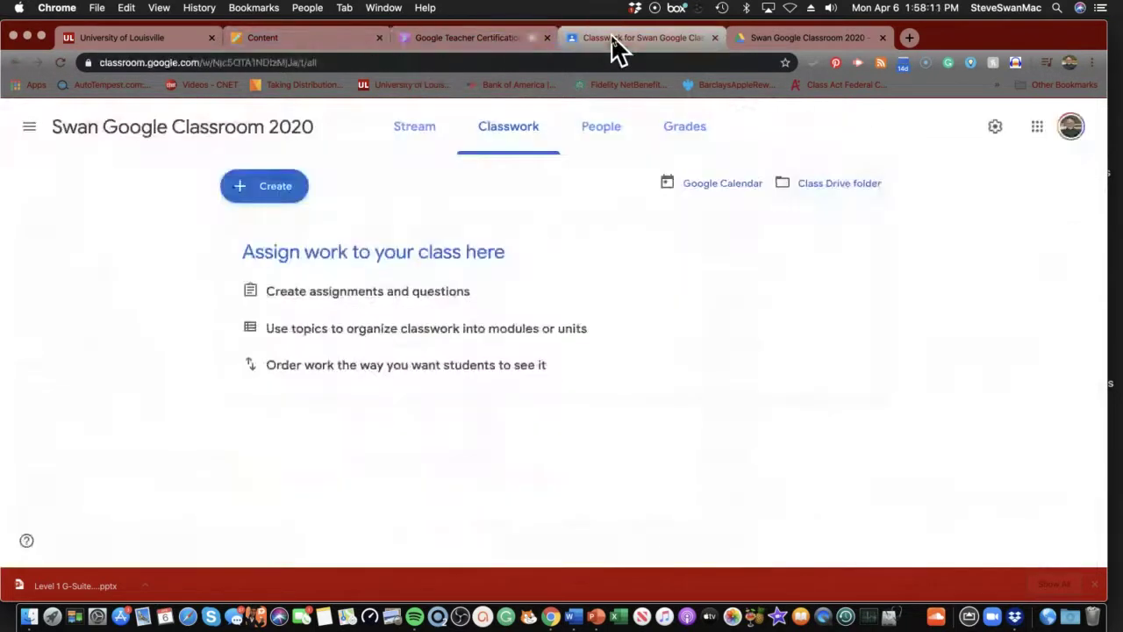
{"action": "left_click", "coordinate": [760, 39]}
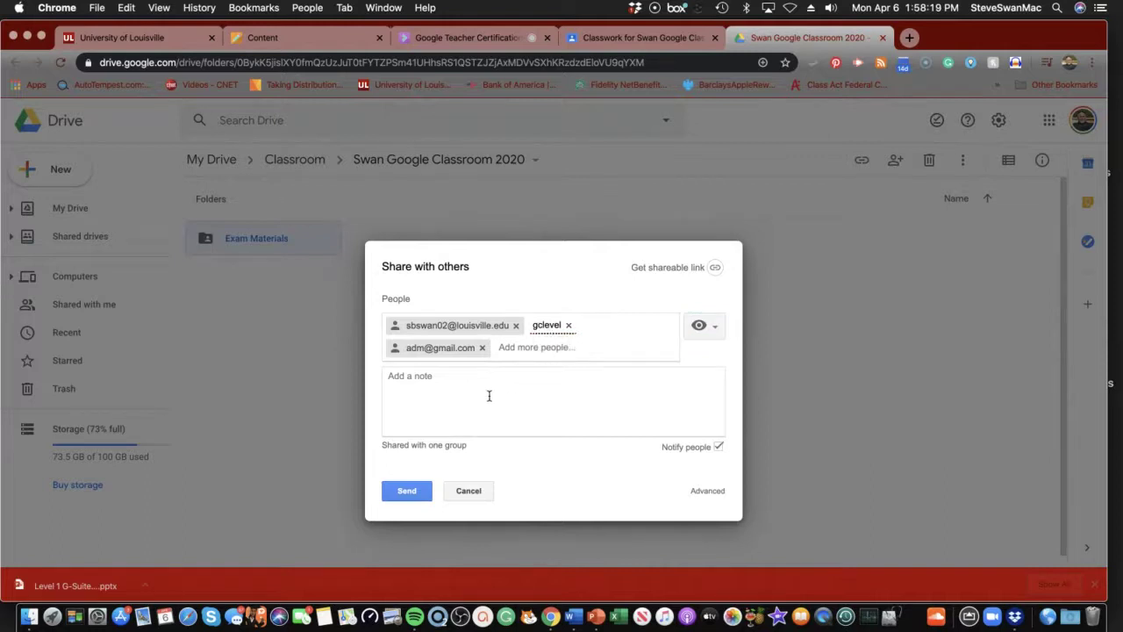
Attempt to send the share, dismiss the address error, cancel the invitations and close the dialog
{"action": "left_click", "coordinate": [406, 491]}
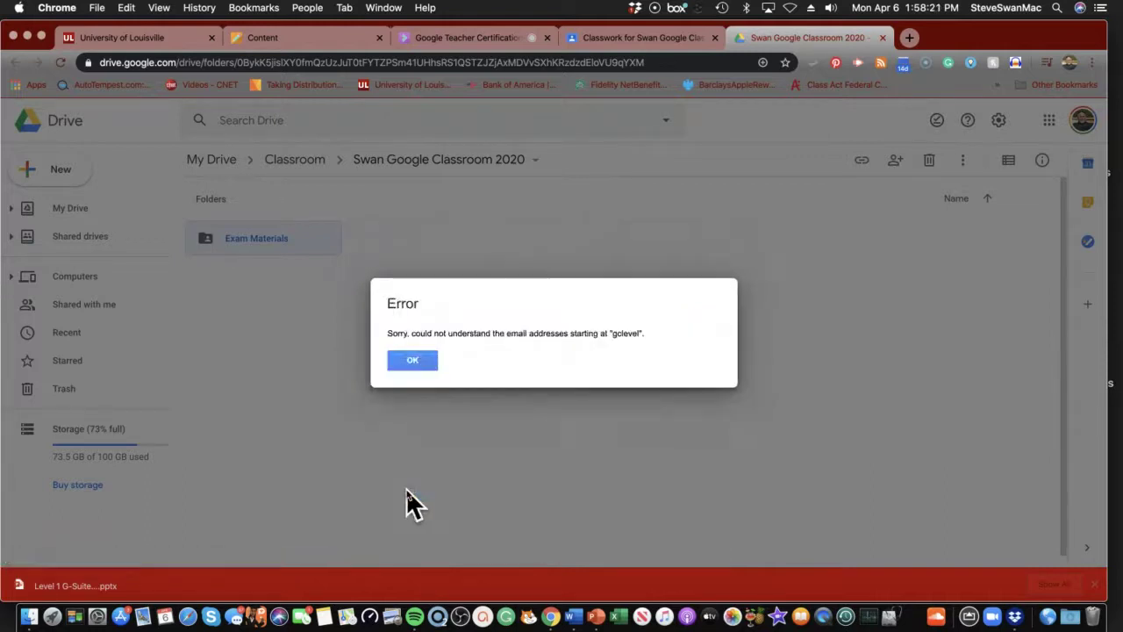
{"action": "left_click", "coordinate": [399, 361]}
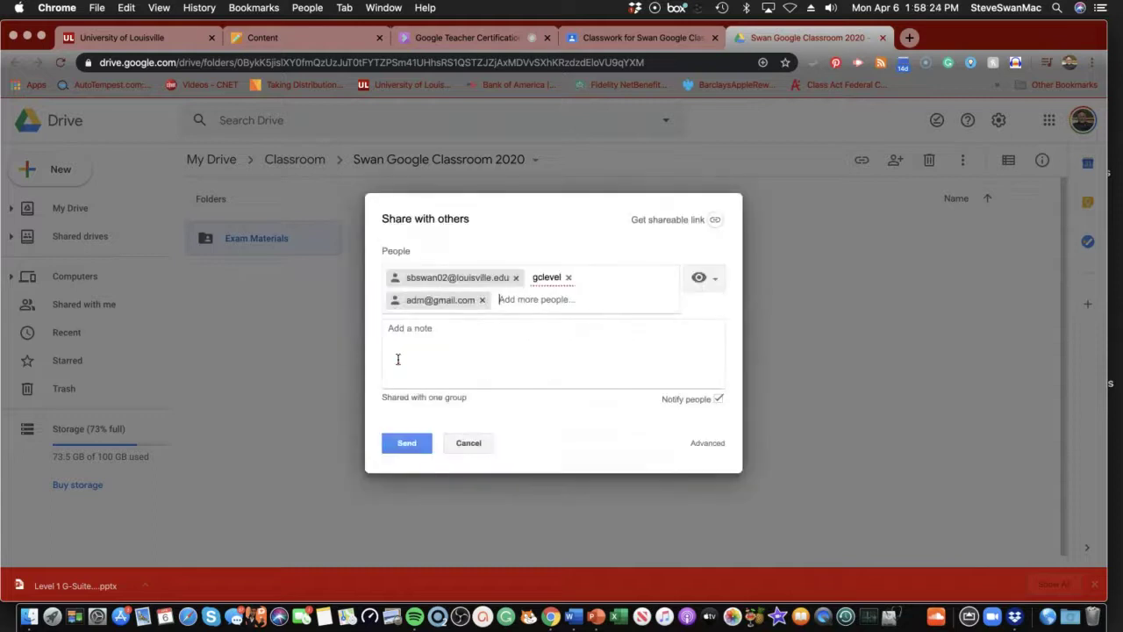
{"action": "left_click", "coordinate": [464, 442]}
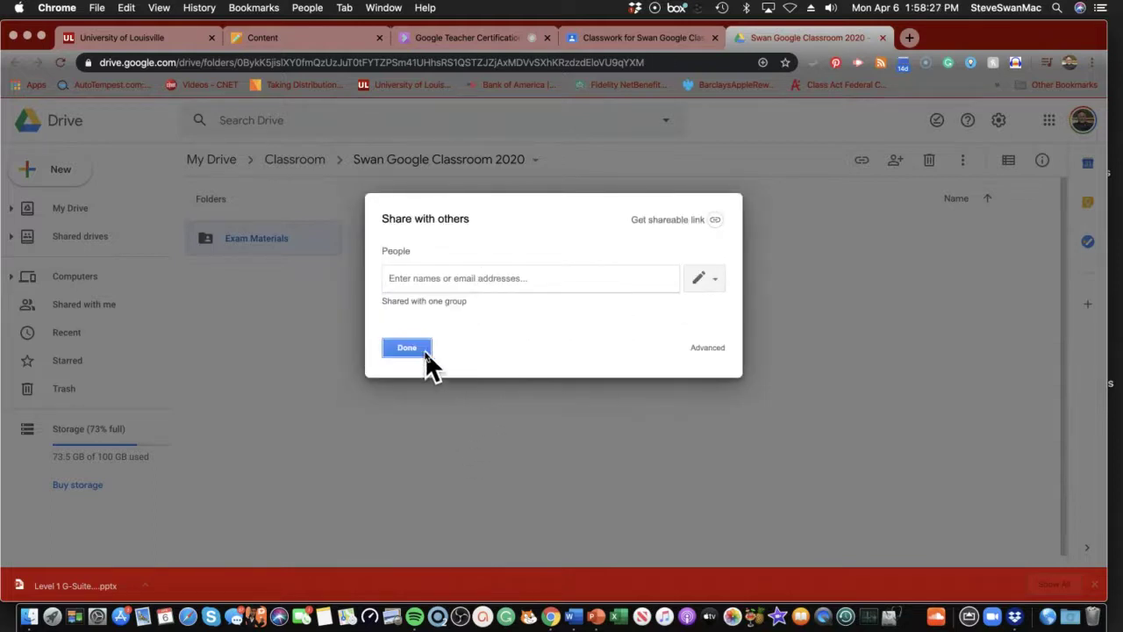
{"action": "left_click", "coordinate": [423, 351]}
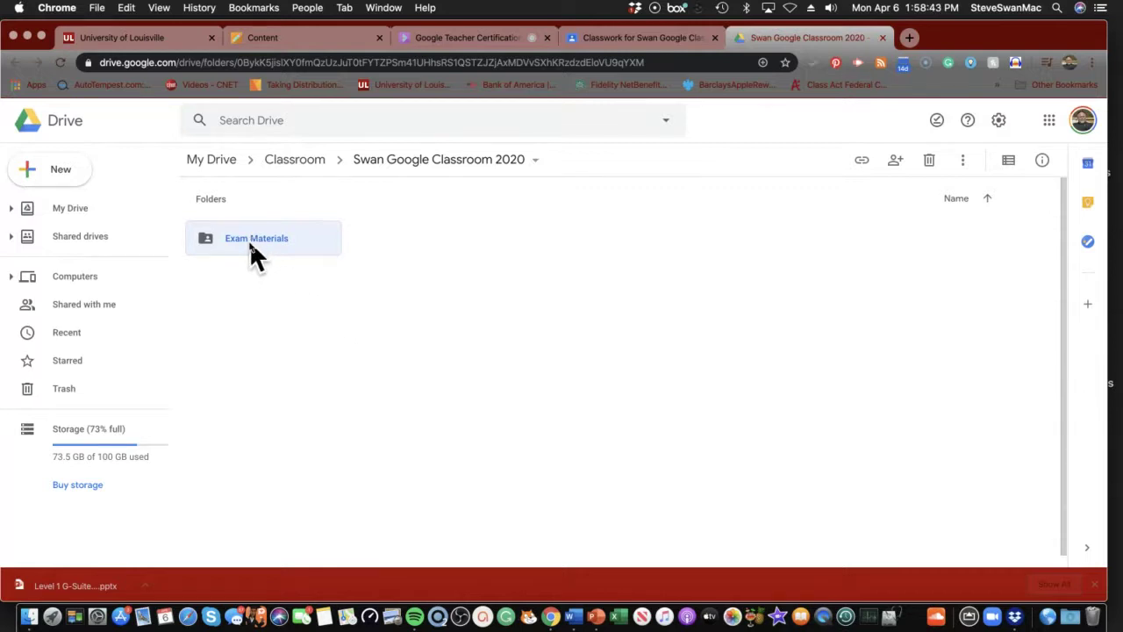
{"action": "left_click", "coordinate": [262, 39]}
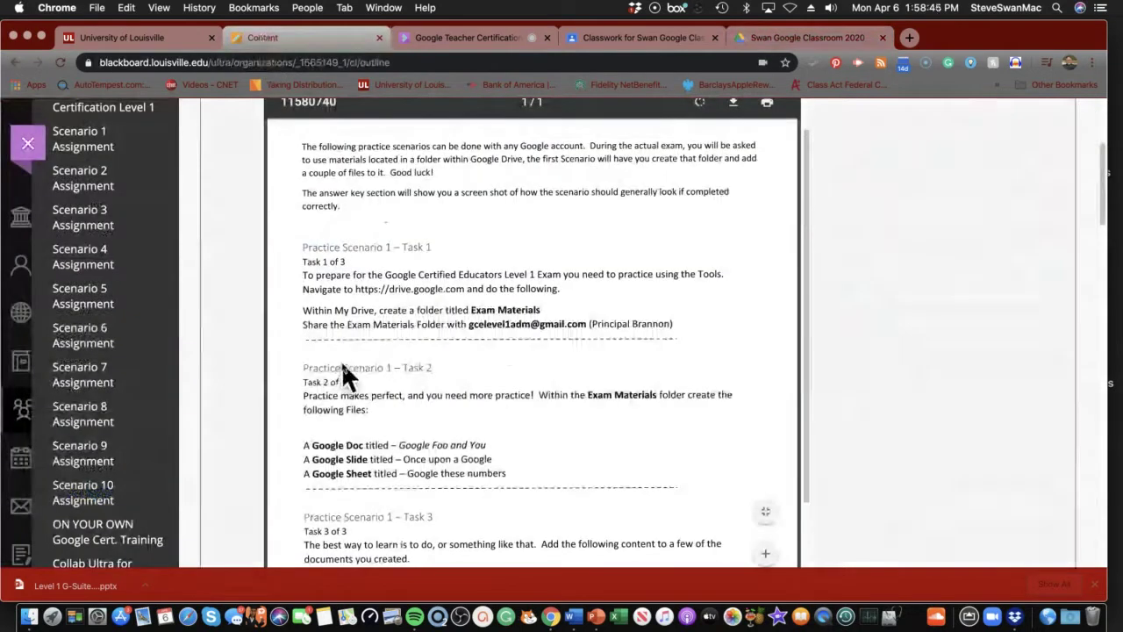
{"action": "scroll", "coordinate": [342, 360], "scroll_direction": "down", "scroll_amount": 2}
{"action": "scroll", "coordinate": [342, 365], "scroll_direction": "down", "scroll_amount": 3}
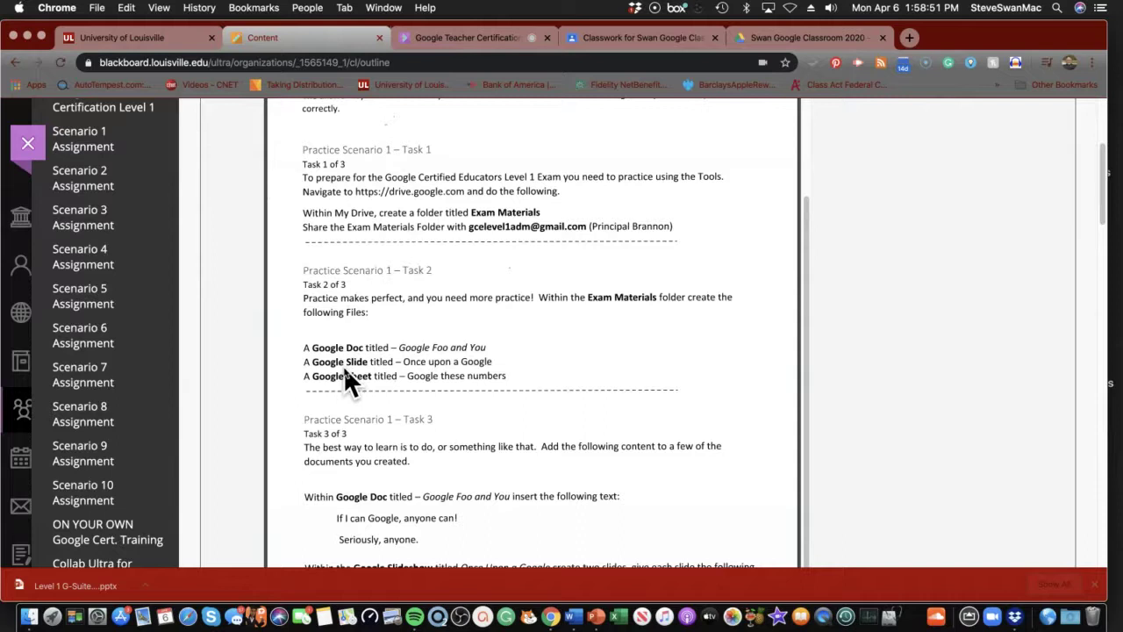
{"action": "scroll", "coordinate": [365, 365], "scroll_direction": "up", "scroll_amount": 1}
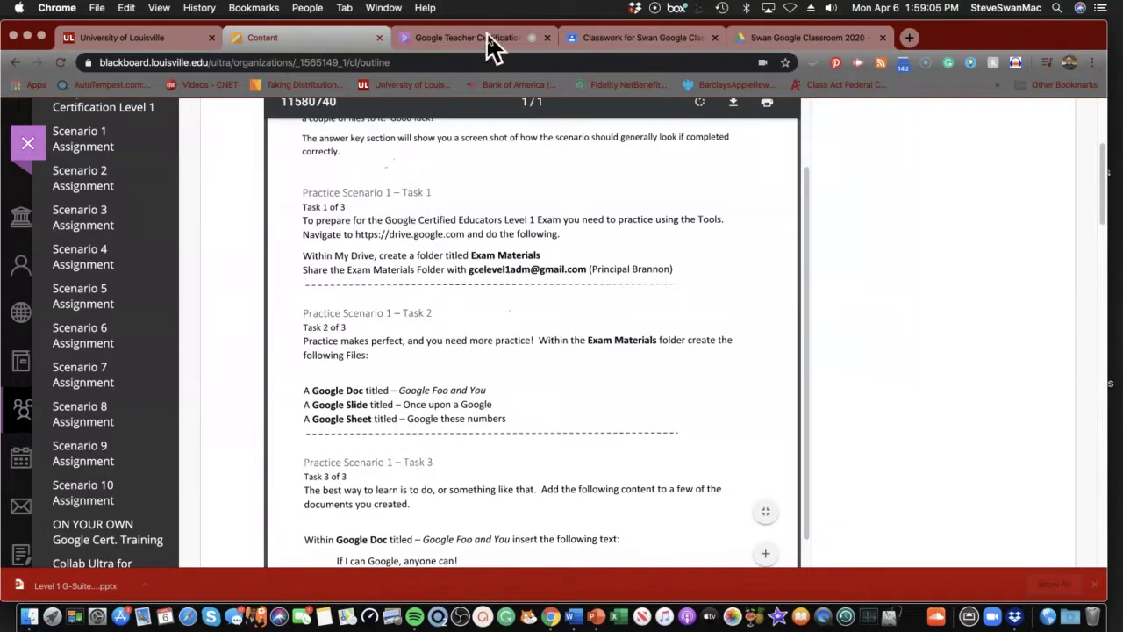
{"action": "left_click", "coordinate": [757, 41]}
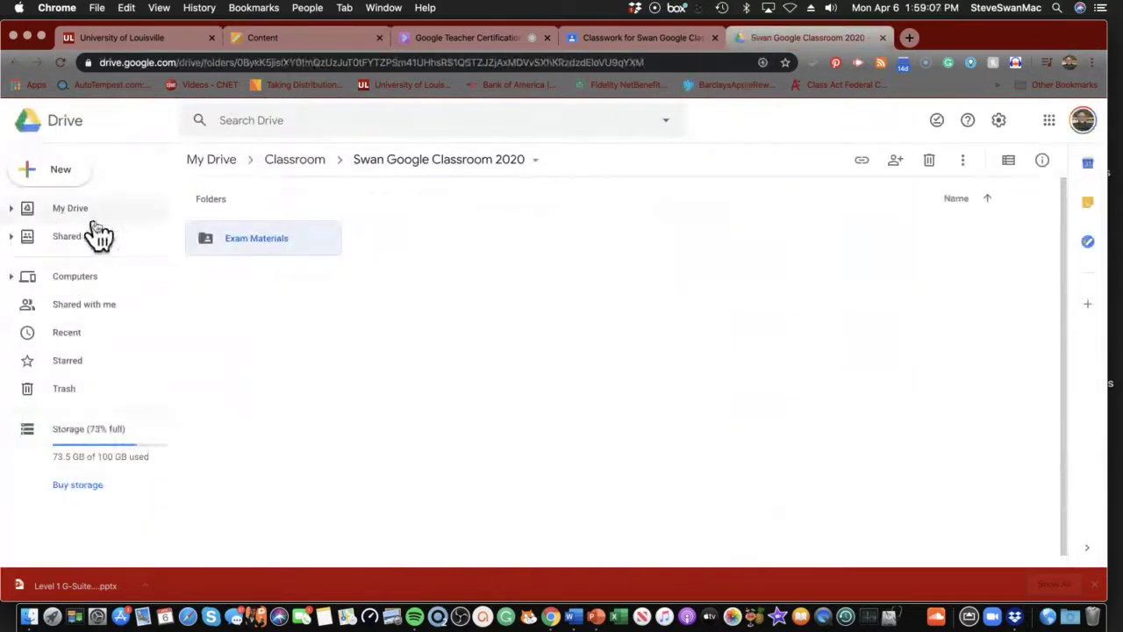
Open the Exam Materials folder and create a blank Google Doc there using the folder's sharing settings
{"action": "double_click", "coordinate": [206, 238]}
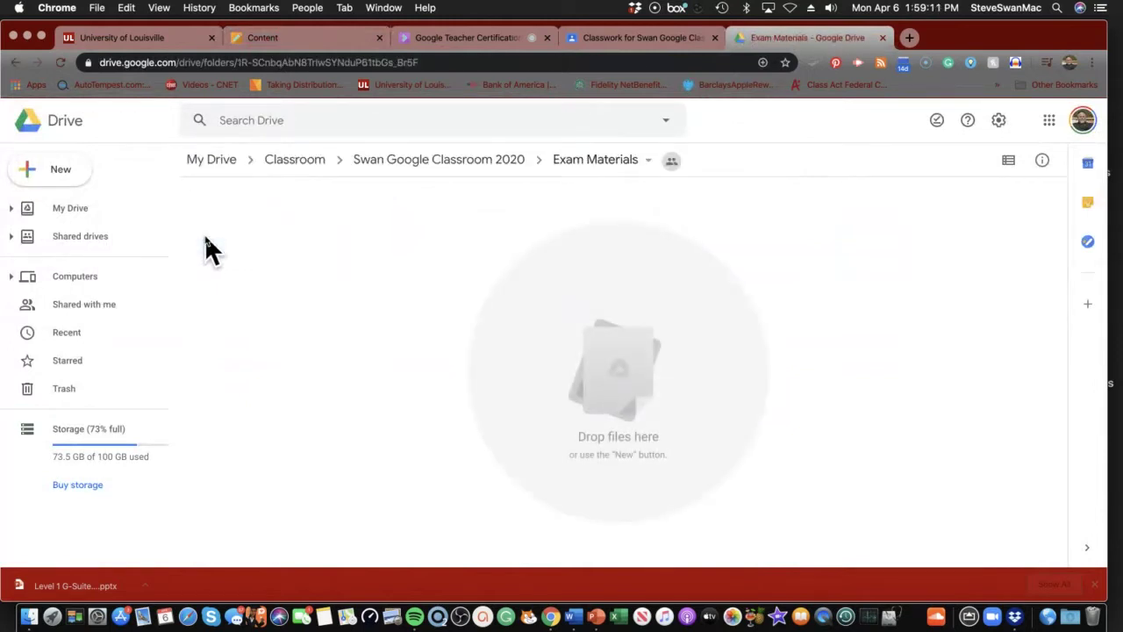
{"action": "left_click", "coordinate": [60, 174]}
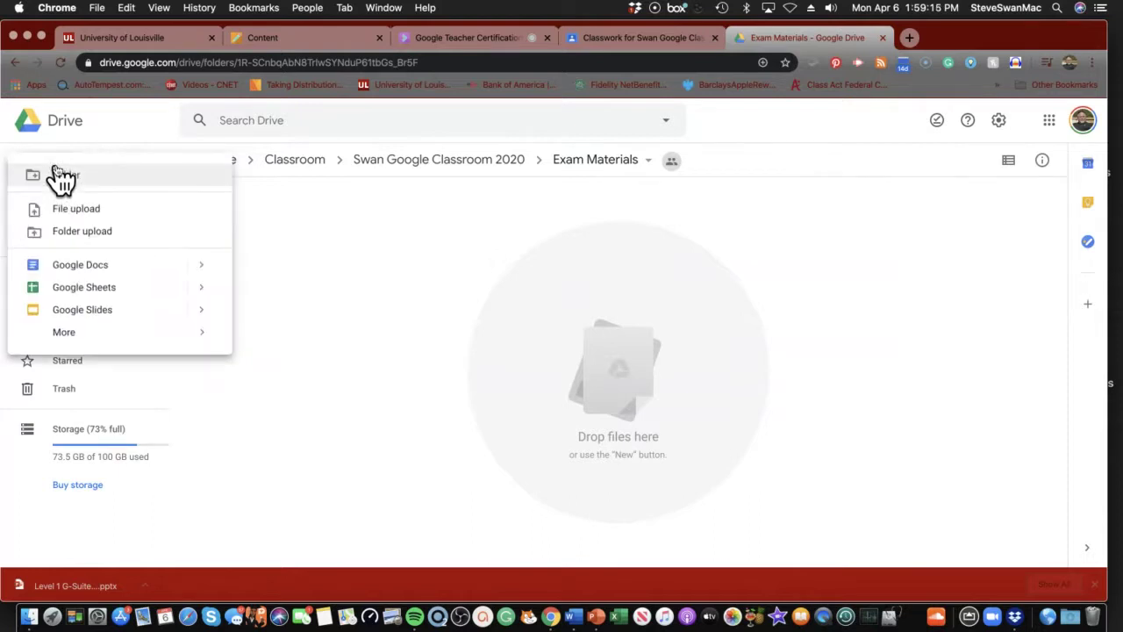
{"action": "left_click", "coordinate": [81, 266]}
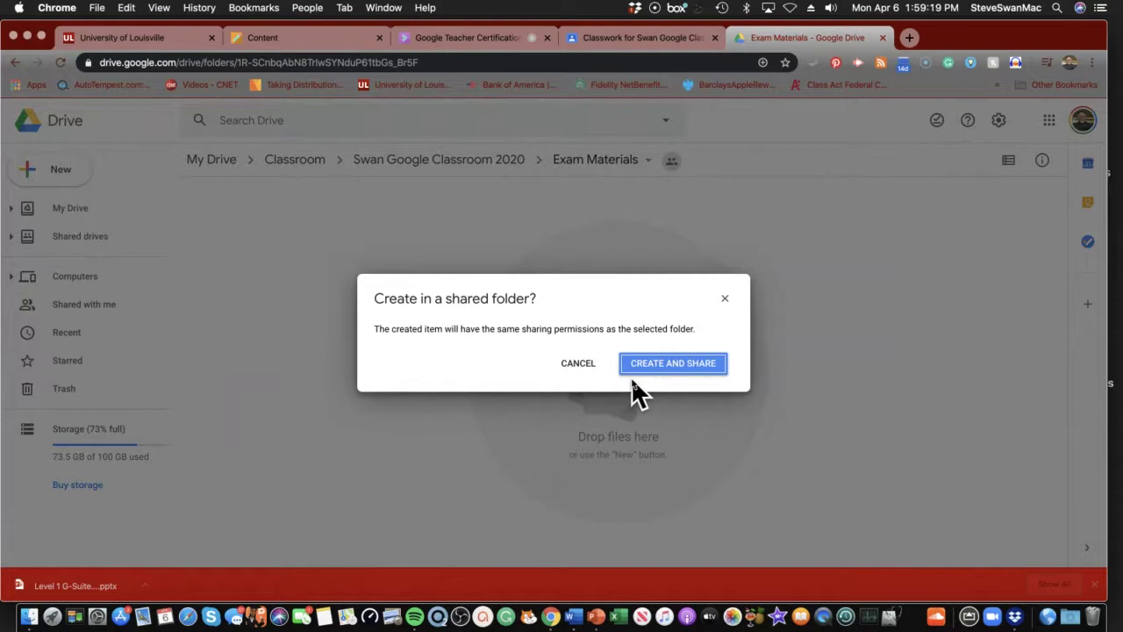
{"action": "left_click", "coordinate": [657, 374]}
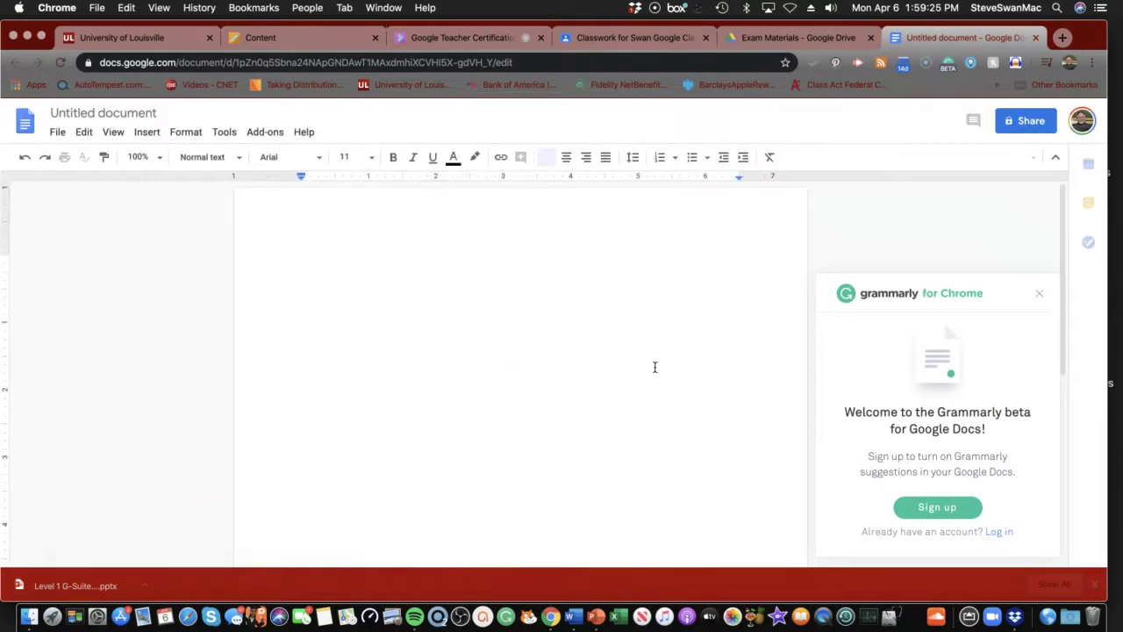
Dismiss the Grammarly panel and check the required document title in the Blackboard instructions
{"action": "left_click", "coordinate": [1039, 294]}
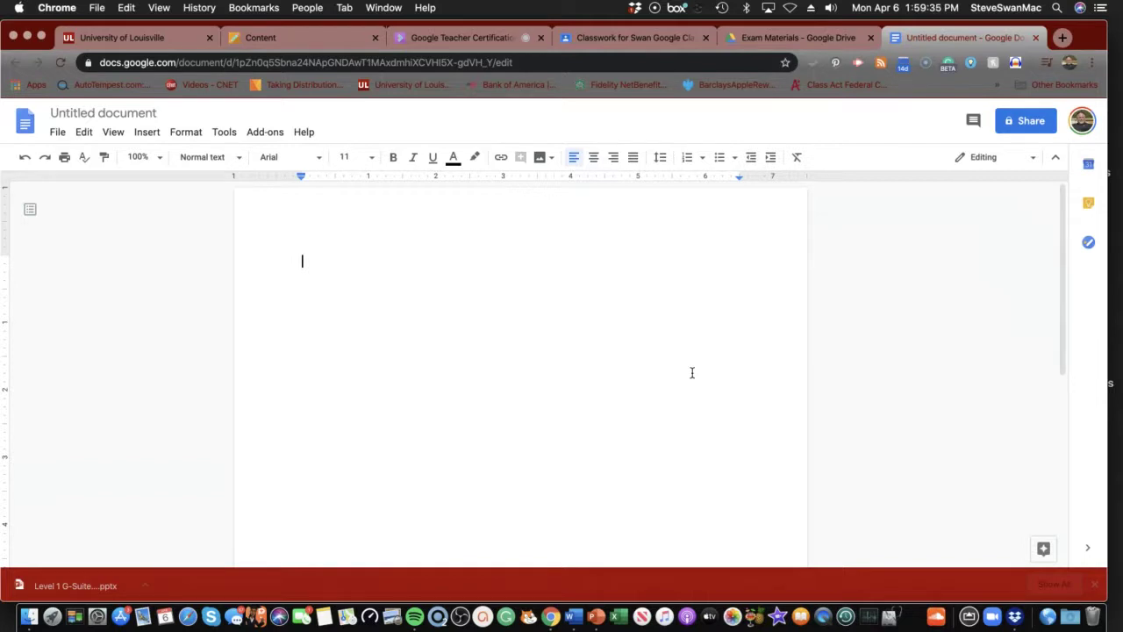
{"action": "left_click", "coordinate": [130, 110]}
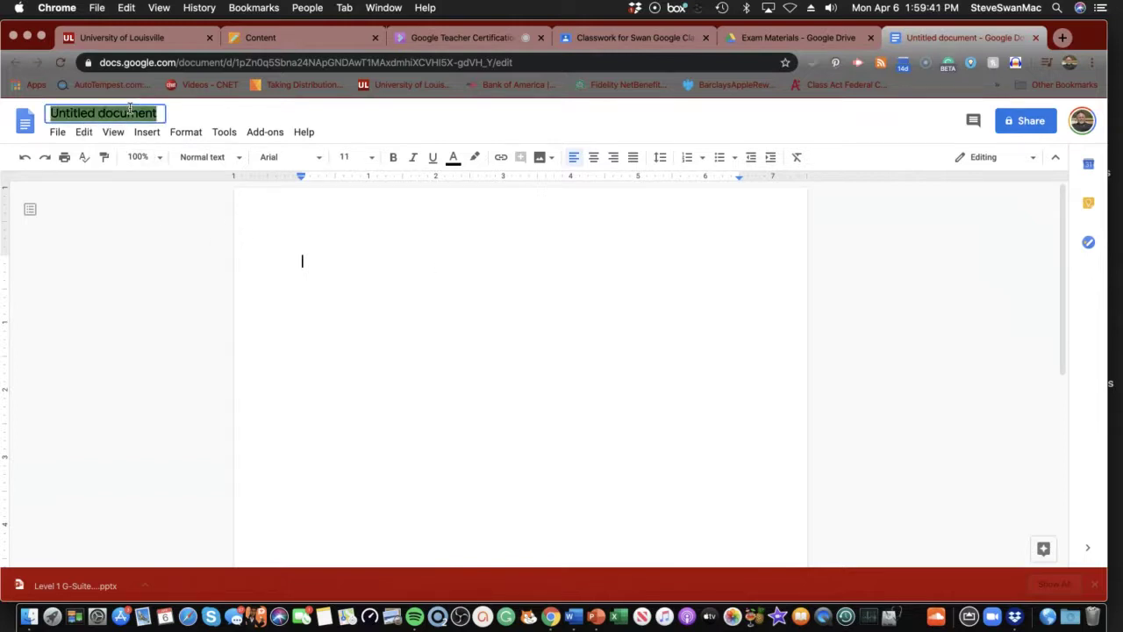
{"action": "left_click", "coordinate": [268, 38]}
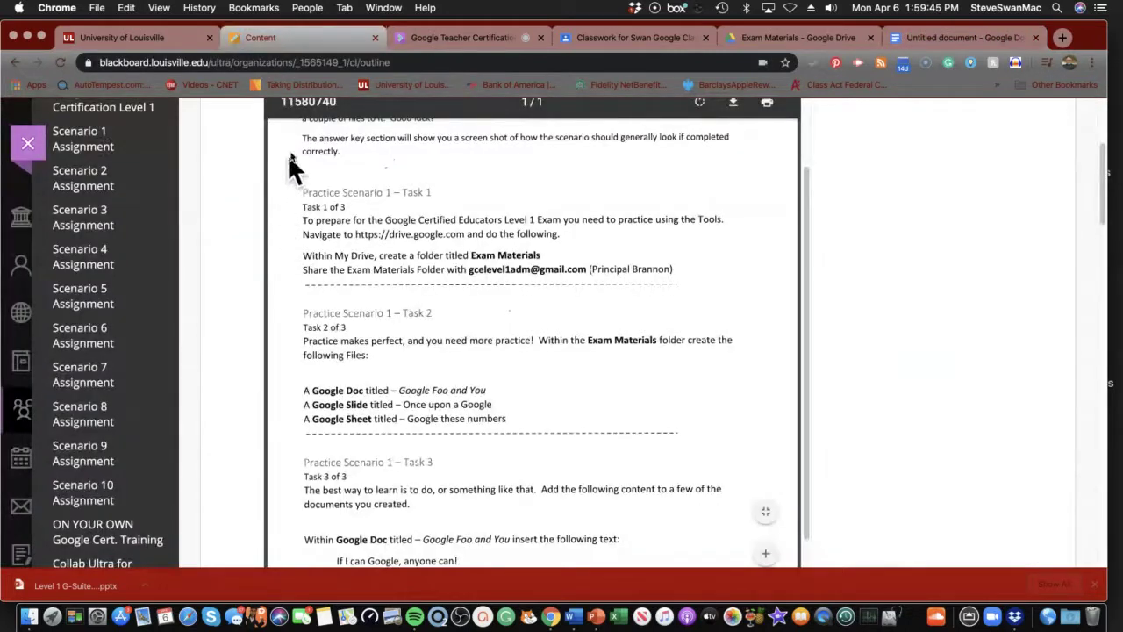
{"action": "left_click", "coordinate": [928, 44]}
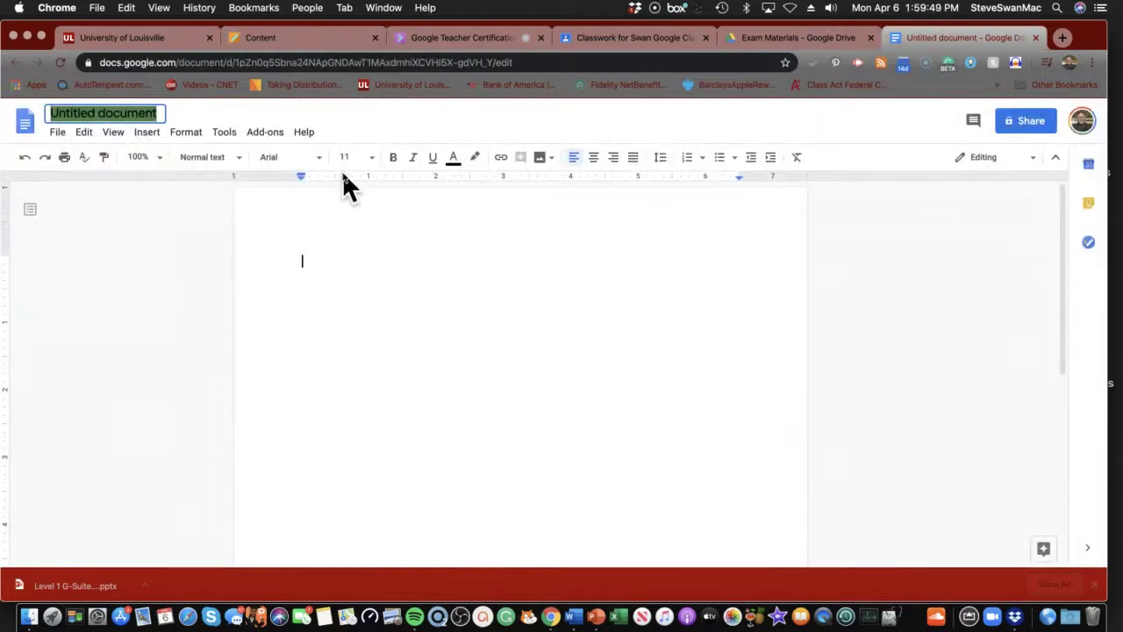
{"action": "left_click", "coordinate": [296, 41]}
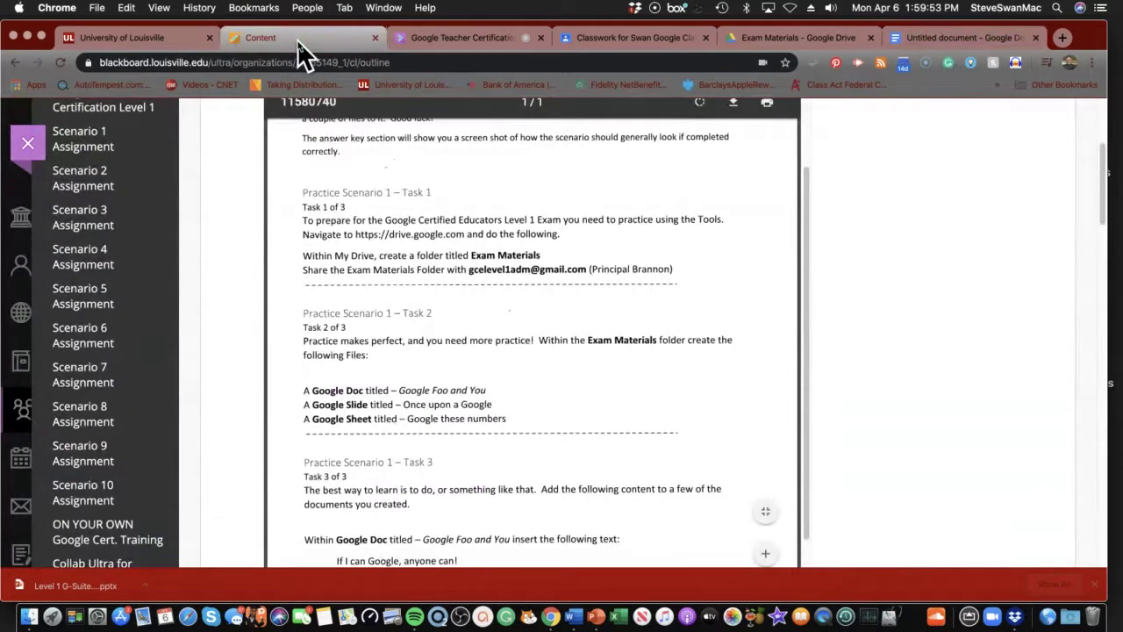
{"action": "left_click", "coordinate": [943, 37]}
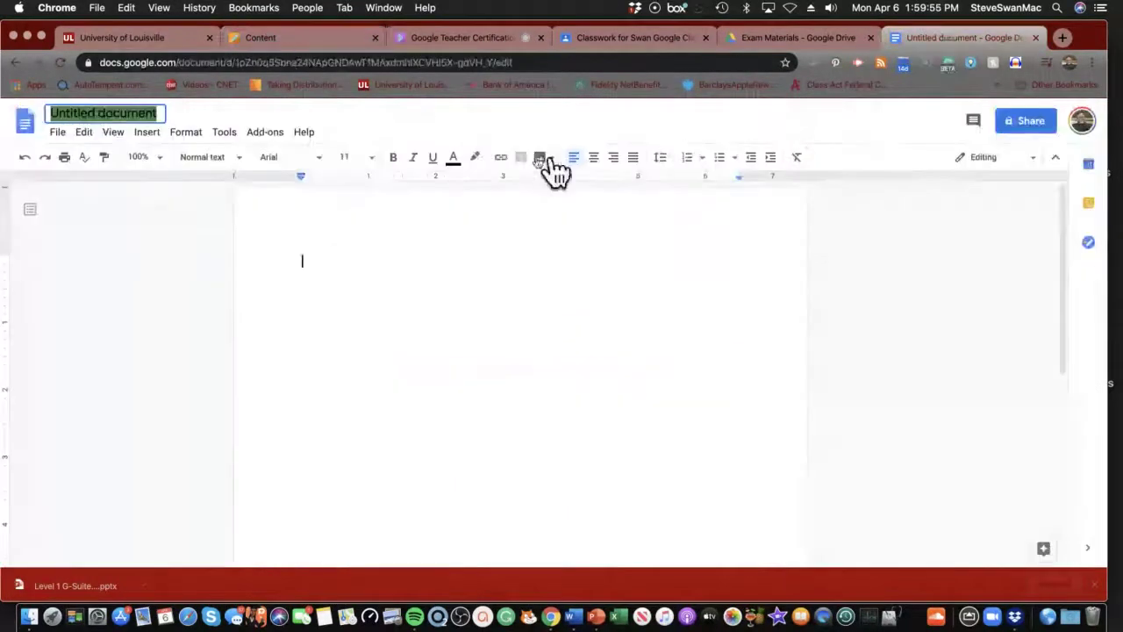
Title the document 'Google Foo and You', correcting the mistyped ending
{"action": "type", "text": "G"}
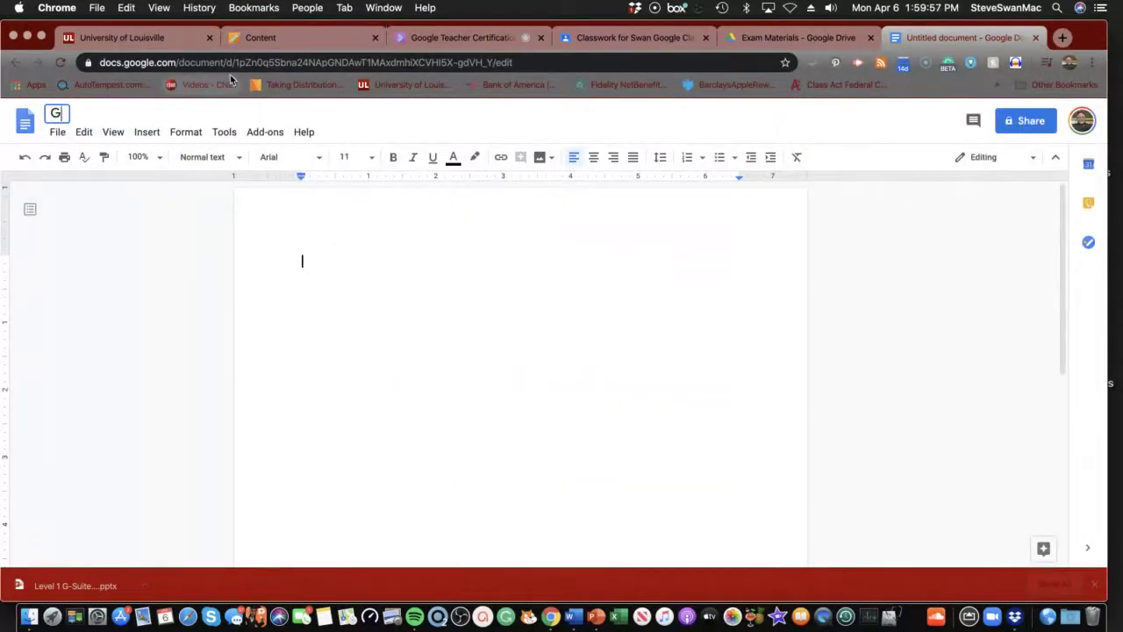
{"action": "type", "text": "oogle Foo"}
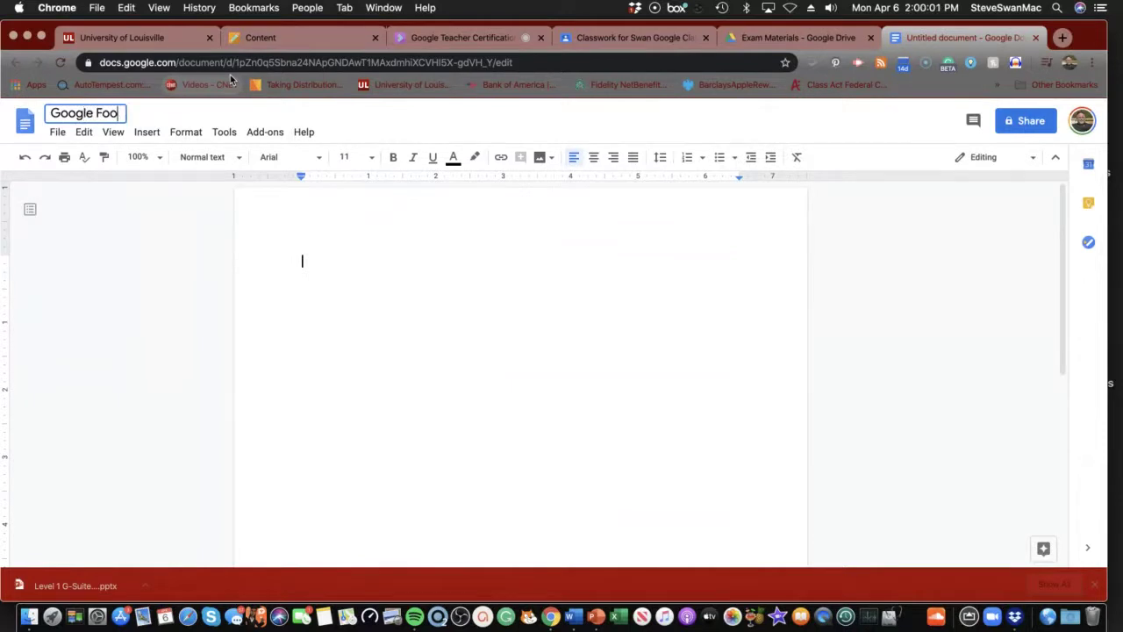
{"action": "type", "text": " and Yoiu"}
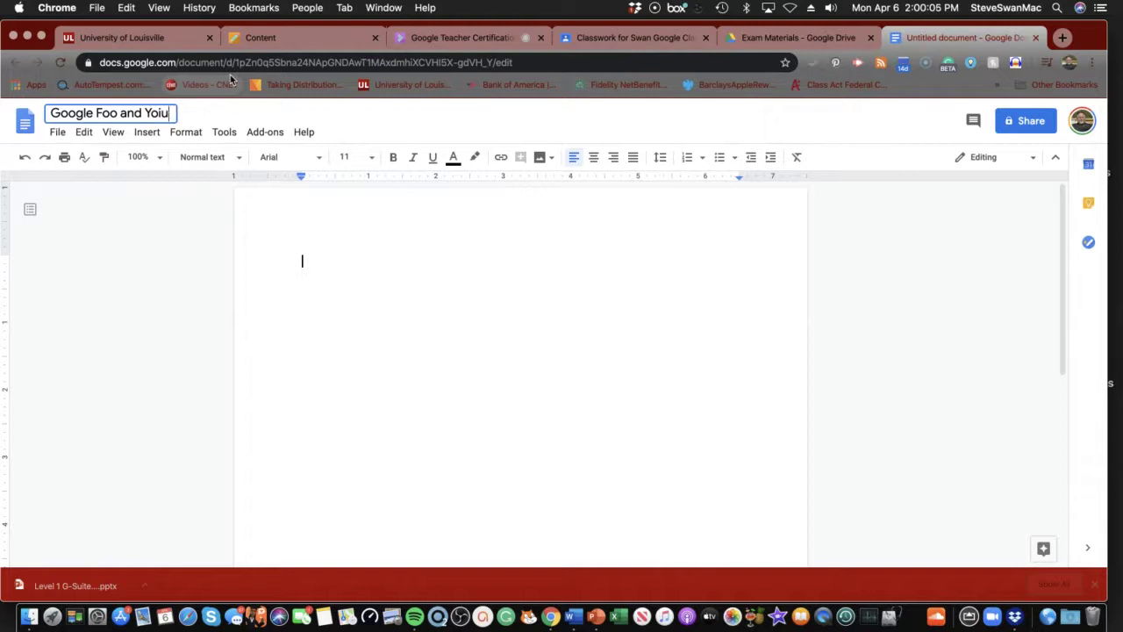
{"action": "key", "text": "BackSpace"}
{"action": "key", "text": "BackSpace"}
{"action": "type", "text": "u"}
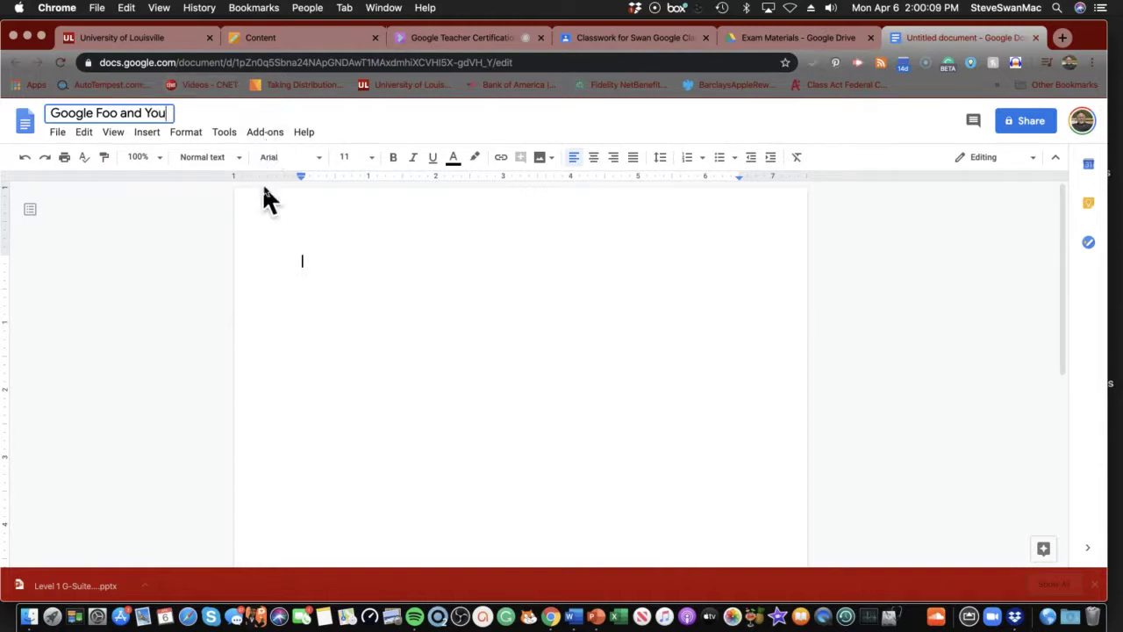
{"action": "key", "text": "Return"}
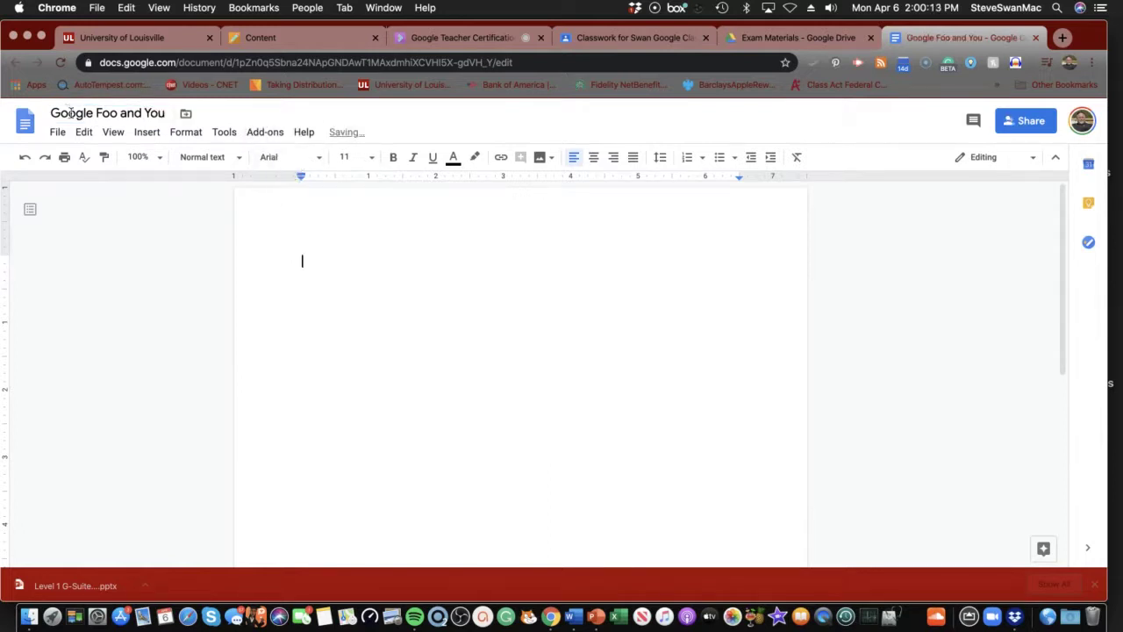
Back in Exam Materials, create a new Google Slides presentation with the folder's sharing permissions
{"action": "left_click", "coordinate": [775, 37]}
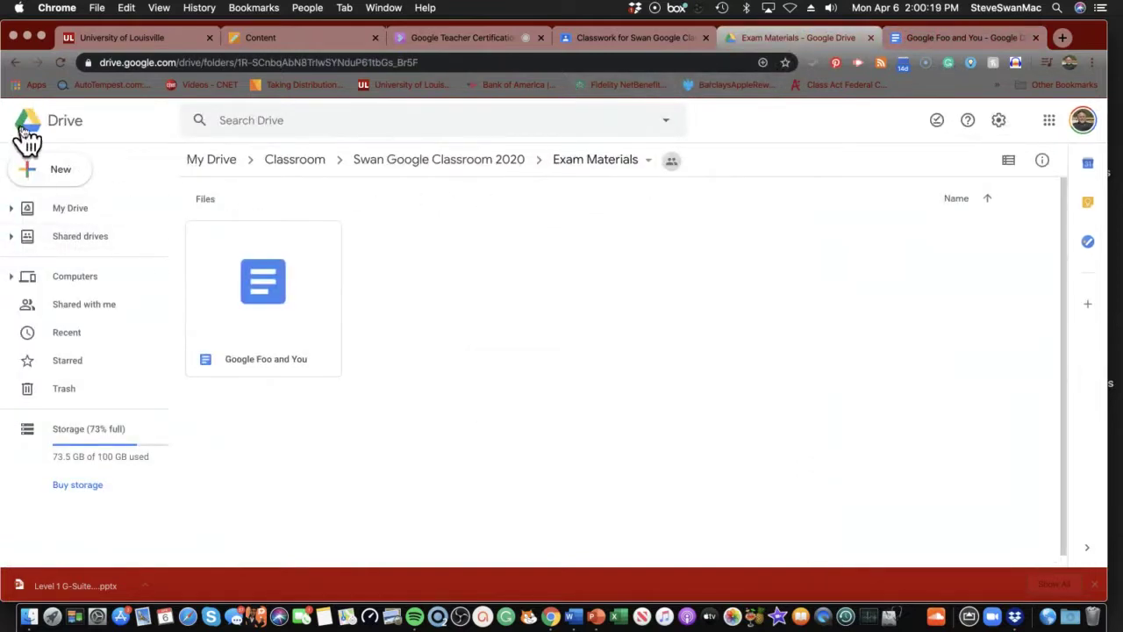
{"action": "left_click", "coordinate": [55, 174]}
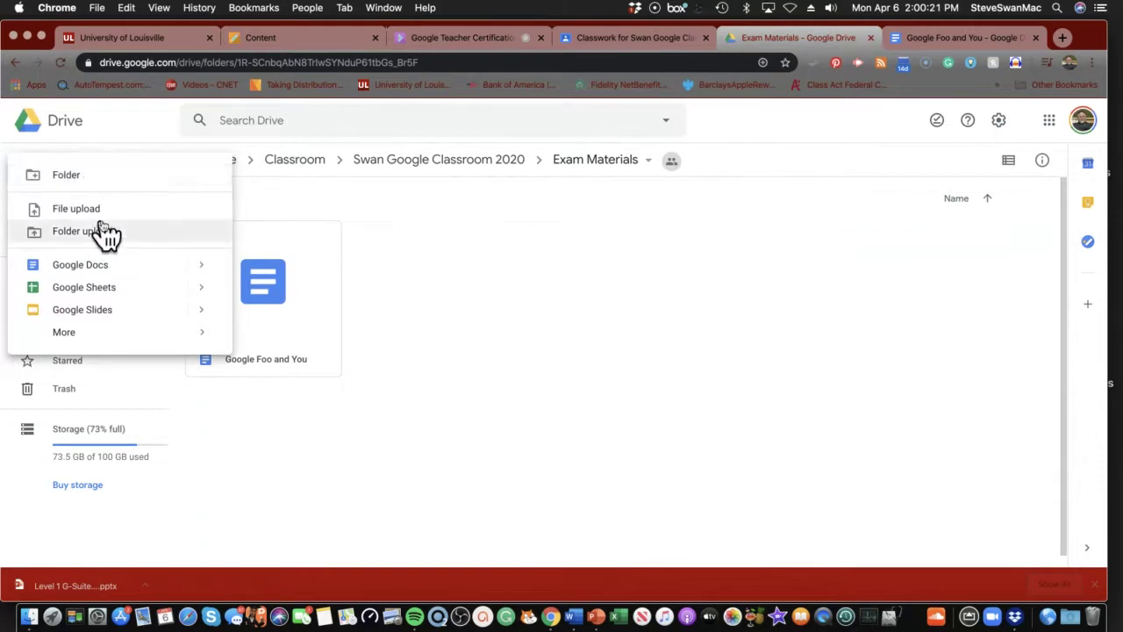
{"action": "left_click", "coordinate": [106, 311]}
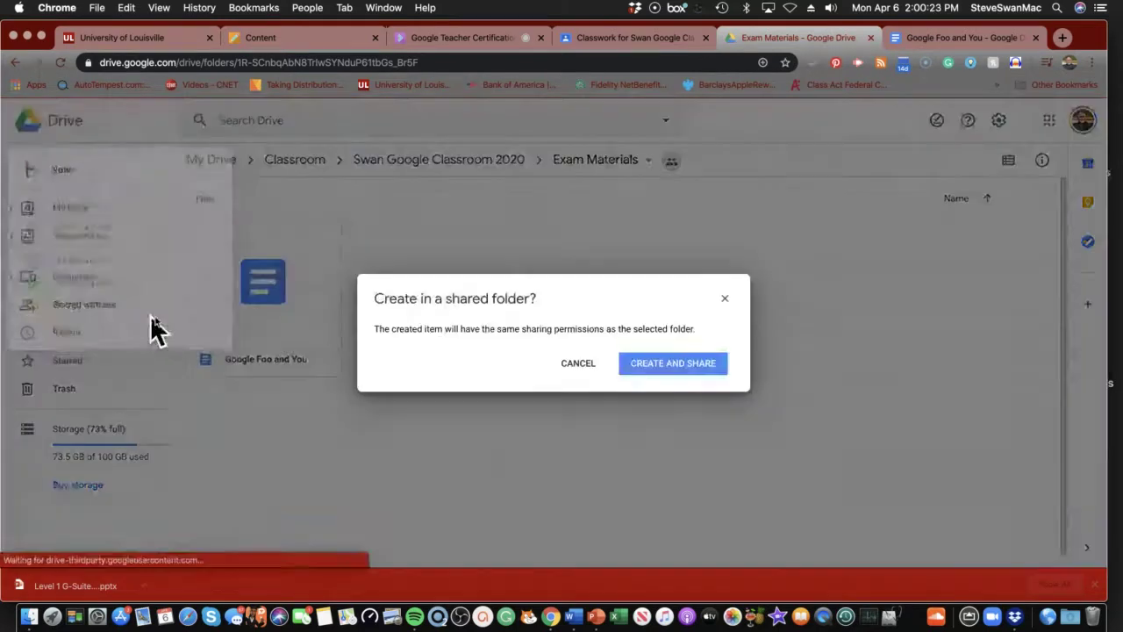
{"action": "left_click", "coordinate": [655, 361]}
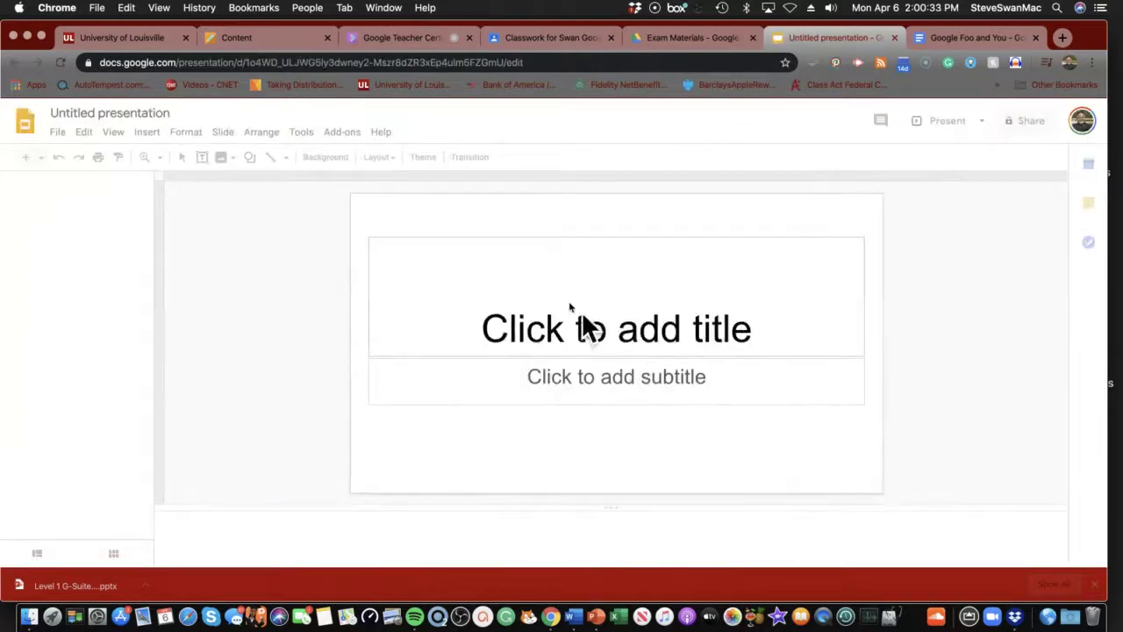
Check the Blackboard instructions and close the Google Foo and You document
{"action": "left_click", "coordinate": [155, 113]}
{"action": "left_click", "coordinate": [237, 38]}
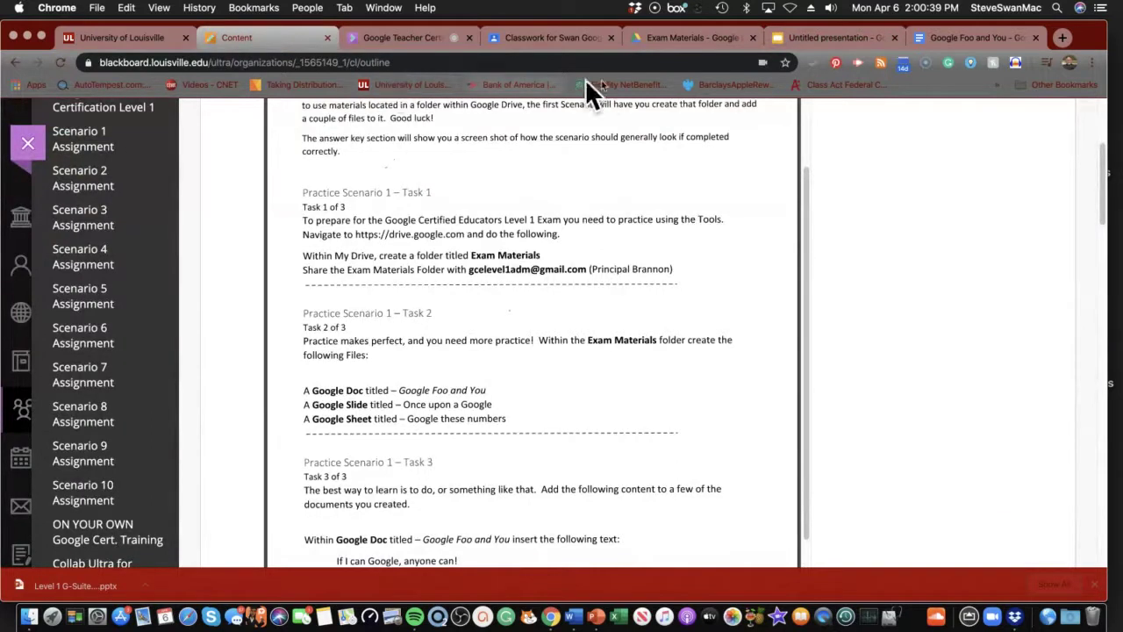
{"action": "left_click", "coordinate": [943, 37]}
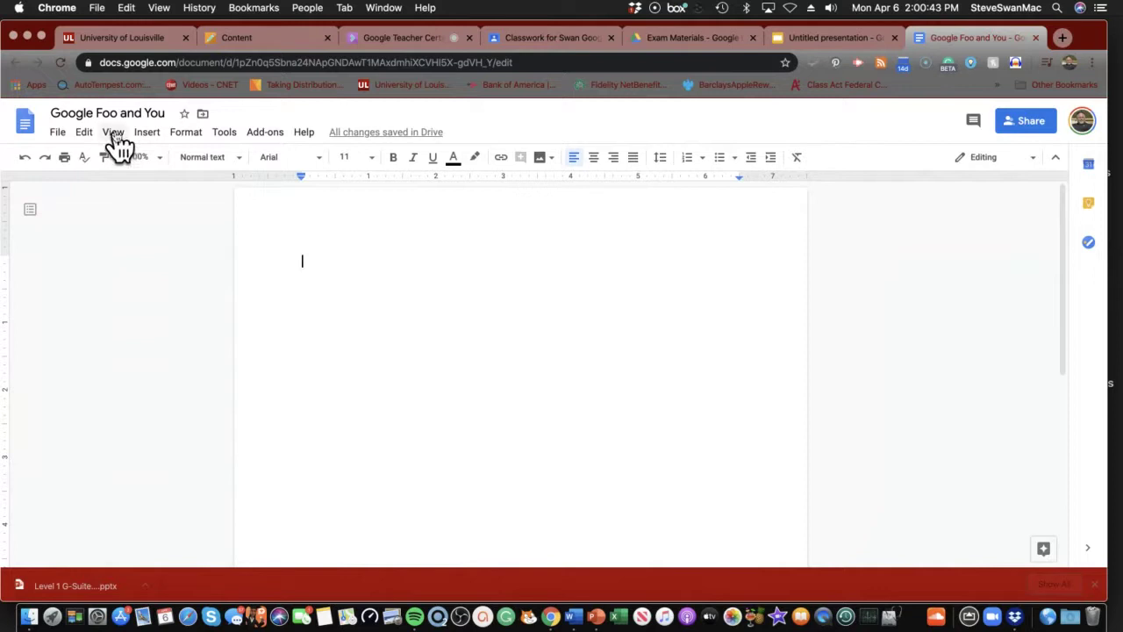
{"action": "left_click", "coordinate": [825, 38]}
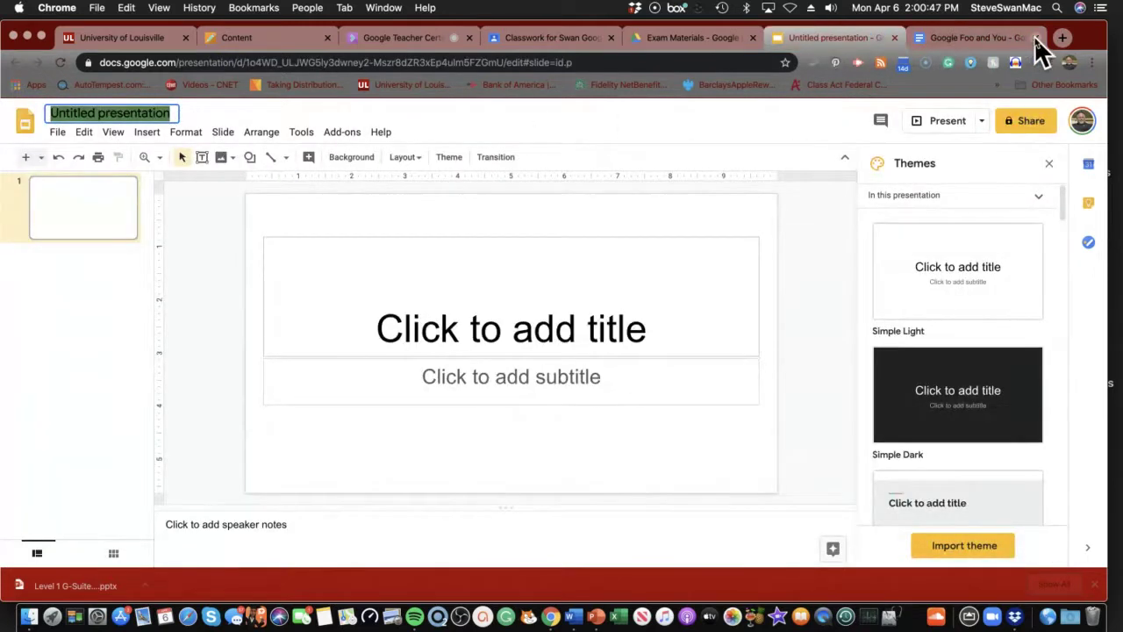
{"action": "middle_click", "coordinate": [965, 44]}
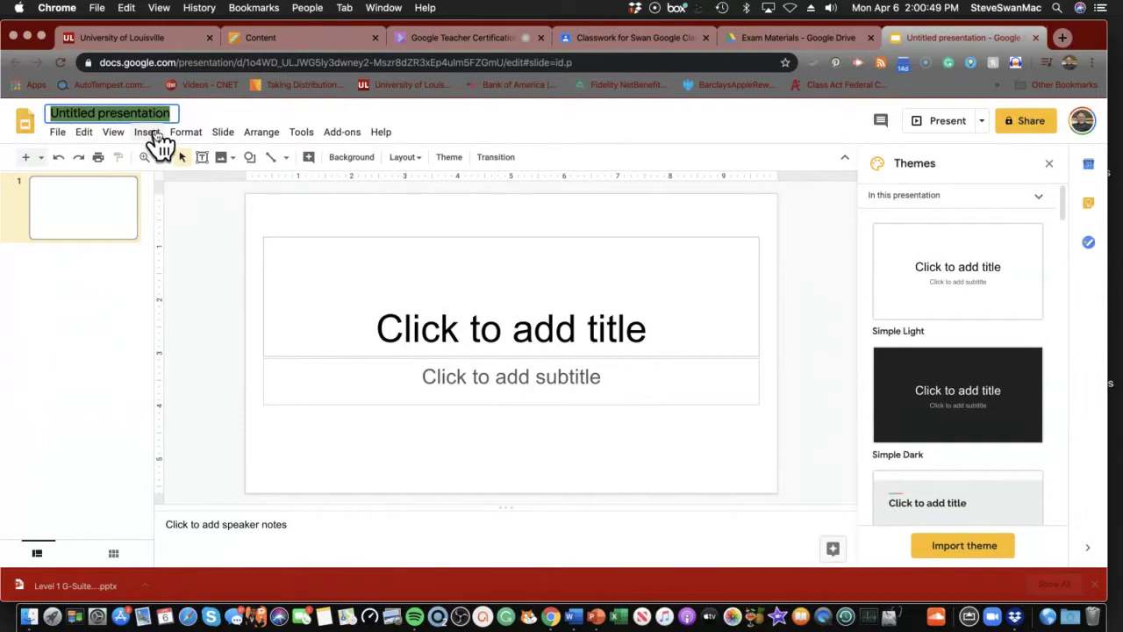
Title the presentation 'Once upon a Google' and return to the Exam Materials folder
{"action": "type", "text": "On"}
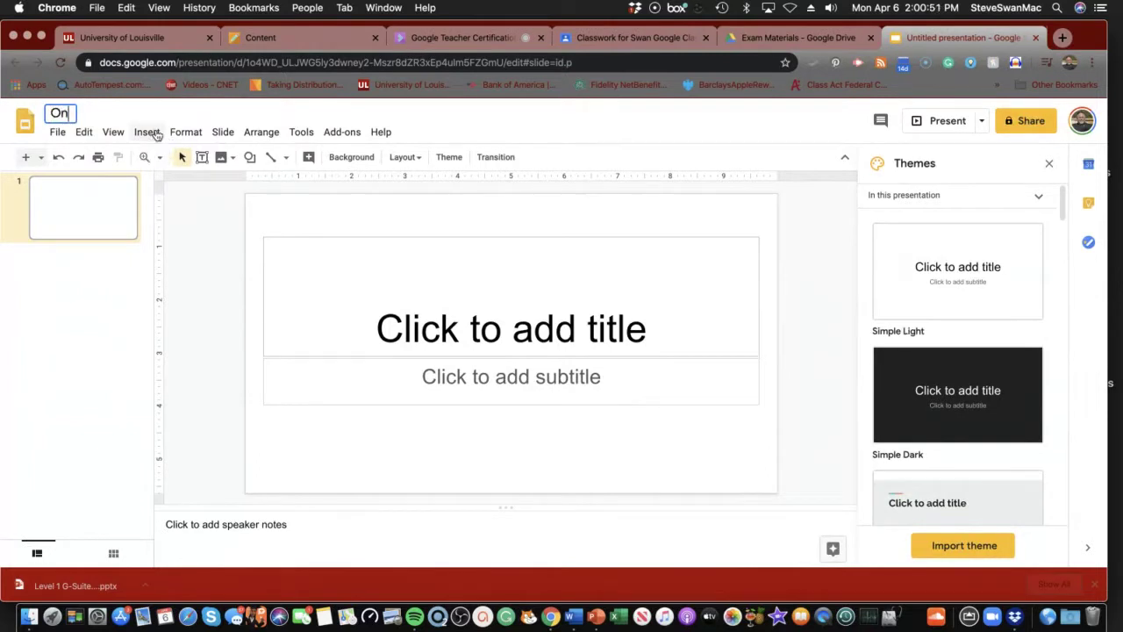
{"action": "type", "text": "ce upo"}
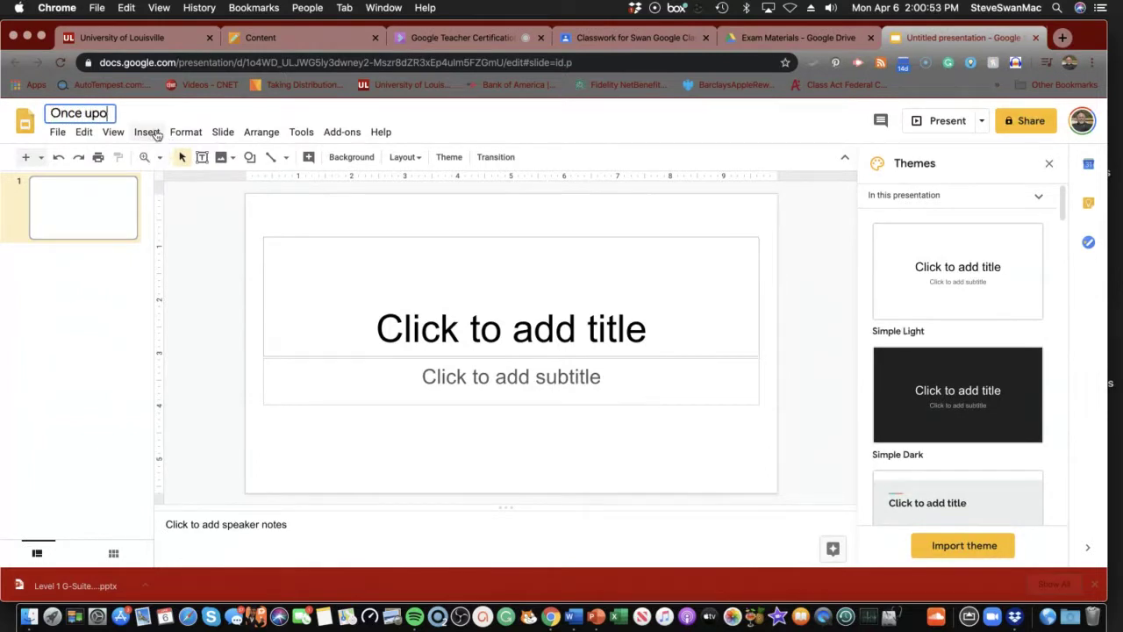
{"action": "type", "text": "n a Google"}
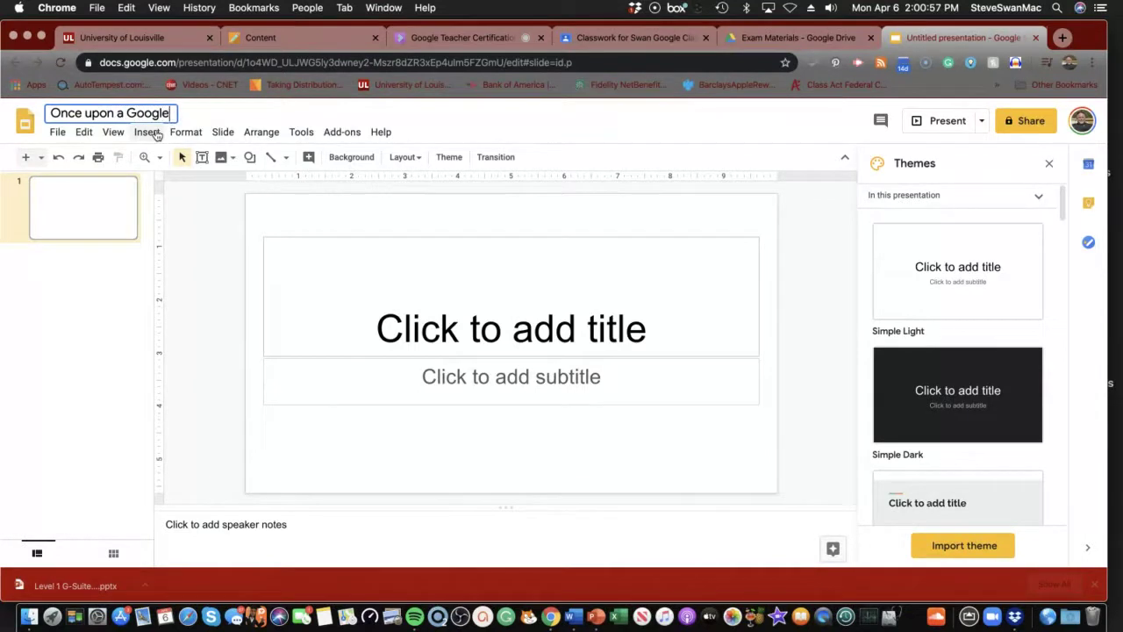
{"action": "key", "text": "Return"}
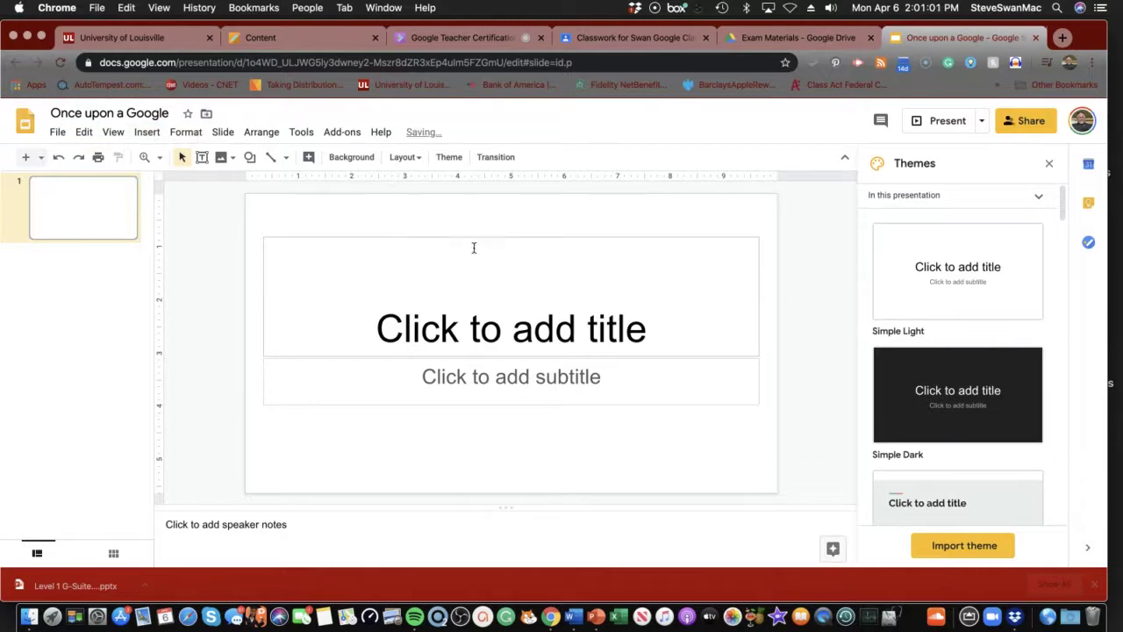
{"action": "left_click", "coordinate": [762, 39]}
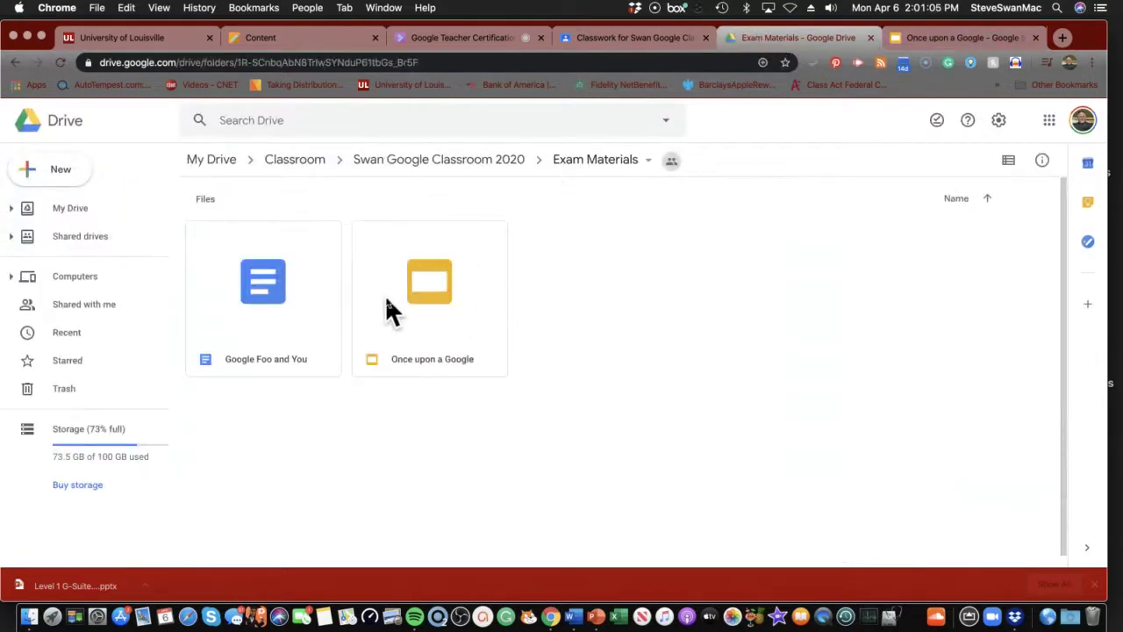
{"action": "left_click", "coordinate": [36, 173]}
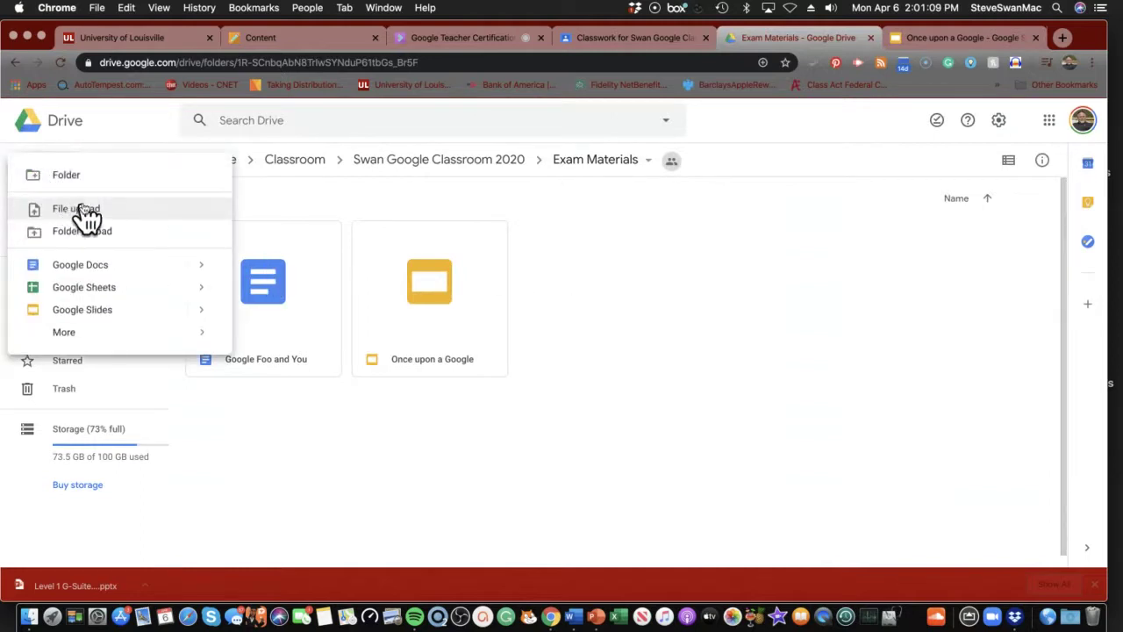
Create a new Google Sheets spreadsheet in Exam Materials with the folder's sharing permissions
{"action": "left_click", "coordinate": [102, 292]}
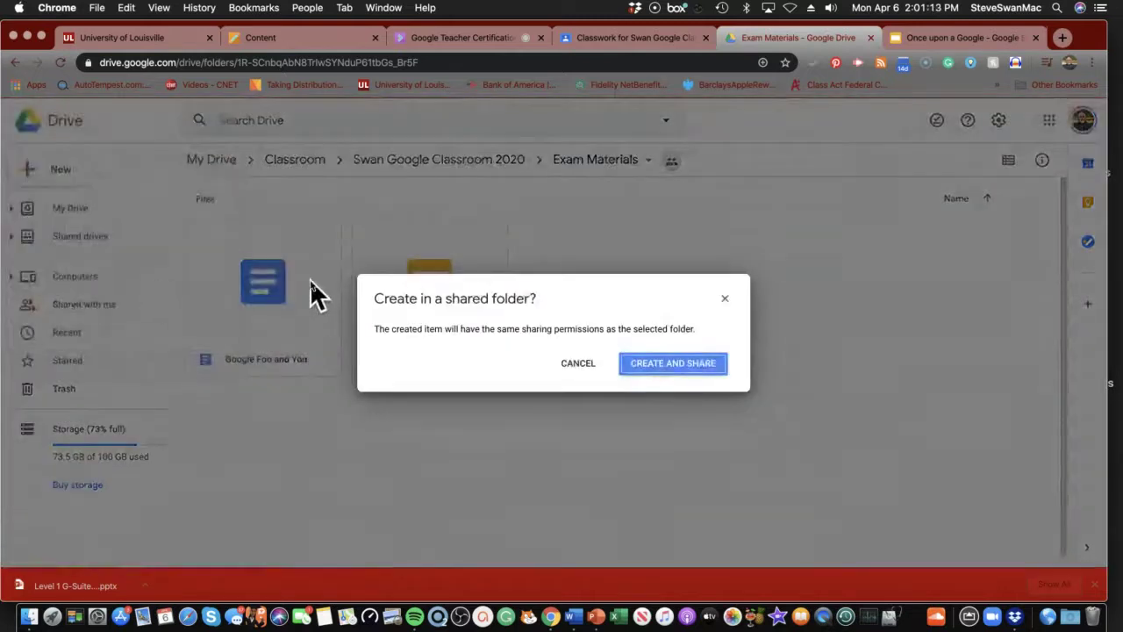
{"action": "left_click", "coordinate": [648, 369]}
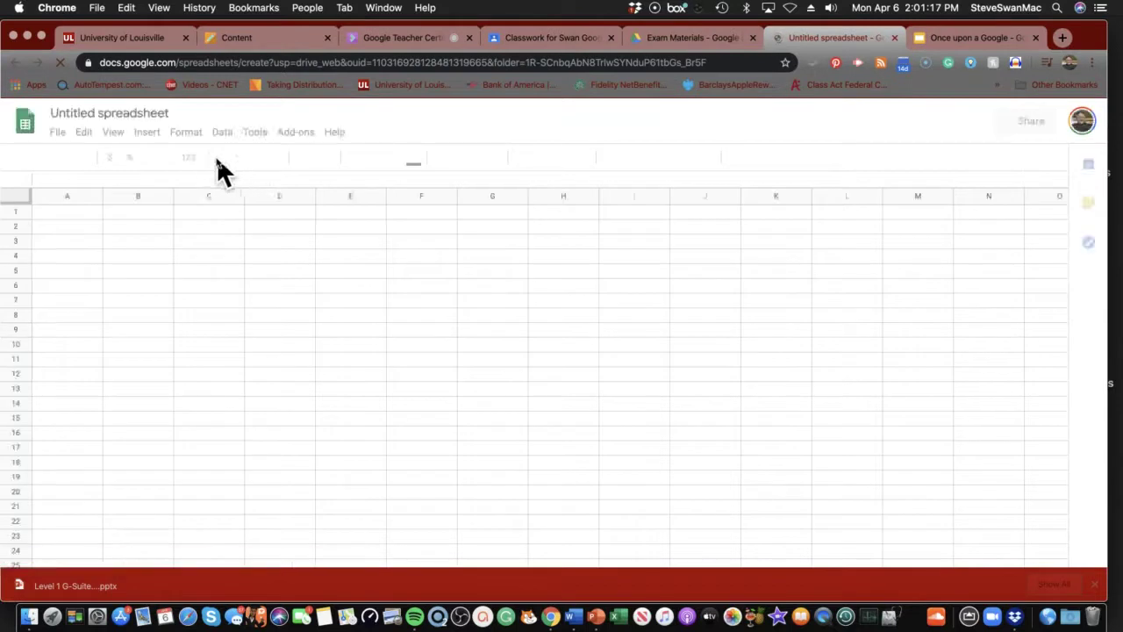
Check the instructions and title the spreadsheet 'Google these Numbers'
{"action": "left_click", "coordinate": [176, 115]}
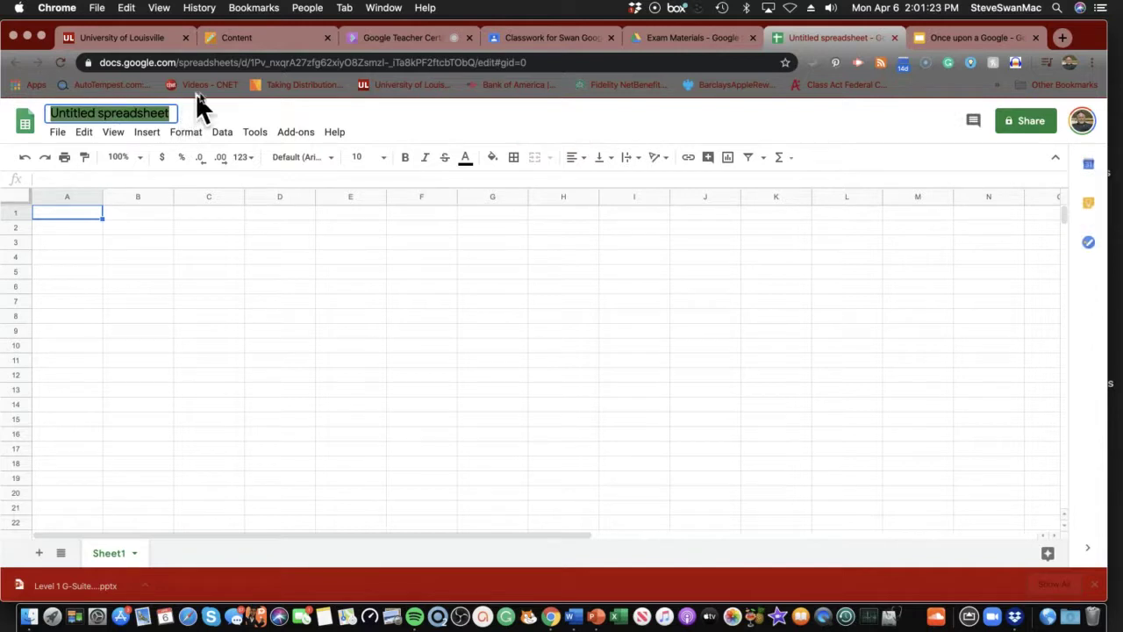
{"action": "left_click", "coordinate": [233, 42]}
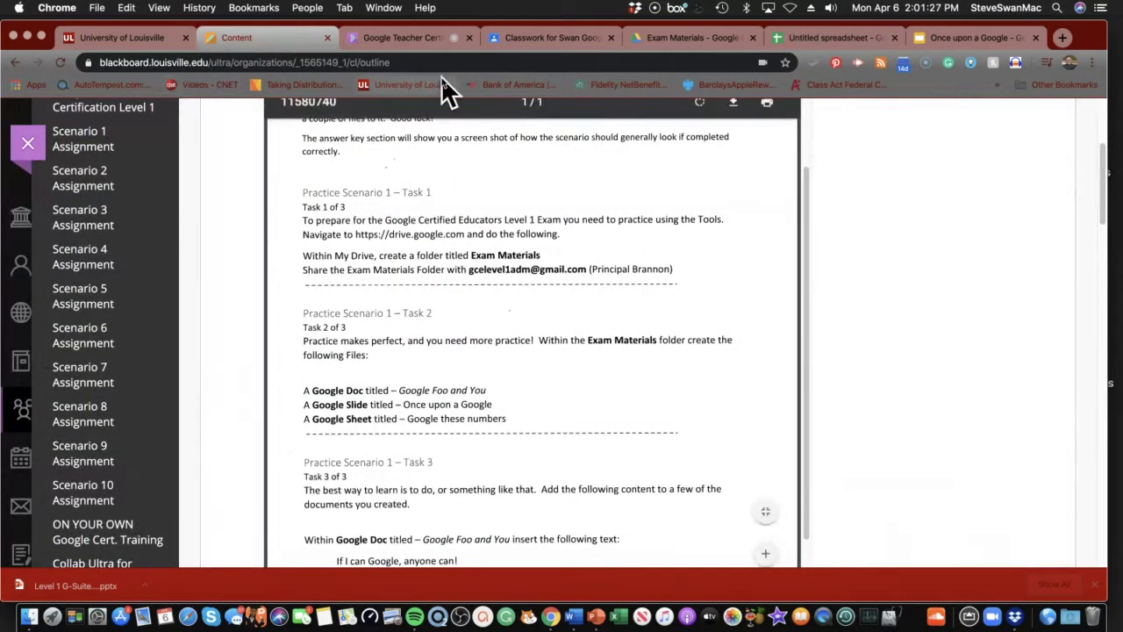
{"action": "left_click", "coordinate": [834, 42]}
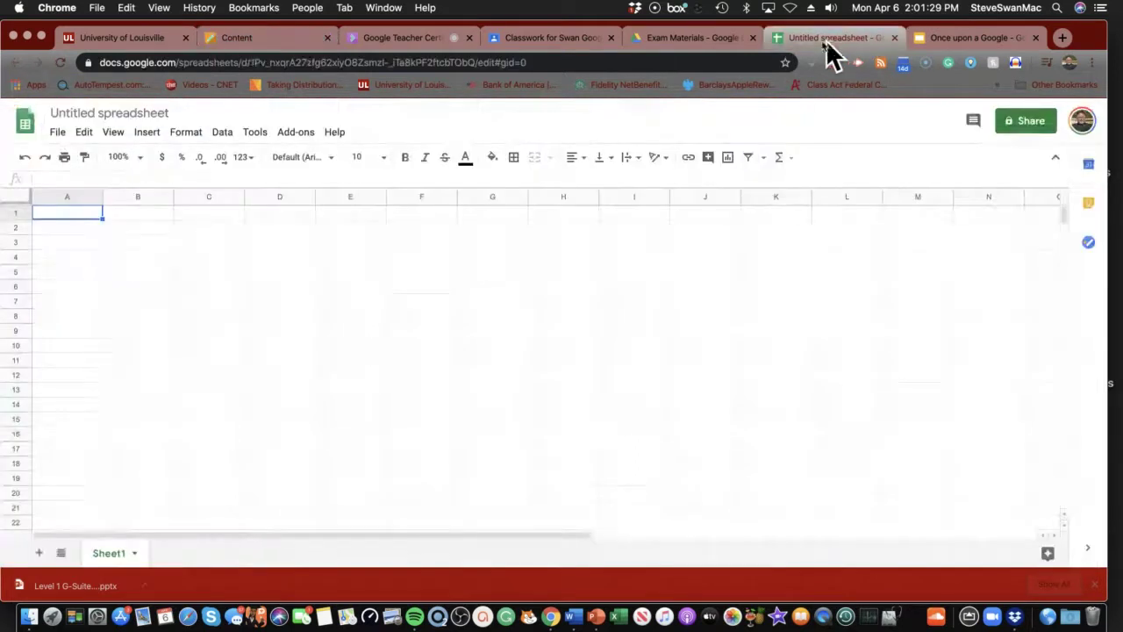
{"action": "left_click", "coordinate": [143, 113]}
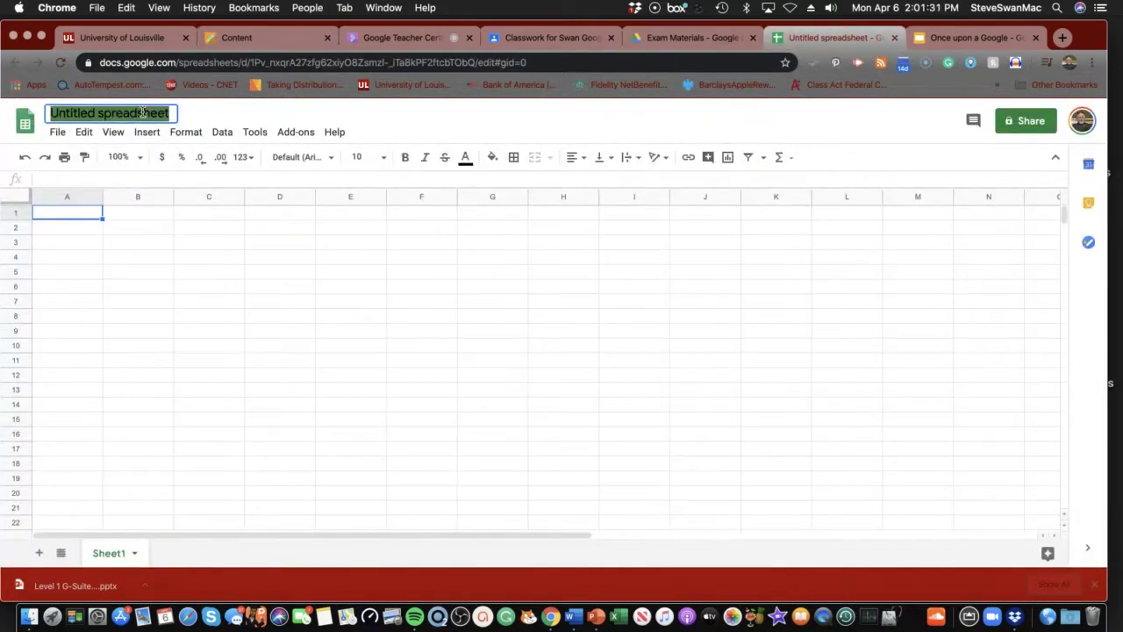
{"action": "type", "text": "Goo"}
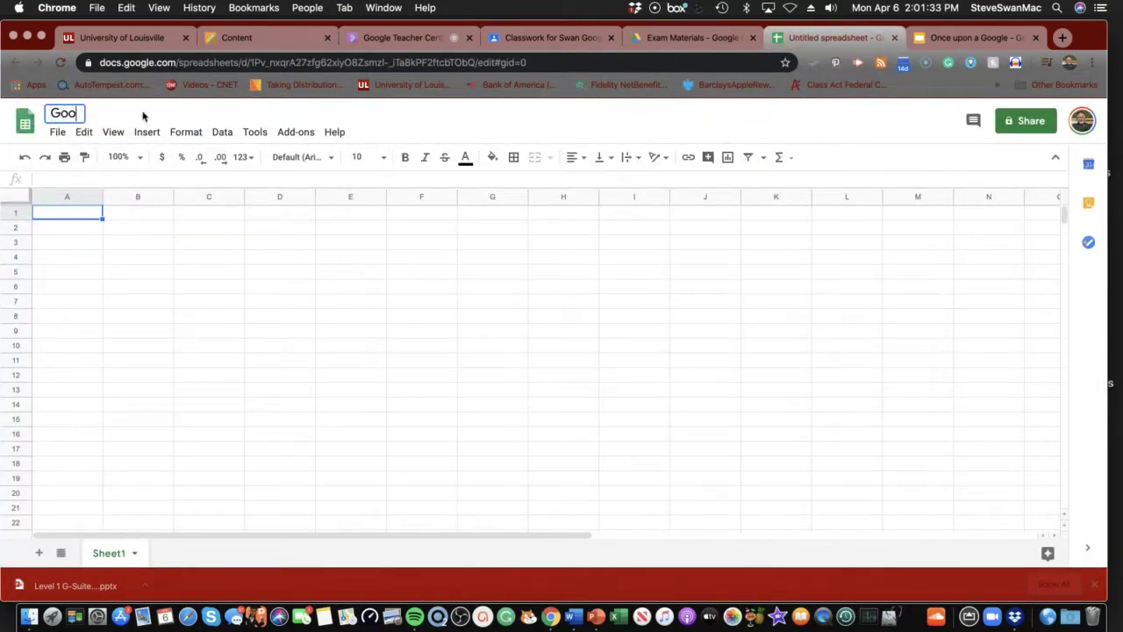
{"action": "type", "text": "gle these Nu"}
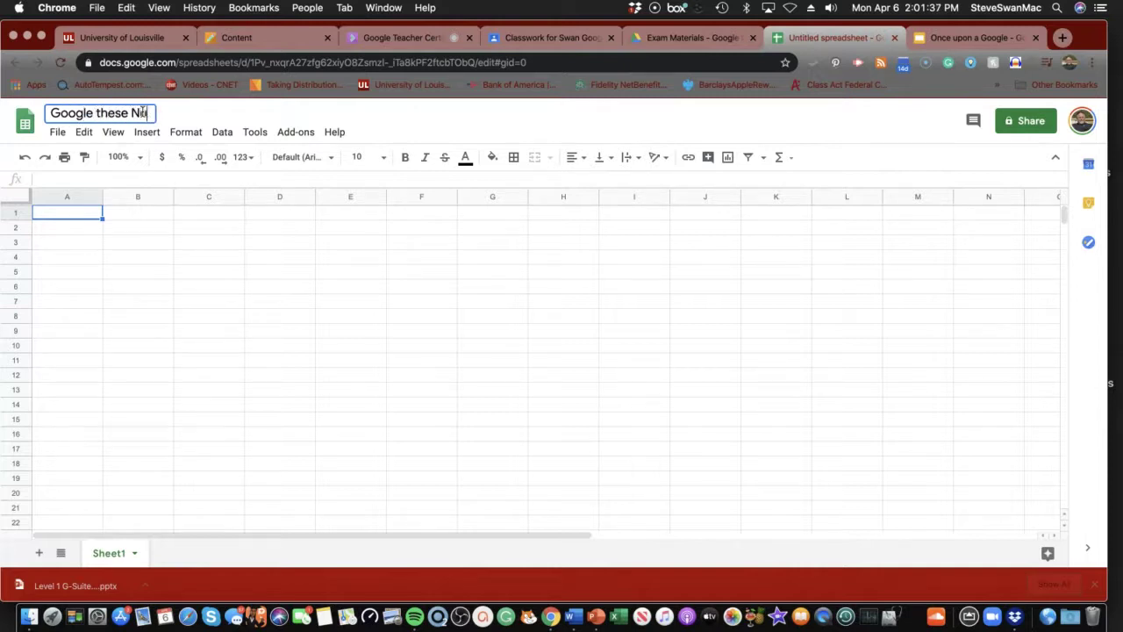
{"action": "type", "text": "mbers"}
{"action": "key", "text": "Return"}
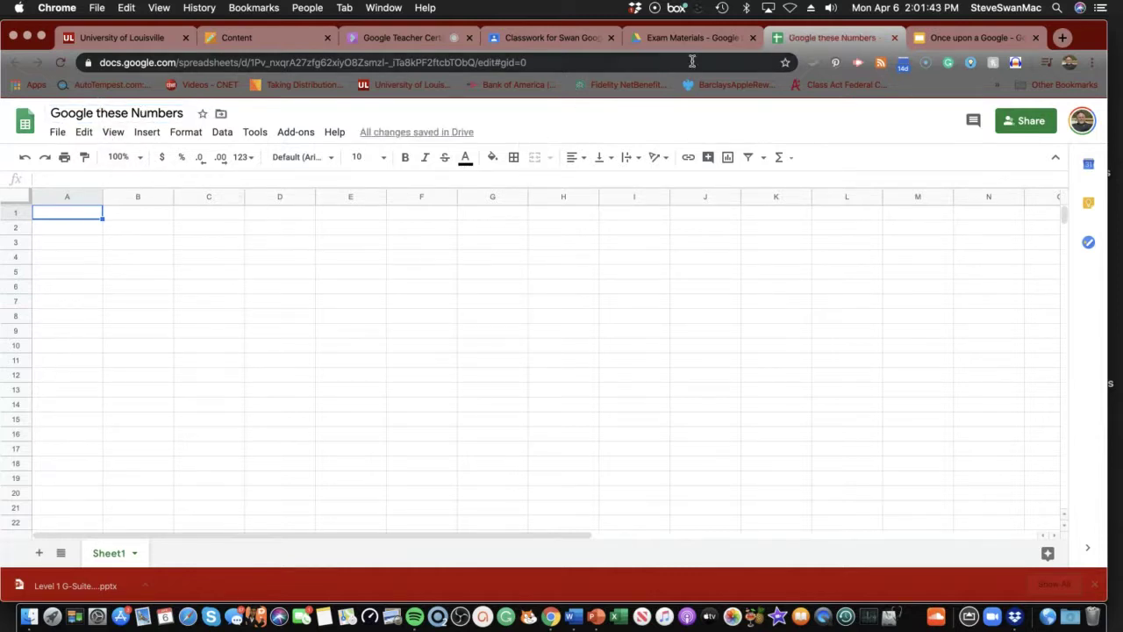
Close the Google these Numbers and Once upon a Google tabs to view the Exam Materials folder
{"action": "left_click", "coordinate": [893, 34]}
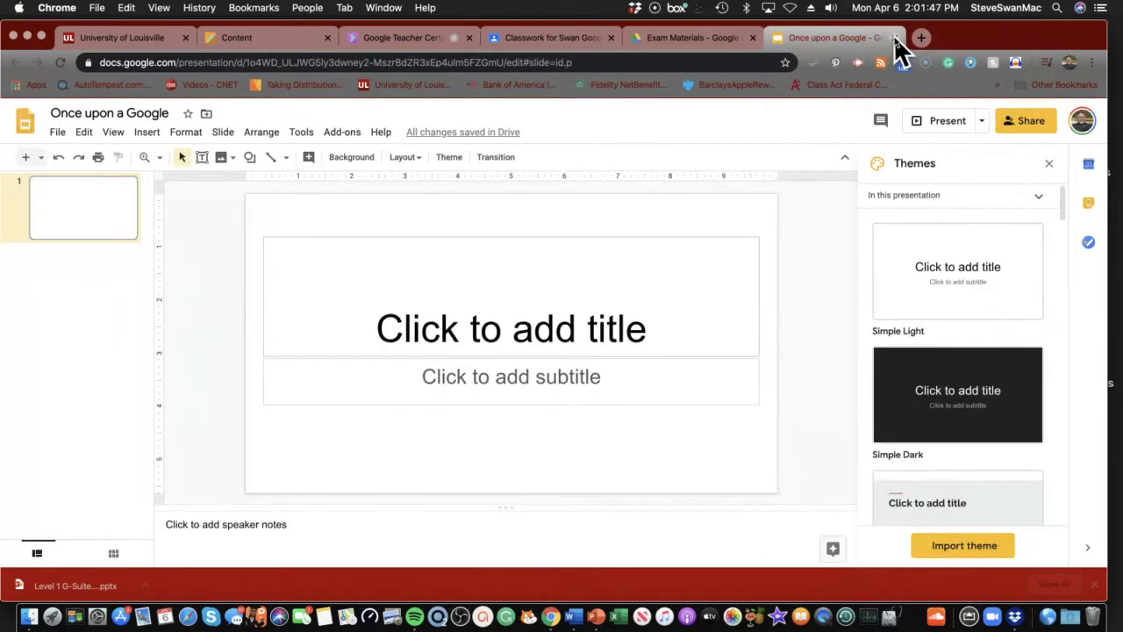
{"action": "left_click", "coordinate": [894, 37]}
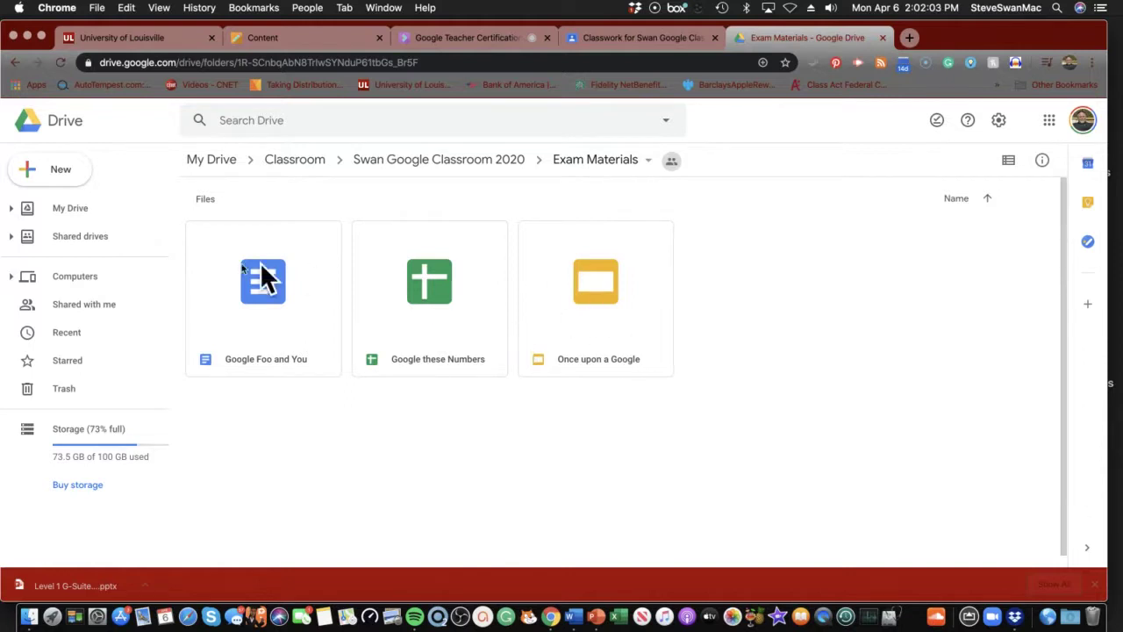
Read Practice Scenario 1 – Task 3 in the Blackboard PDF, then return to Exam Materials in Drive
{"action": "left_click", "coordinate": [283, 39]}
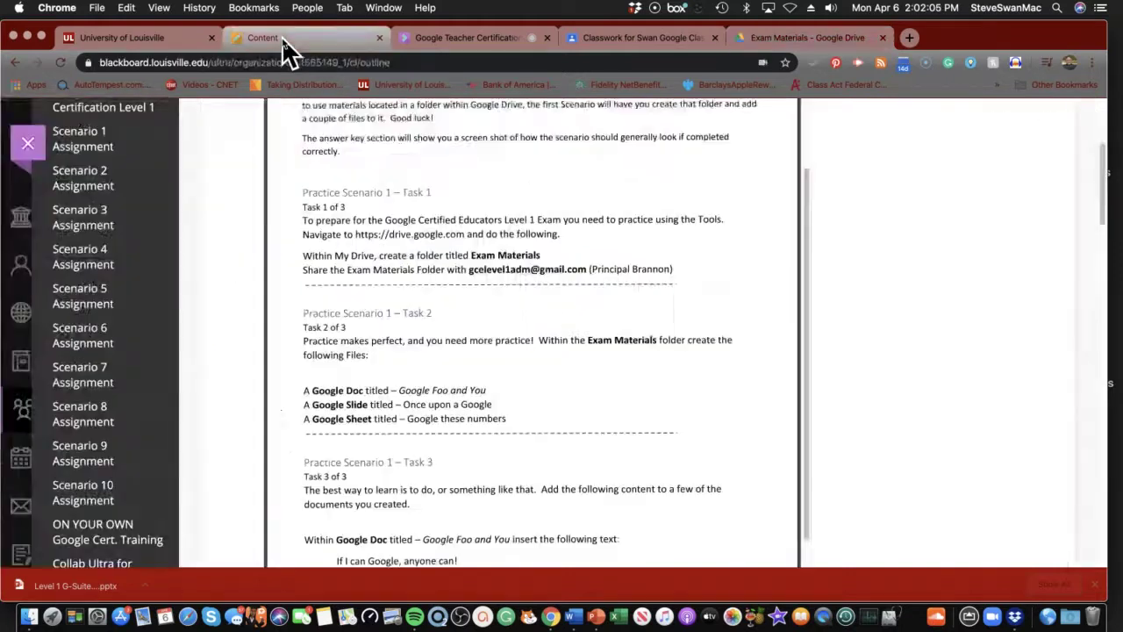
{"action": "scroll", "coordinate": [262, 392], "scroll_direction": "down", "scroll_amount": 5}
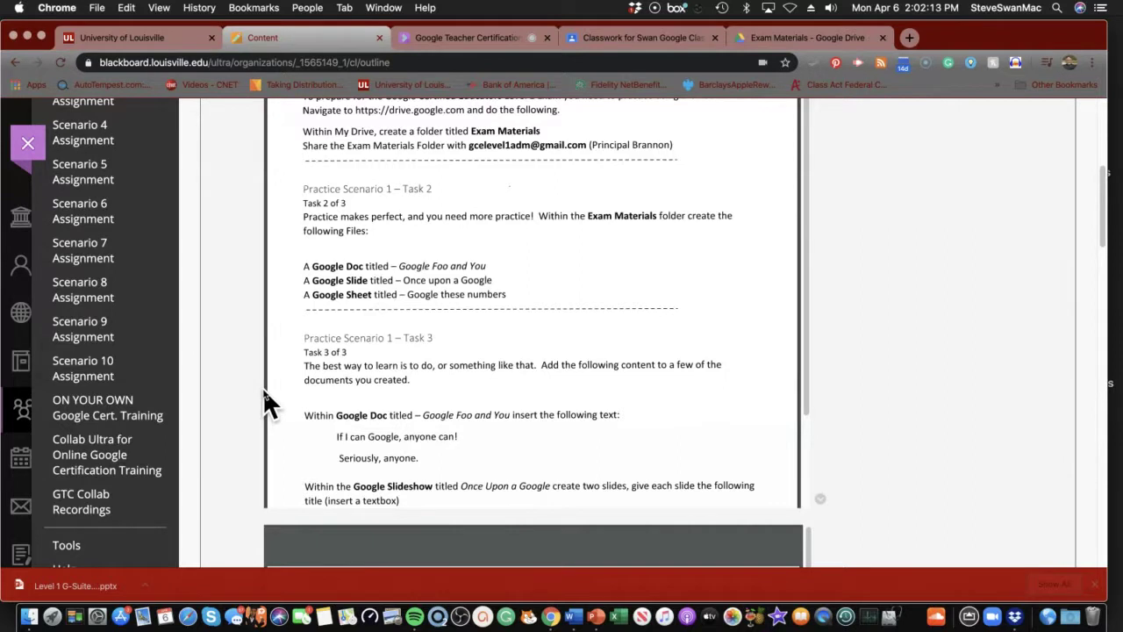
{"action": "scroll", "coordinate": [268, 404], "scroll_direction": "down", "scroll_amount": 6}
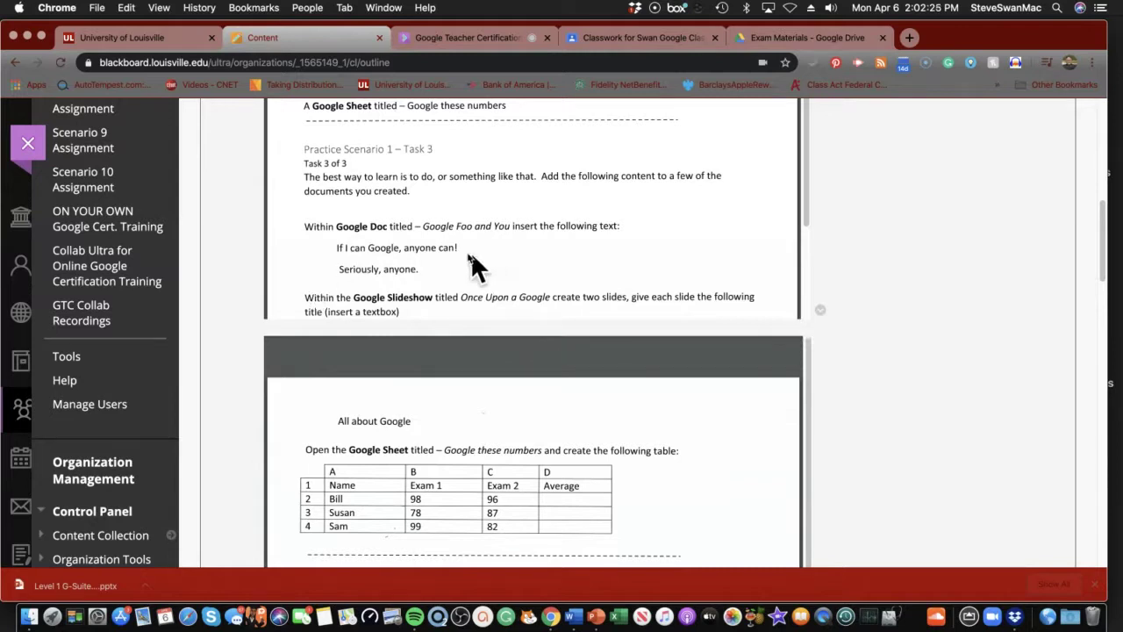
{"action": "scroll", "coordinate": [422, 263], "scroll_direction": "up", "scroll_amount": 1}
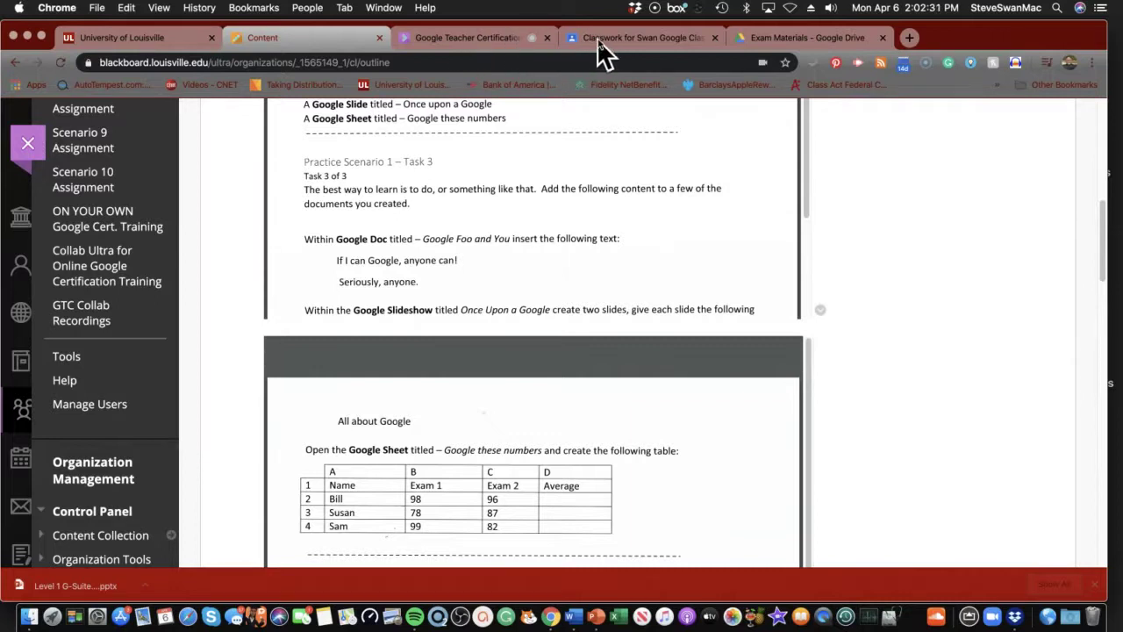
{"action": "left_click", "coordinate": [771, 42]}
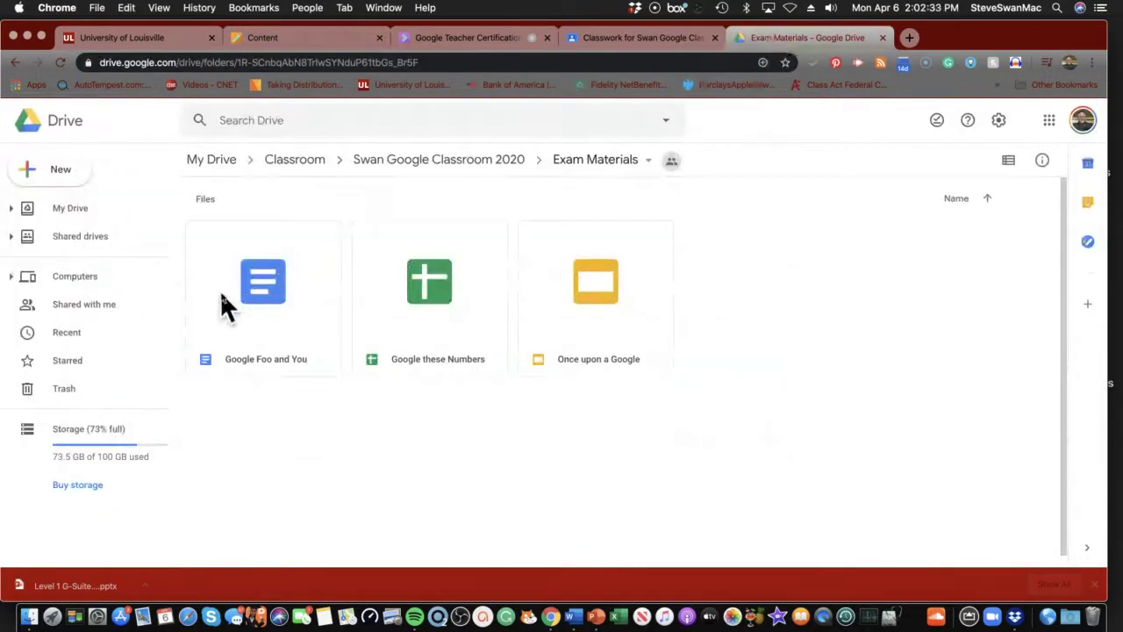
Open Google Foo and You and type 'If i can Google, anyone can!' and 'Seriously anyone!' on two lines
{"action": "double_click", "coordinate": [265, 279]}
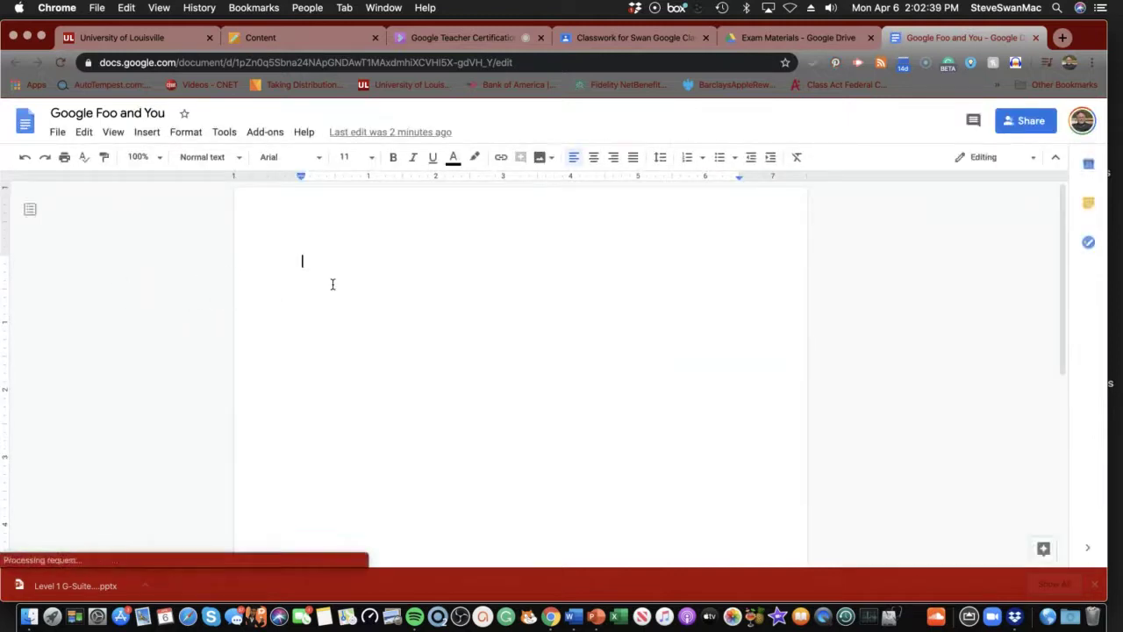
{"action": "type", "text": "If i c"}
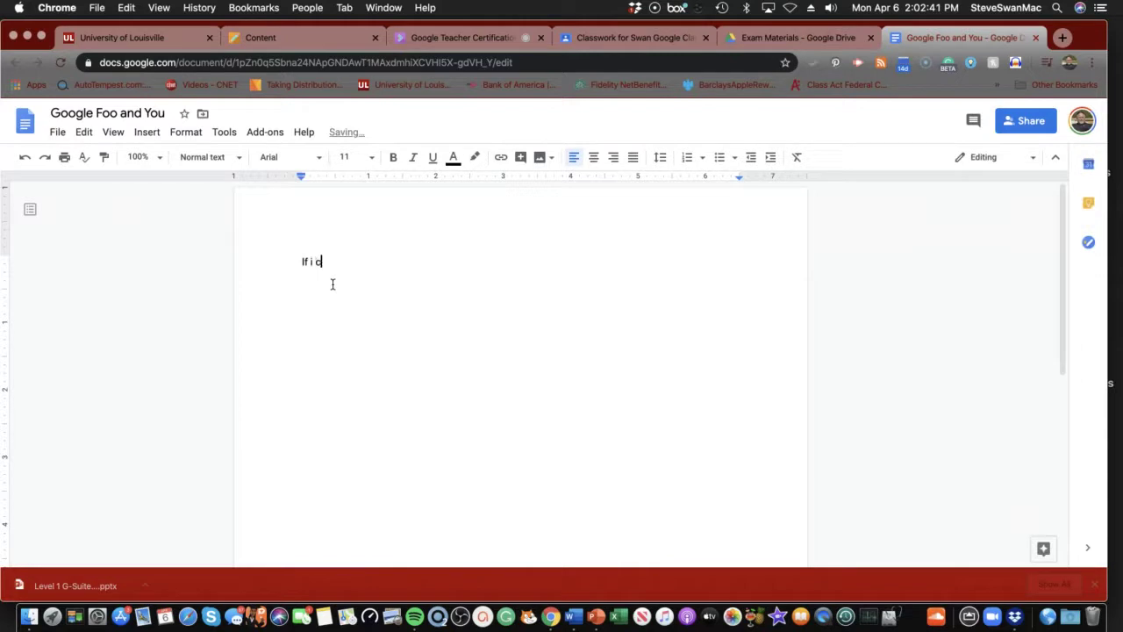
{"action": "type", "text": "an Google, anyone can!"}
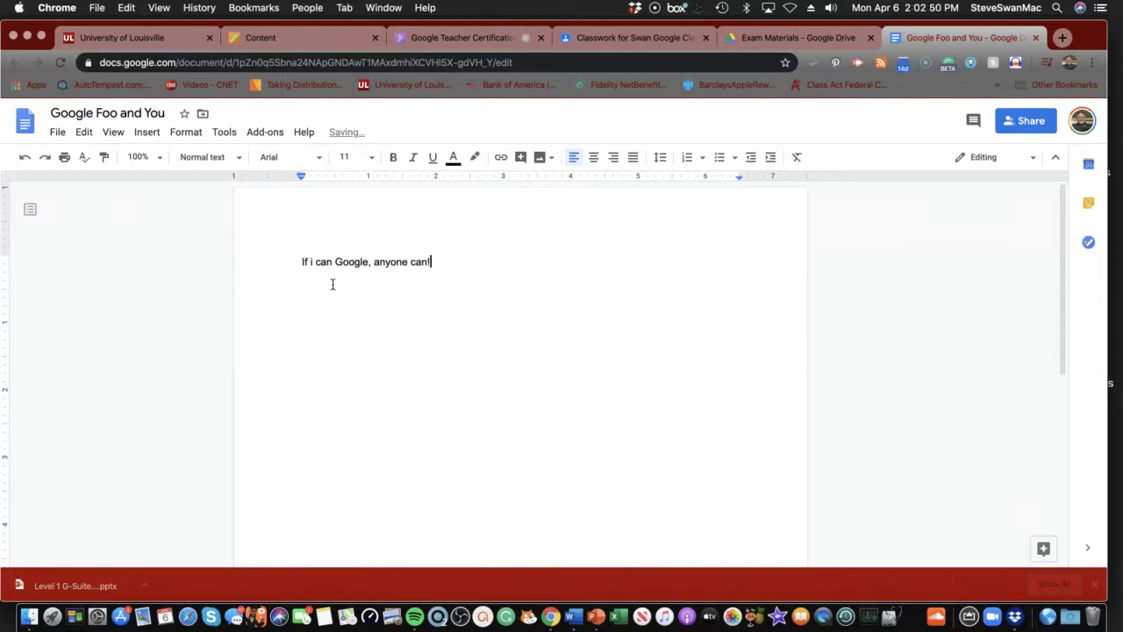
{"action": "key", "text": "Return"}
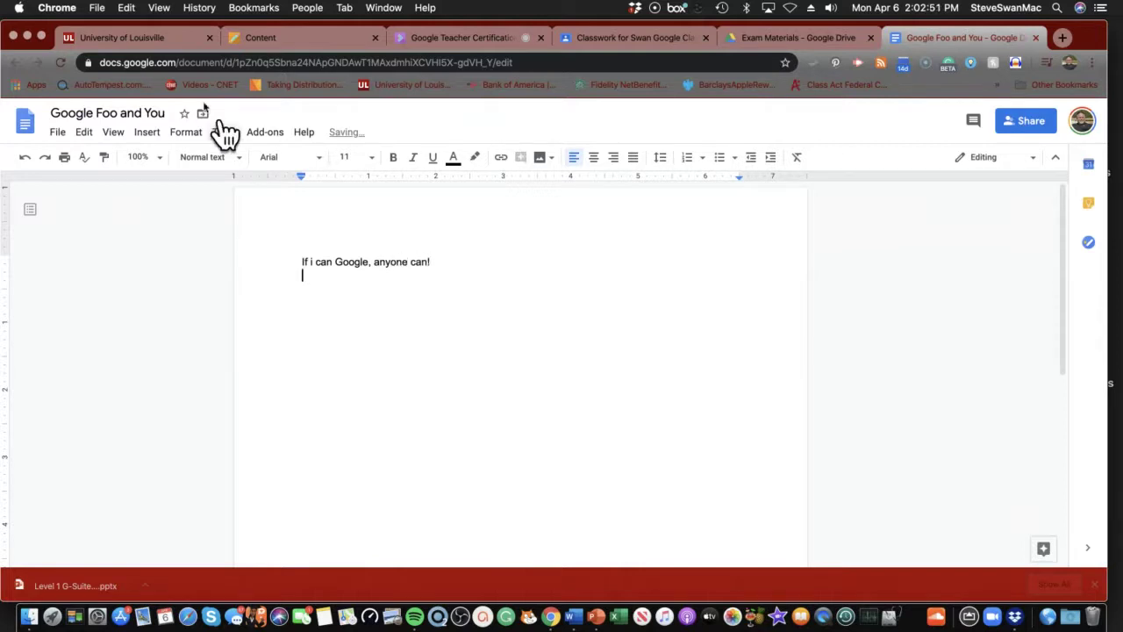
{"action": "left_click", "coordinate": [236, 41]}
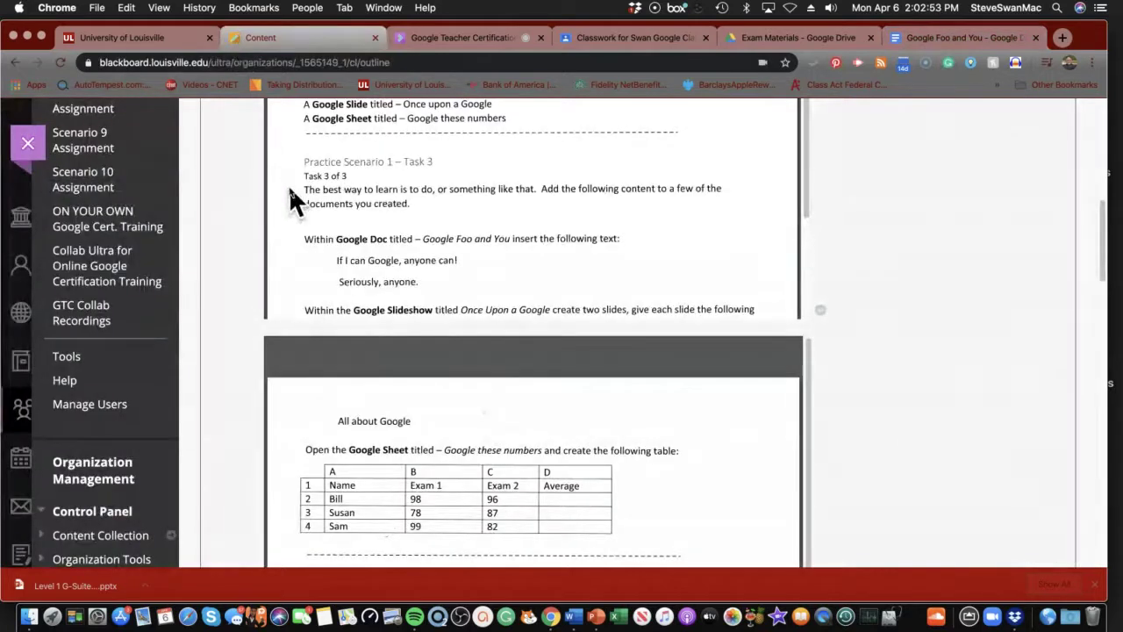
{"action": "left_click", "coordinate": [911, 40]}
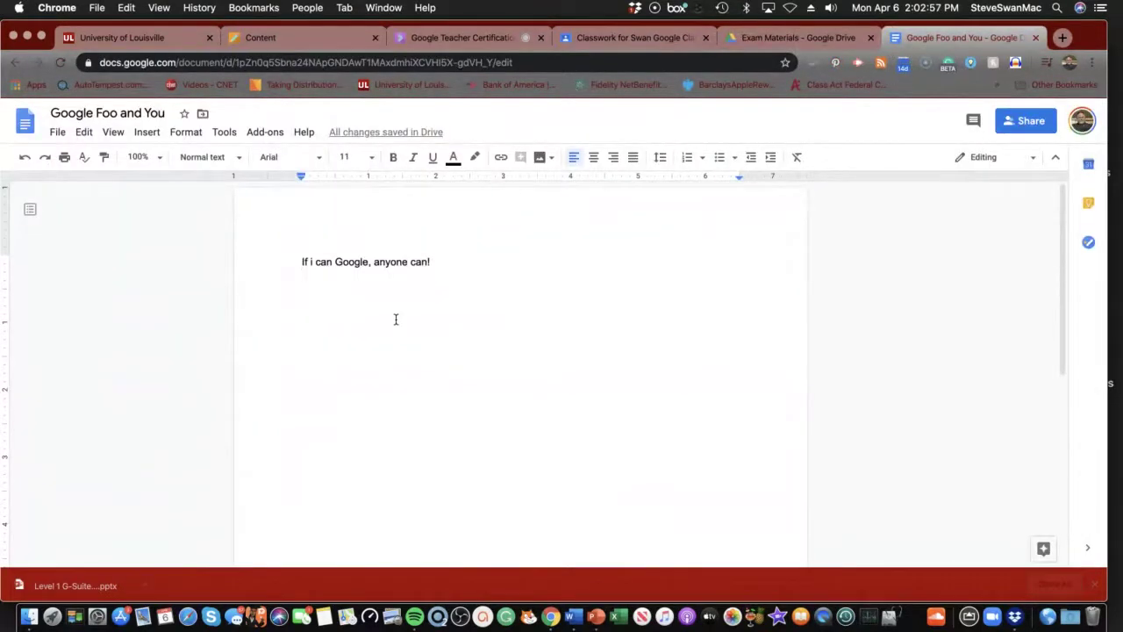
{"action": "type", "text": "Seriou"}
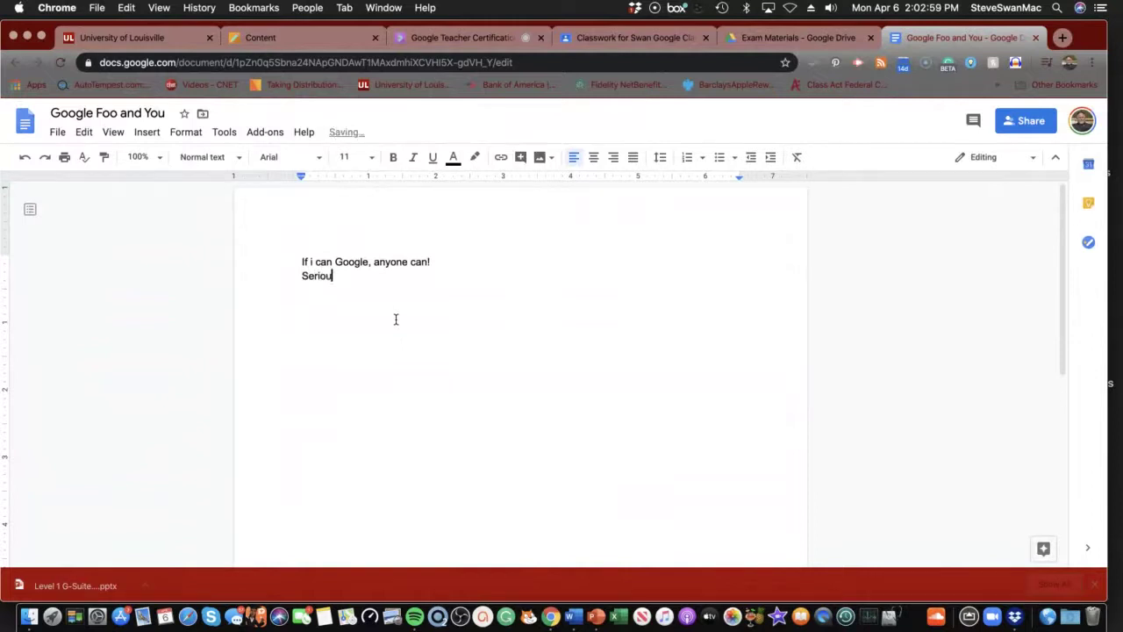
{"action": "type", "text": "sly anyone!"}
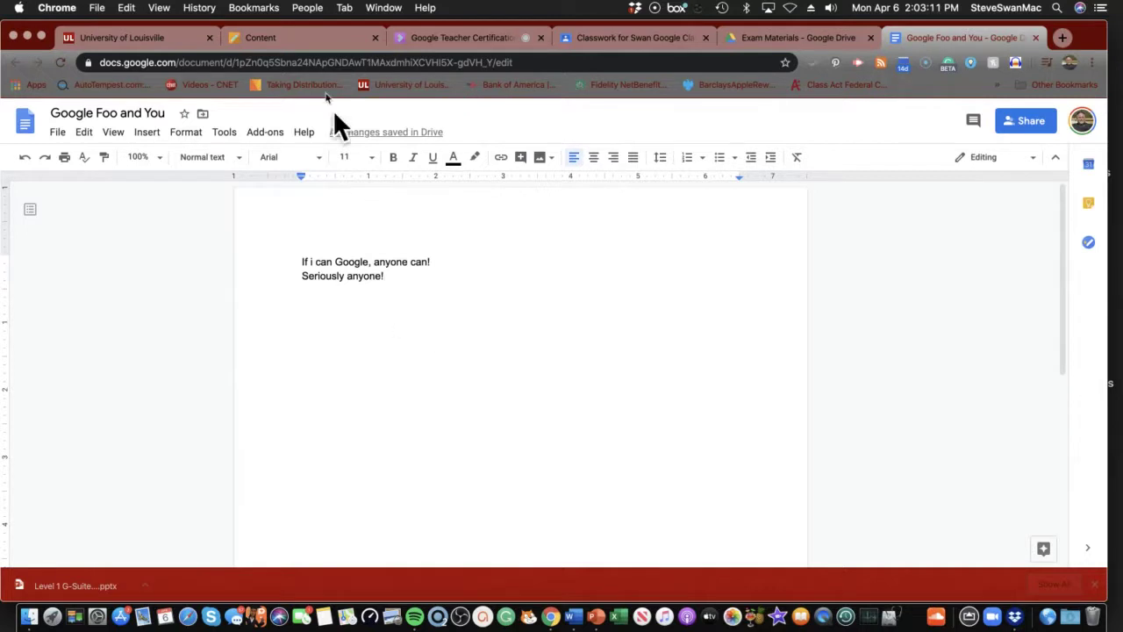
{"action": "left_click", "coordinate": [299, 37]}
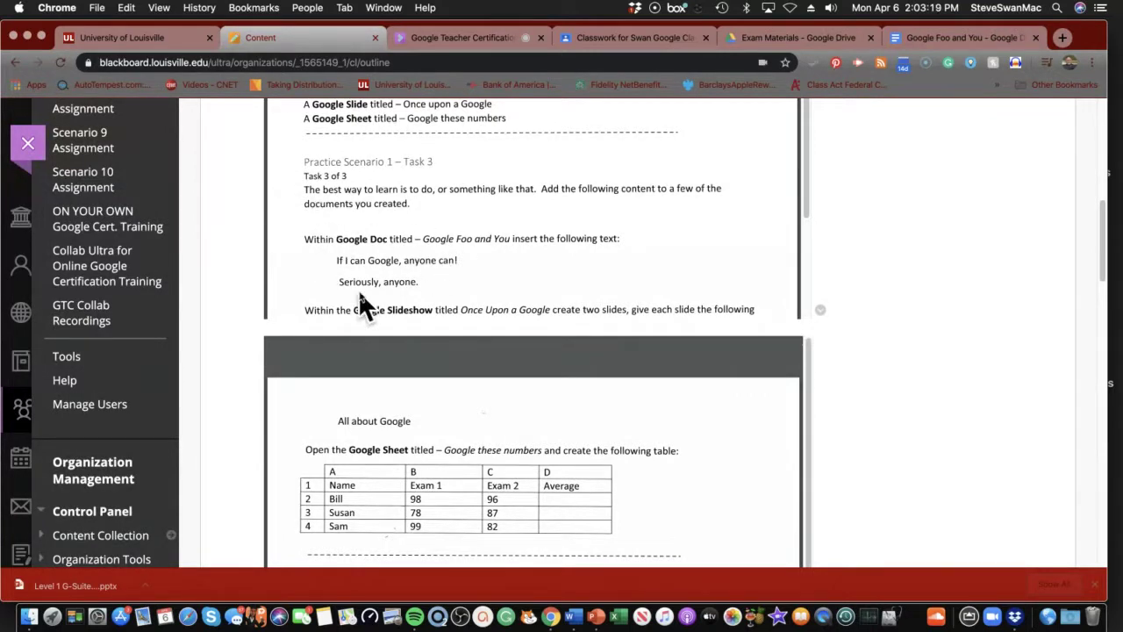
Scroll the Blackboard PDF to the Slideshow task, then close the Google Foo and You document
{"action": "left_click", "coordinate": [922, 35]}
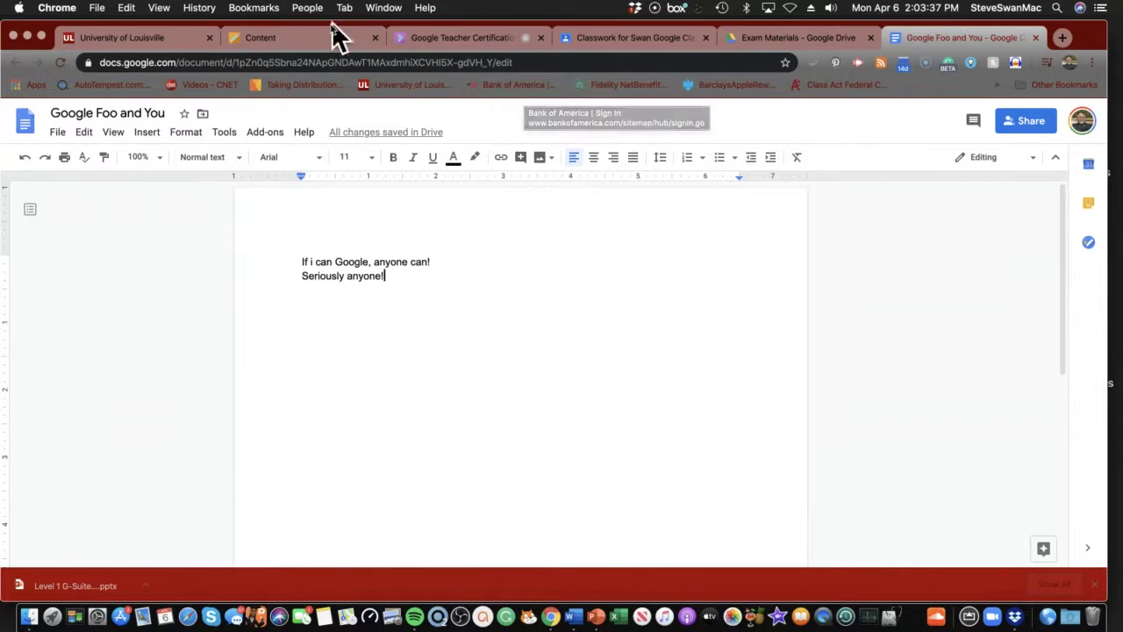
{"action": "left_click", "coordinate": [314, 44]}
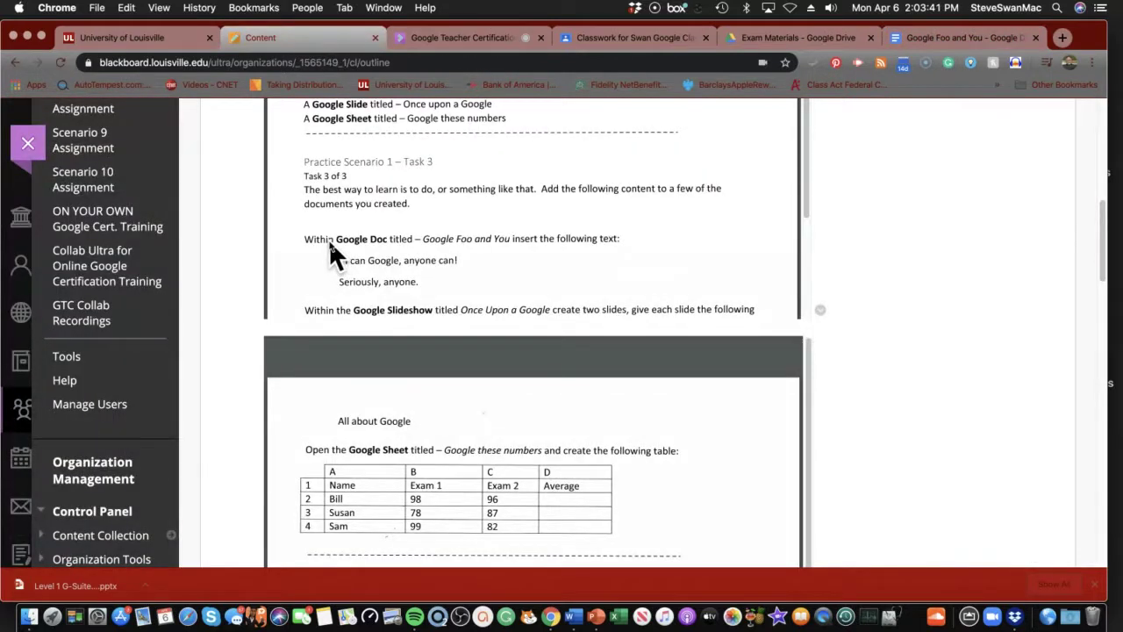
{"action": "scroll", "coordinate": [330, 237], "scroll_direction": "down", "scroll_amount": 3}
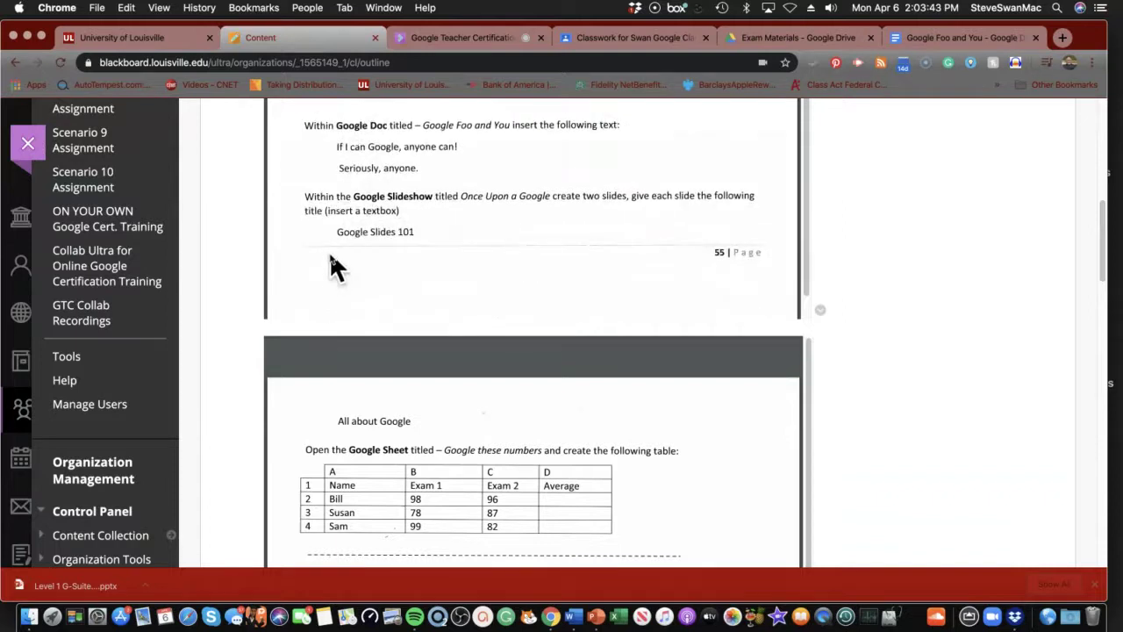
{"action": "scroll", "coordinate": [334, 268], "scroll_direction": "down", "scroll_amount": 1}
{"action": "scroll", "coordinate": [338, 230], "scroll_direction": "down", "scroll_amount": 1}
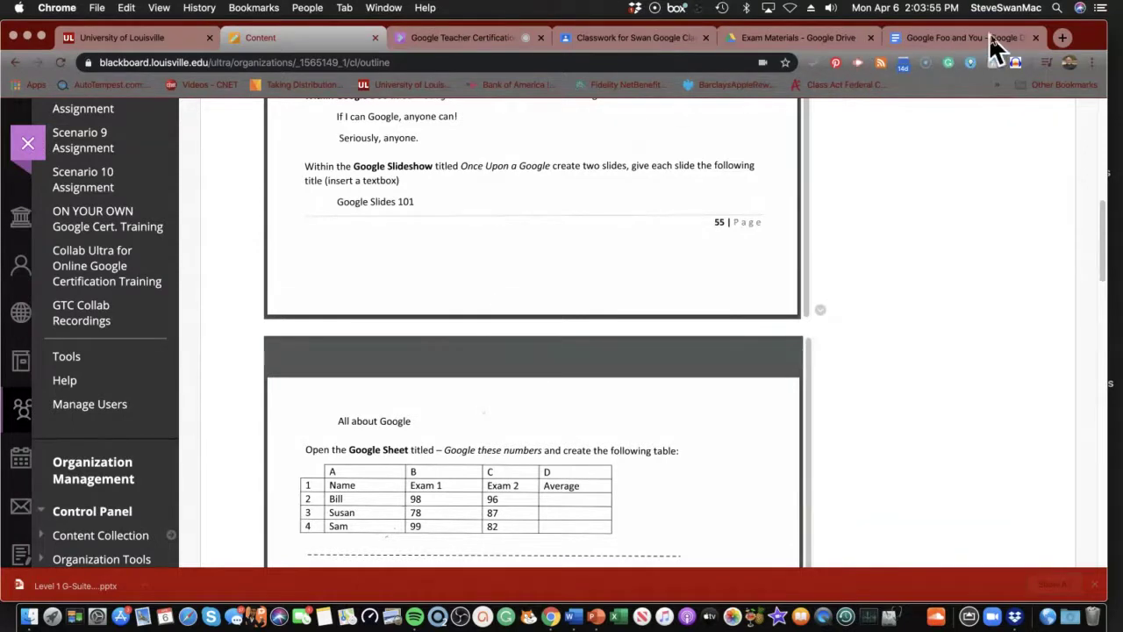
{"action": "left_click", "coordinate": [1036, 38]}
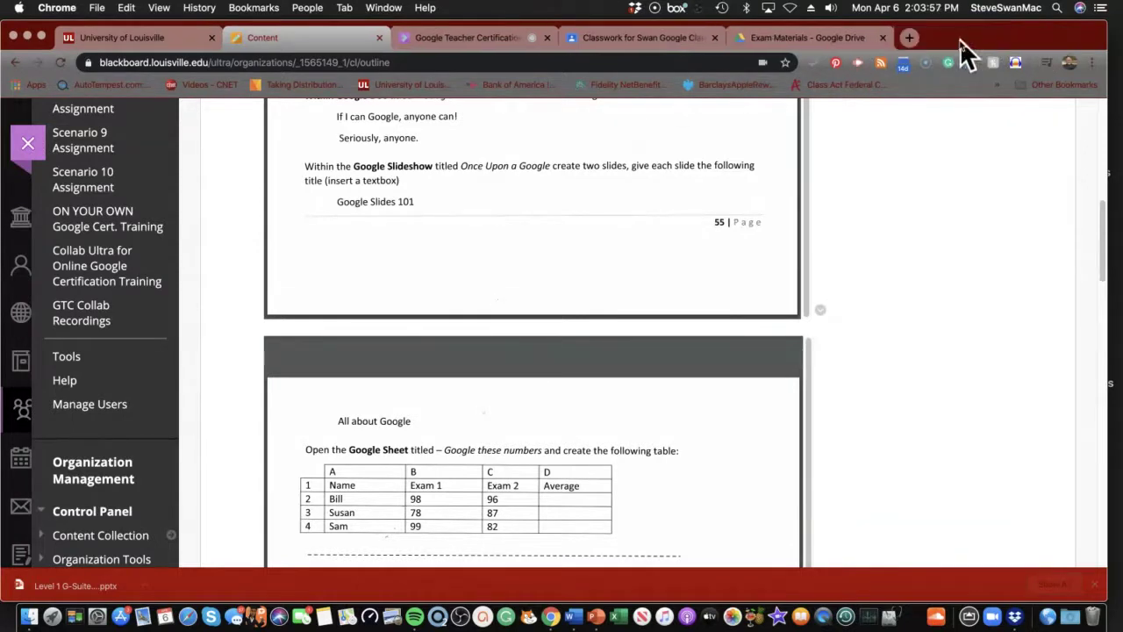
Return to the Exam Materials folder tab and open the 'Once upon a Google' slides file
{"action": "left_click", "coordinate": [836, 36]}
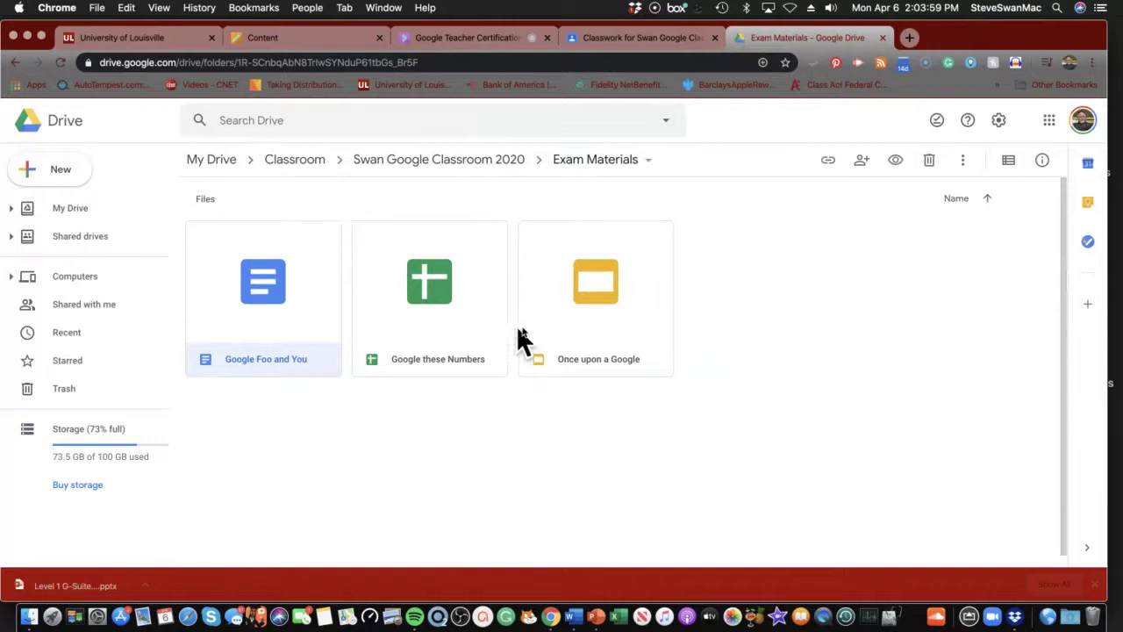
{"action": "left_click", "coordinate": [590, 288]}
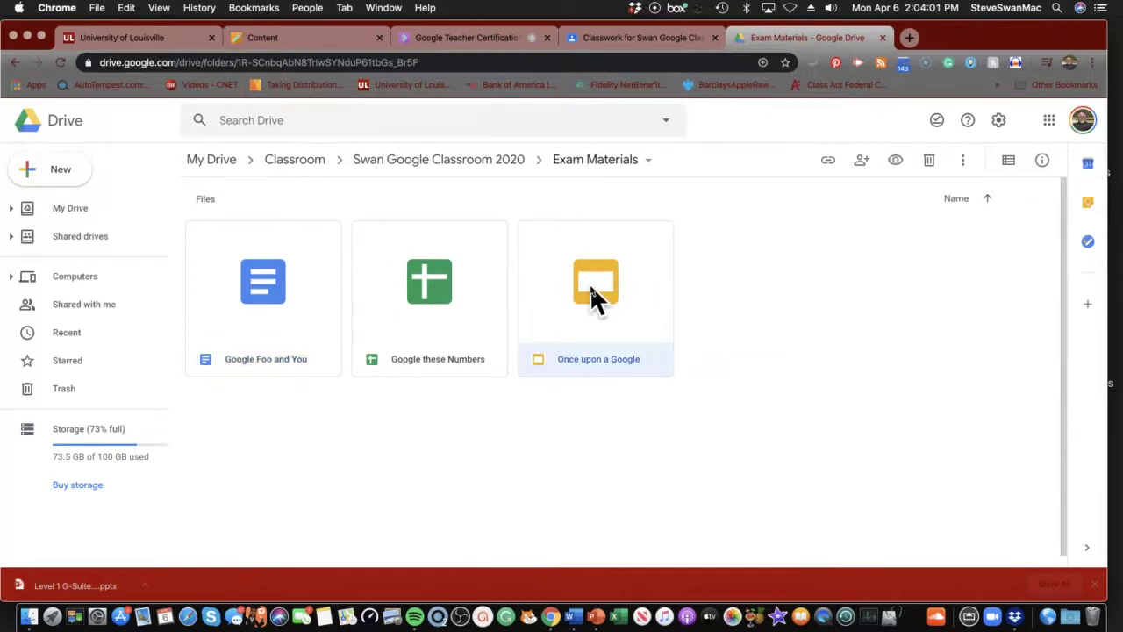
{"action": "double_click", "coordinate": [591, 289]}
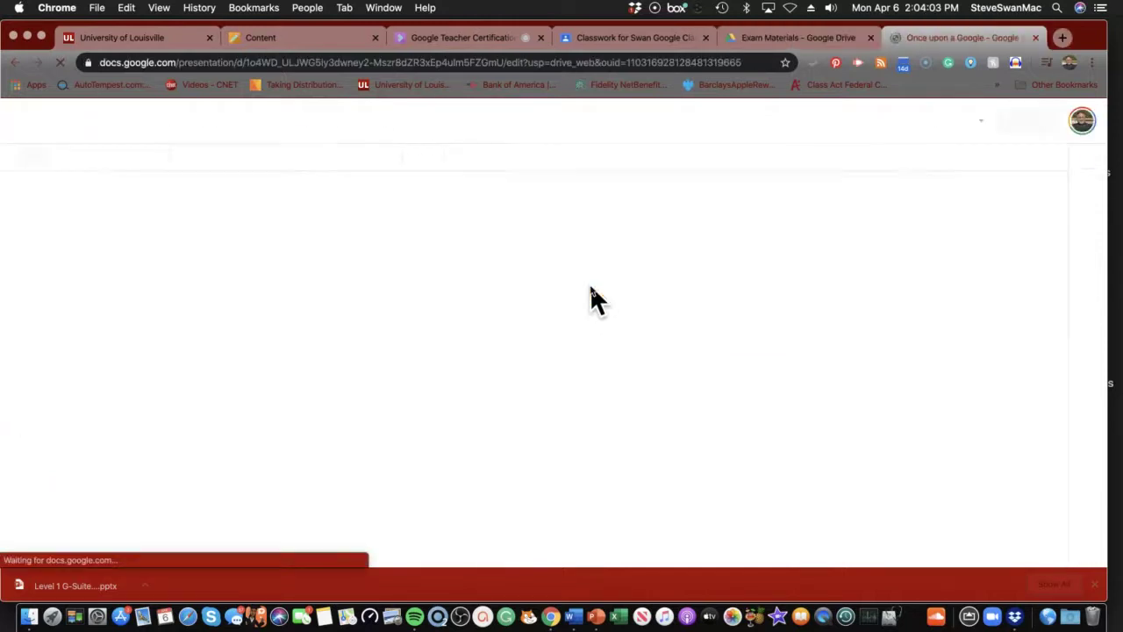
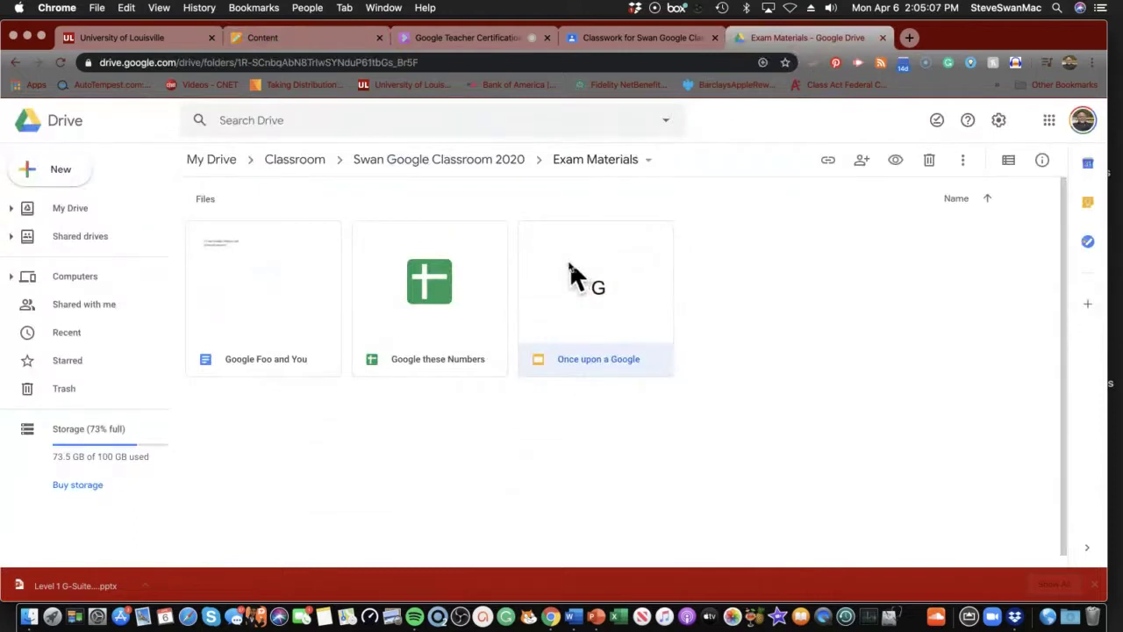
Open Google these Numbers and enter headers Name, Exam 1, Exam 2, Average in A1:D1
{"action": "double_click", "coordinate": [419, 276]}
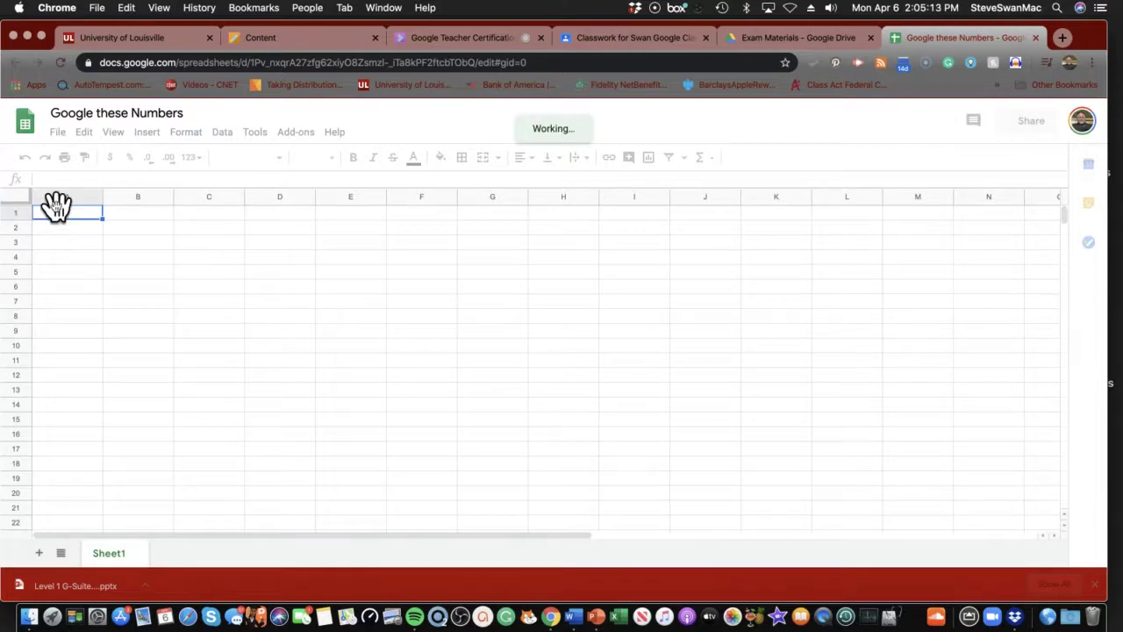
{"action": "type", "text": "Name"}
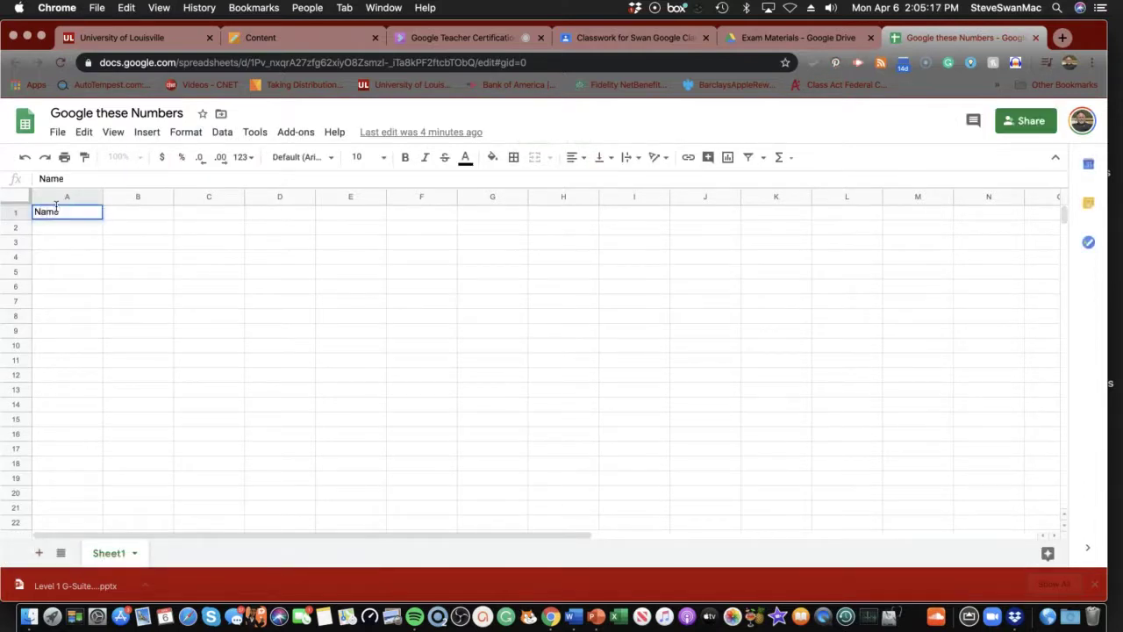
{"action": "key", "text": "Tab"}
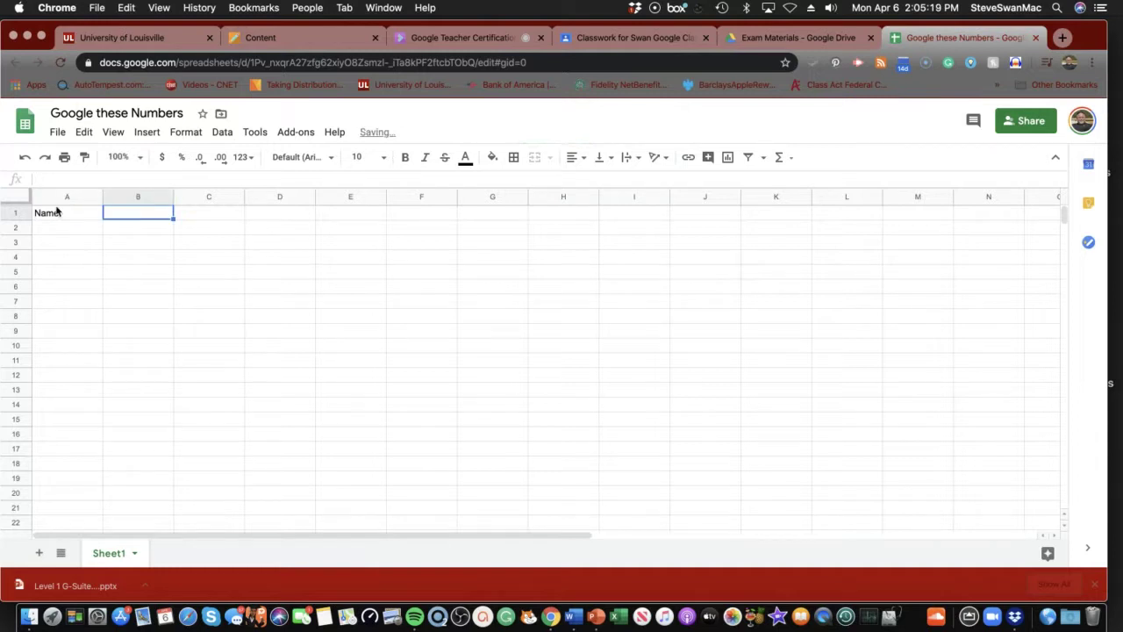
{"action": "type", "text": "Exam "}
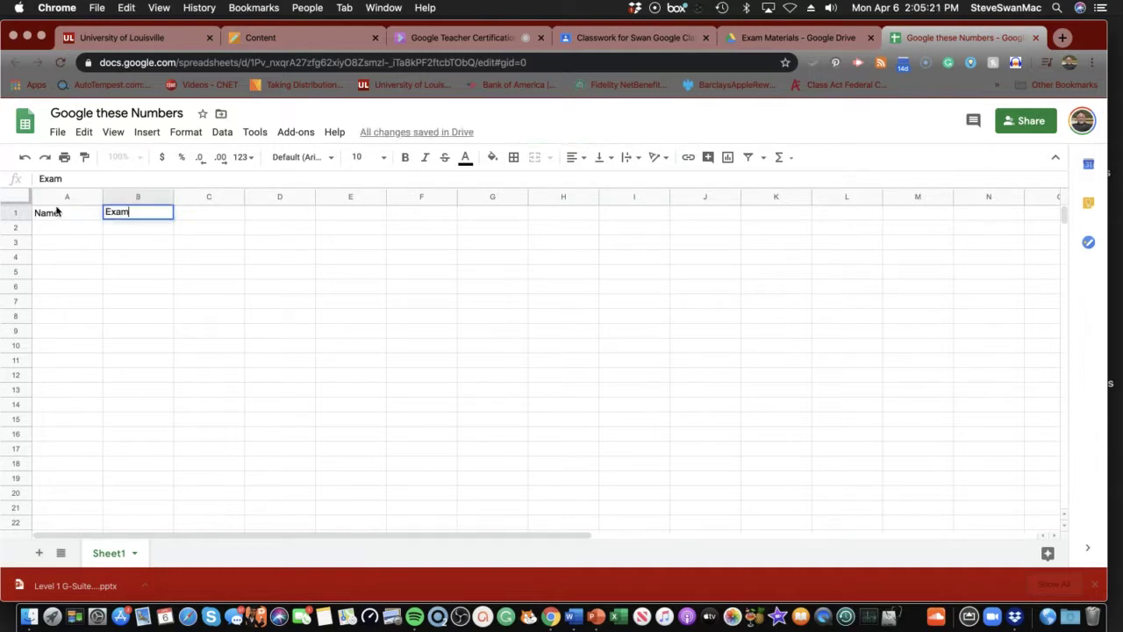
{"action": "type", "text": "1"}
{"action": "key", "text": "Tab"}
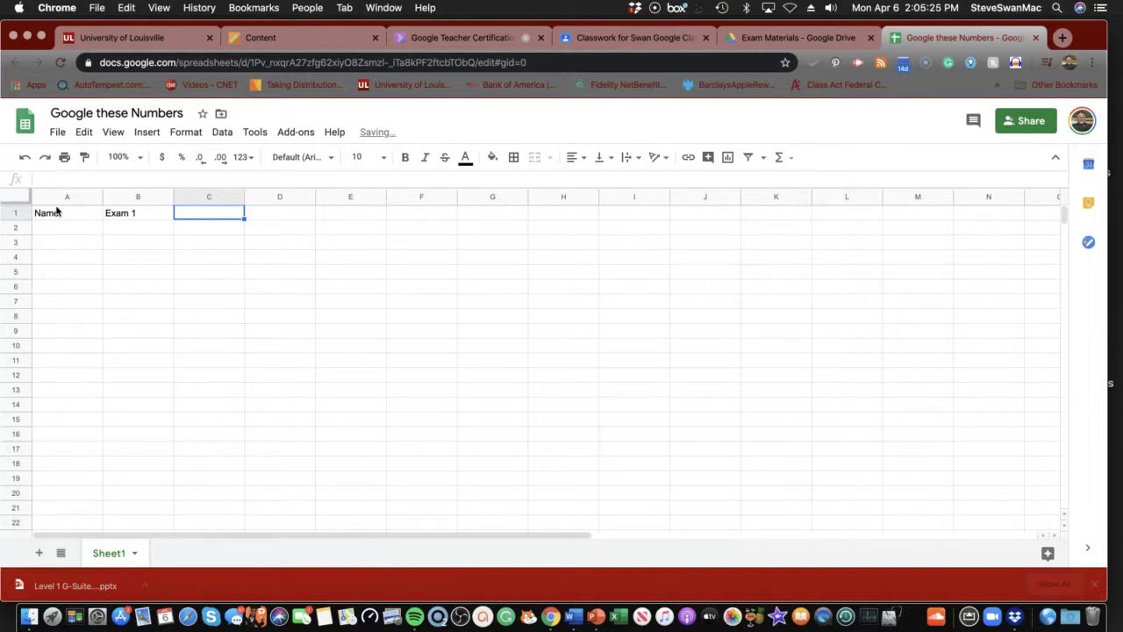
{"action": "type", "text": "Exam 2"}
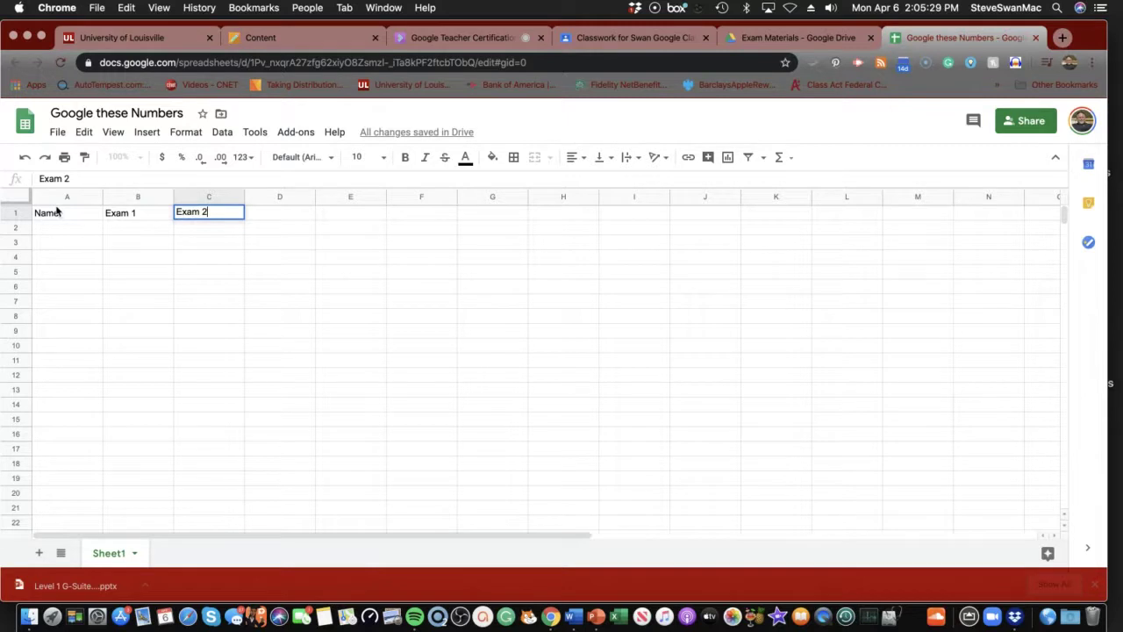
{"action": "key", "text": "Tab"}
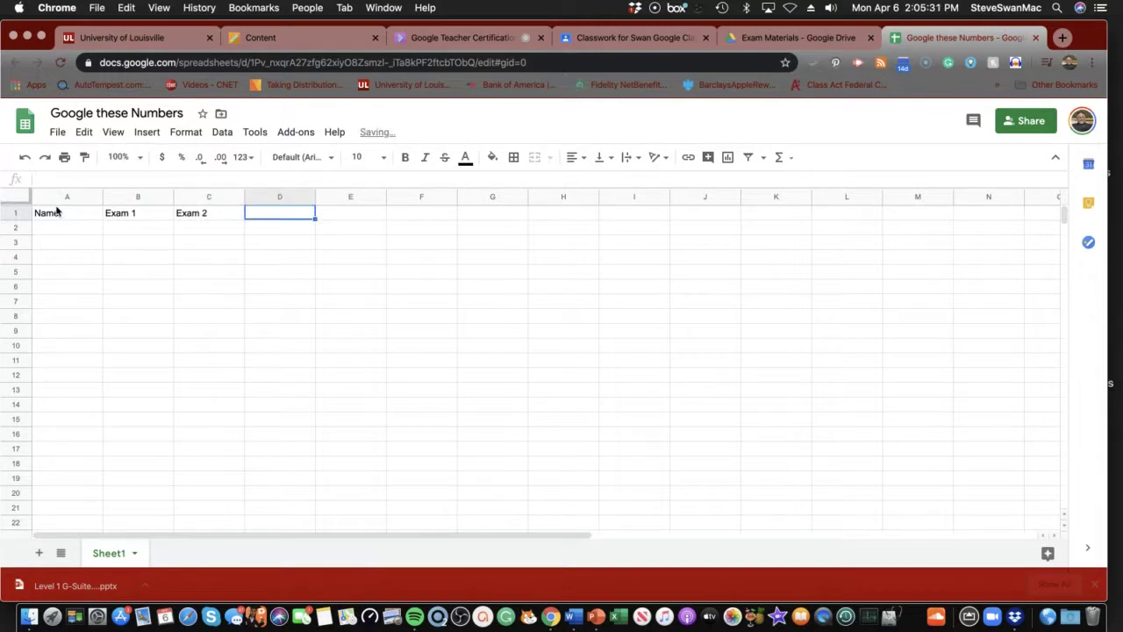
{"action": "type", "text": "Average"}
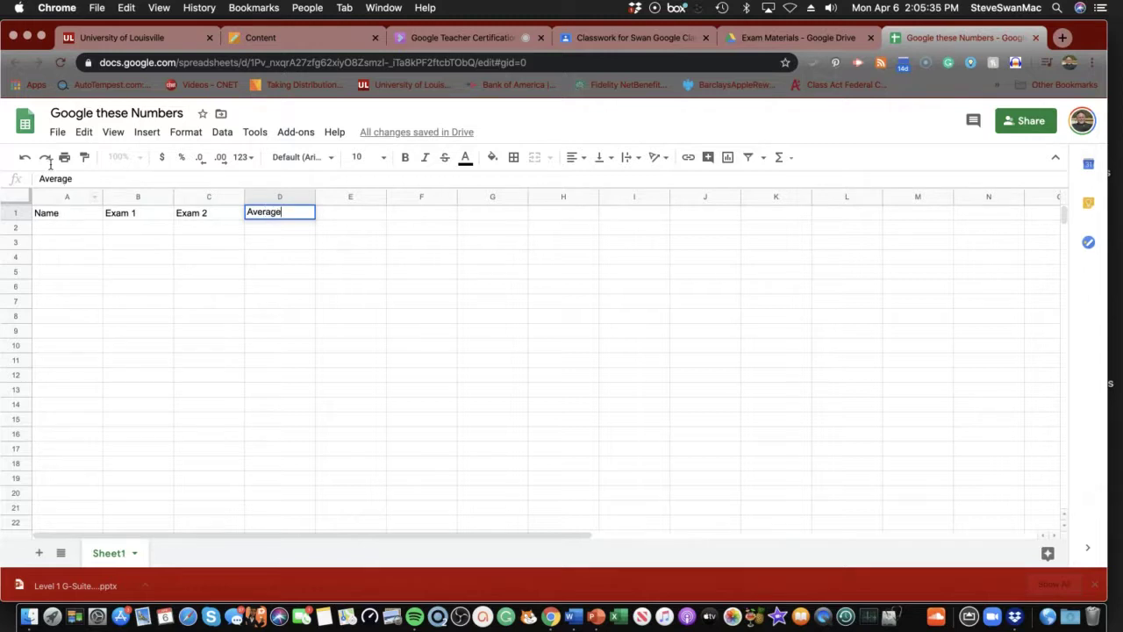
Enter the names Bill, Susan and Sam in A2:A4, following the assignment's table
{"action": "left_click", "coordinate": [236, 36]}
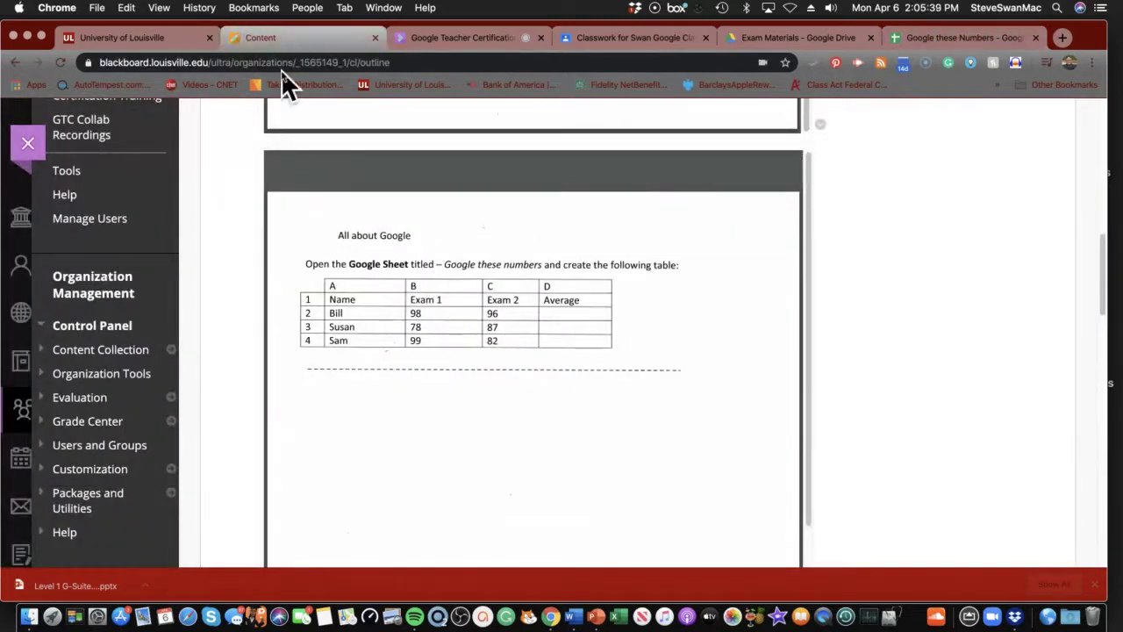
{"action": "left_click", "coordinate": [920, 38]}
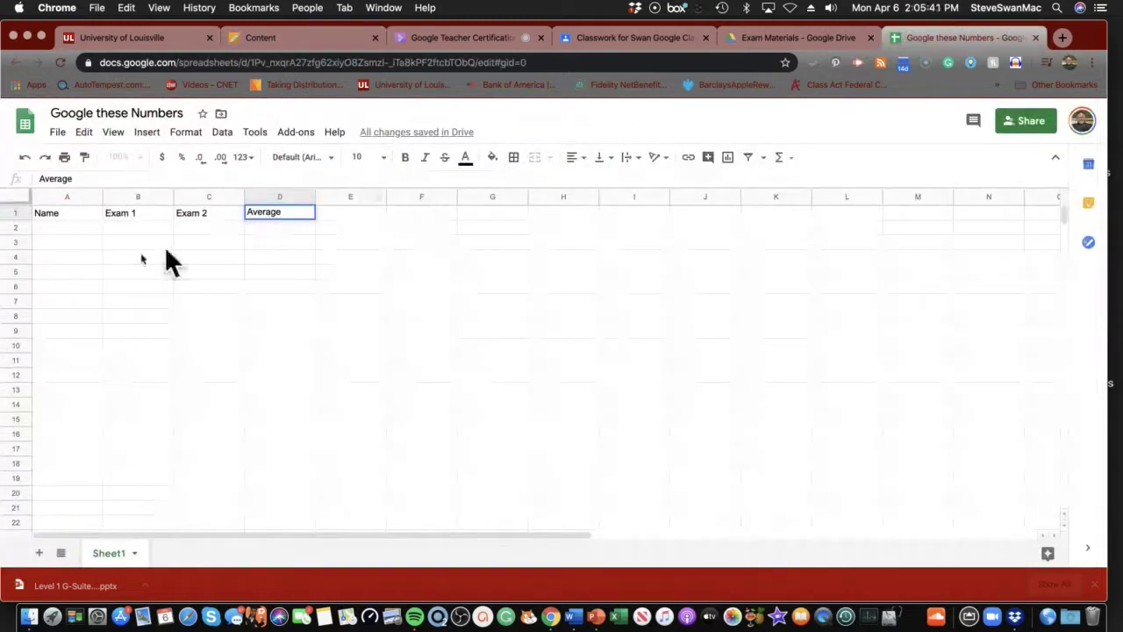
{"action": "left_click", "coordinate": [71, 226]}
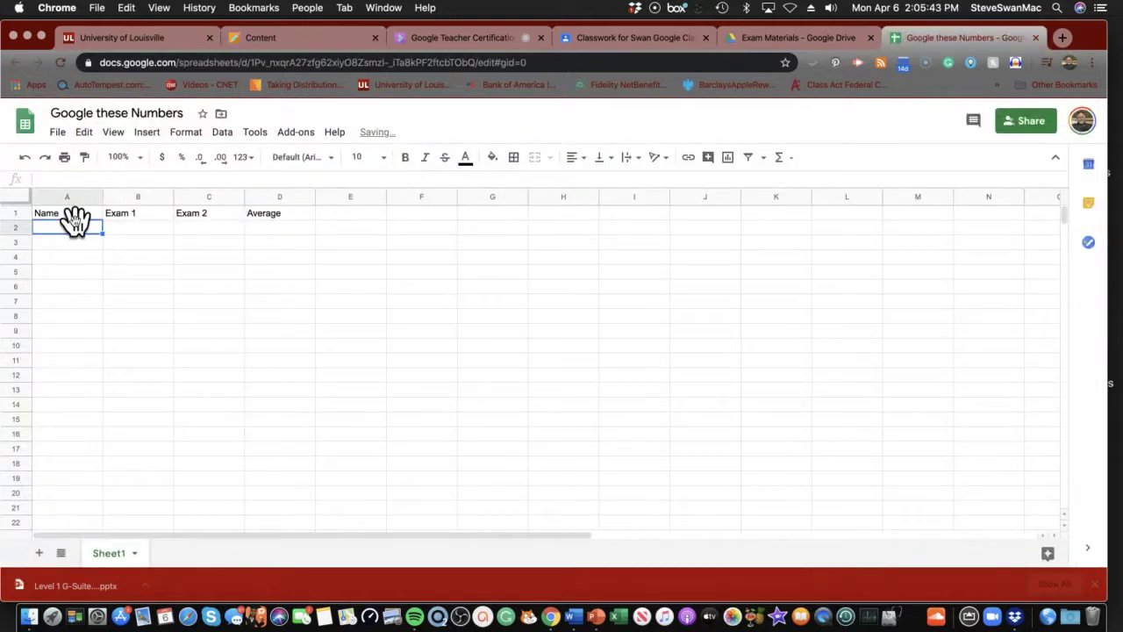
{"action": "type", "text": "Bill"}
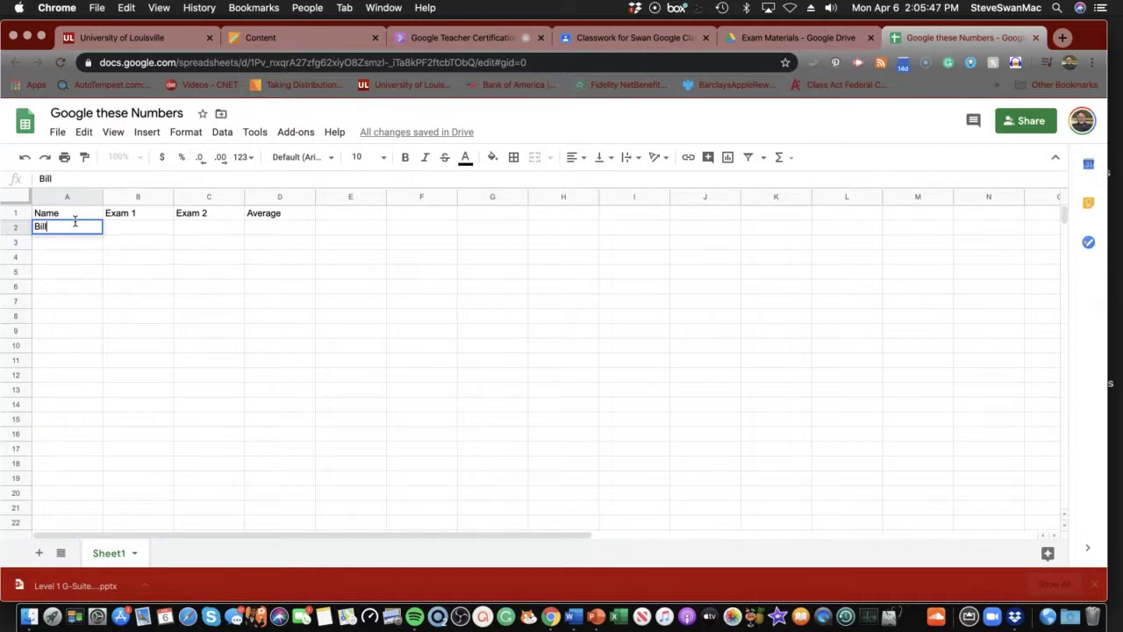
{"action": "key", "text": "Return"}
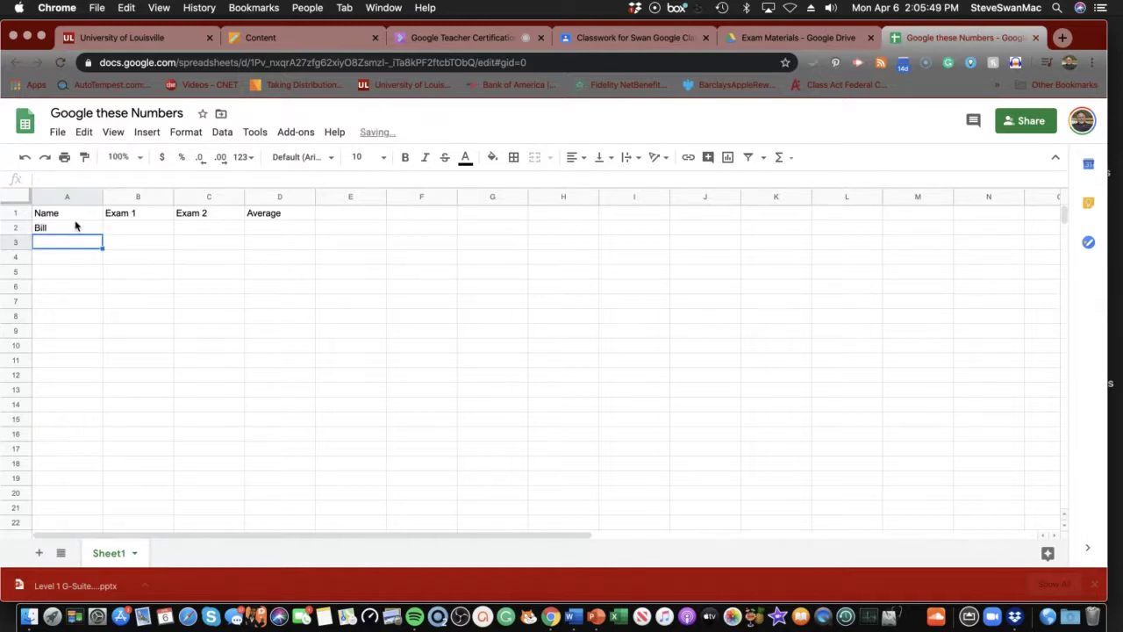
{"action": "type", "text": "Su"}
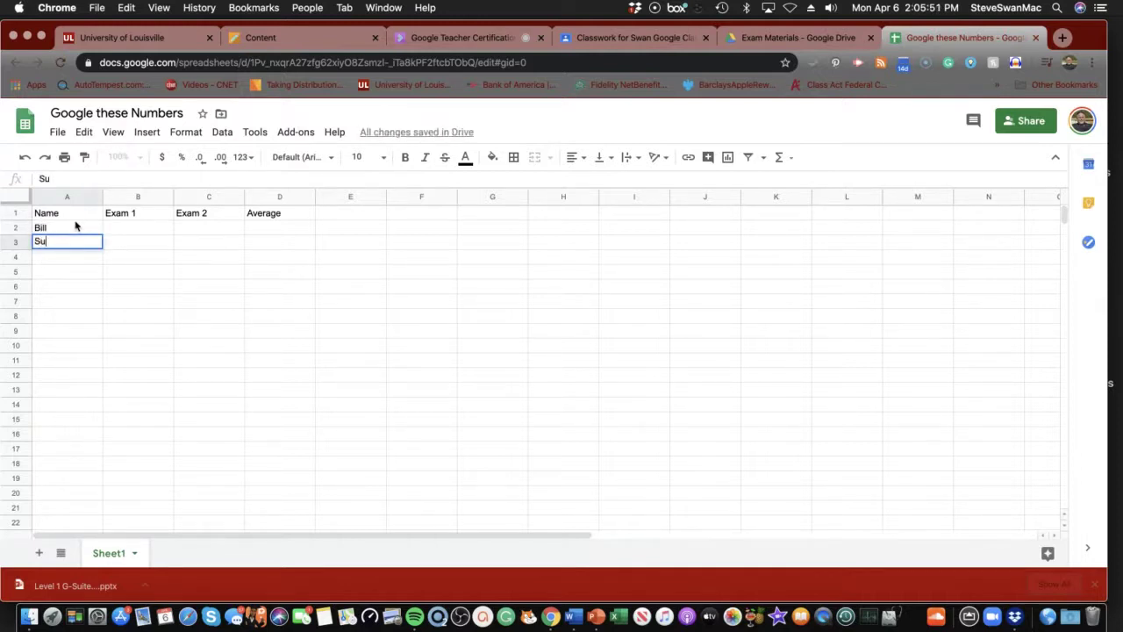
{"action": "type", "text": "san"}
{"action": "key", "text": "Return"}
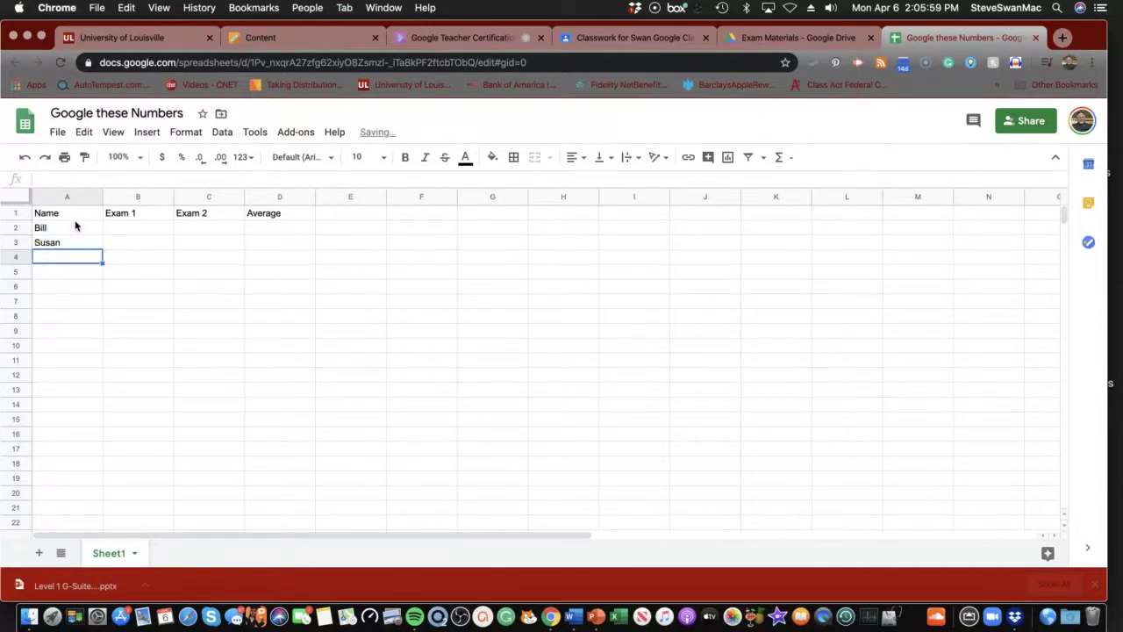
{"action": "type", "text": "Sam"}
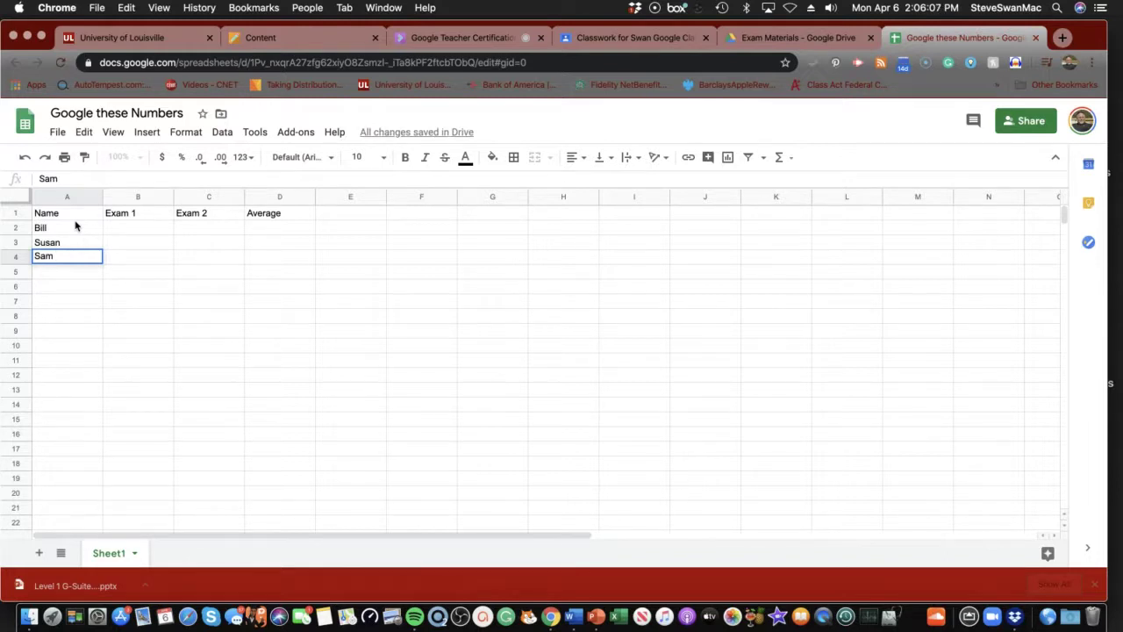
{"action": "left_click", "coordinate": [298, 40]}
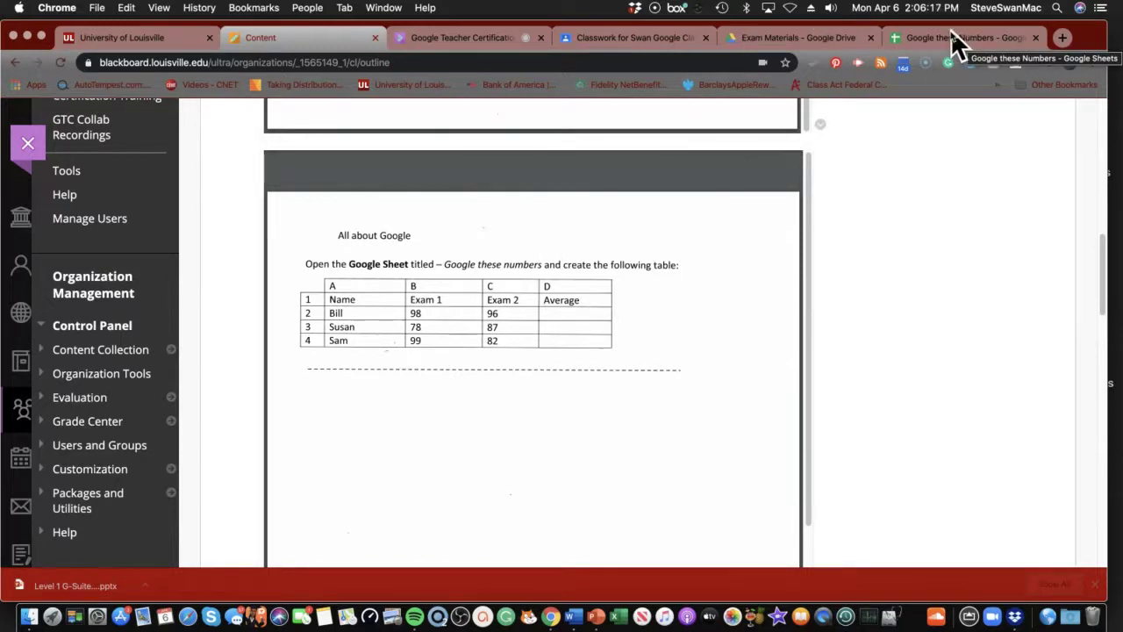
Enter the Exam 1 scores 98, 78 and 99 in B2:B4
{"action": "left_click", "coordinate": [965, 37]}
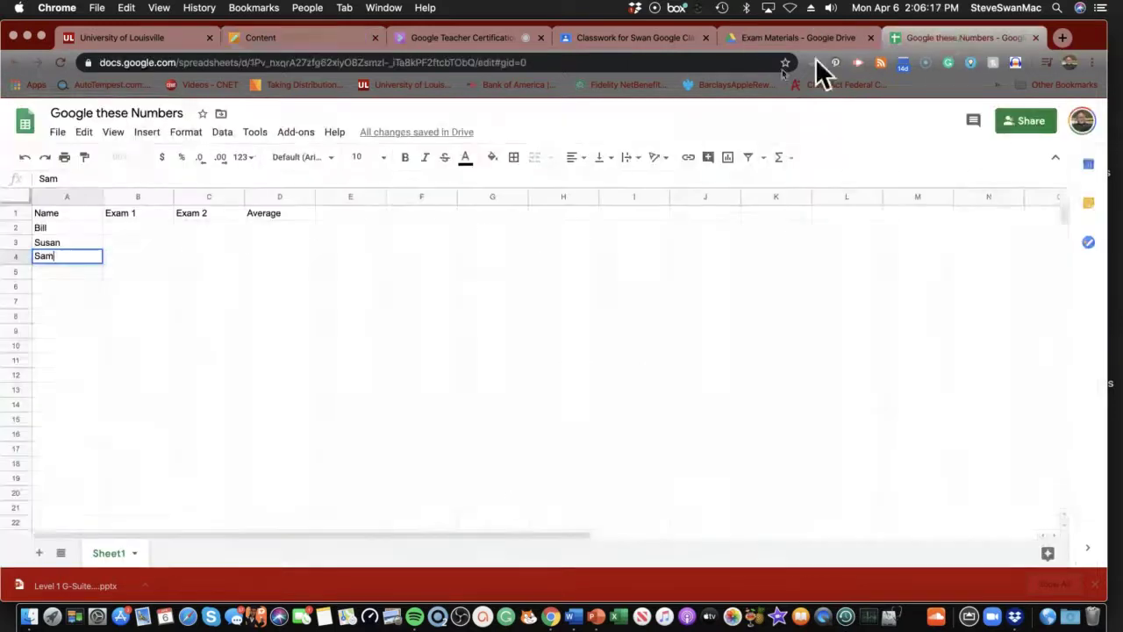
{"action": "left_click", "coordinate": [139, 224]}
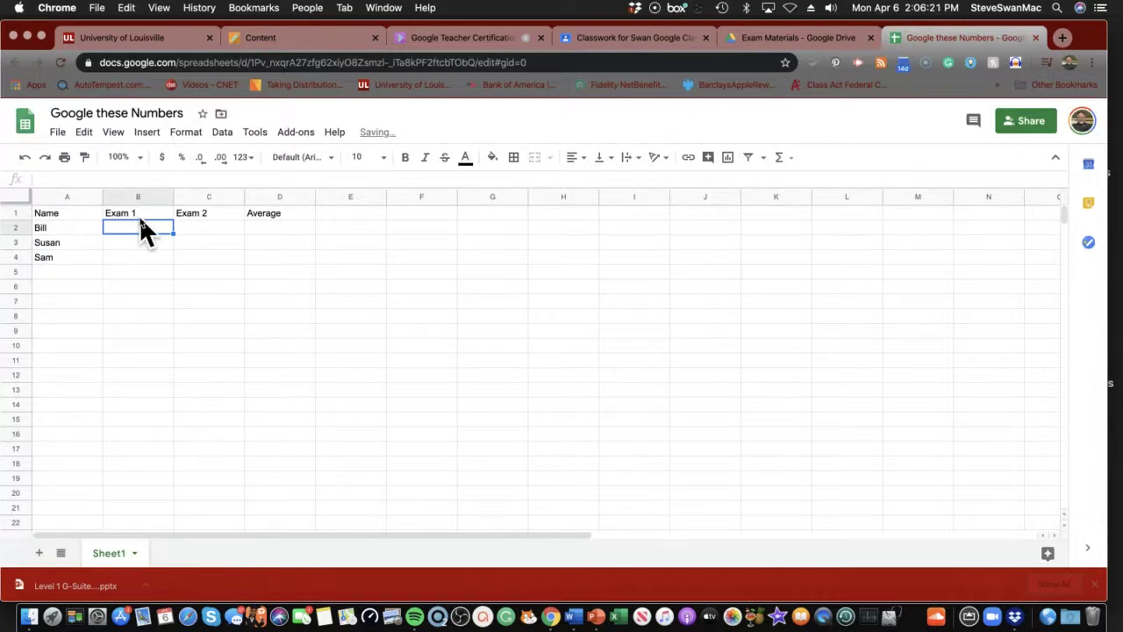
{"action": "type", "text": "98"}
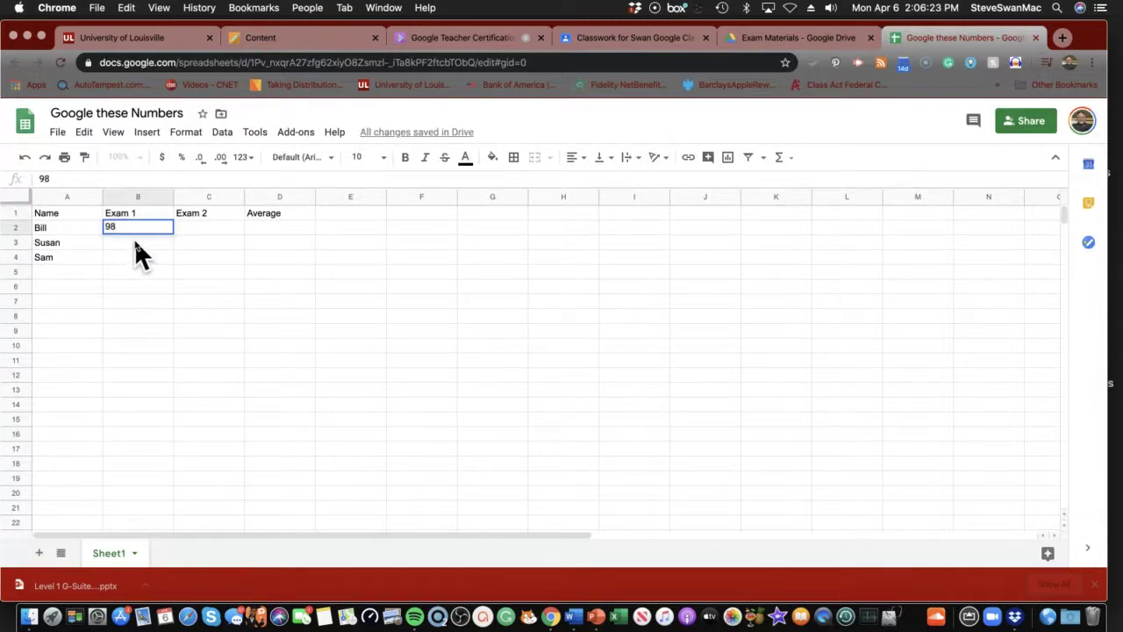
{"action": "left_click", "coordinate": [134, 234]}
{"action": "left_click", "coordinate": [133, 238]}
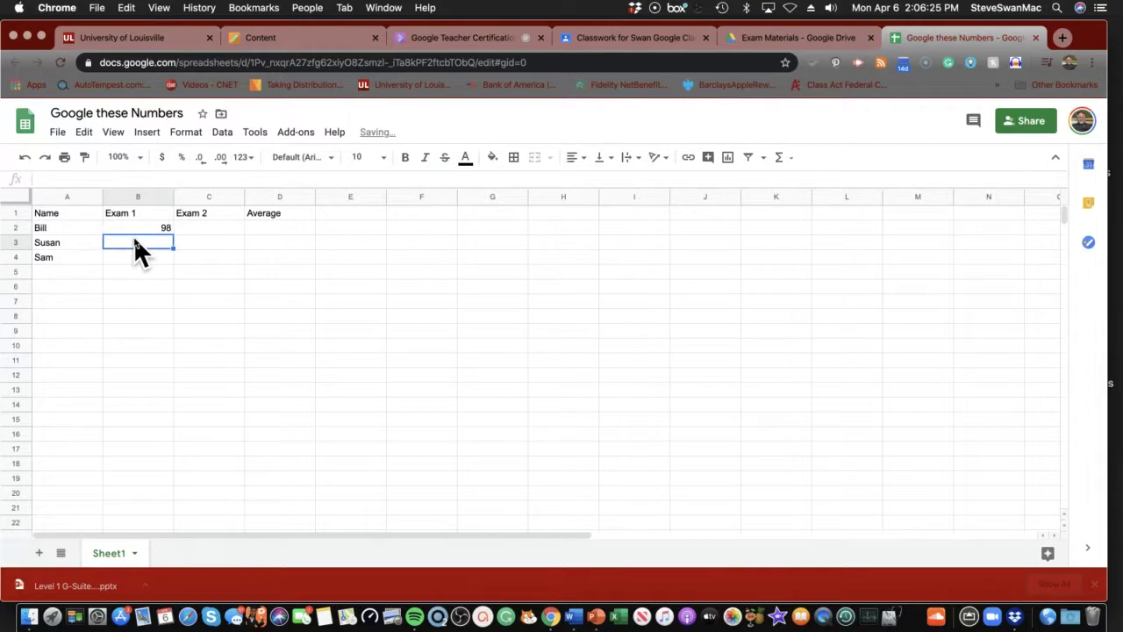
{"action": "type", "text": "78"}
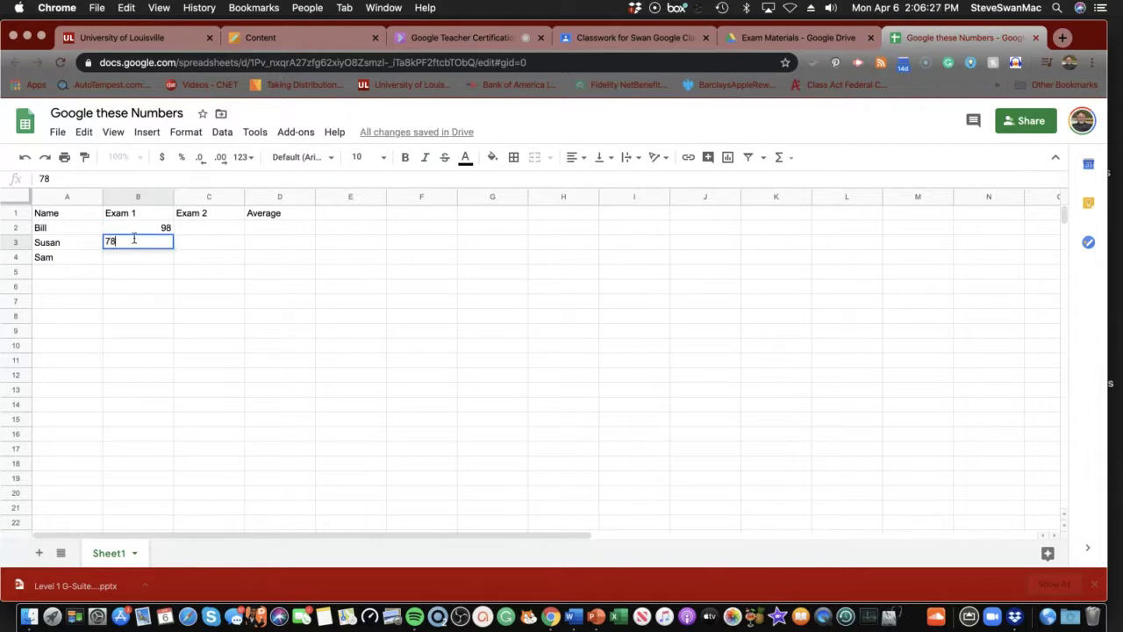
{"action": "key", "text": "Return"}
{"action": "type", "text": "99"}
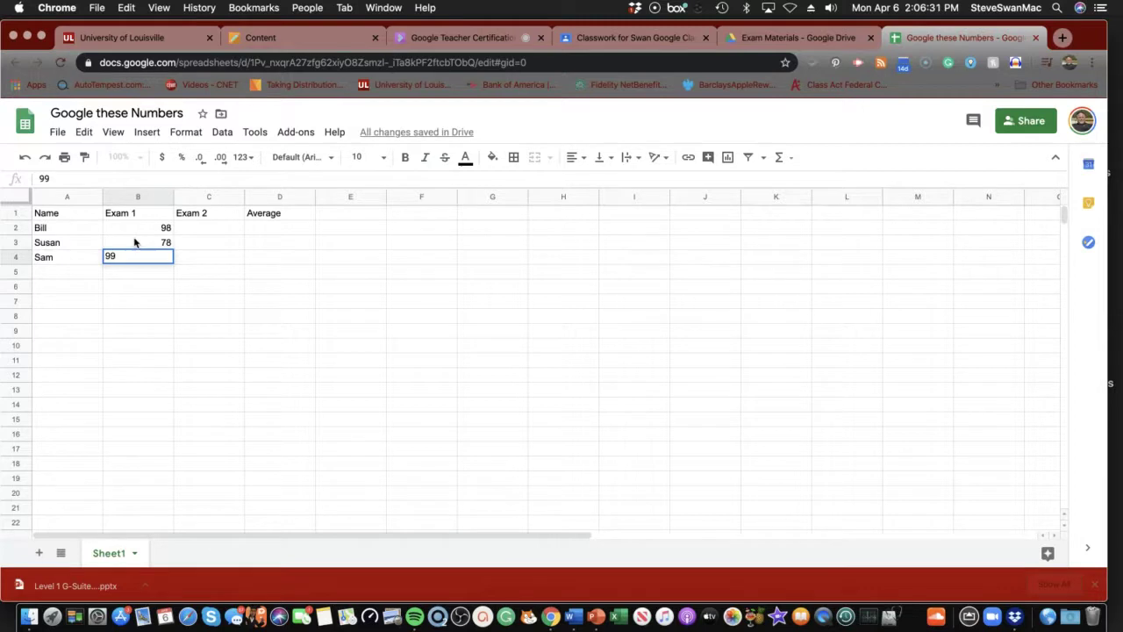
{"action": "key", "text": "Return"}
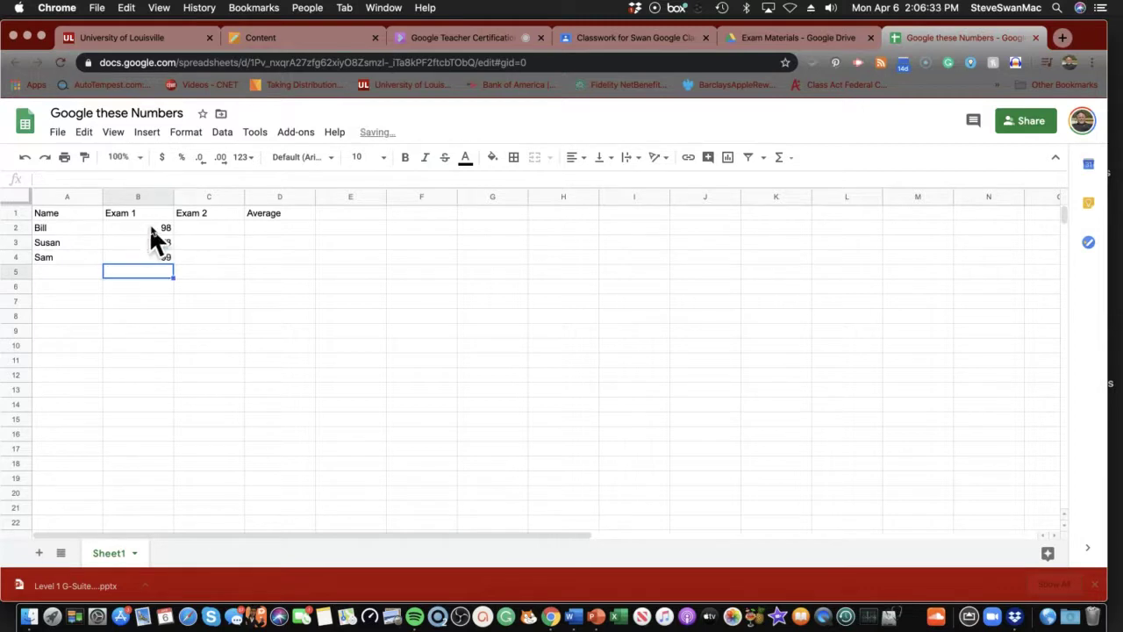
Enter the Exam 2 scores 97, 86 and 92 in C2:C4
{"action": "left_click", "coordinate": [294, 40]}
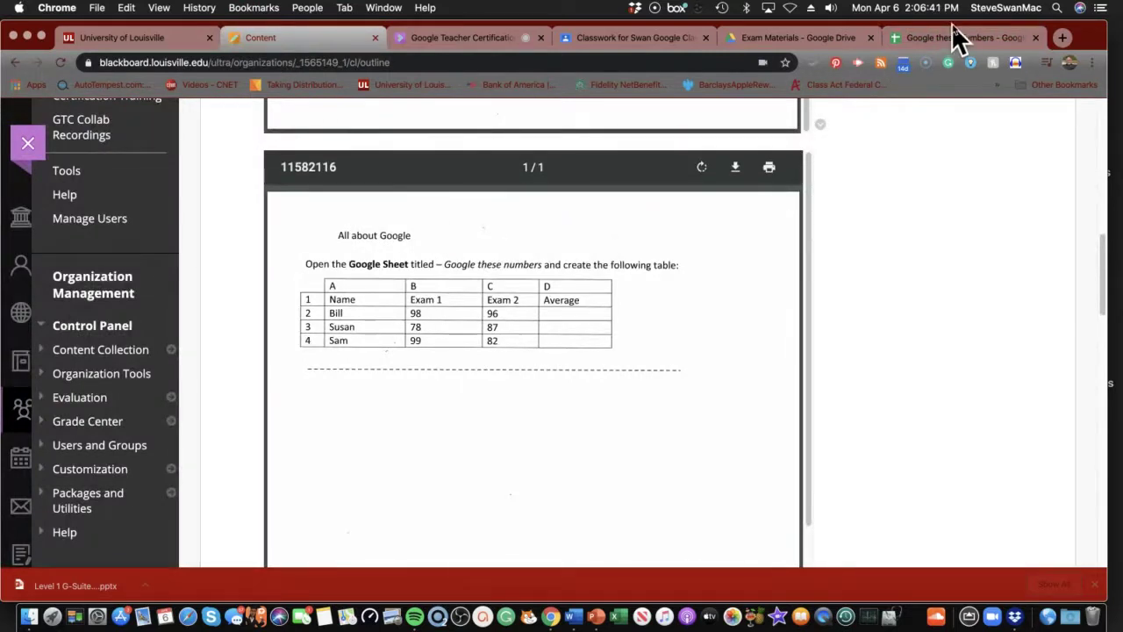
{"action": "left_click", "coordinate": [954, 38]}
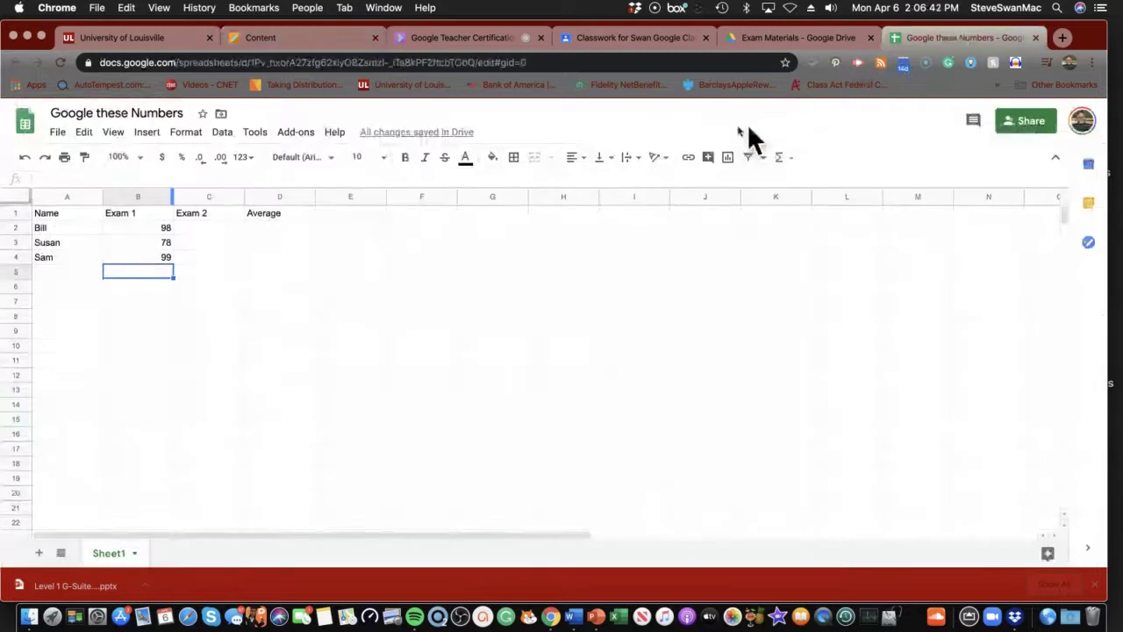
{"action": "left_click", "coordinate": [221, 230]}
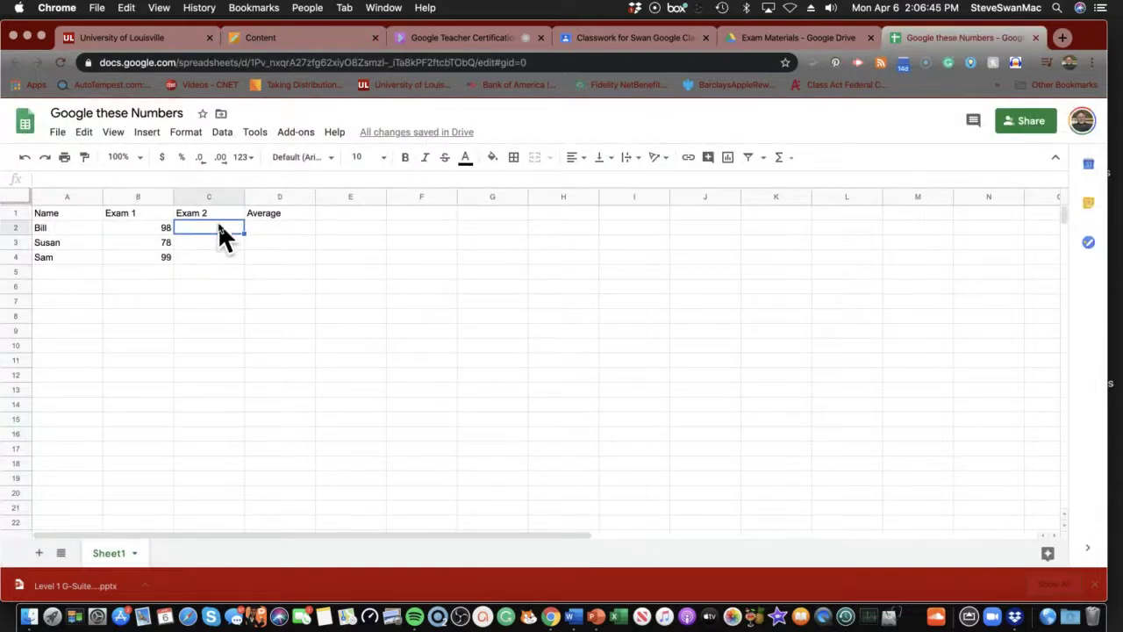
{"action": "type", "text": "97"}
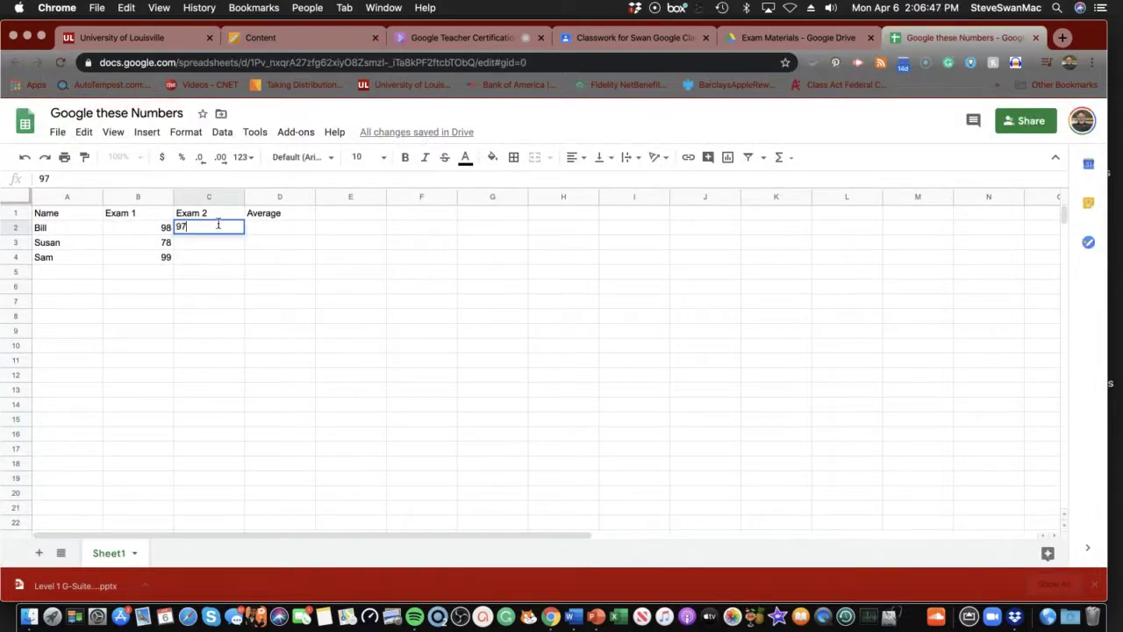
{"action": "key", "text": "Return"}
{"action": "type", "text": "86"}
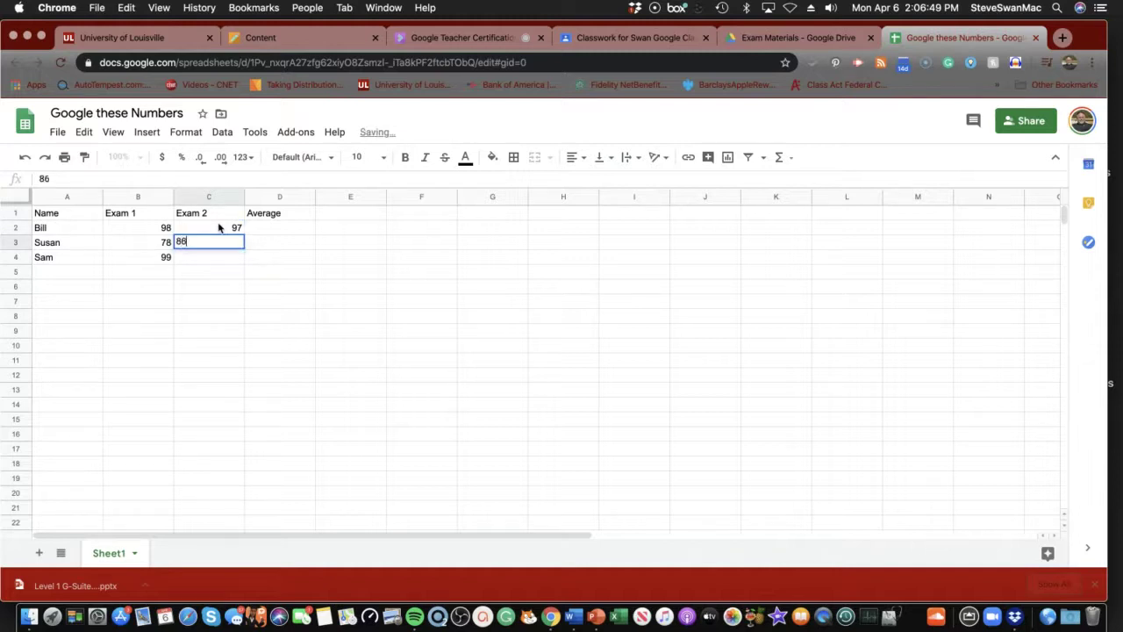
{"action": "key", "text": "Return"}
{"action": "type", "text": "92"}
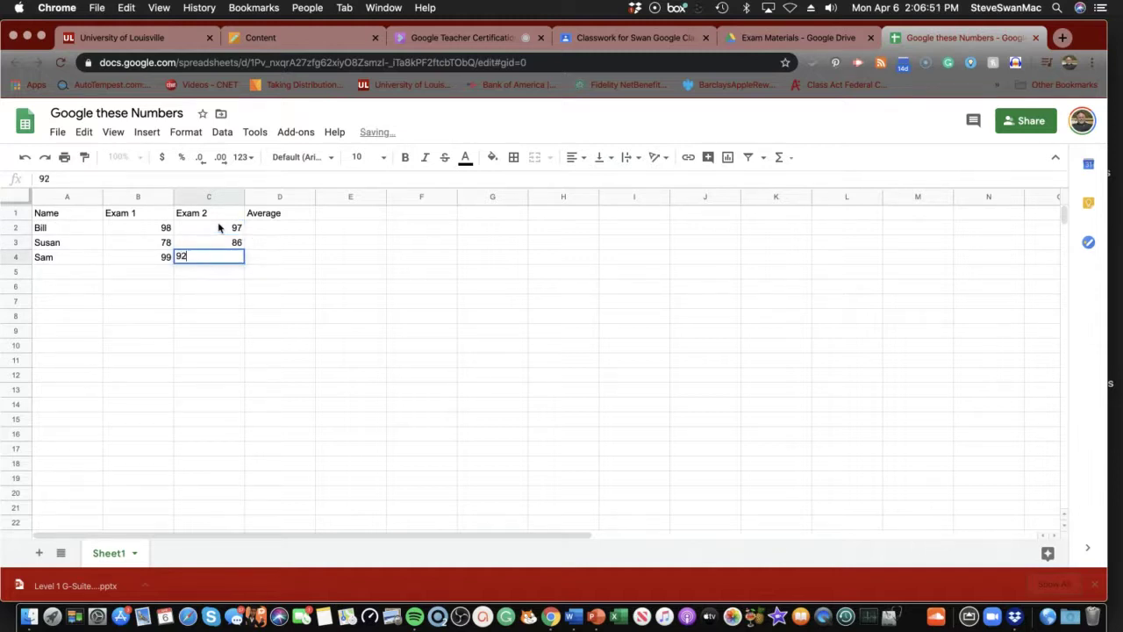
{"action": "key", "text": "Return"}
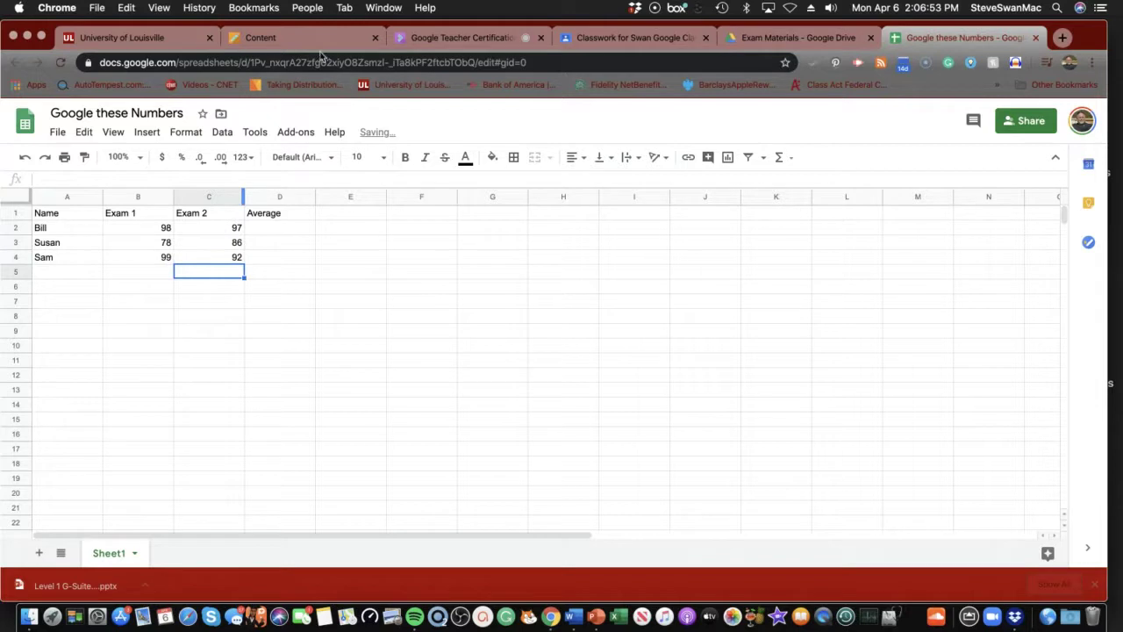
{"action": "left_click", "coordinate": [281, 39]}
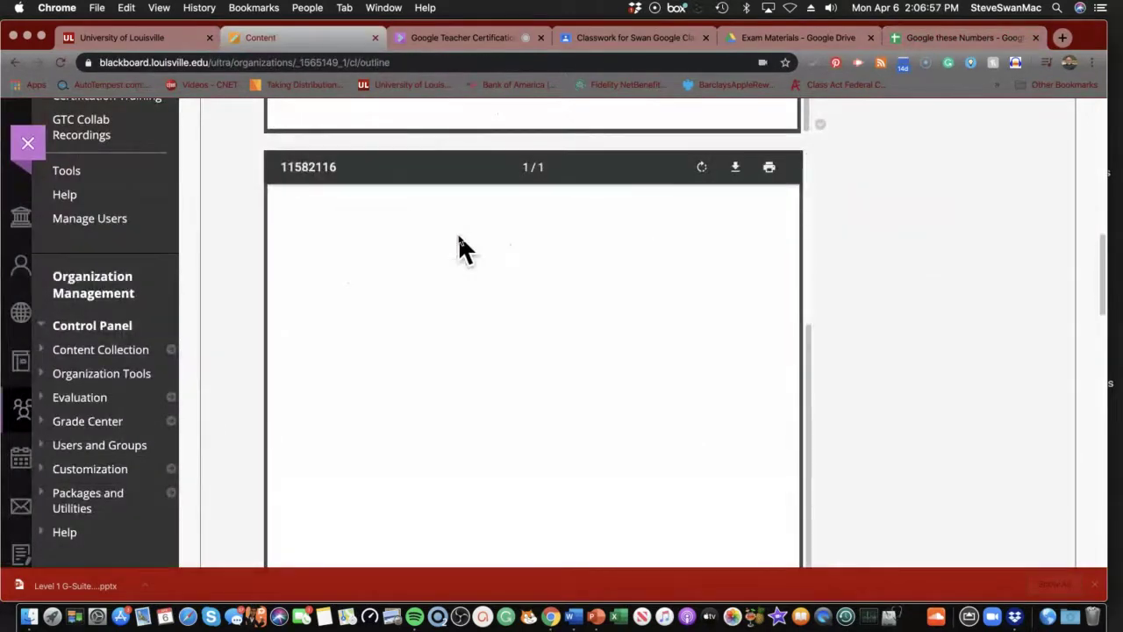
Open a spare browser tab and switch to the Exam Materials folder in Google Drive
{"action": "scroll", "coordinate": [458, 232], "scroll_direction": "down", "scroll_amount": 5}
{"action": "scroll", "coordinate": [458, 230], "scroll_direction": "up", "scroll_amount": 3}
{"action": "scroll", "coordinate": [458, 229], "scroll_direction": "up", "scroll_amount": 5}
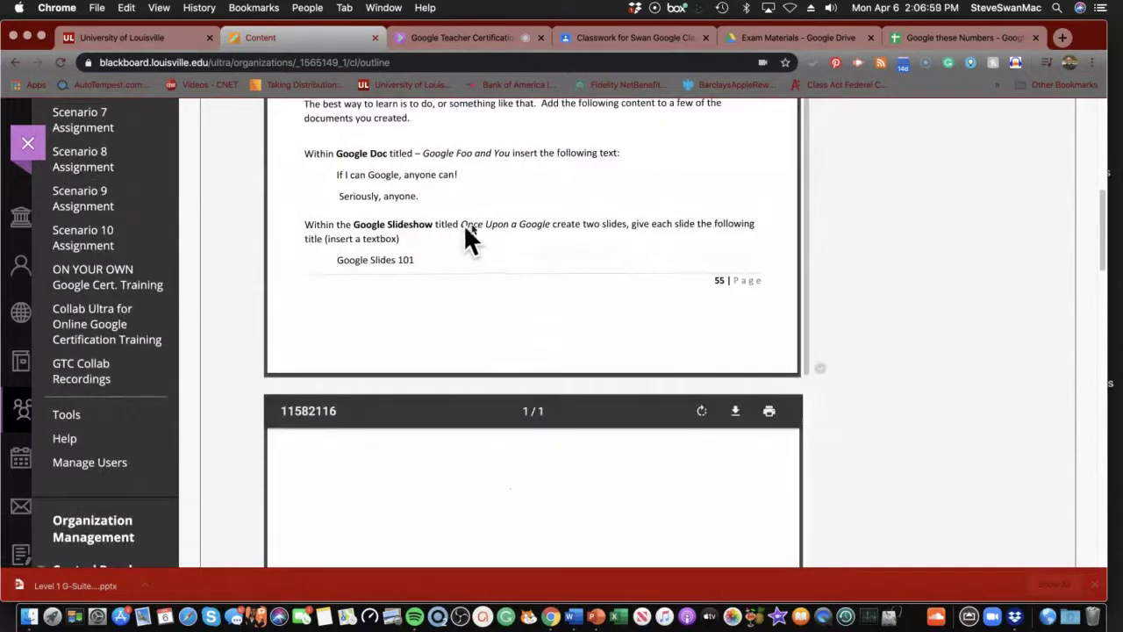
{"action": "left_click", "coordinate": [927, 38]}
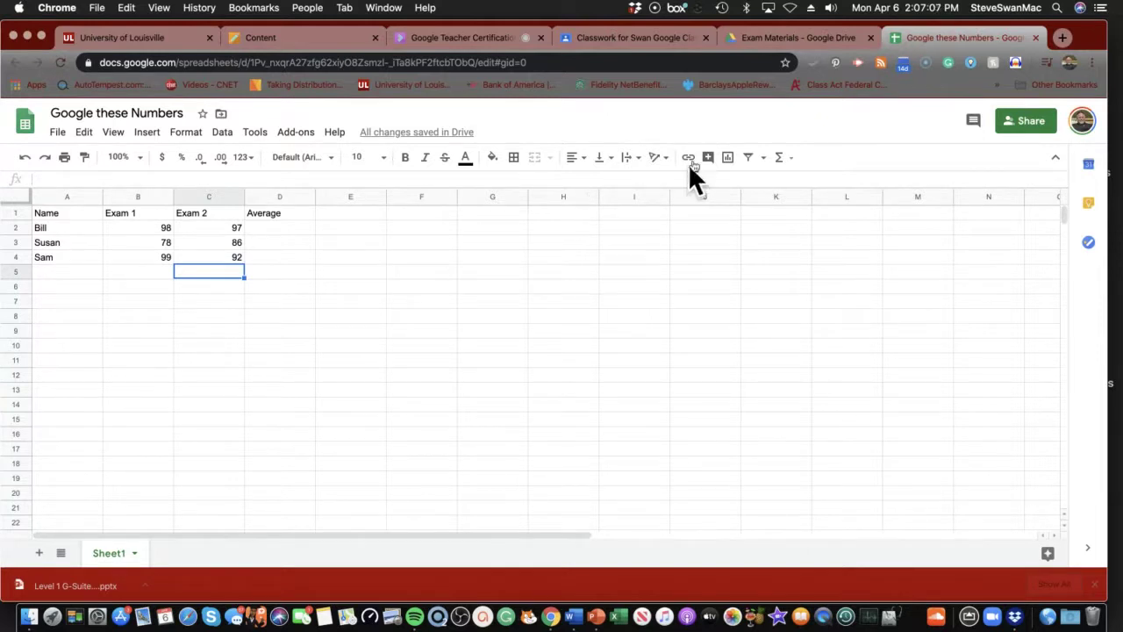
{"action": "left_click", "coordinate": [1060, 38]}
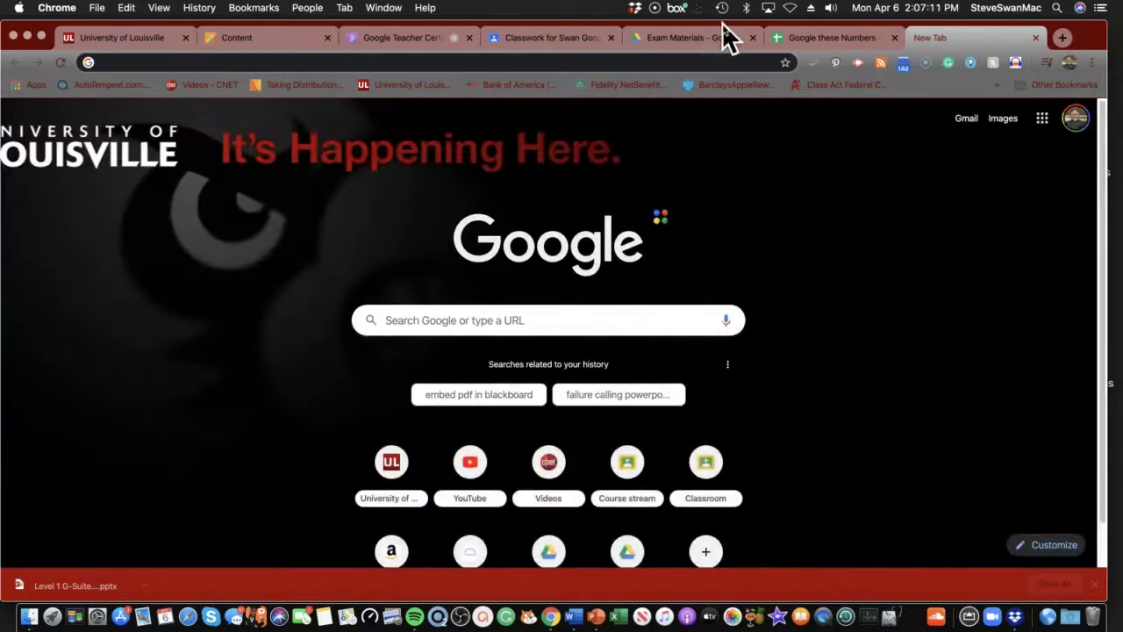
{"action": "left_click", "coordinate": [788, 38]}
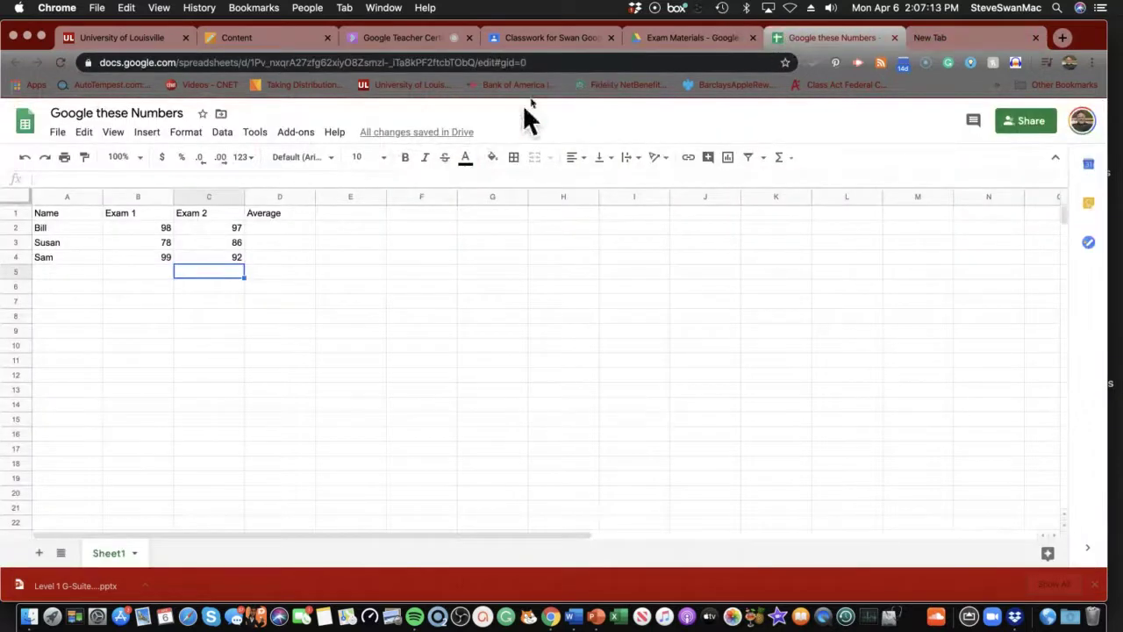
{"action": "left_click", "coordinate": [673, 41]}
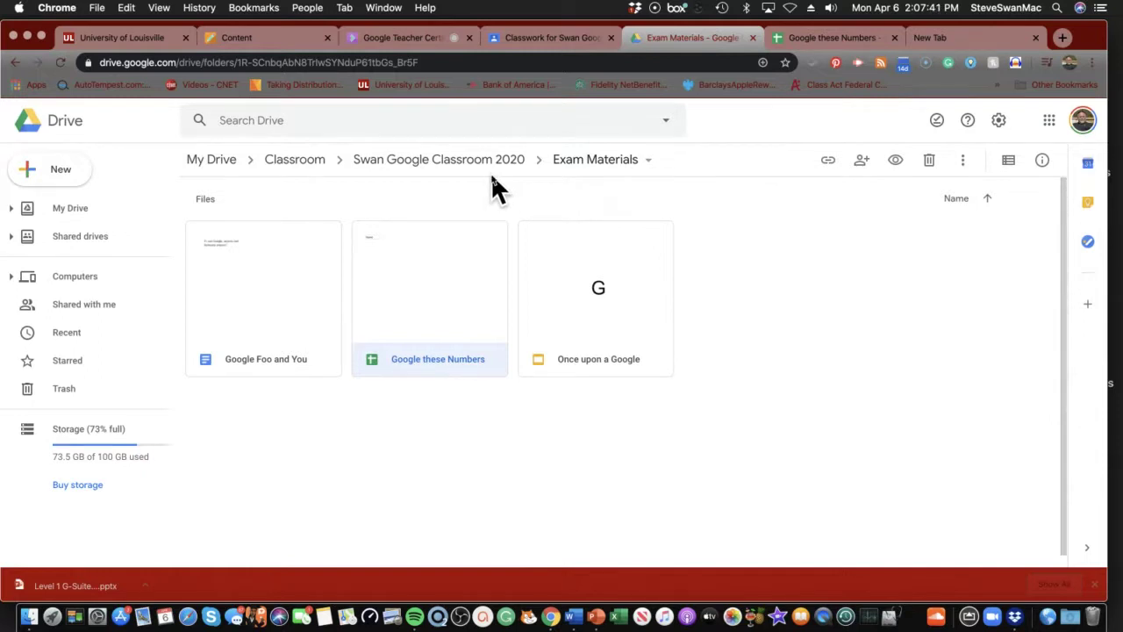
Turn on view-by-link sharing for the Google these Numbers sheet
{"action": "left_click", "coordinate": [827, 165]}
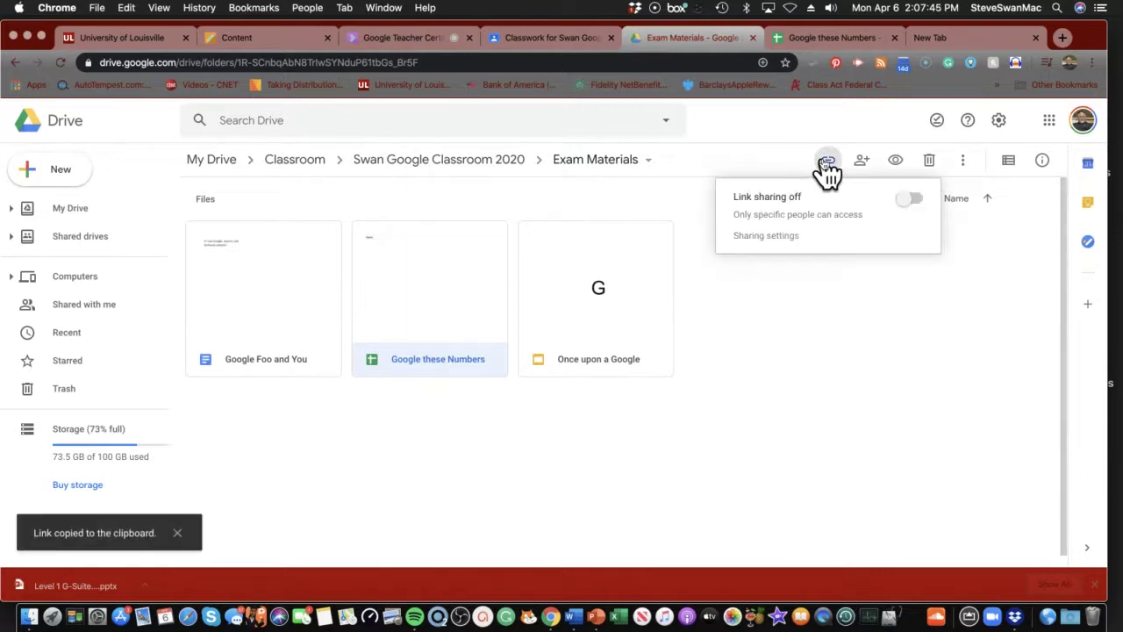
{"action": "left_click", "coordinate": [910, 200]}
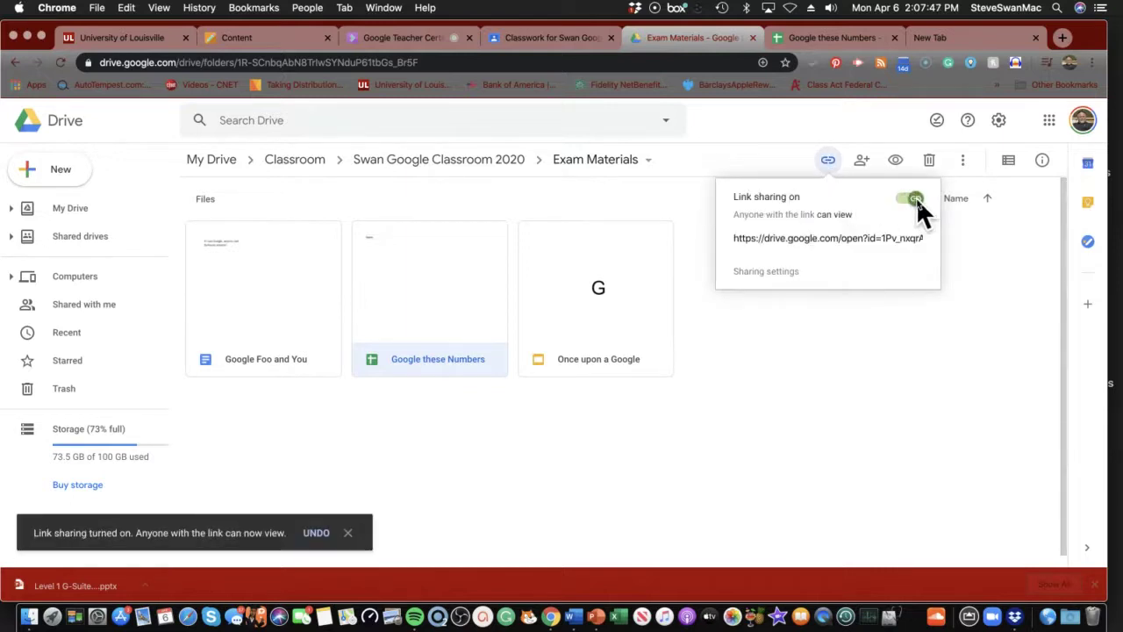
{"action": "left_click", "coordinate": [915, 197]}
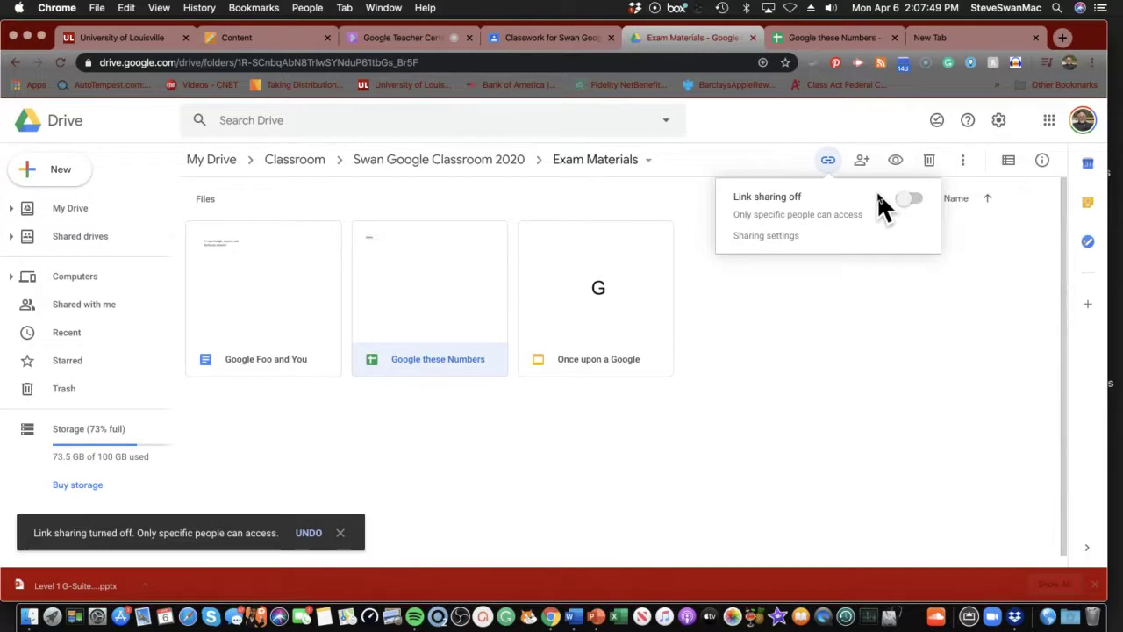
{"action": "left_click", "coordinate": [913, 198]}
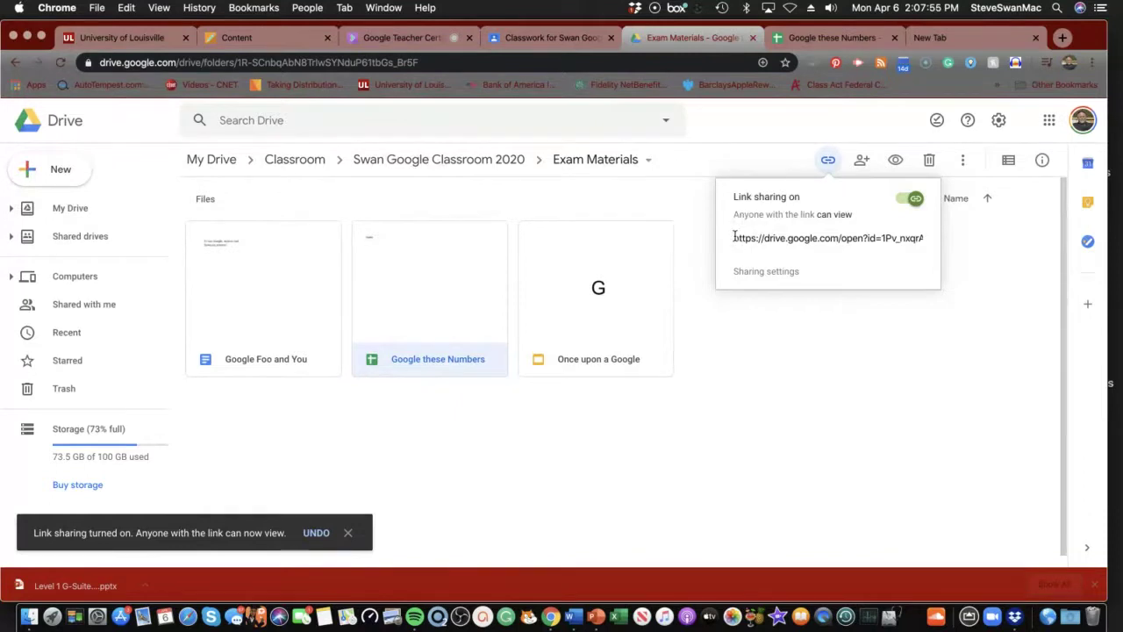
Copy the sheet's share link and return to the Blackboard course content
{"action": "left_click_drag", "start_coordinate": [740, 237], "coordinate": [921, 238]}
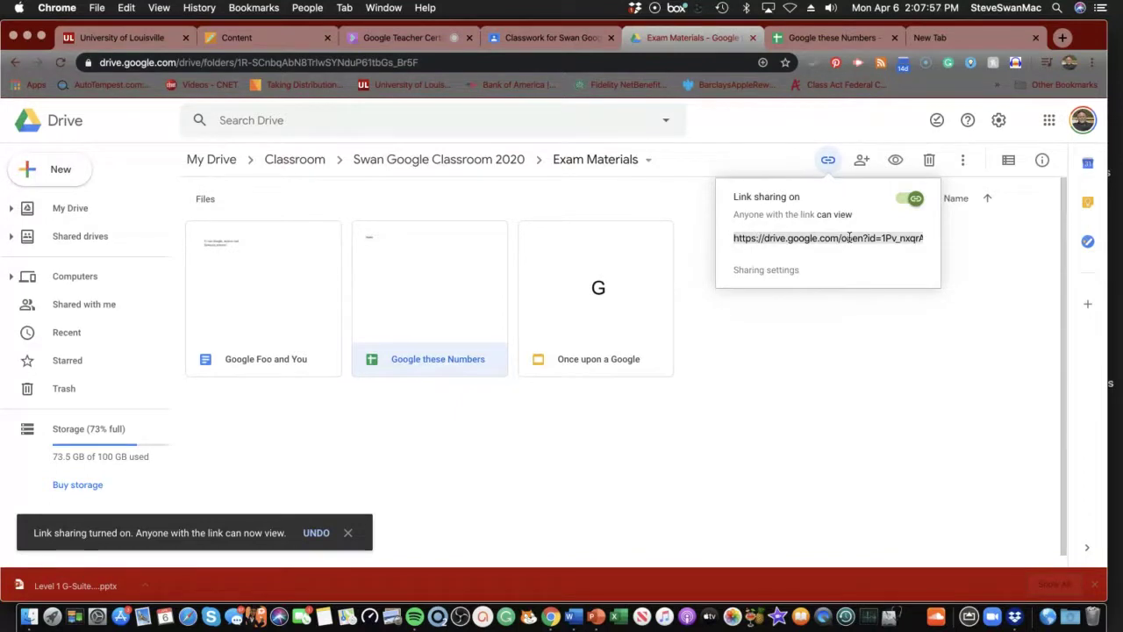
{"action": "left_click", "coordinate": [849, 238]}
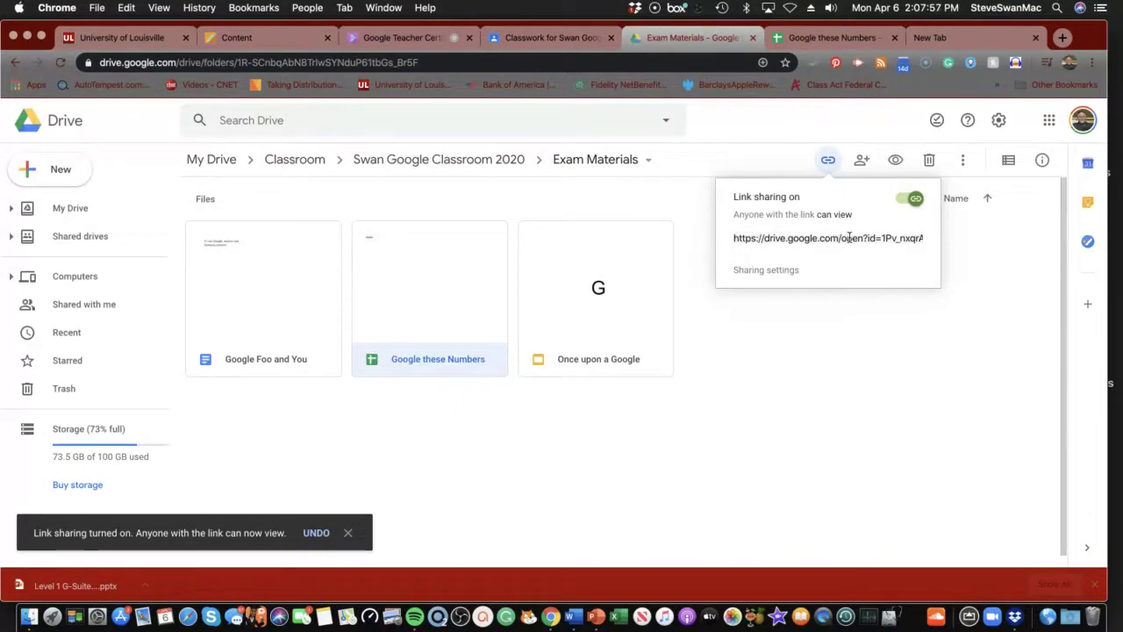
{"action": "left_click", "coordinate": [910, 237]}
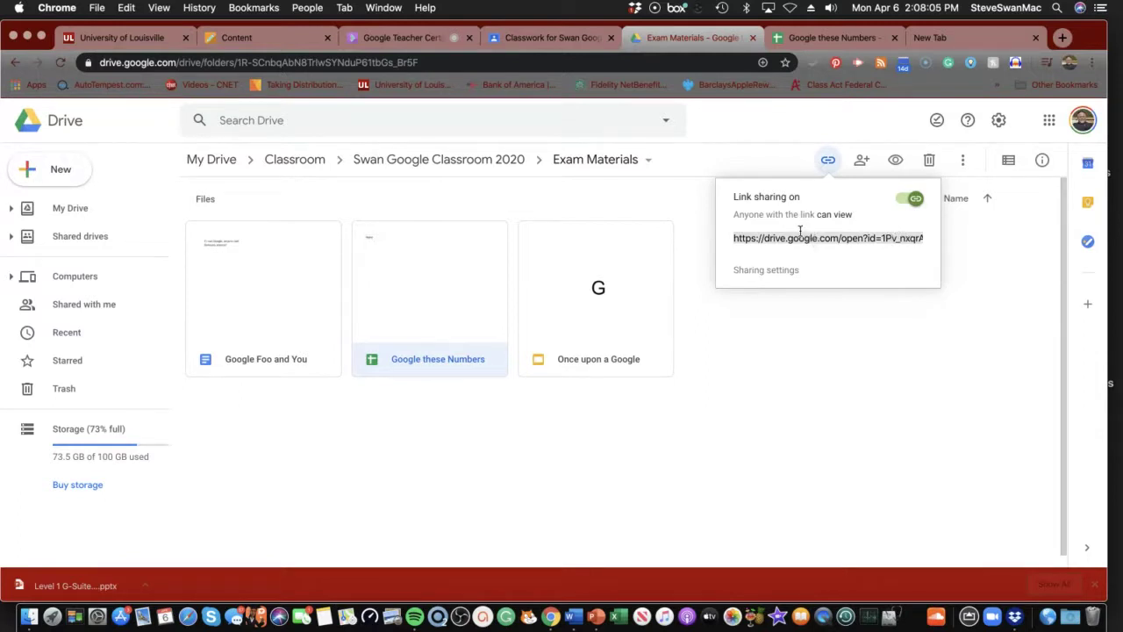
{"action": "key", "text": "super"}
{"action": "key", "text": "super"}
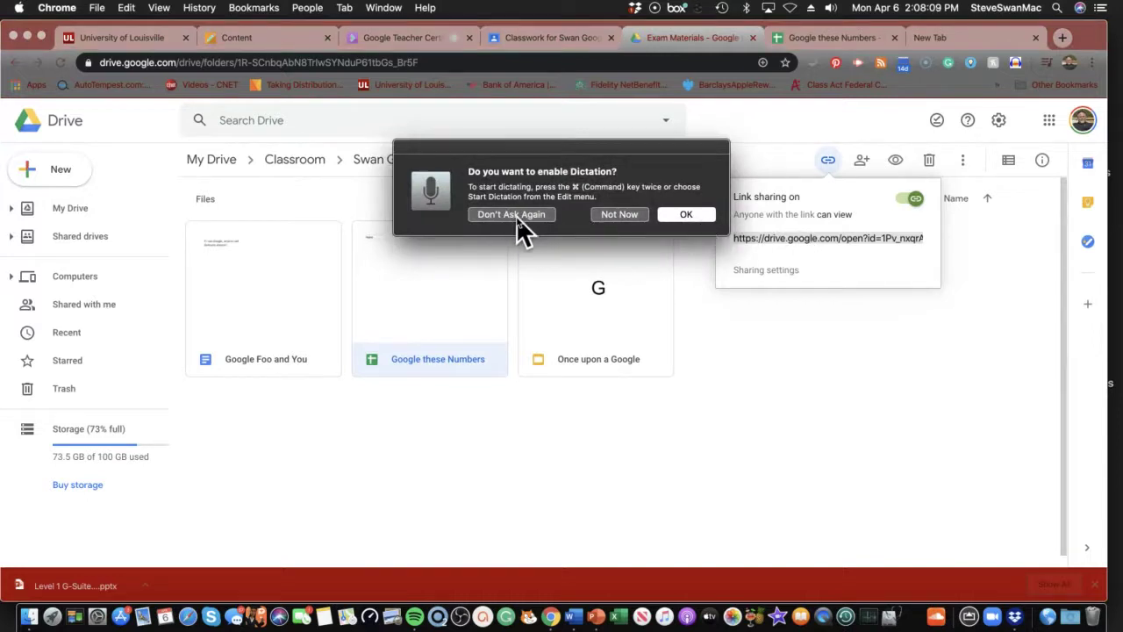
{"action": "left_click", "coordinate": [614, 214]}
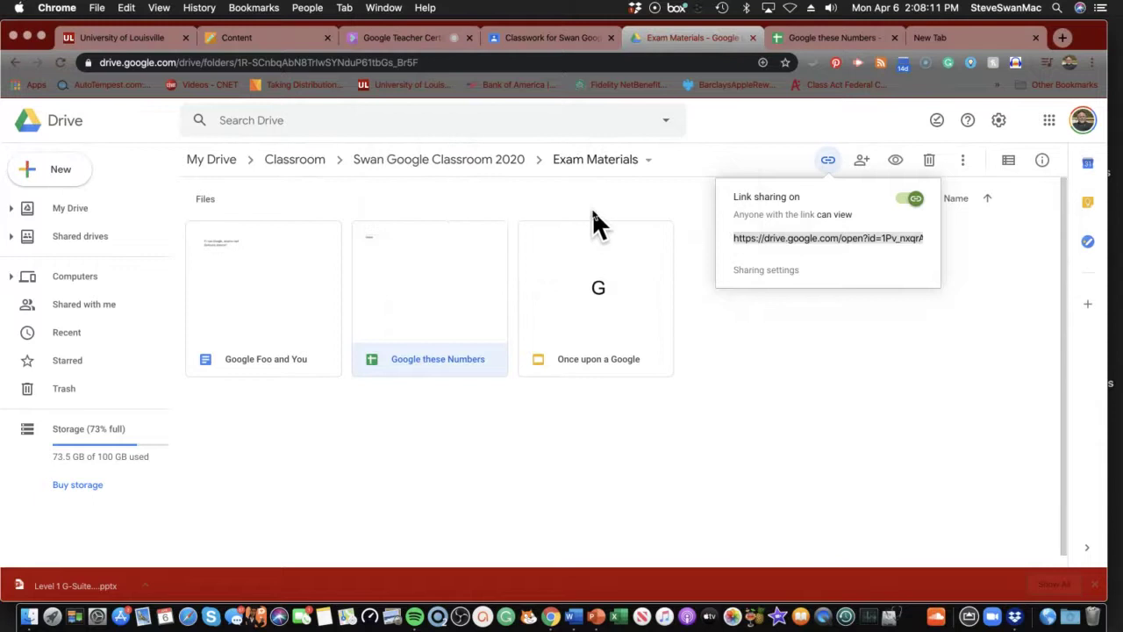
{"action": "left_click", "coordinate": [734, 237]}
{"action": "triple_click", "coordinate": [835, 230]}
{"action": "left_click", "coordinate": [232, 40]}
{"action": "scroll", "coordinate": [55, 363], "scroll_direction": "up", "scroll_amount": 5}
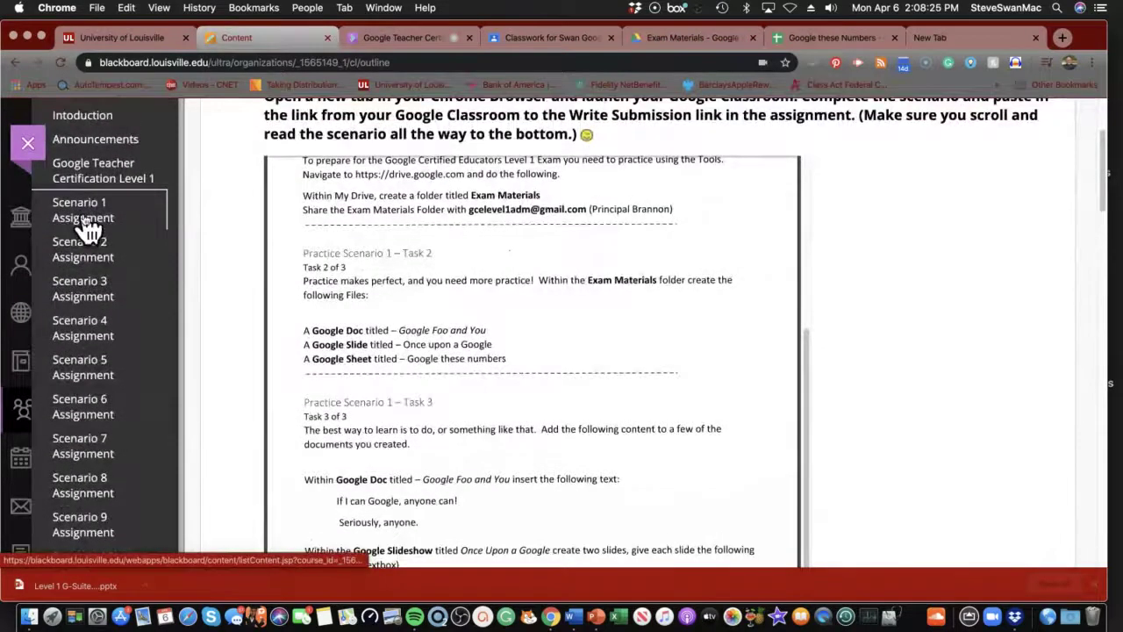
Open the Scenario 1 assignment from the course menu and scroll to Assignment Submission
{"action": "left_click", "coordinate": [88, 224]}
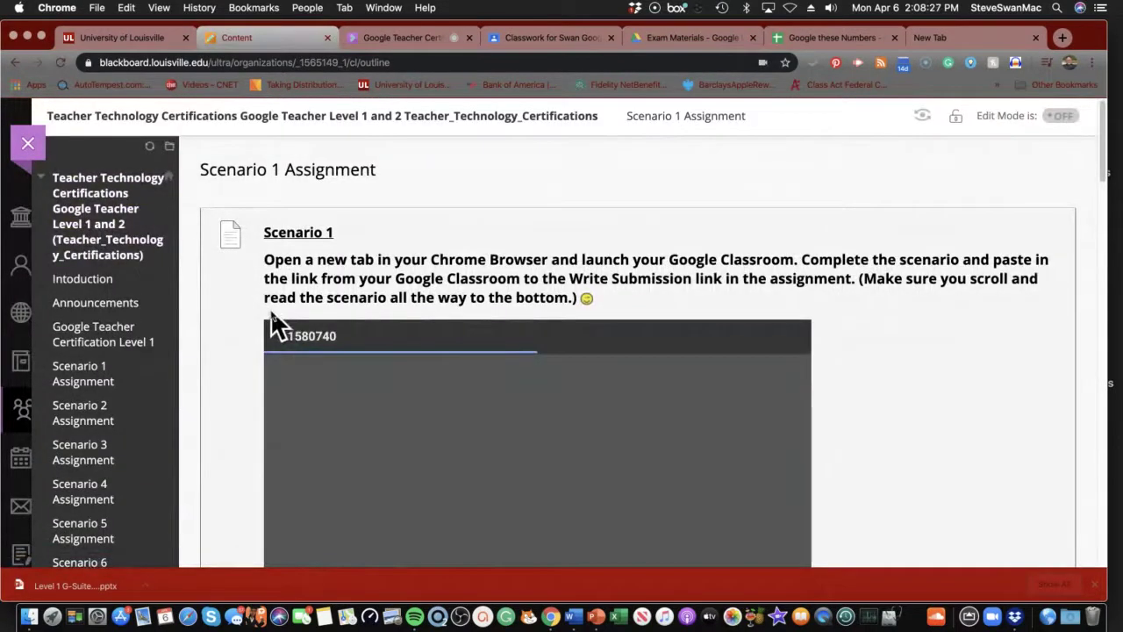
{"action": "scroll", "coordinate": [282, 314], "scroll_direction": "down", "scroll_amount": 20}
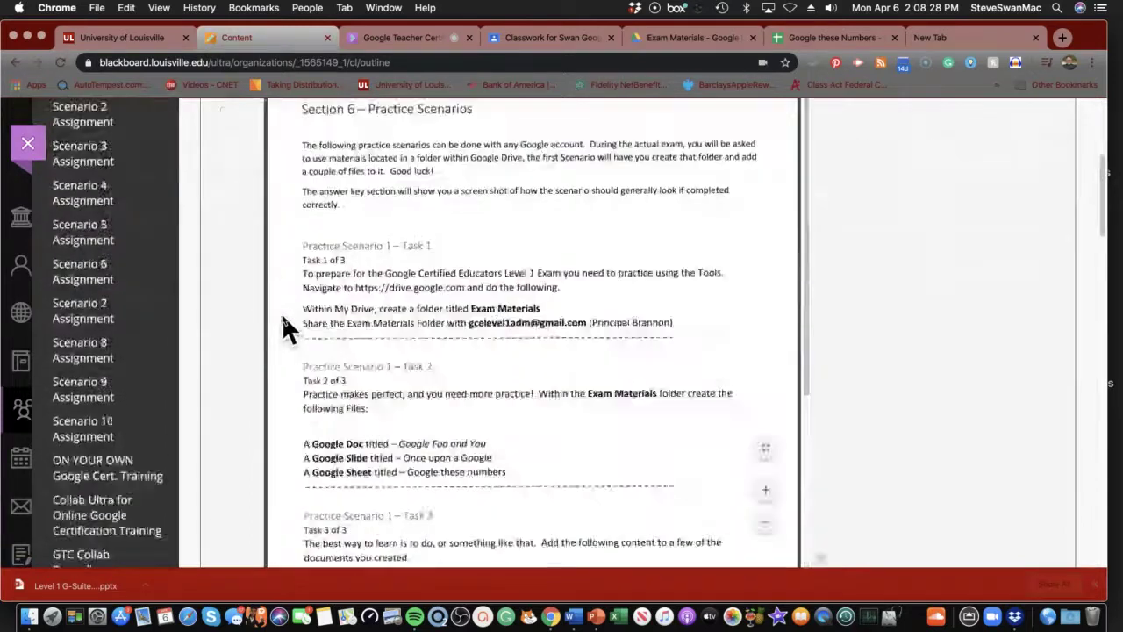
{"action": "scroll", "coordinate": [283, 311], "scroll_direction": "up", "scroll_amount": 2}
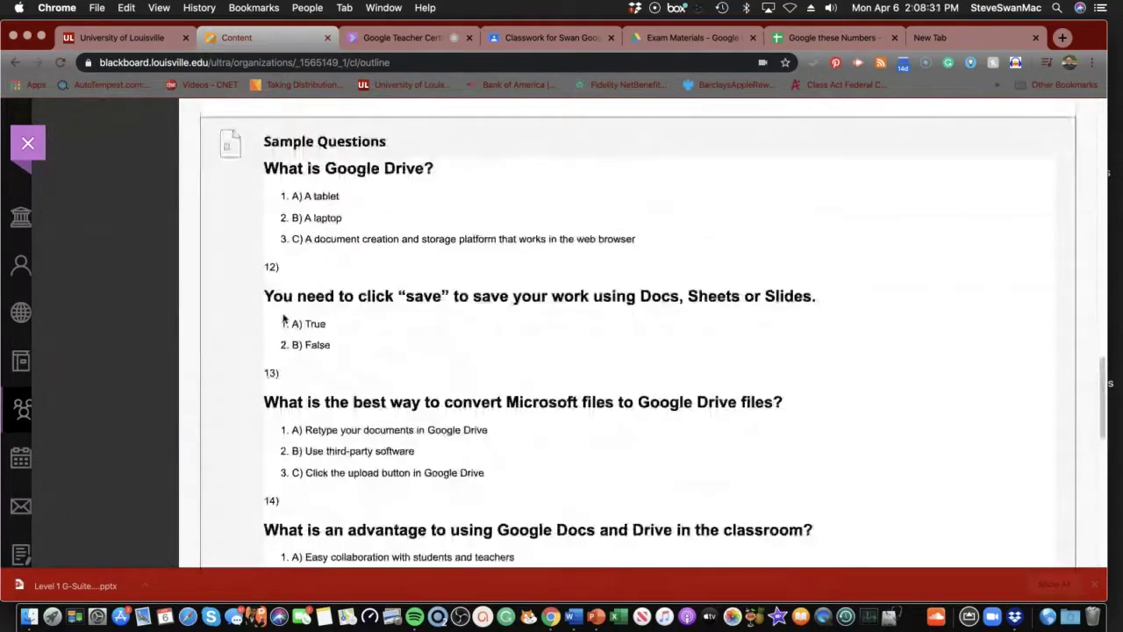
{"action": "scroll", "coordinate": [283, 312], "scroll_direction": "down", "scroll_amount": 10}
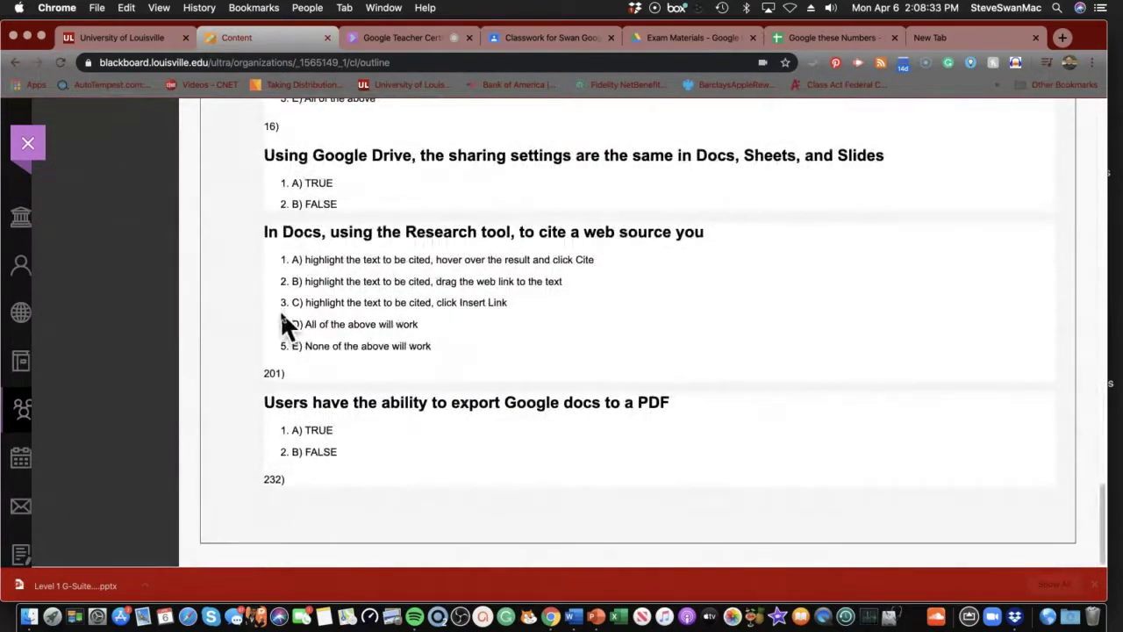
{"action": "scroll", "coordinate": [285, 310], "scroll_direction": "up", "scroll_amount": 20}
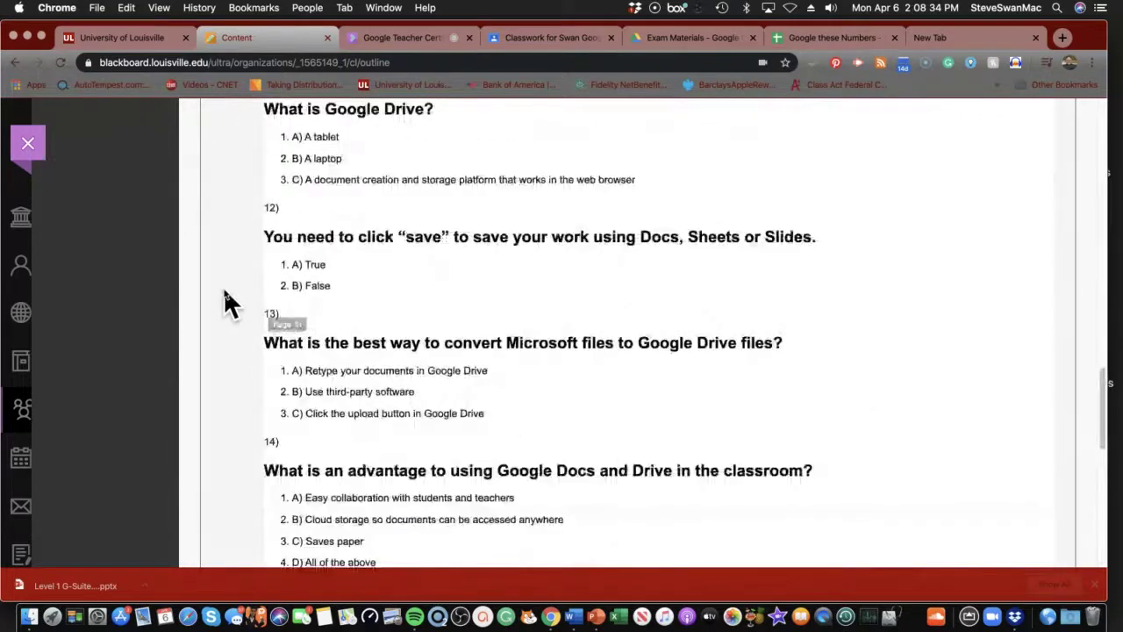
{"action": "scroll", "coordinate": [223, 288], "scroll_direction": "up", "scroll_amount": 3}
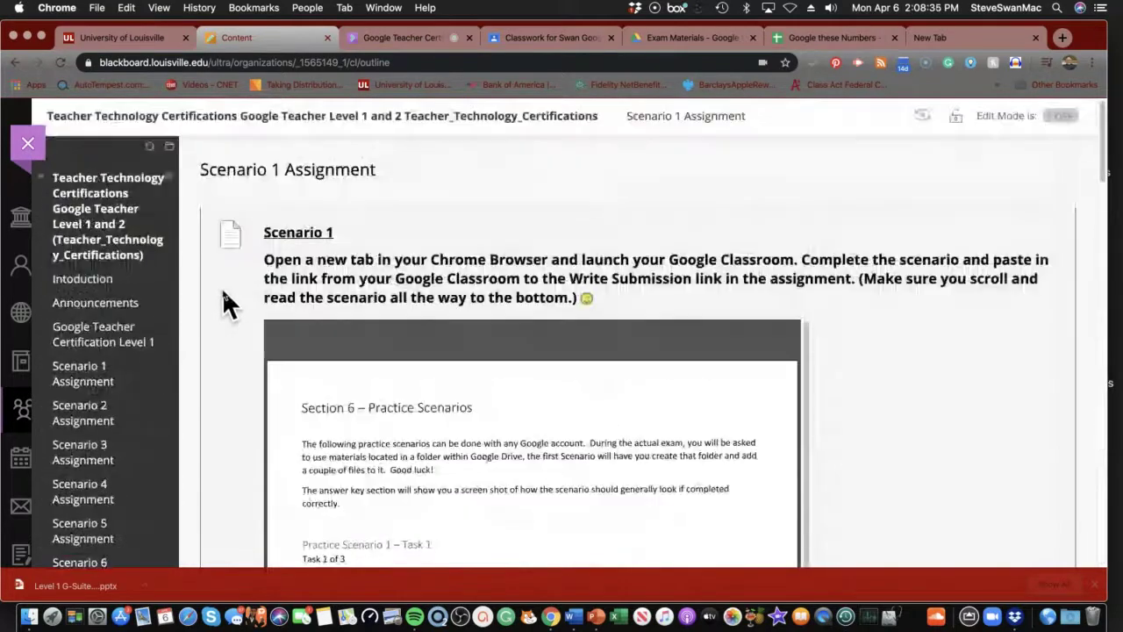
{"action": "left_click", "coordinate": [297, 233]}
{"action": "scroll", "coordinate": [320, 320], "scroll_direction": "down", "scroll_amount": 3}
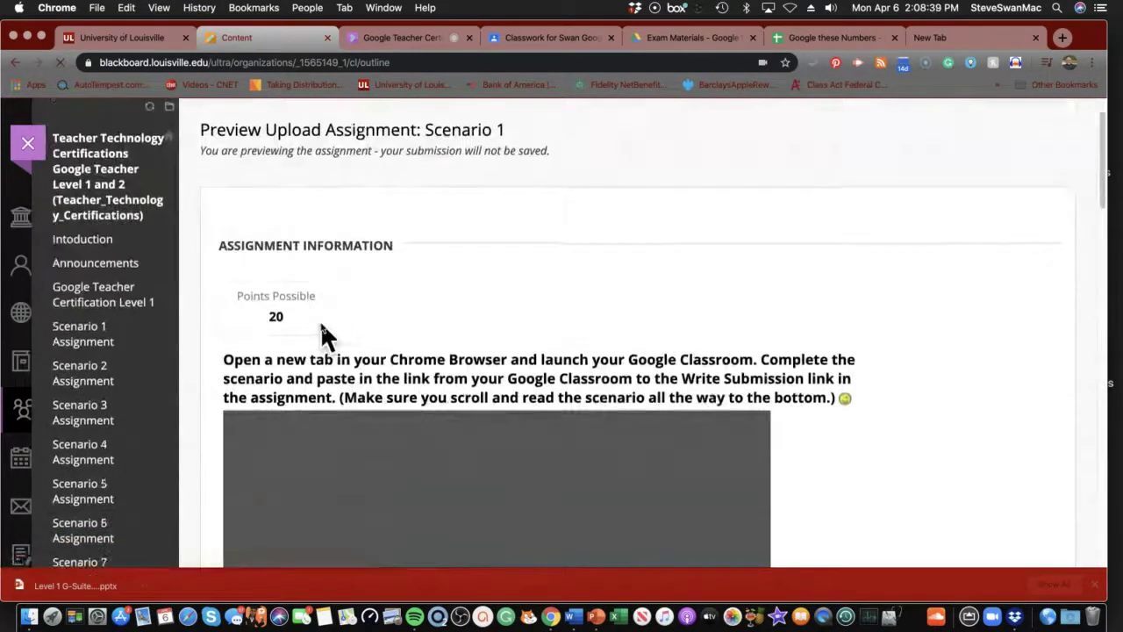
{"action": "scroll", "coordinate": [320, 333], "scroll_direction": "down", "scroll_amount": 10}
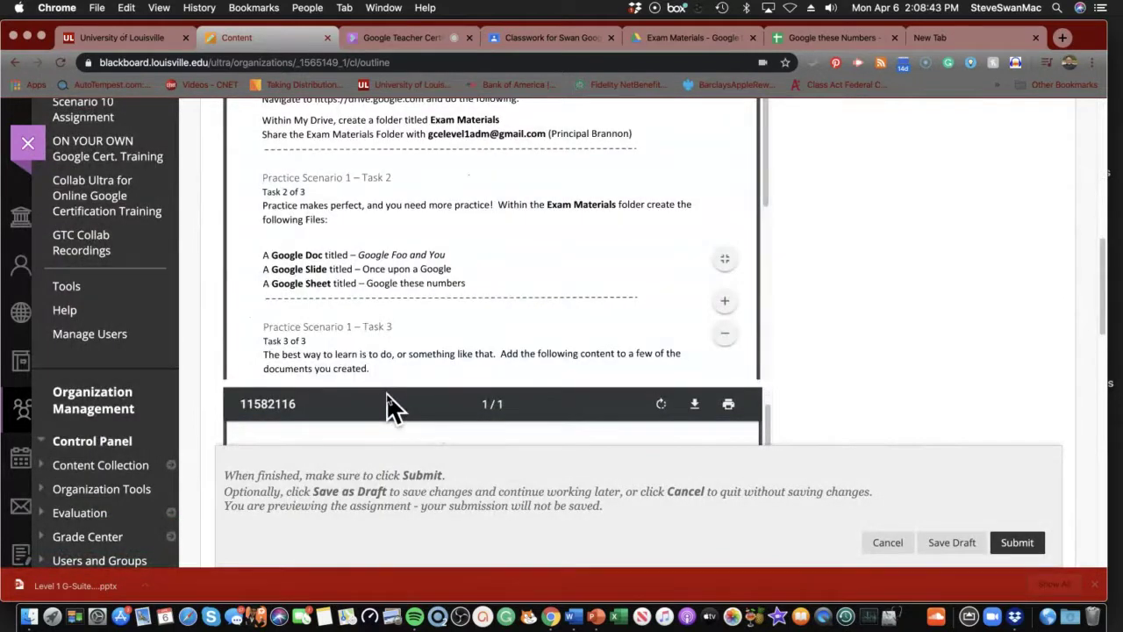
{"action": "scroll", "coordinate": [388, 467], "scroll_direction": "down", "scroll_amount": 5}
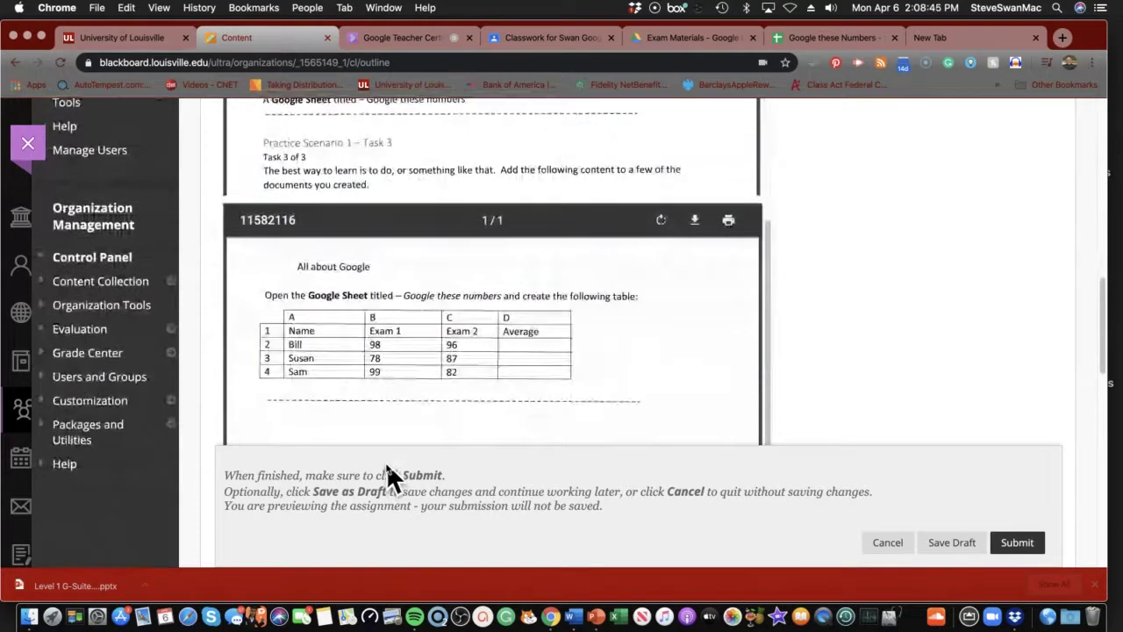
{"action": "scroll", "coordinate": [387, 473], "scroll_direction": "down", "scroll_amount": 5}
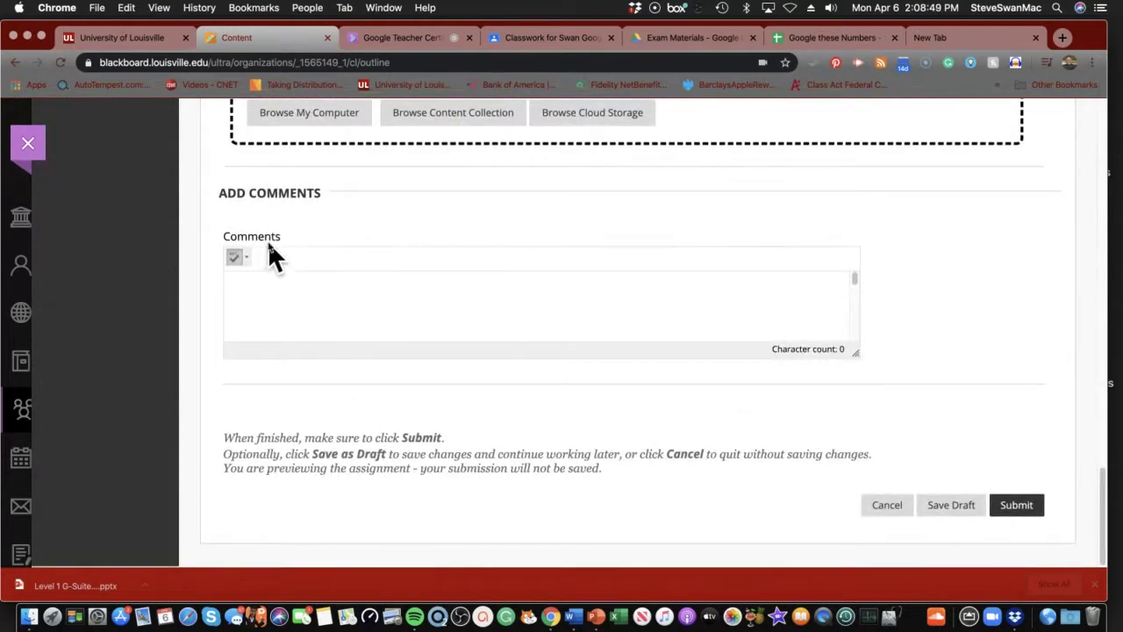
{"action": "scroll", "coordinate": [268, 244], "scroll_direction": "up", "scroll_amount": 2}
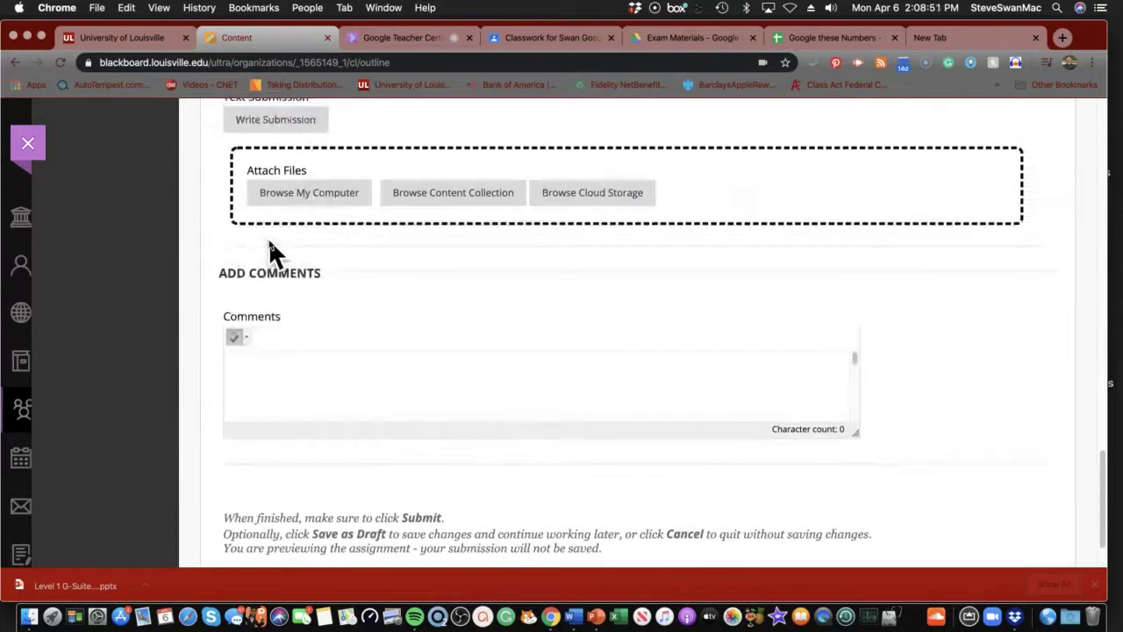
{"action": "scroll", "coordinate": [268, 241], "scroll_direction": "up", "scroll_amount": 3}
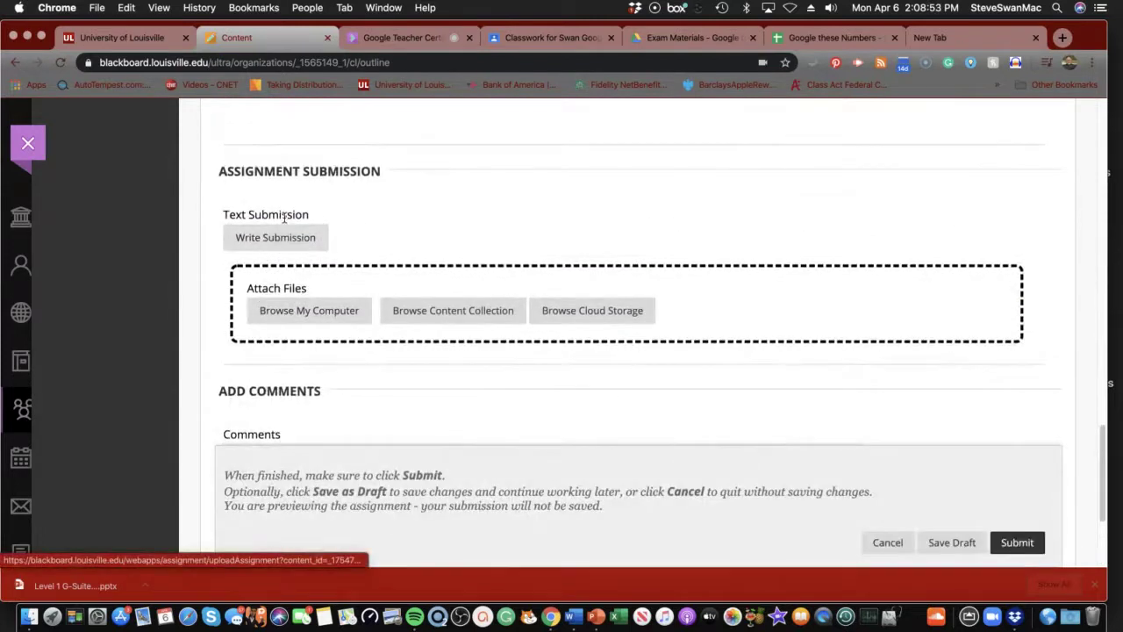
Paste the copied sheet link into a Scenario 1 text submission and submit it
{"action": "left_click", "coordinate": [280, 239]}
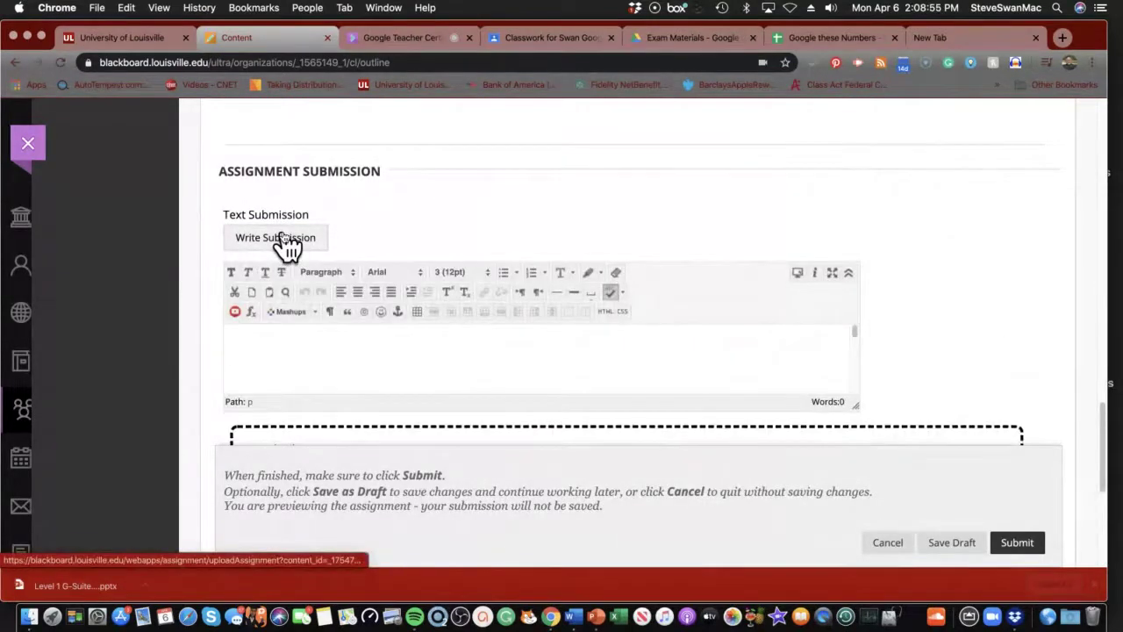
{"action": "left_click", "coordinate": [268, 337]}
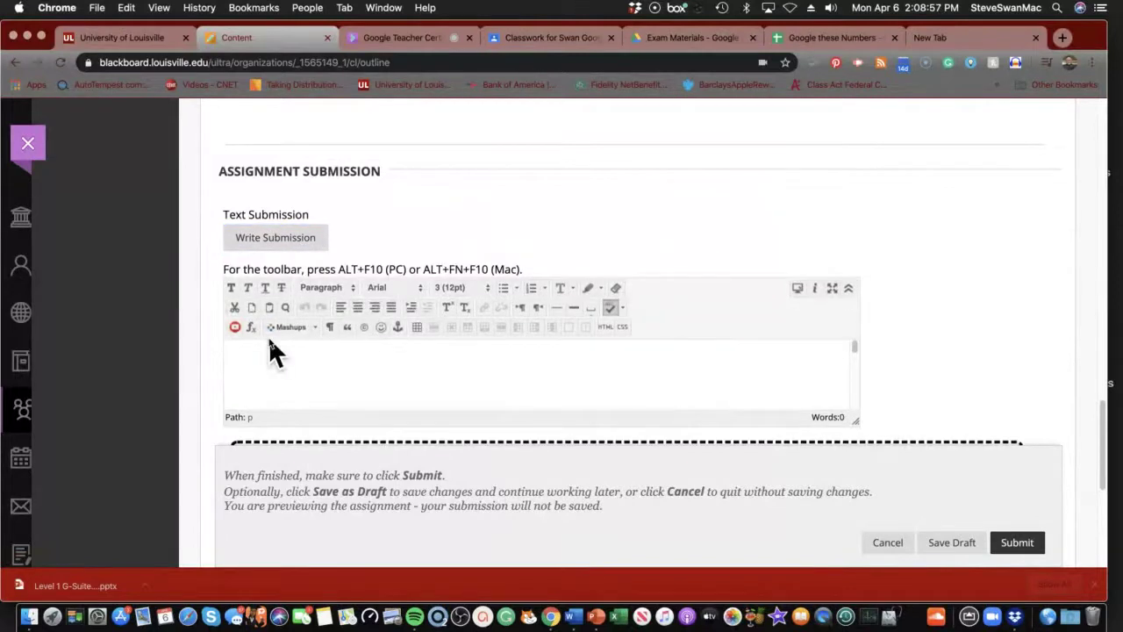
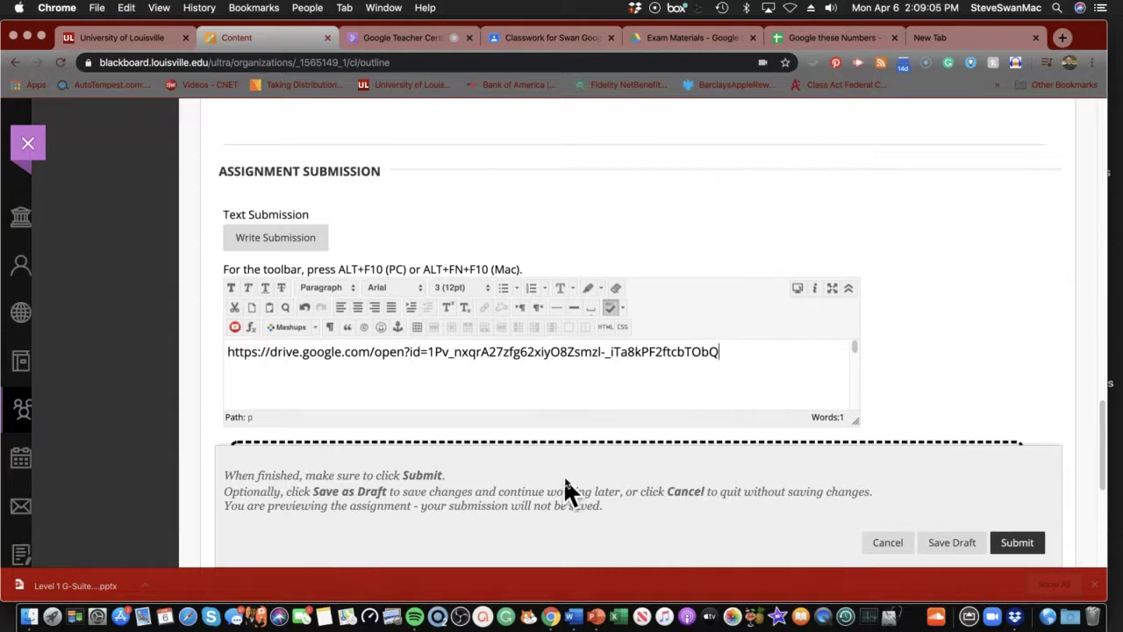
{"action": "left_click", "coordinate": [1018, 543]}
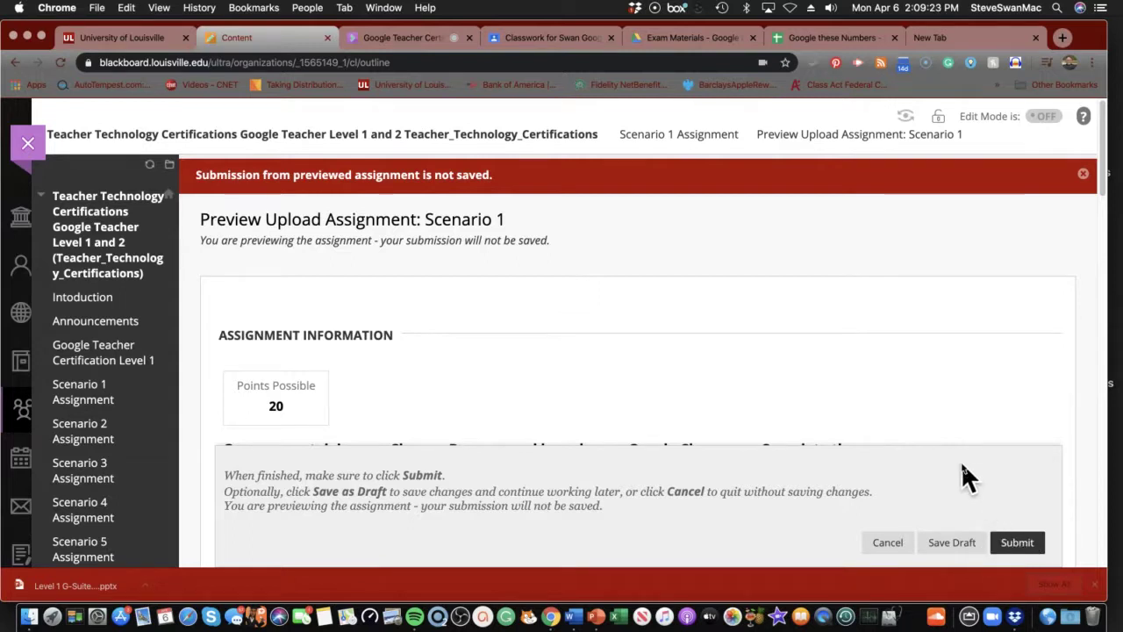
{"action": "left_click", "coordinate": [831, 38]}
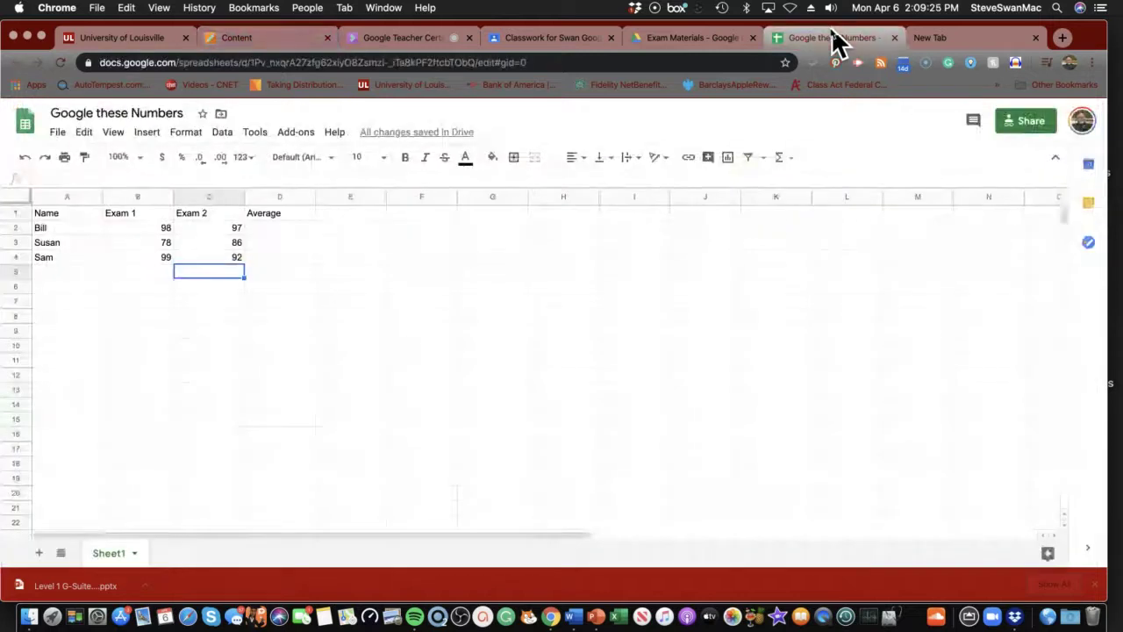
Return to the Exam Materials Drive folder and dismiss the sheet's link-sharing details
{"action": "left_click", "coordinate": [658, 40]}
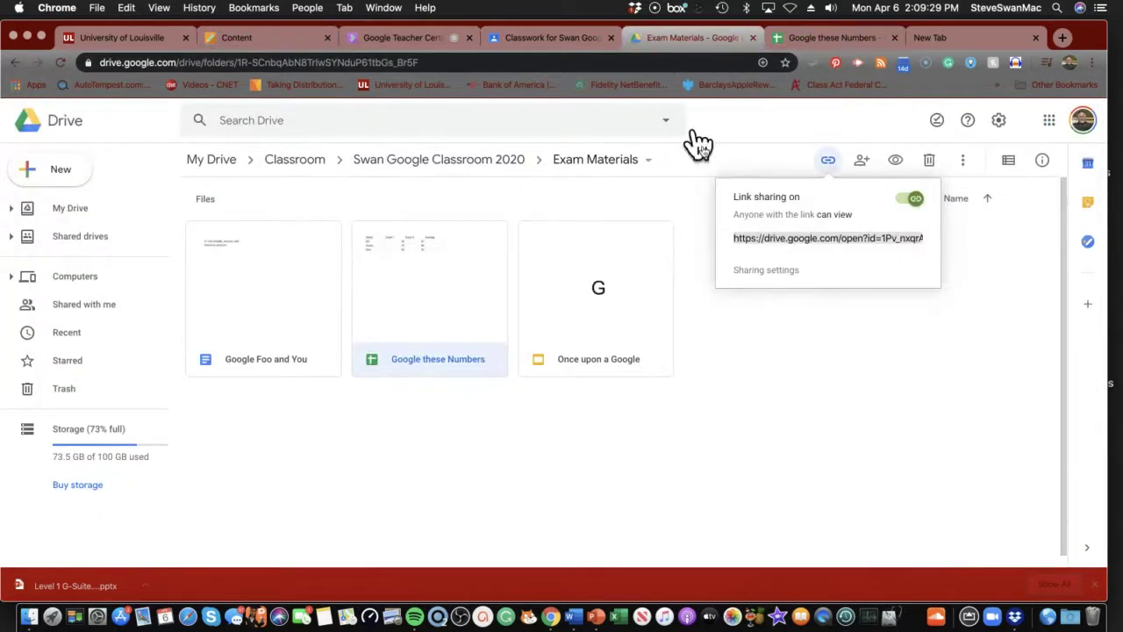
{"action": "left_click", "coordinate": [825, 342]}
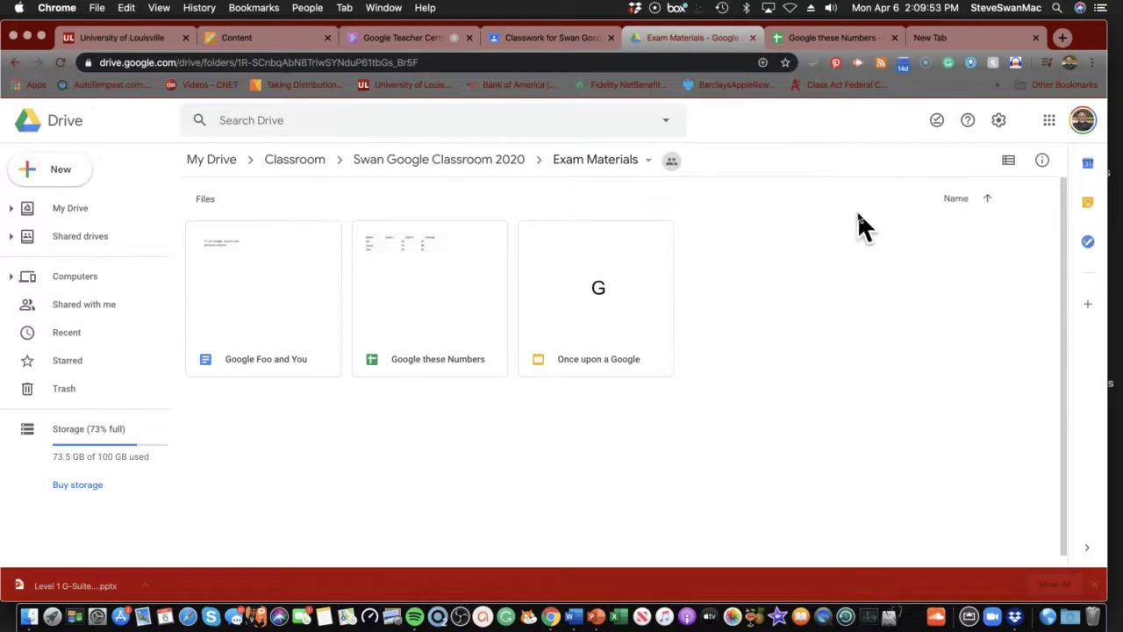
{"action": "scroll", "coordinate": [785, 215], "scroll_direction": "down", "scroll_amount": 1}
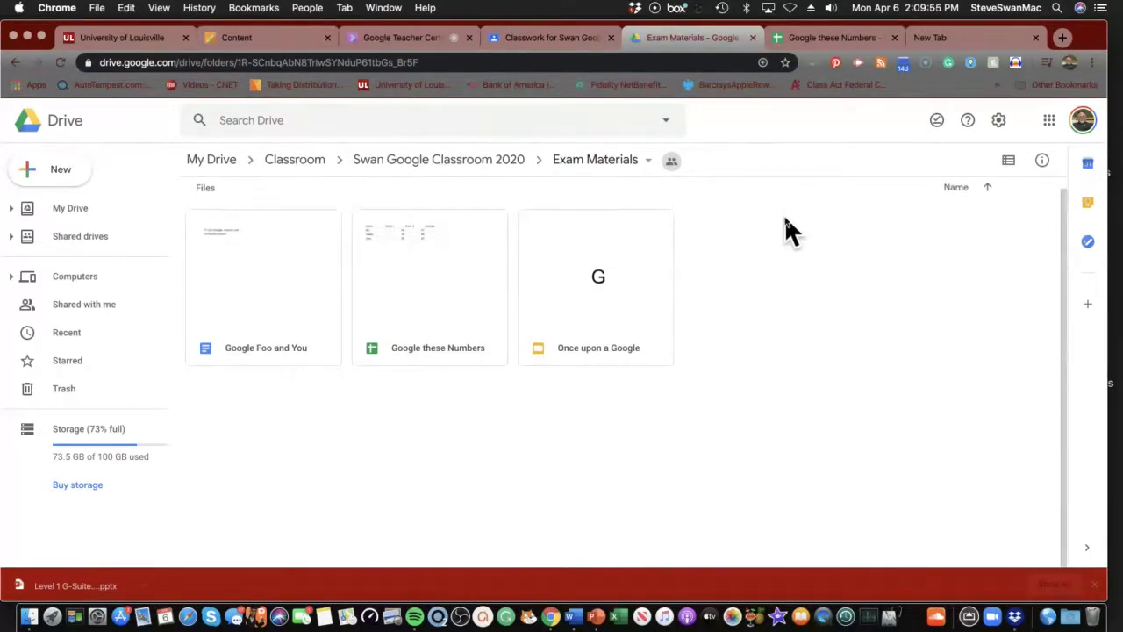
Enable view-by-link sharing on the Exam Materials folder, copying its link, and close the dialog
{"action": "left_click", "coordinate": [671, 161]}
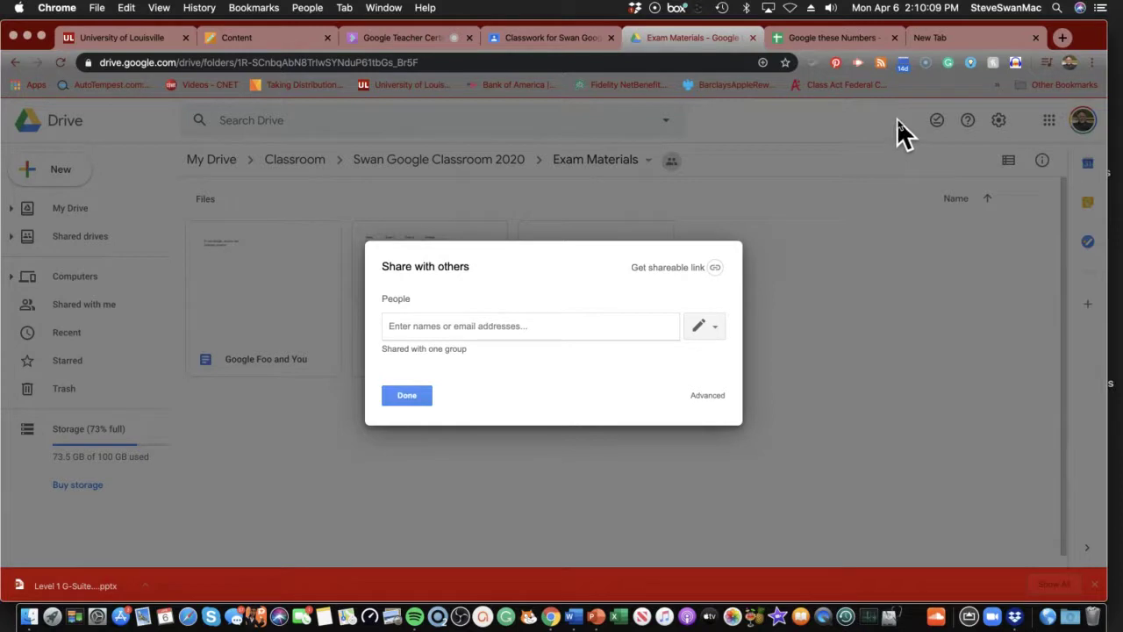
{"action": "left_click", "coordinate": [717, 269]}
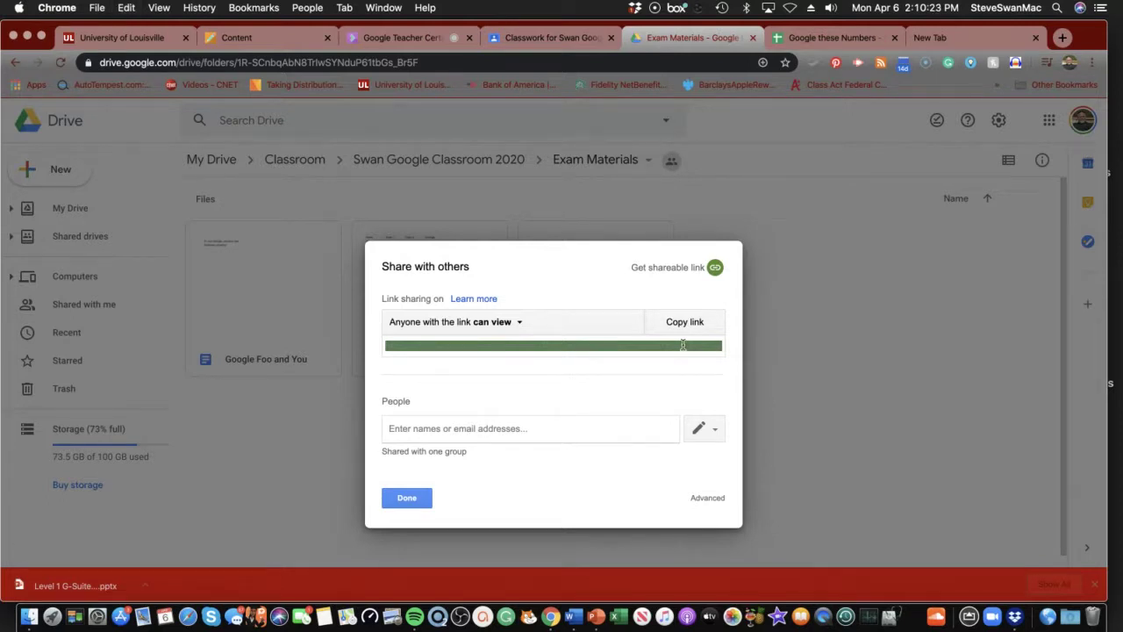
{"action": "left_click", "coordinate": [413, 498]}
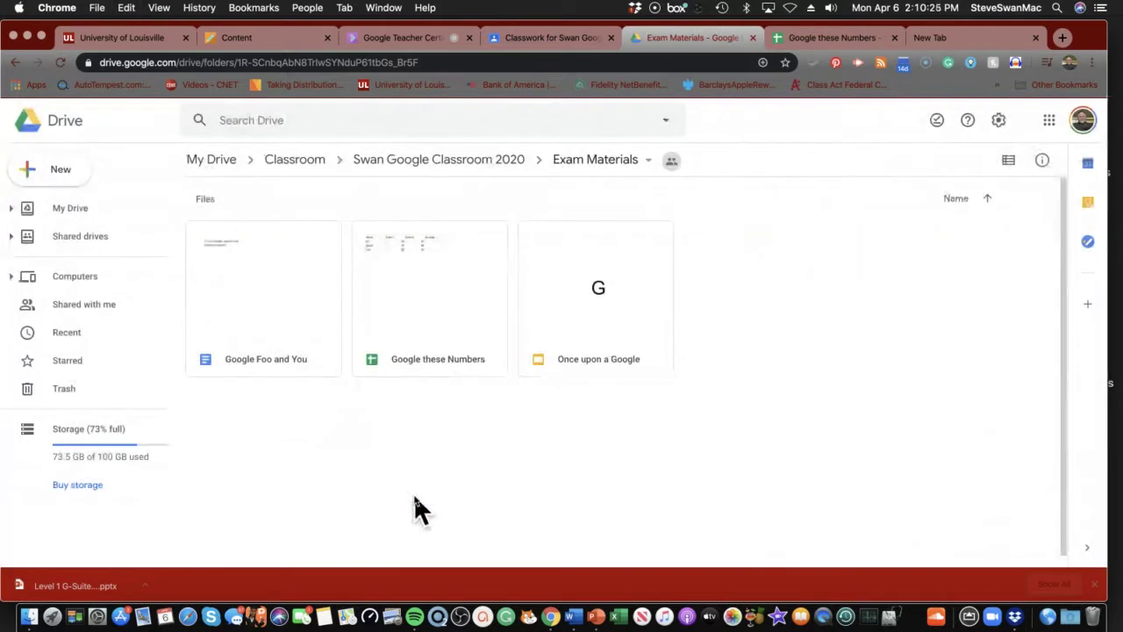
Paste the Exam Materials folder link into the Scenario 1 Write Submission editor and select it
{"action": "left_click", "coordinate": [215, 40]}
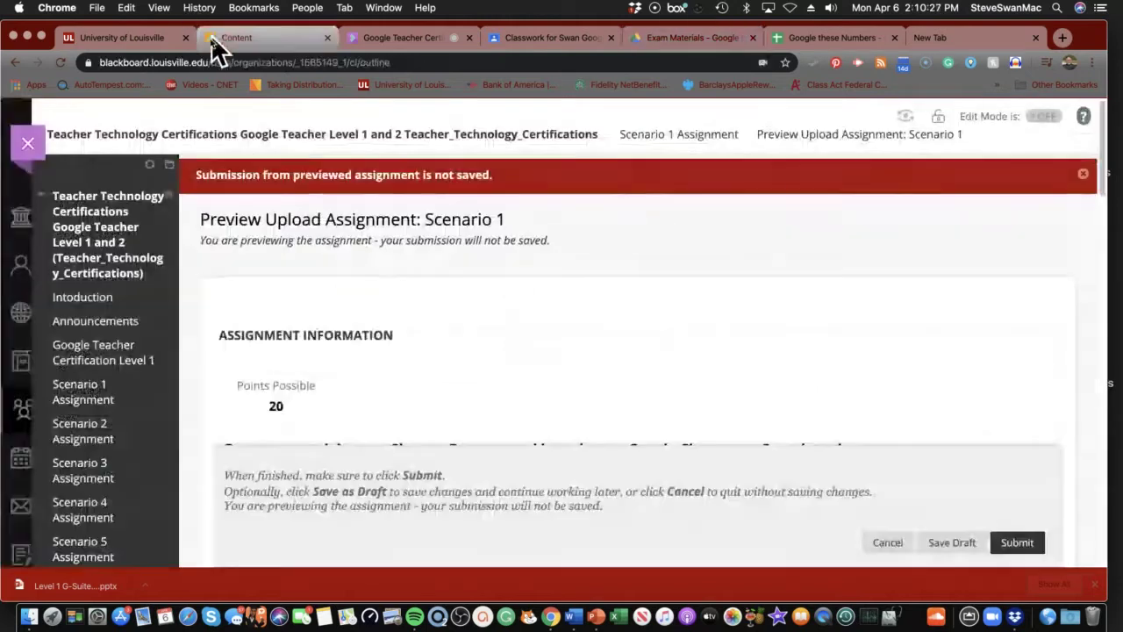
{"action": "left_click", "coordinate": [87, 395]}
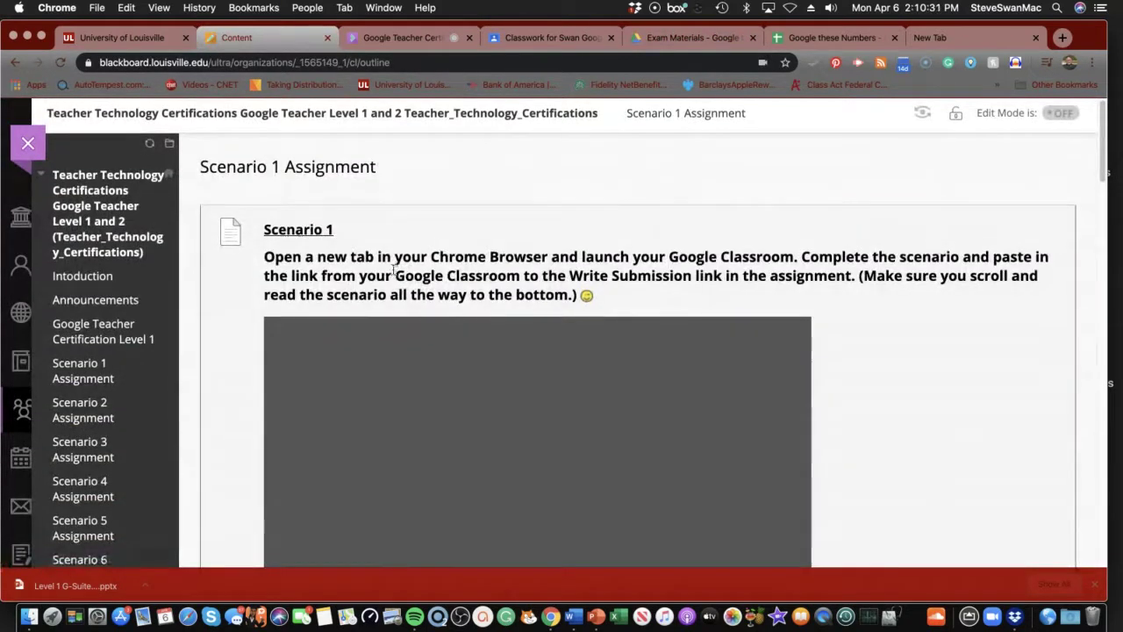
{"action": "left_click", "coordinate": [295, 232]}
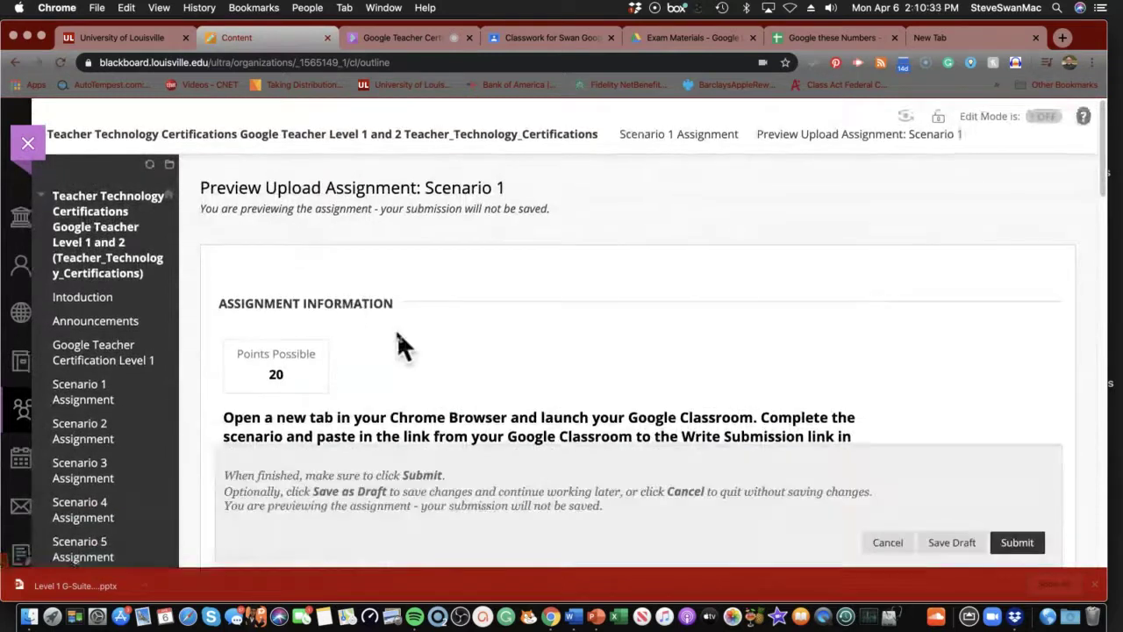
{"action": "scroll", "coordinate": [395, 329], "scroll_direction": "down", "scroll_amount": 5}
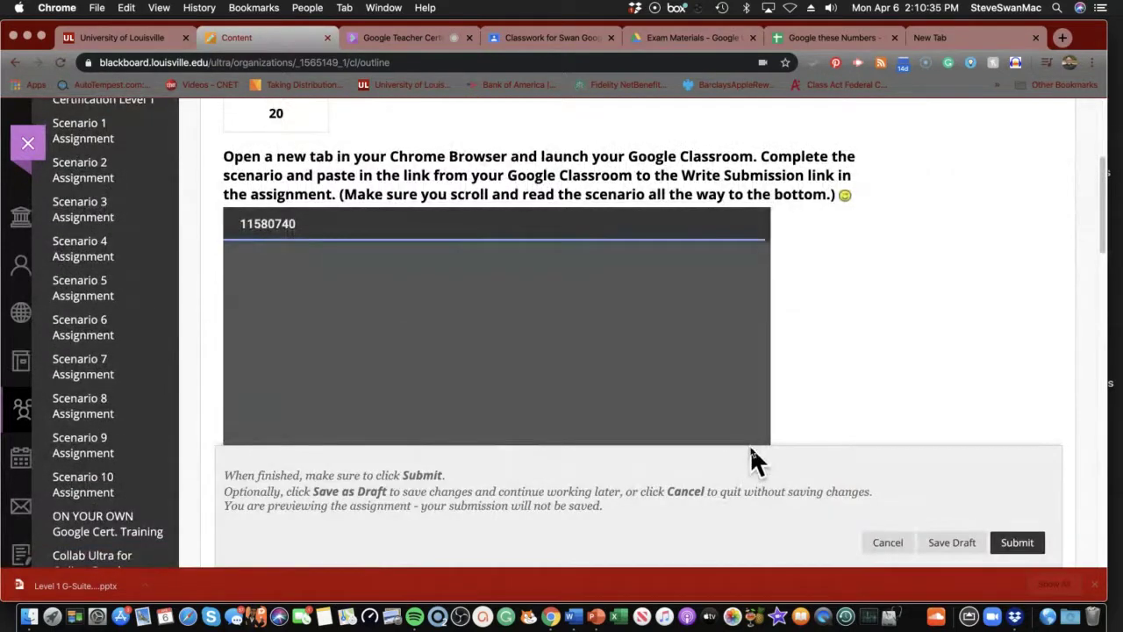
{"action": "scroll", "coordinate": [728, 456], "scroll_direction": "down", "scroll_amount": 10}
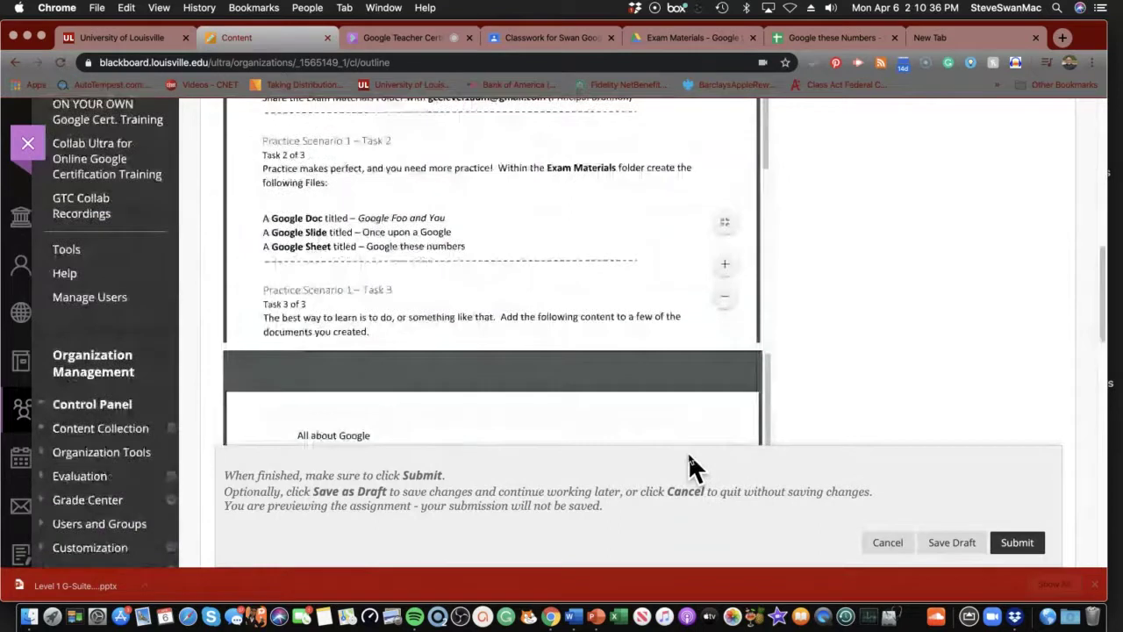
{"action": "scroll", "coordinate": [689, 457], "scroll_direction": "down", "scroll_amount": 10}
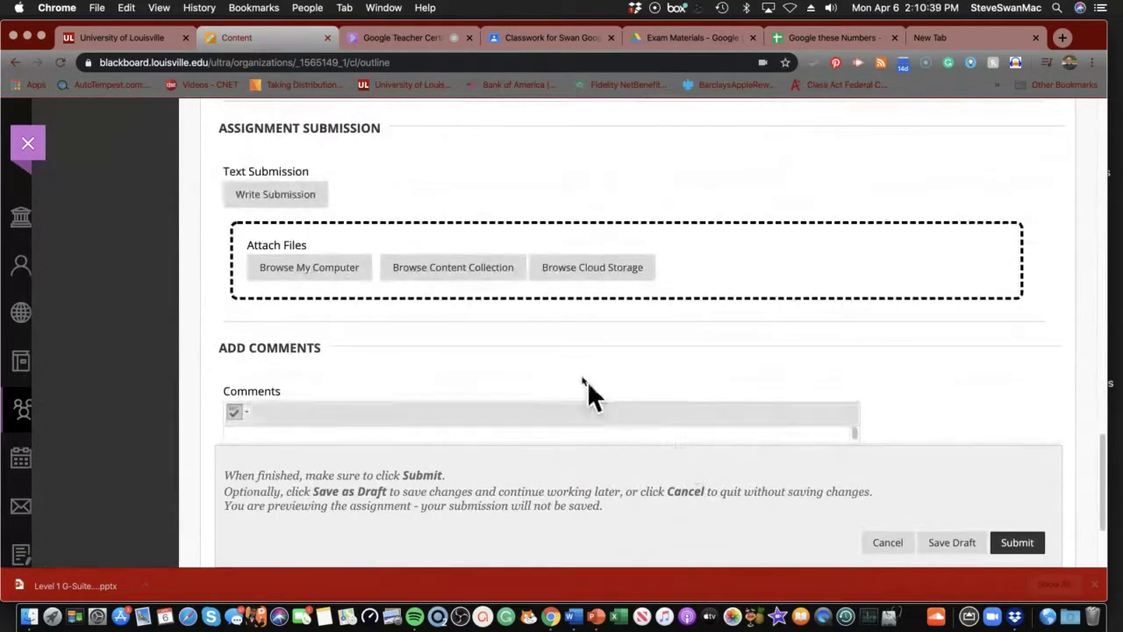
{"action": "left_click", "coordinate": [287, 202]}
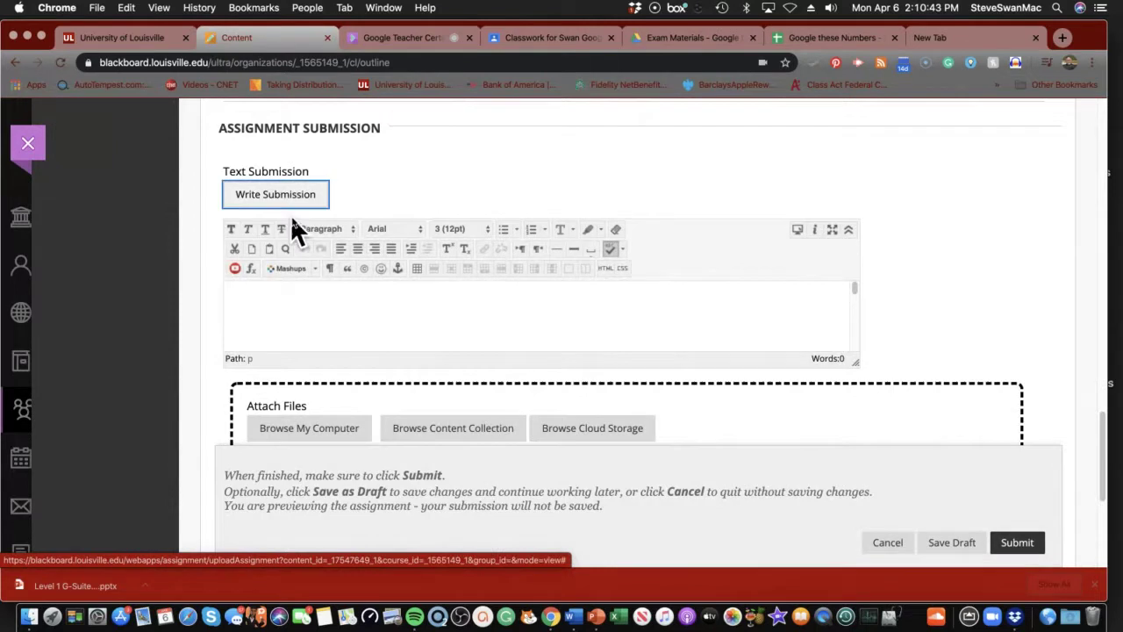
{"action": "left_click", "coordinate": [282, 296]}
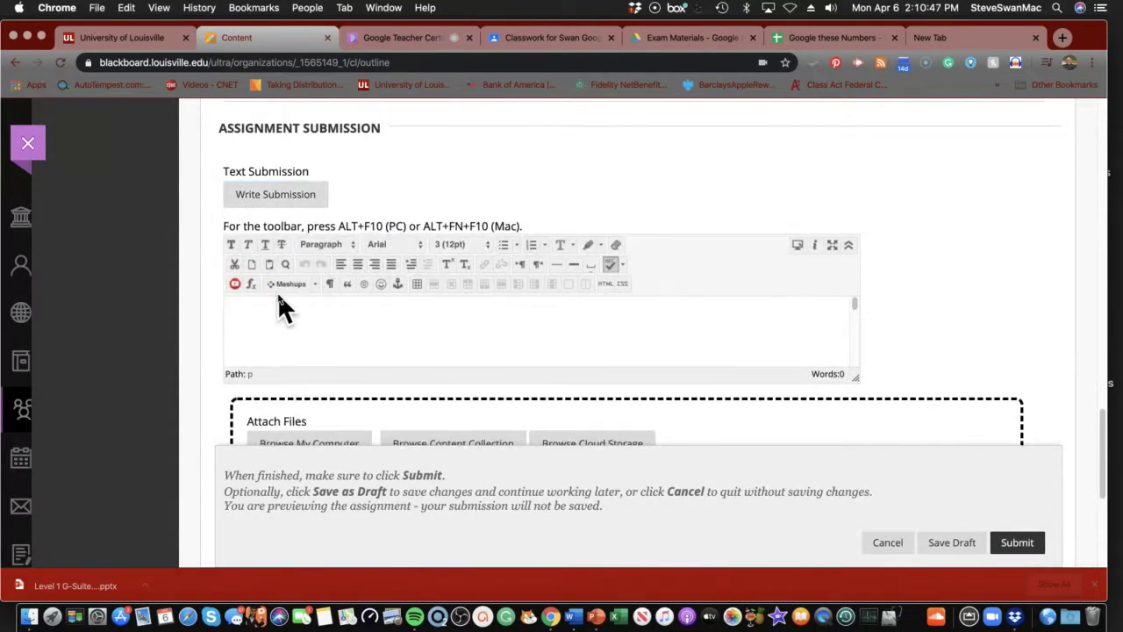
{"action": "key", "text": "super+v"}
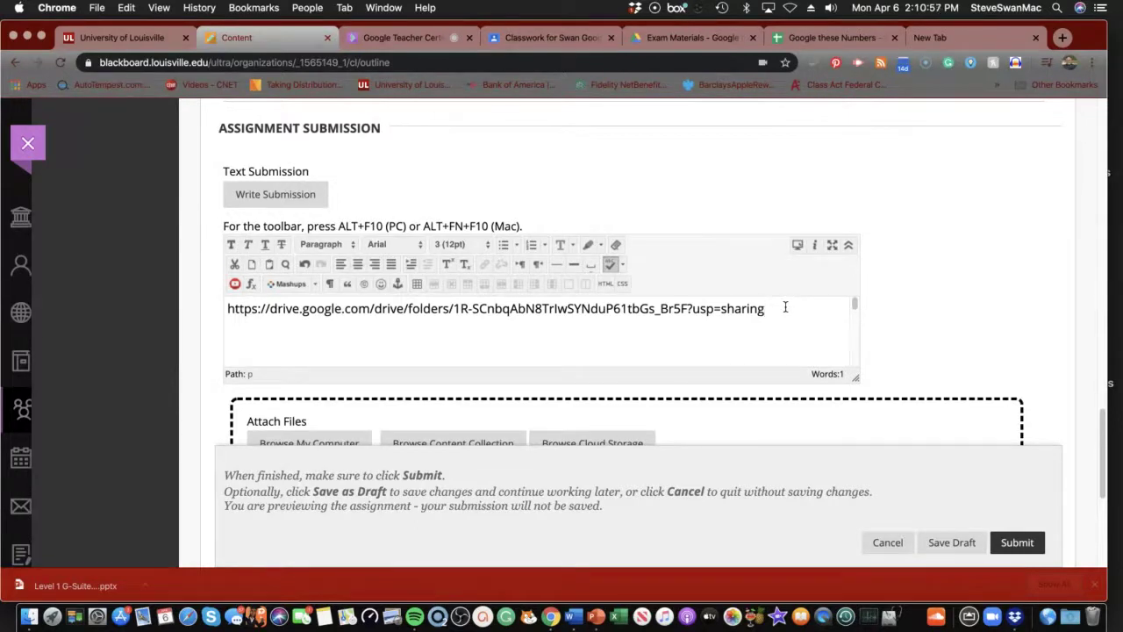
{"action": "left_click_drag", "start_coordinate": [784, 307], "coordinate": [237, 300]}
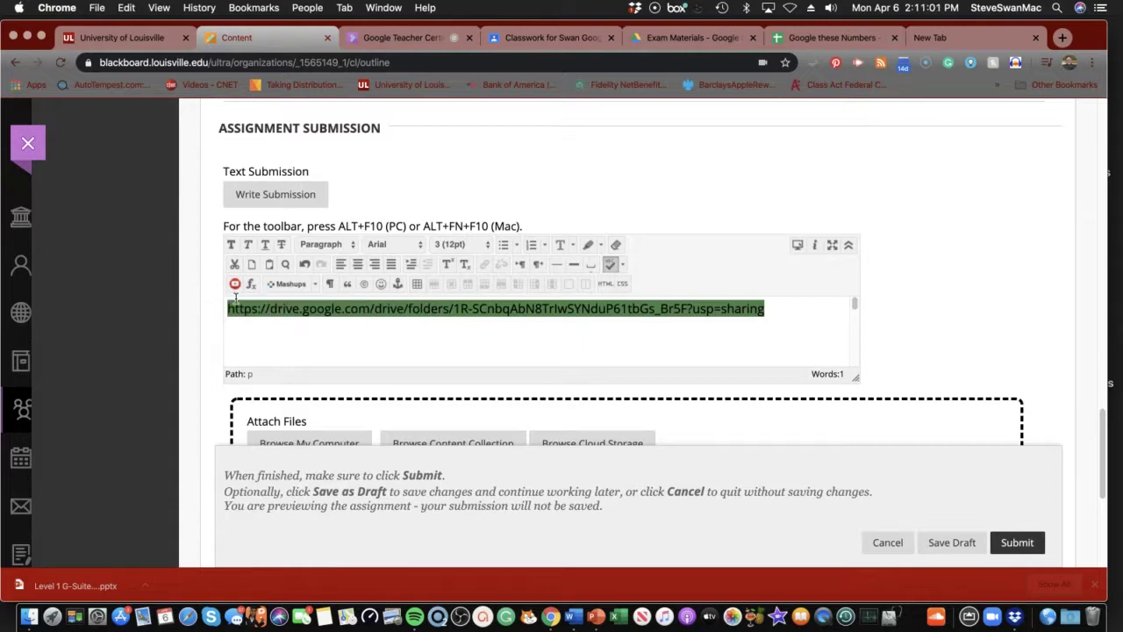
Make the pasted folder URL a hyperlink opening in a new window, then submit Scenario 1
{"action": "left_click", "coordinate": [483, 264]}
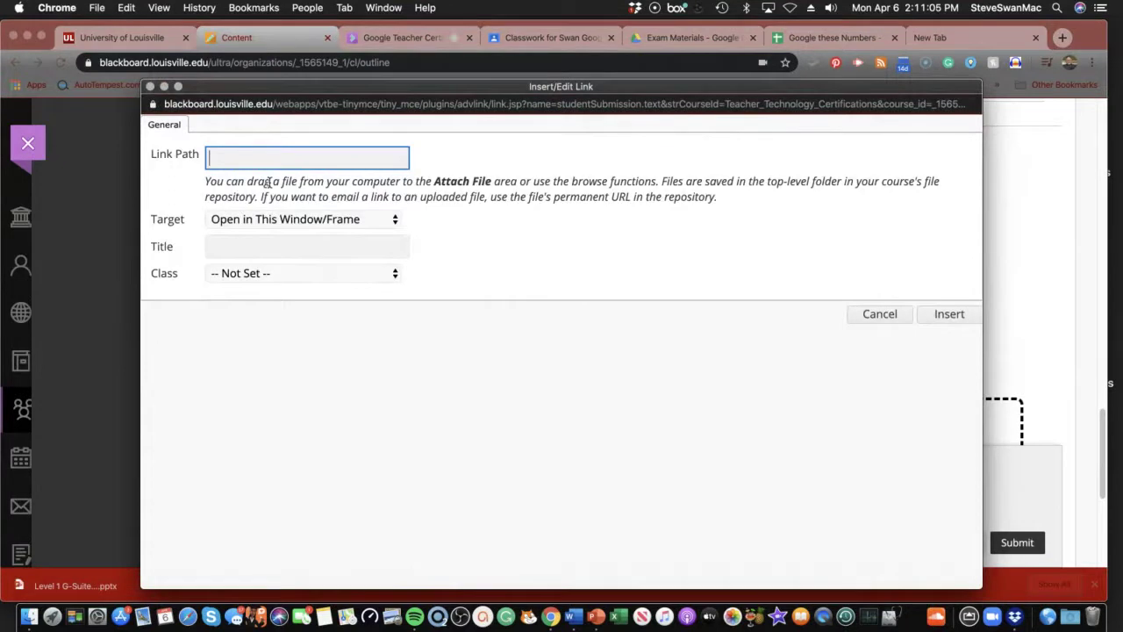
{"action": "key", "text": "super+v"}
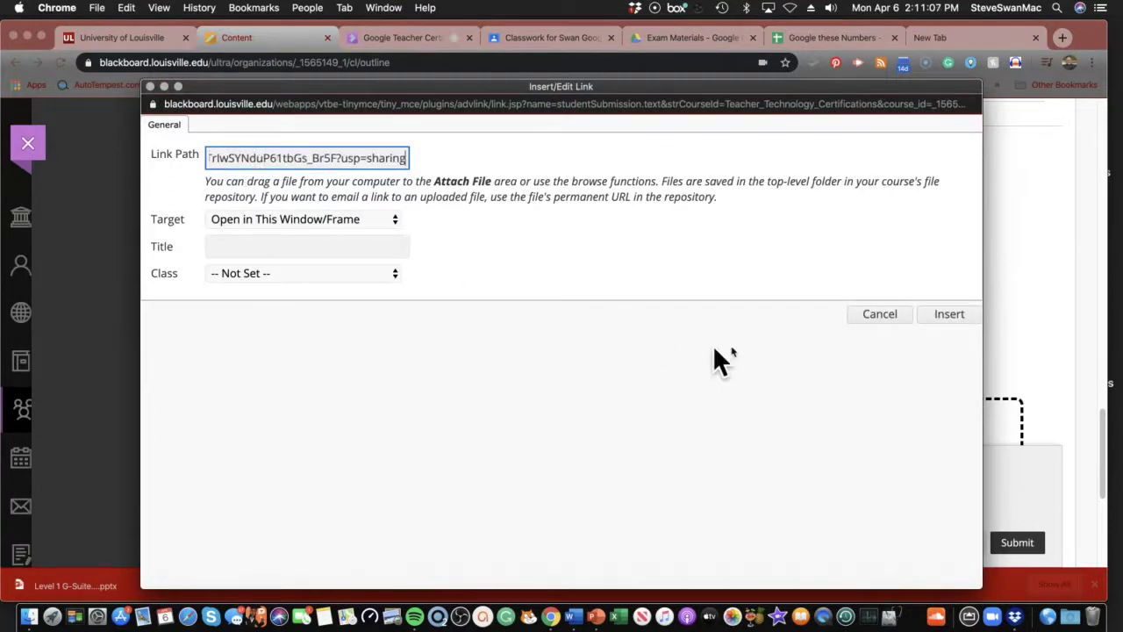
{"action": "left_click", "coordinate": [941, 309]}
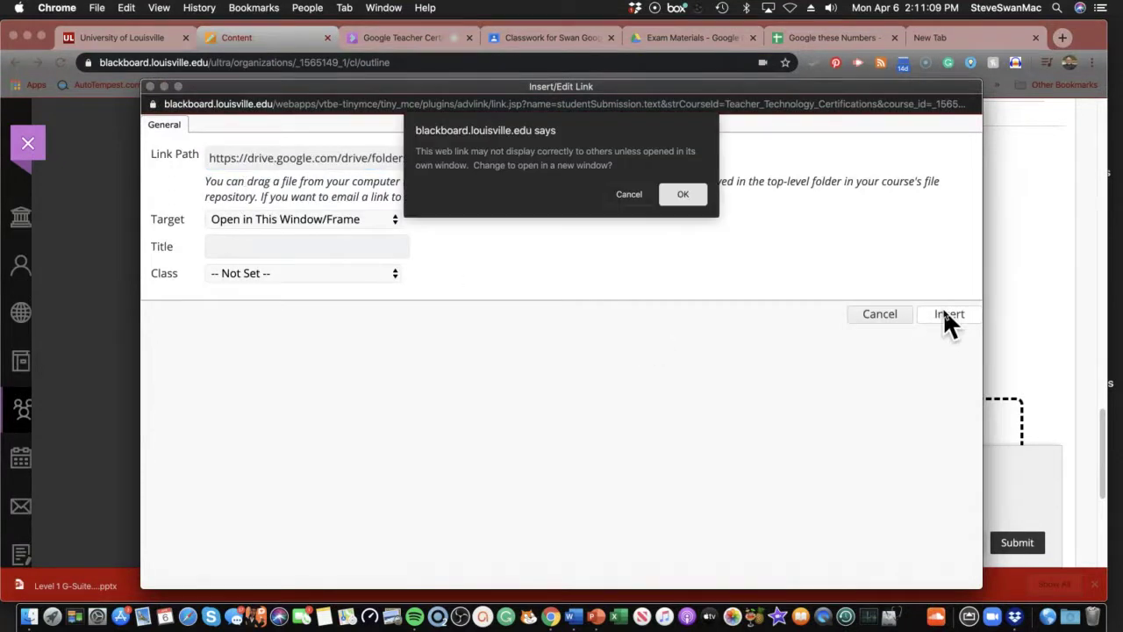
{"action": "left_click", "coordinate": [684, 207]}
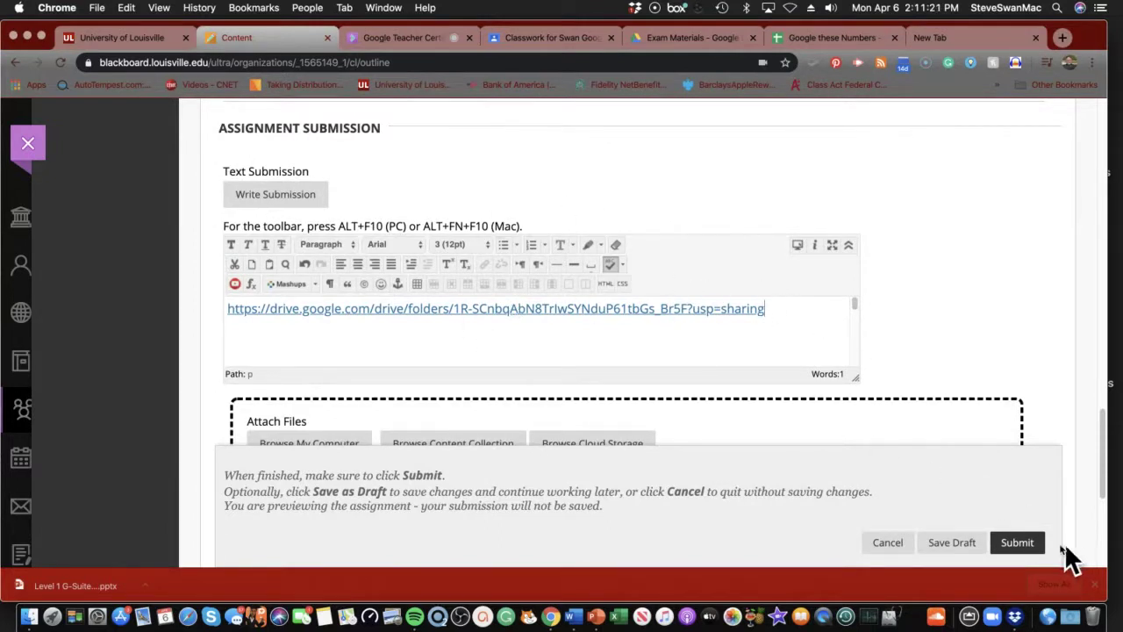
{"action": "left_click", "coordinate": [1018, 544]}
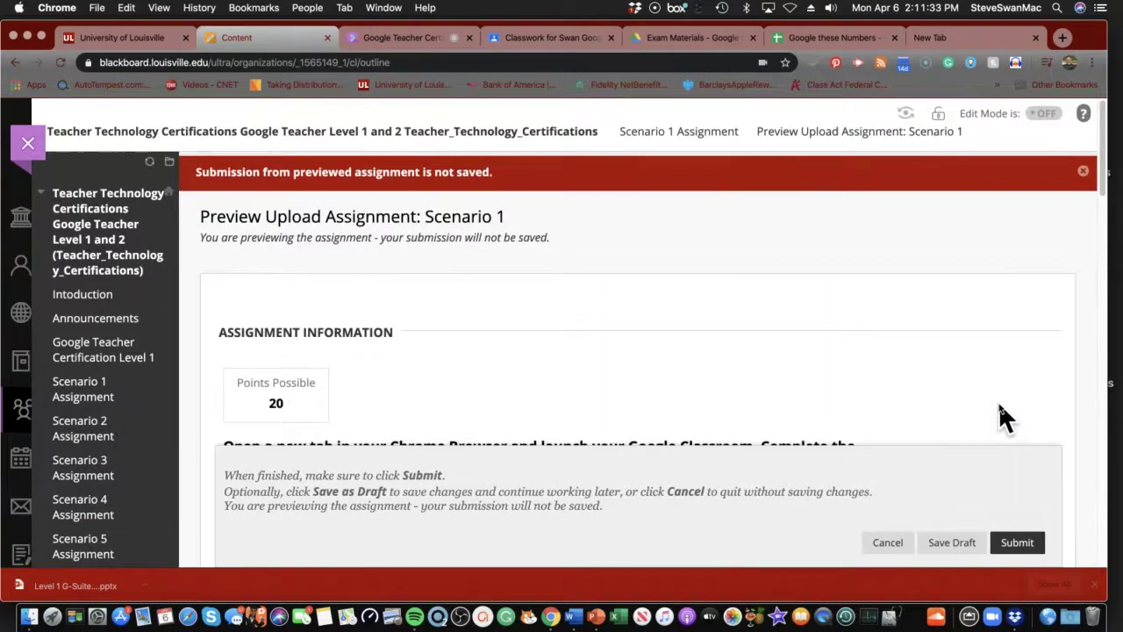
{"action": "scroll", "coordinate": [1000, 418], "scroll_direction": "down", "scroll_amount": 4}
{"action": "scroll", "coordinate": [1003, 419], "scroll_direction": "down", "scroll_amount": 2}
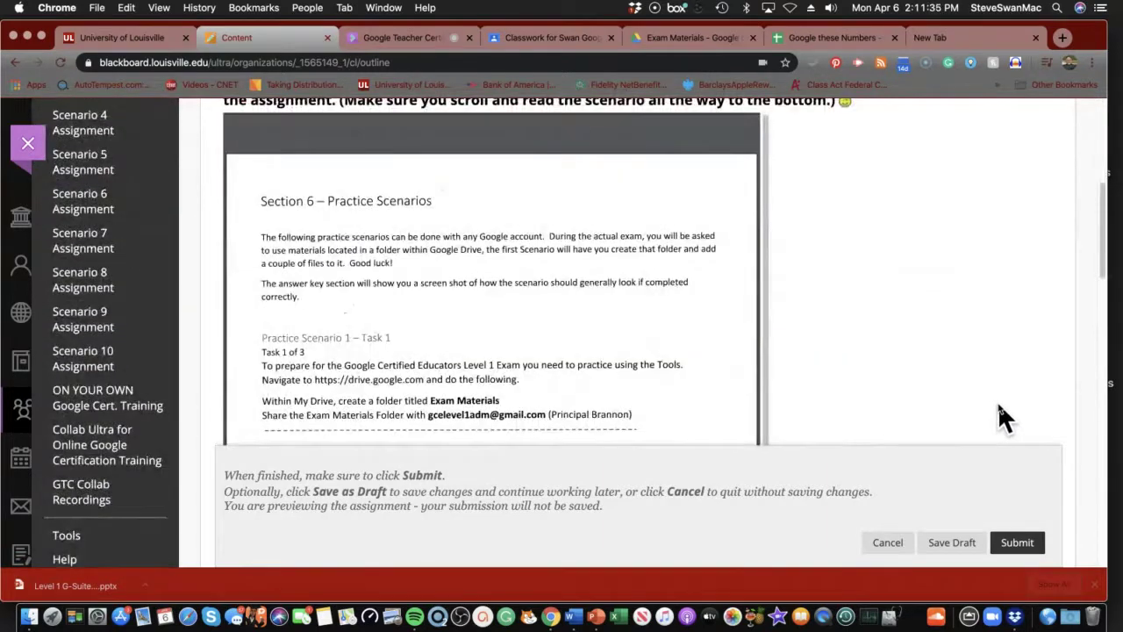
{"action": "scroll", "coordinate": [1003, 418], "scroll_direction": "down", "scroll_amount": 3}
{"action": "scroll", "coordinate": [997, 400], "scroll_direction": "down", "scroll_amount": 3}
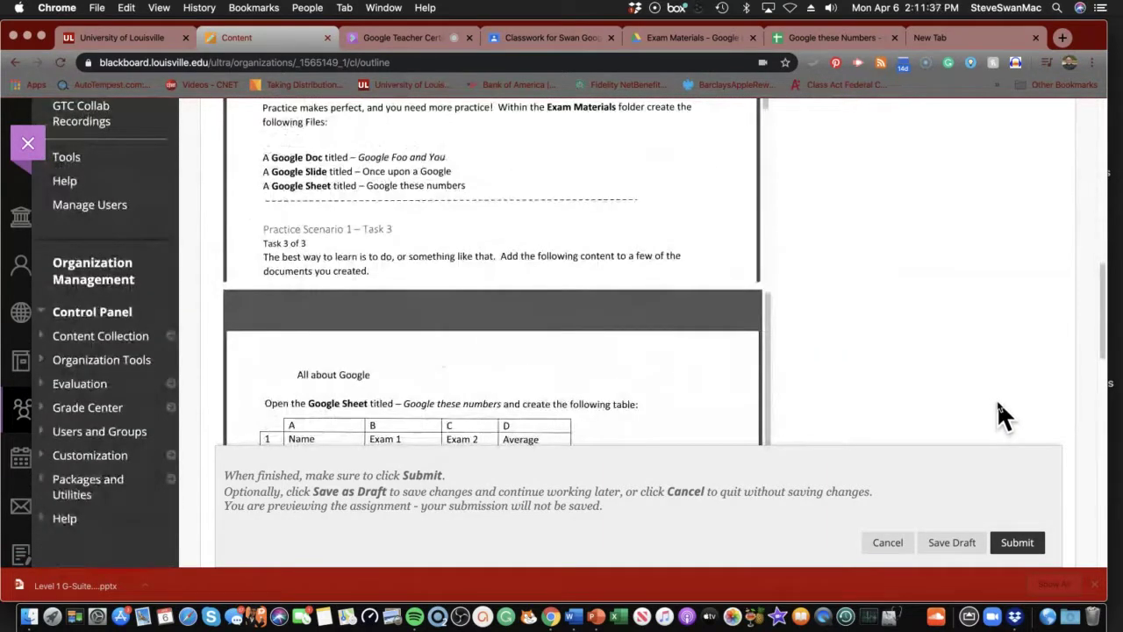
{"action": "scroll", "coordinate": [997, 399], "scroll_direction": "down", "scroll_amount": 3}
{"action": "scroll", "coordinate": [996, 397], "scroll_direction": "up", "scroll_amount": 10}
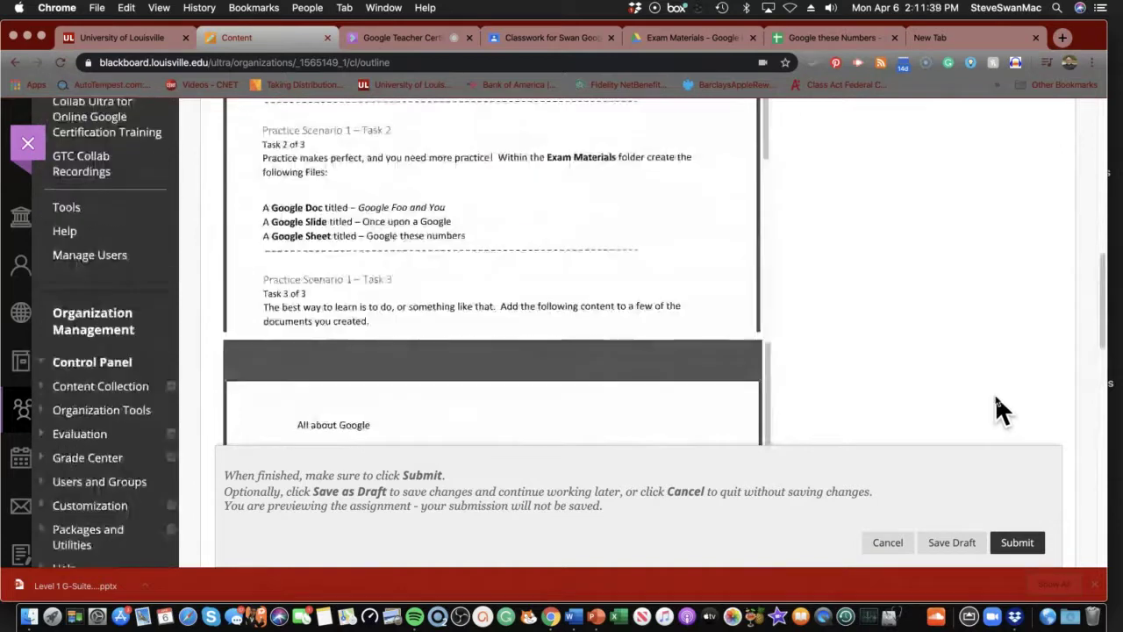
{"action": "scroll", "coordinate": [996, 393], "scroll_direction": "up", "scroll_amount": 5}
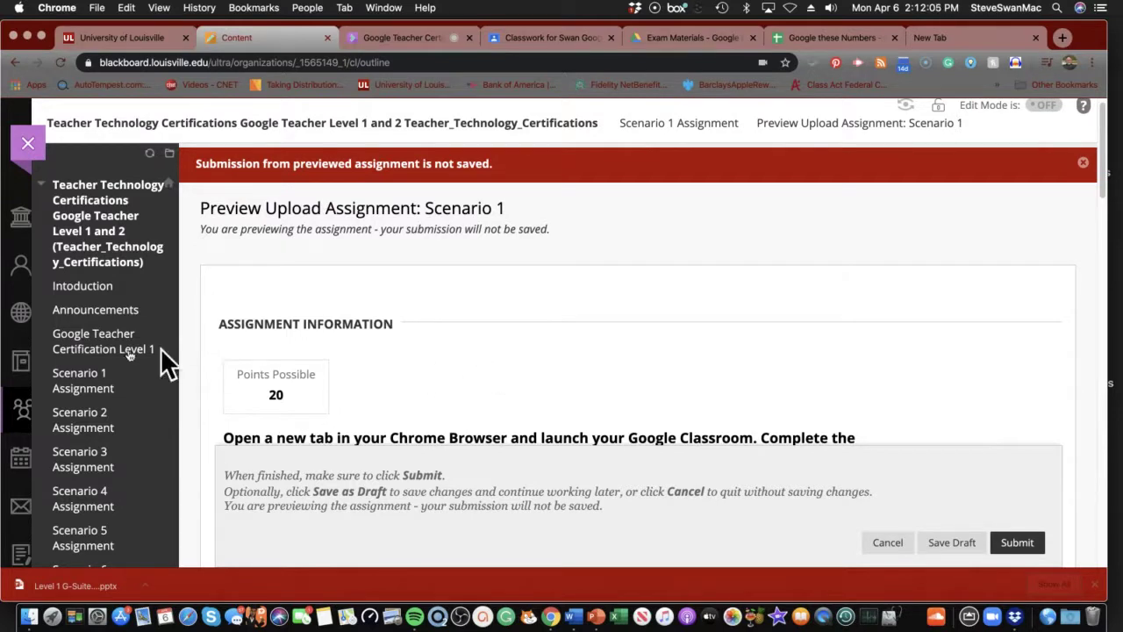
Go back to Scenario 1 Assignment and read down to the Google Drive sample quiz questions
{"action": "left_click", "coordinate": [88, 383]}
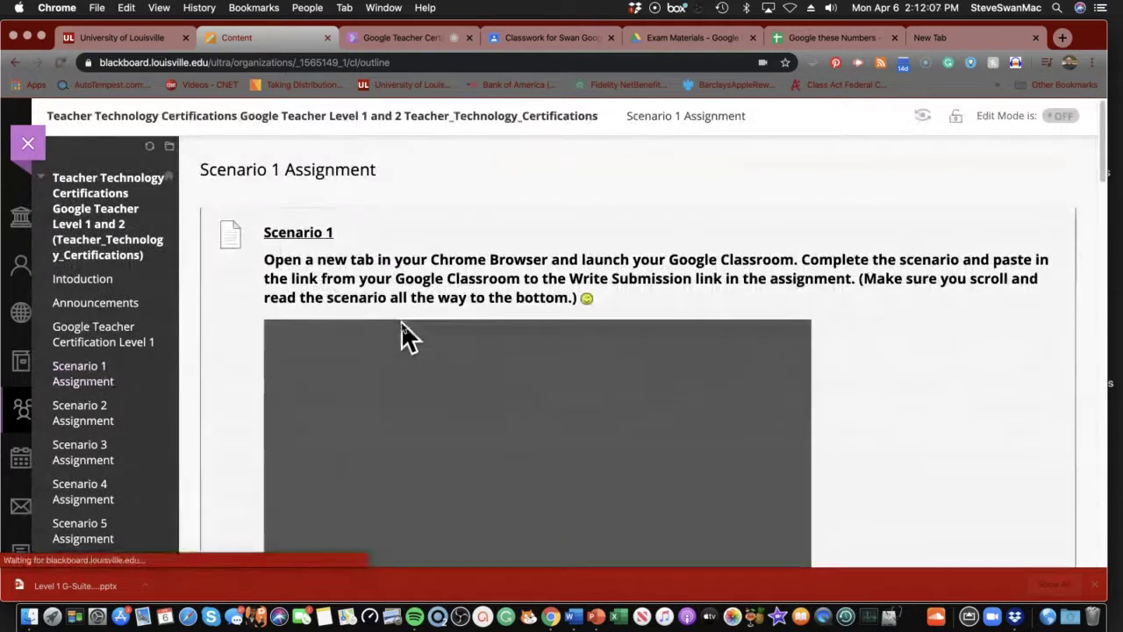
{"action": "scroll", "coordinate": [401, 334], "scroll_direction": "down", "scroll_amount": 10}
{"action": "scroll", "coordinate": [401, 333], "scroll_direction": "down", "scroll_amount": 5}
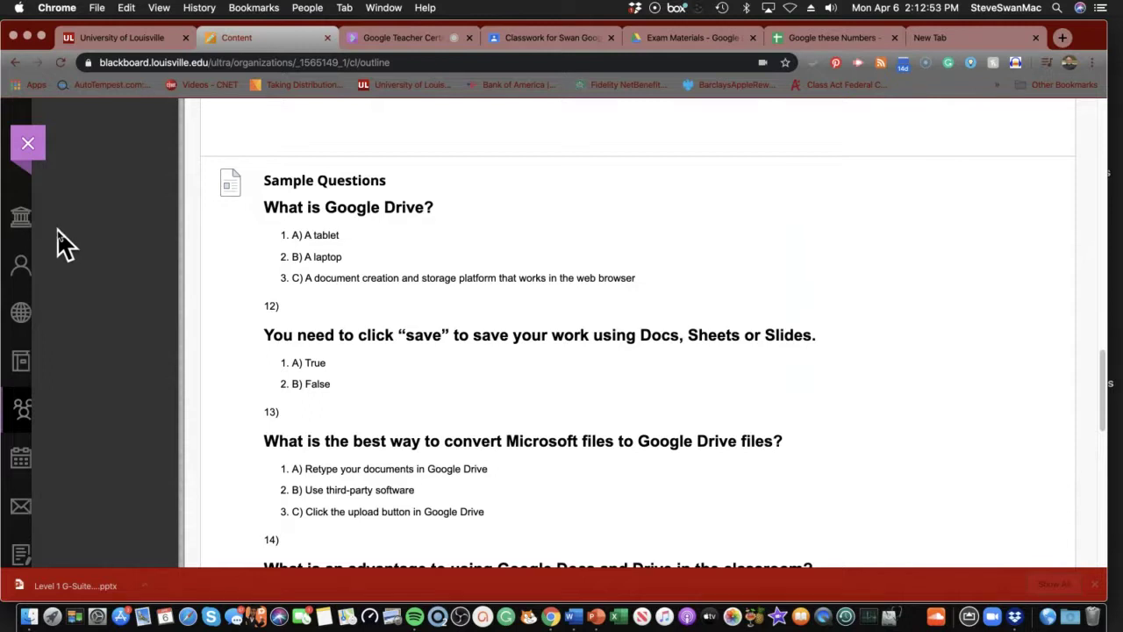
{"action": "scroll", "coordinate": [68, 256], "scroll_direction": "down", "scroll_amount": 5}
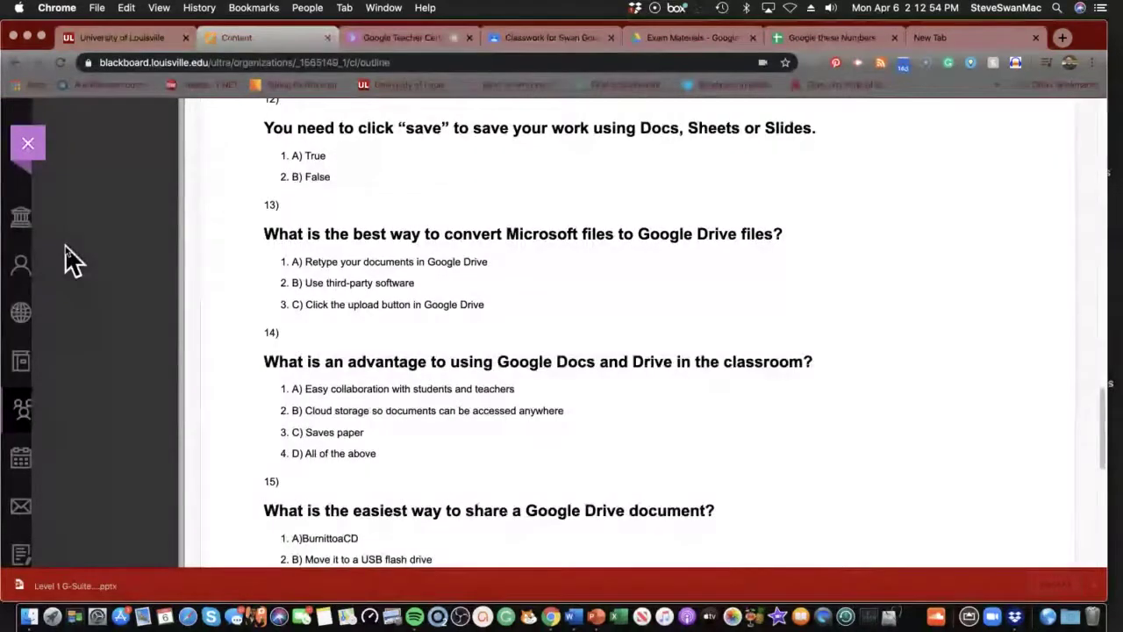